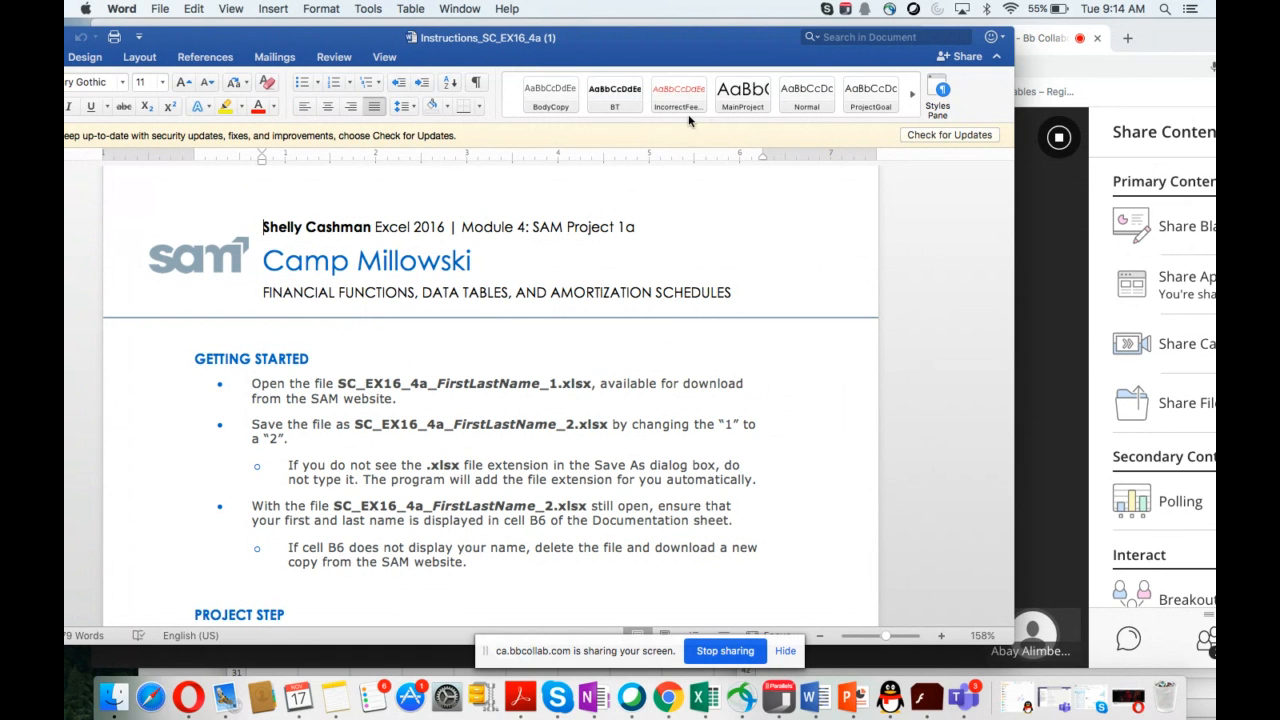
Step: Close the ClassList_Oct27 workbook, saving its changes
left_click_drag(708, 42, 698, 55)
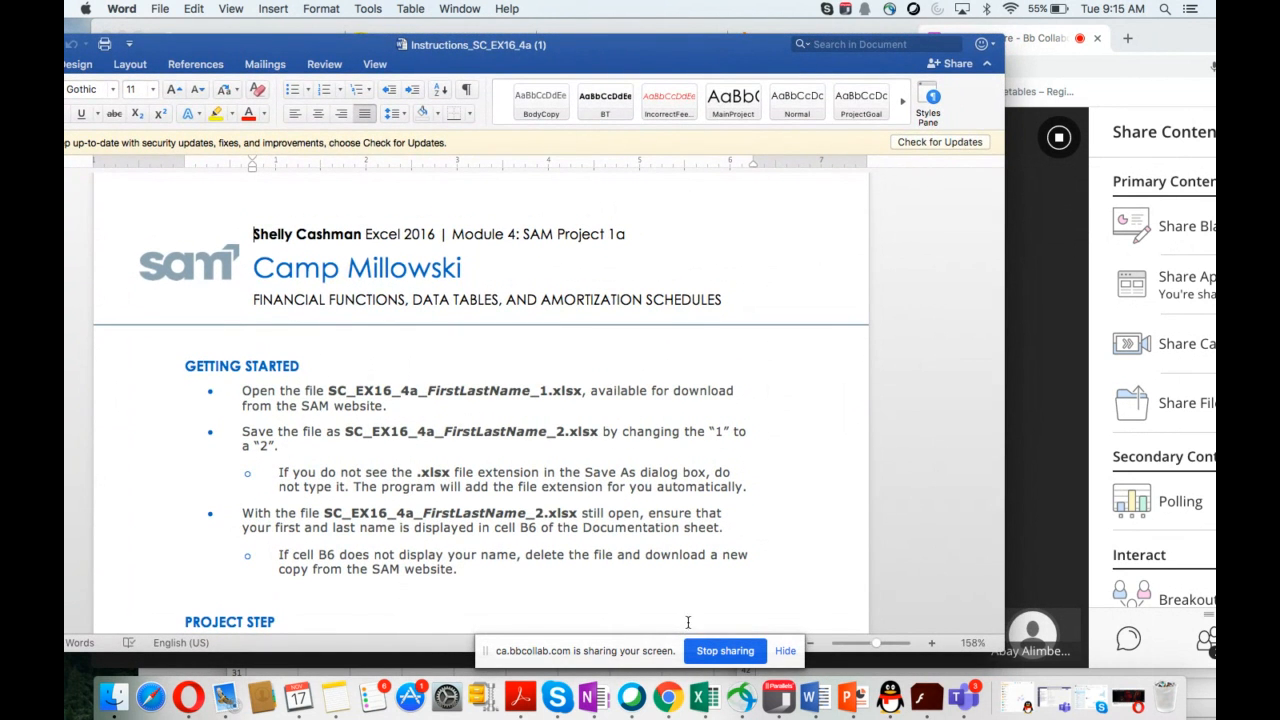
left_click(699, 700)
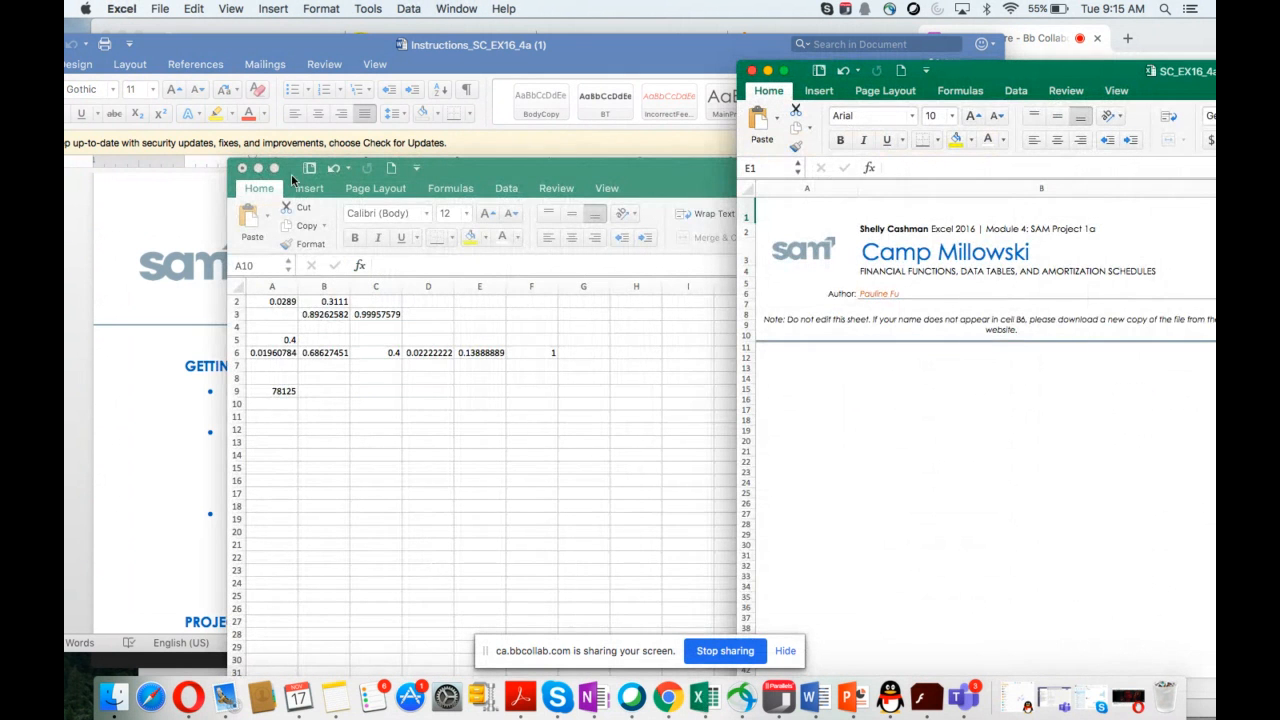
left_click(242, 168)
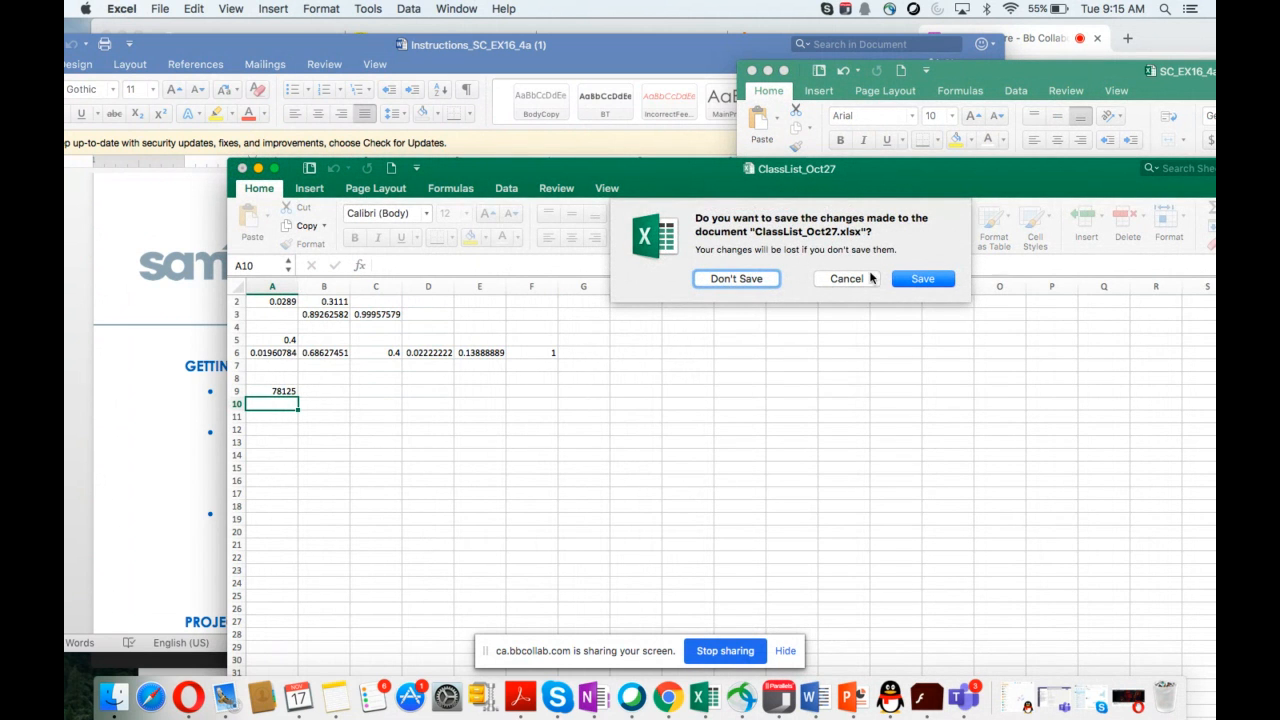
left_click(916, 285)
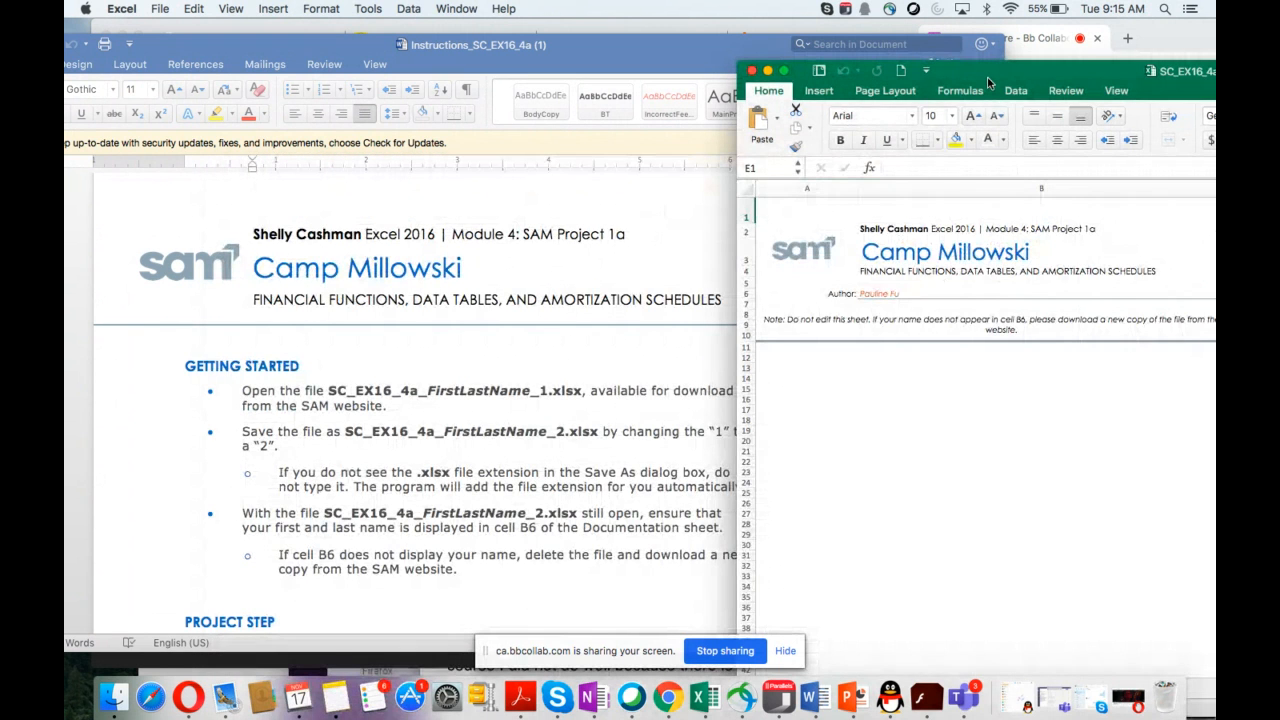
Step: Arrange the windows and read the Getting Started instructions on the required save file name
left_click_drag(988, 79, 973, 73)
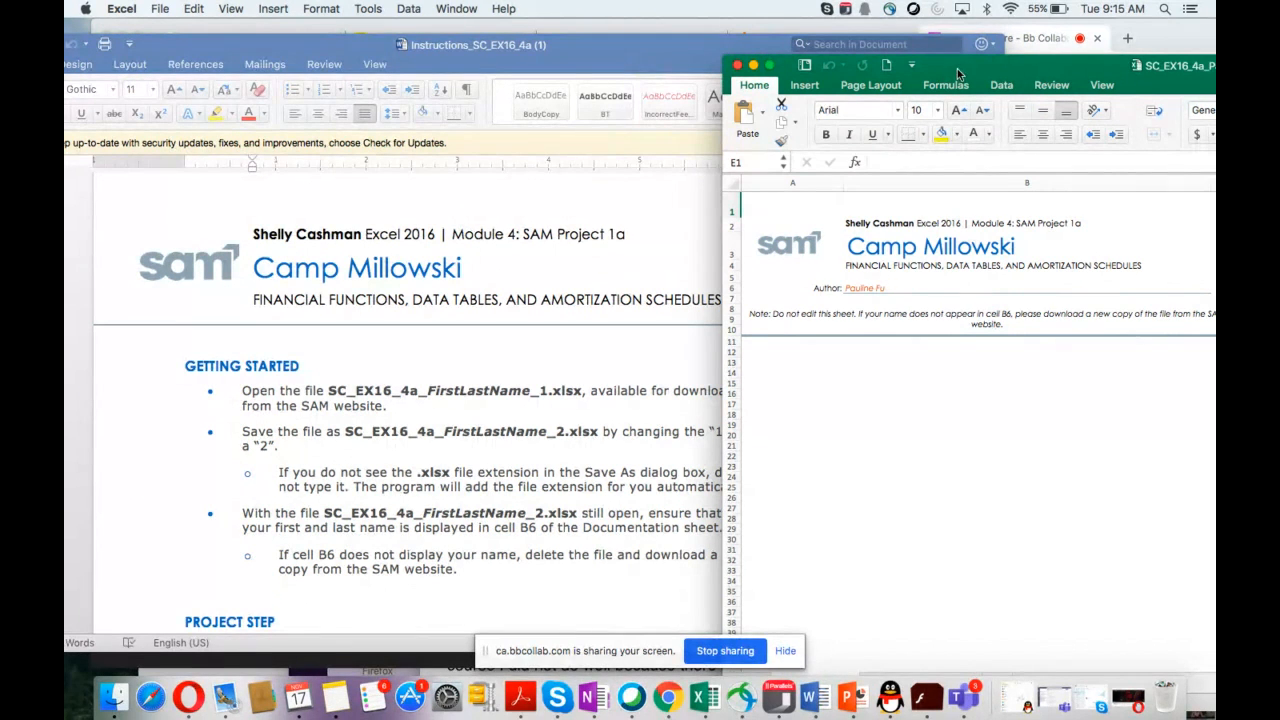
left_click_drag(957, 68, 987, 67)
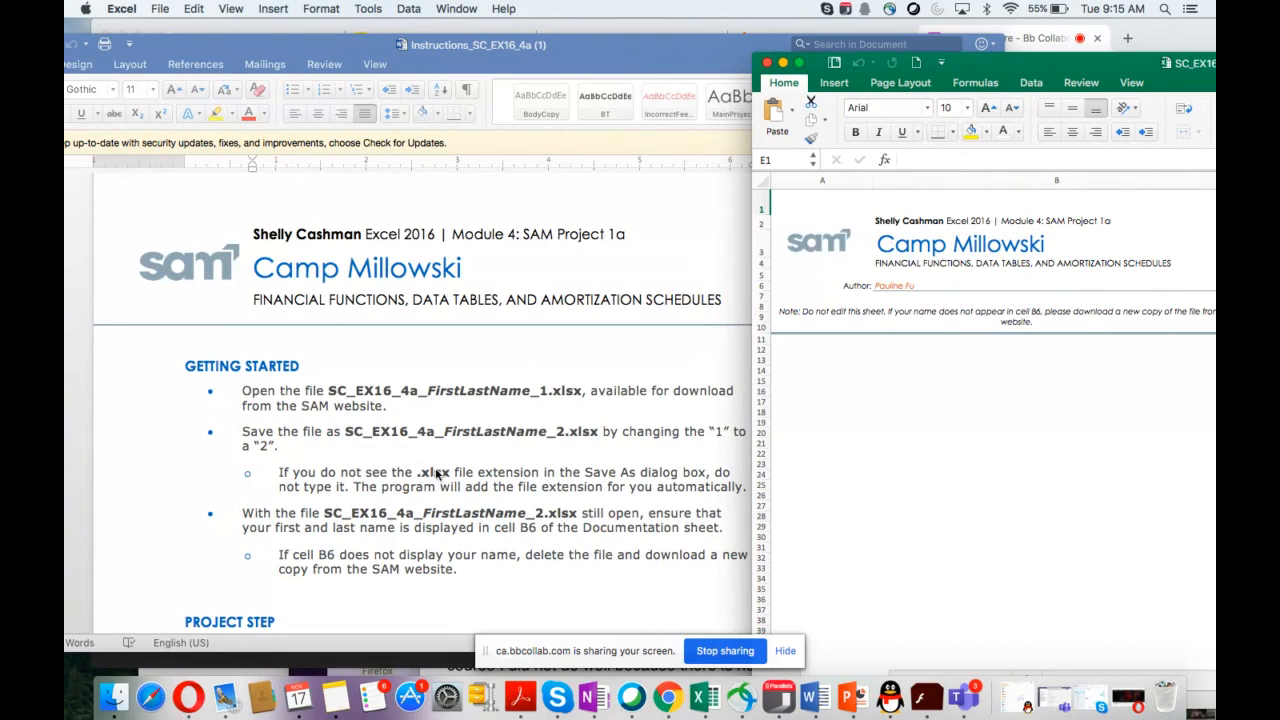
scroll(436, 475, "down", 2)
scroll(435, 474, "down", 3)
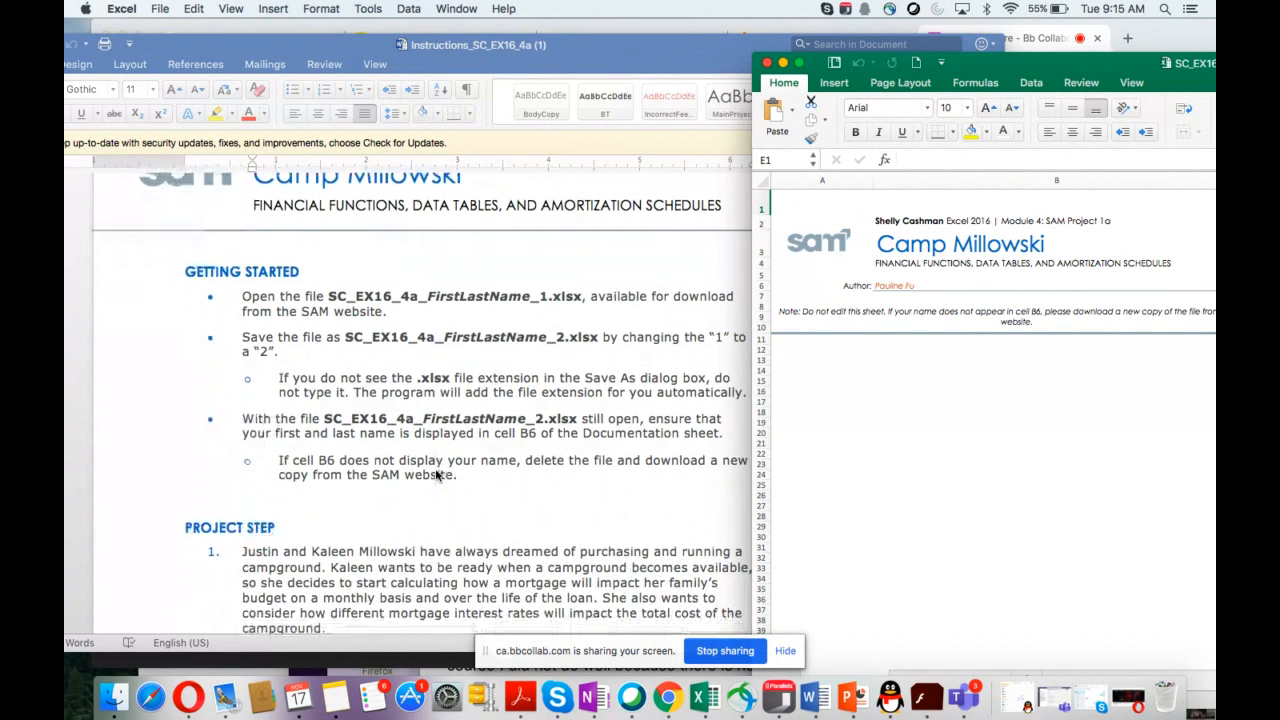
left_click(336, 294)
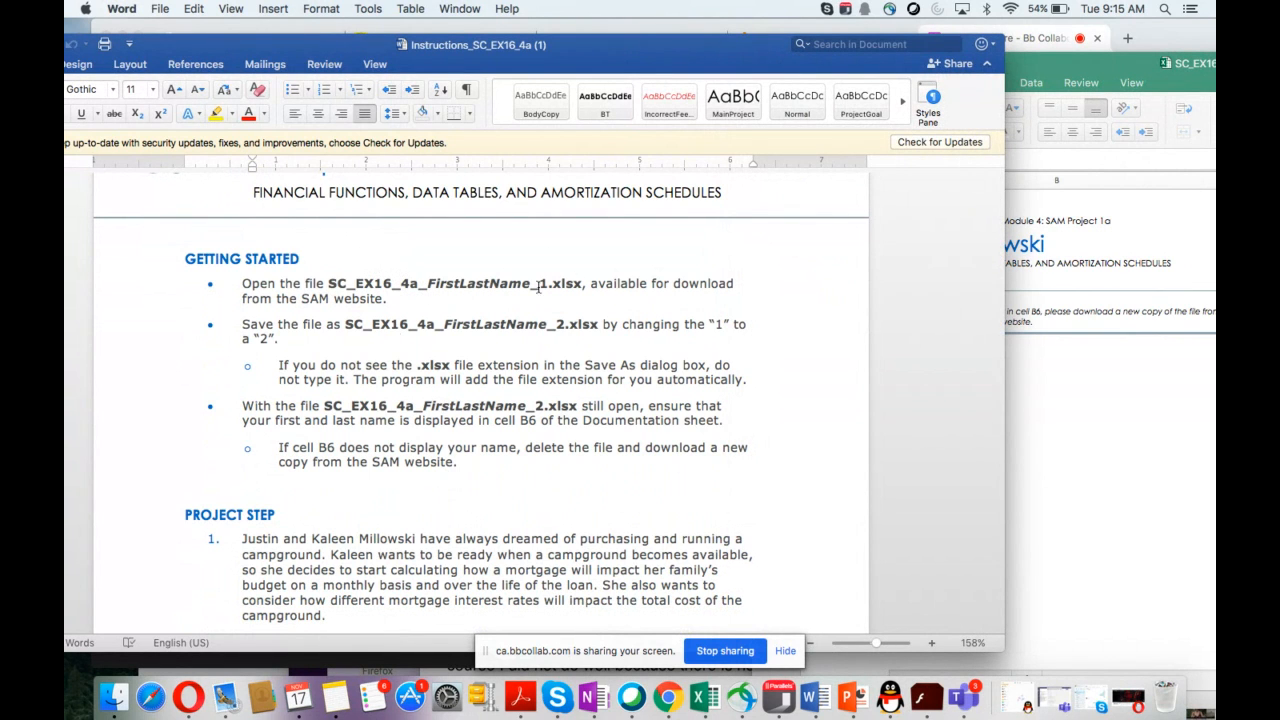
left_click(347, 326)
left_click_drag(485, 326, 592, 330)
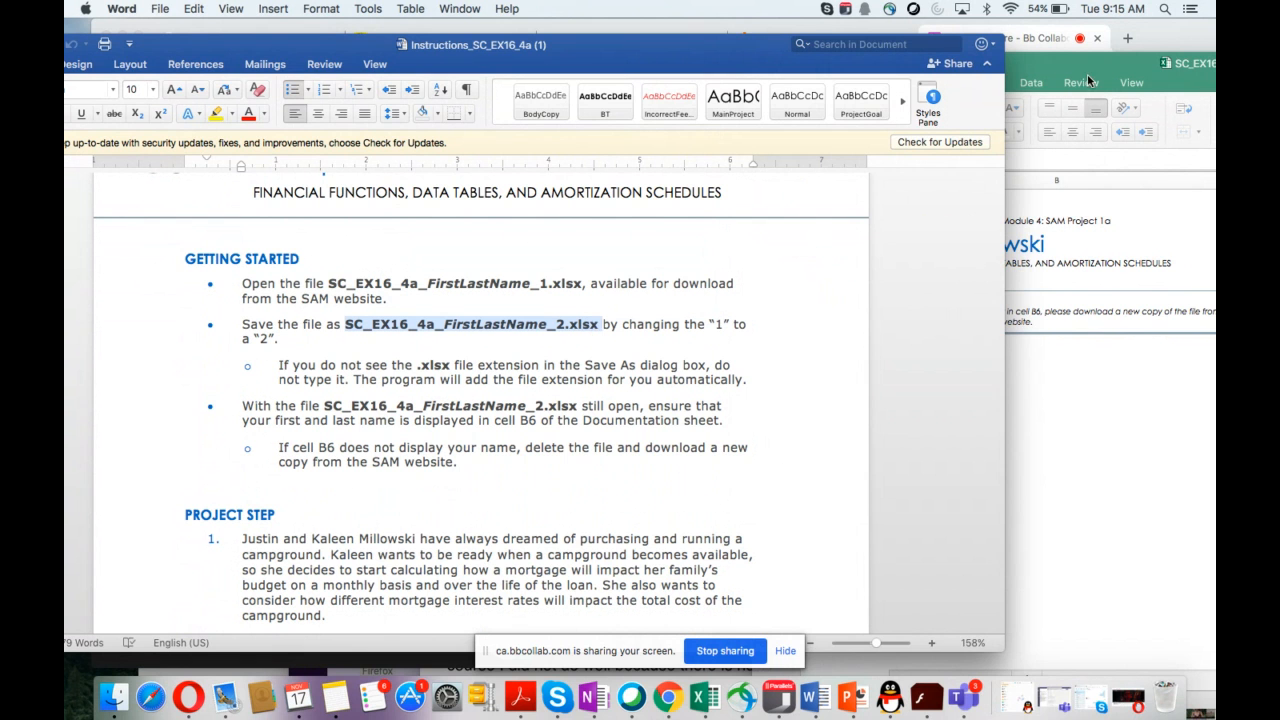
left_click_drag(1080, 73, 956, 53)
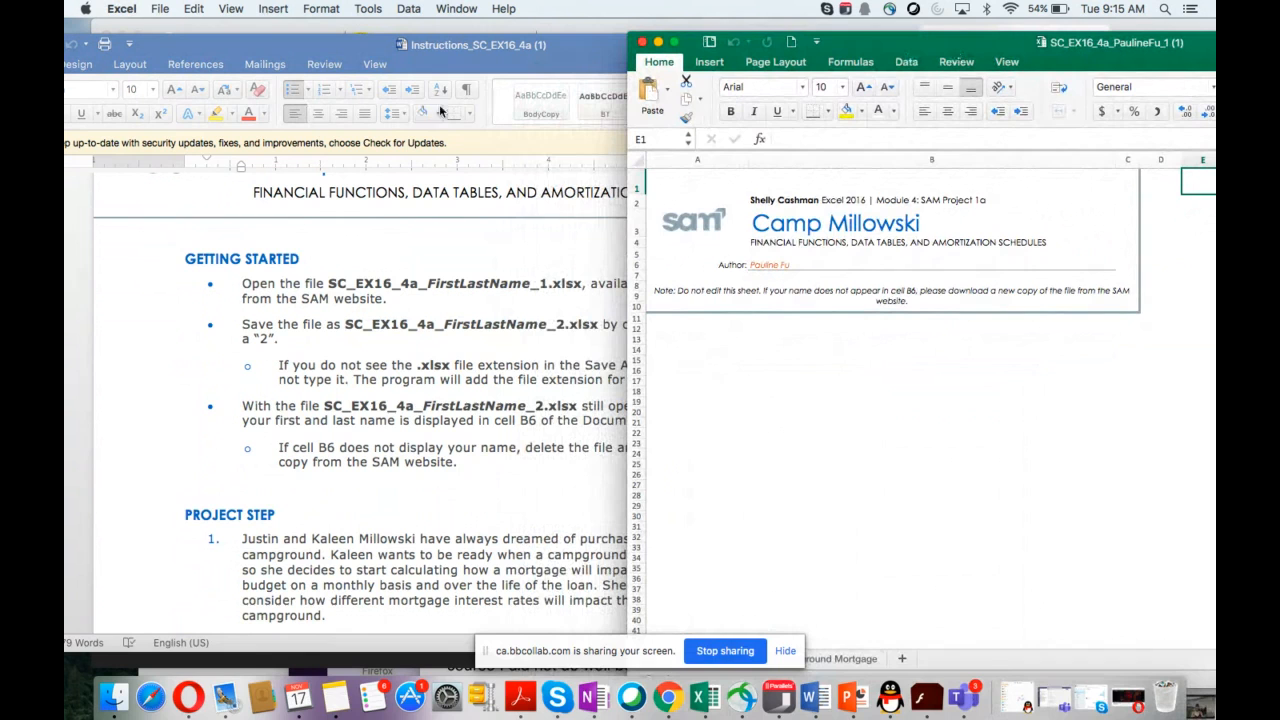
Step: Save the project workbook under the same name with the ending _1 changed to _2, replacing the existing file
left_click(160, 9)
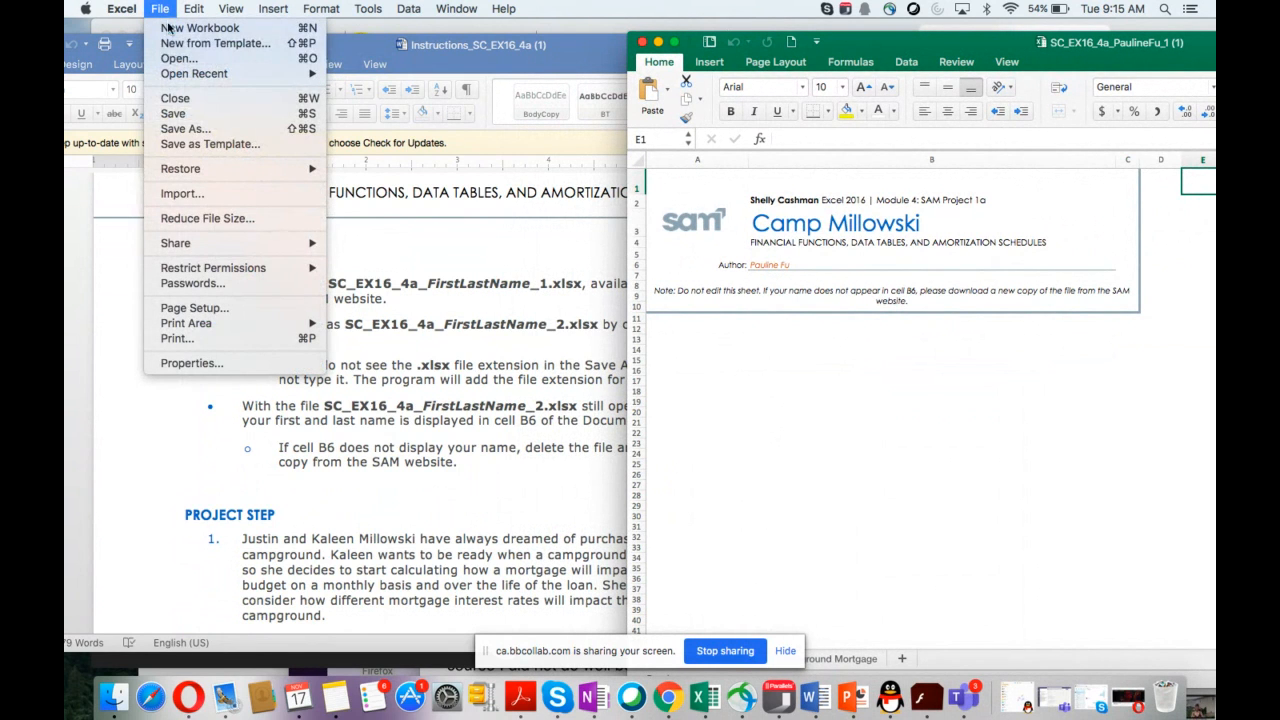
left_click(195, 131)
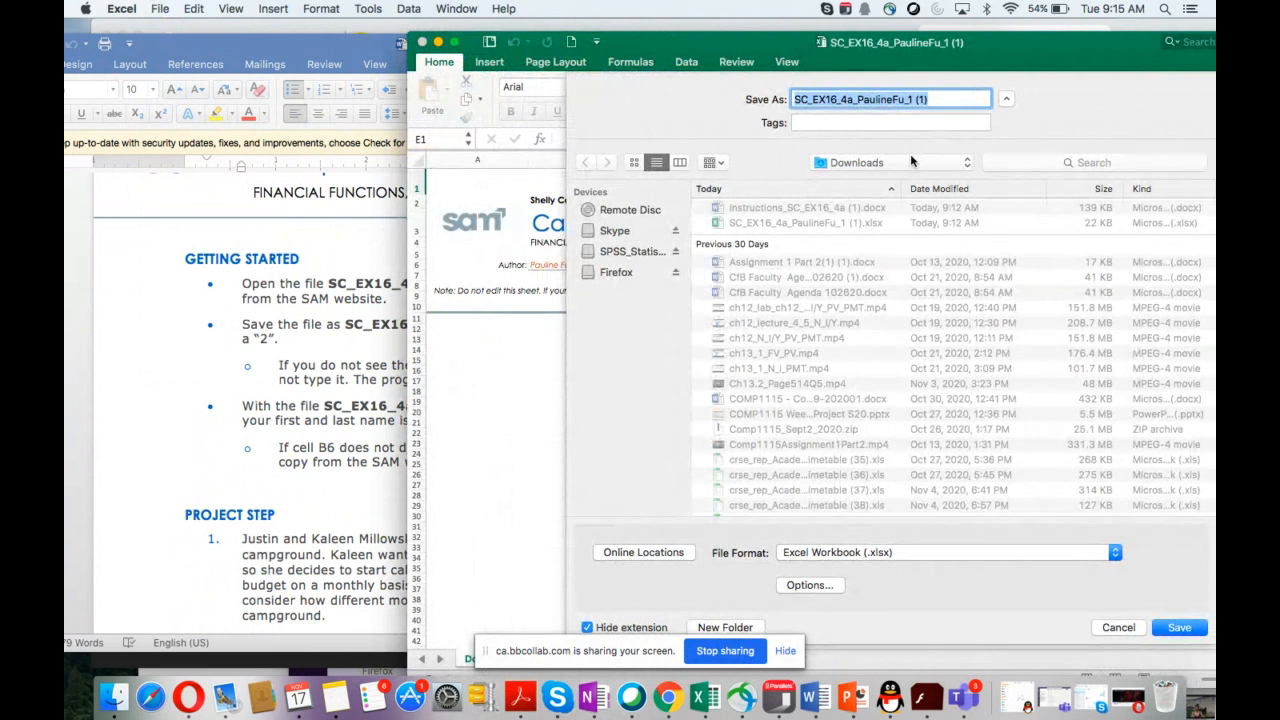
left_click(938, 99)
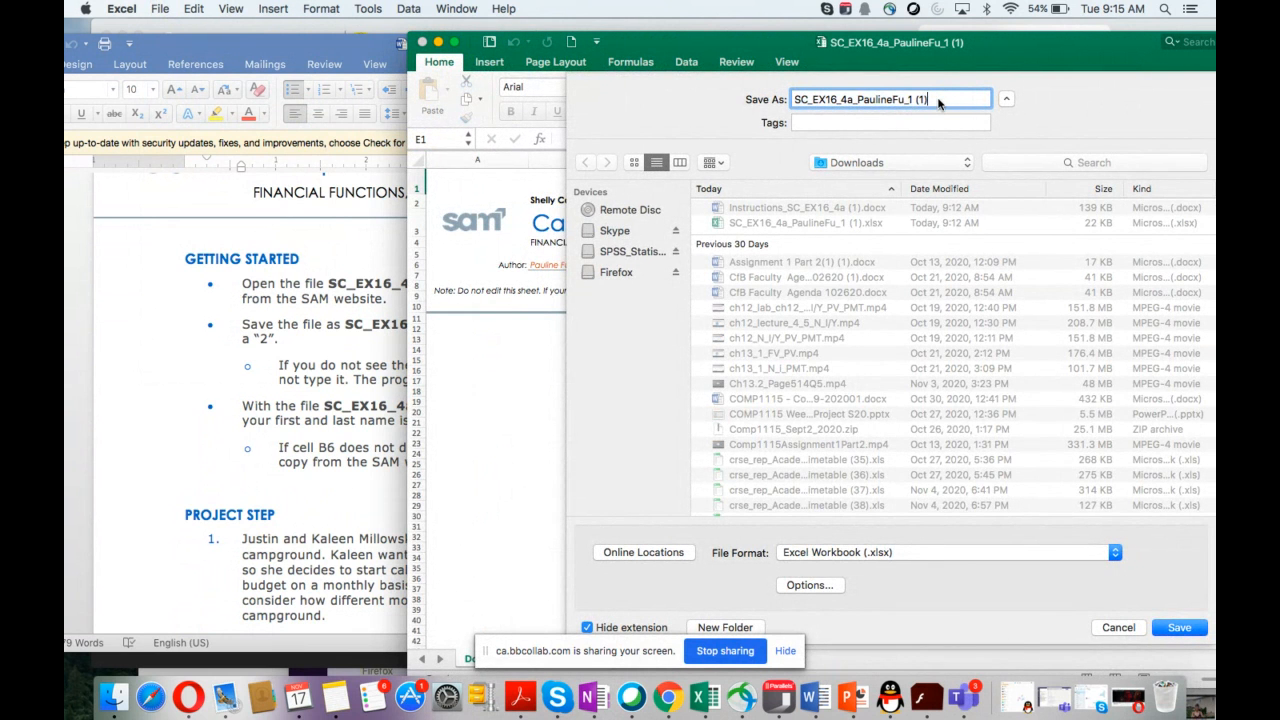
key("BackSpace")
key("BackSpace")
key("BackSpace")
key("BackSpace")
type("2")
left_click(1178, 628)
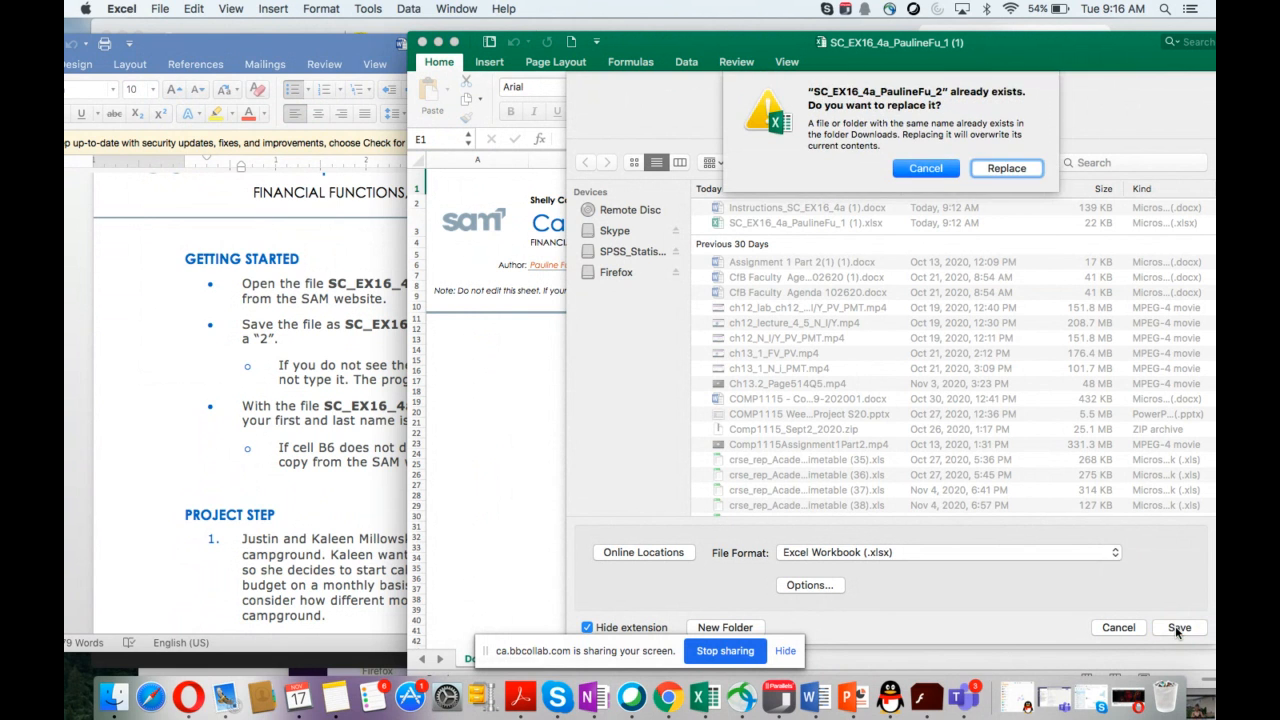
left_click(1007, 168)
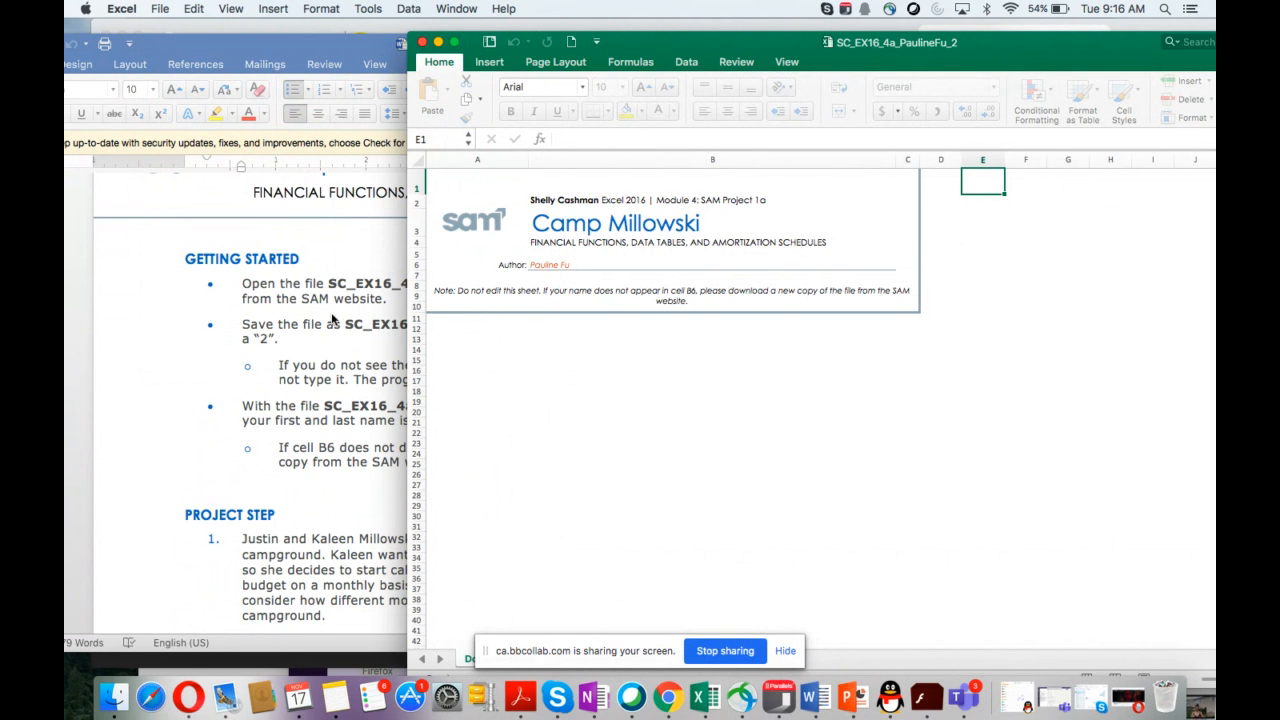
Step: Check that the author name appears in cell B6 of the Documentation sheet, as the instructions require
left_click_drag(626, 52, 840, 62)
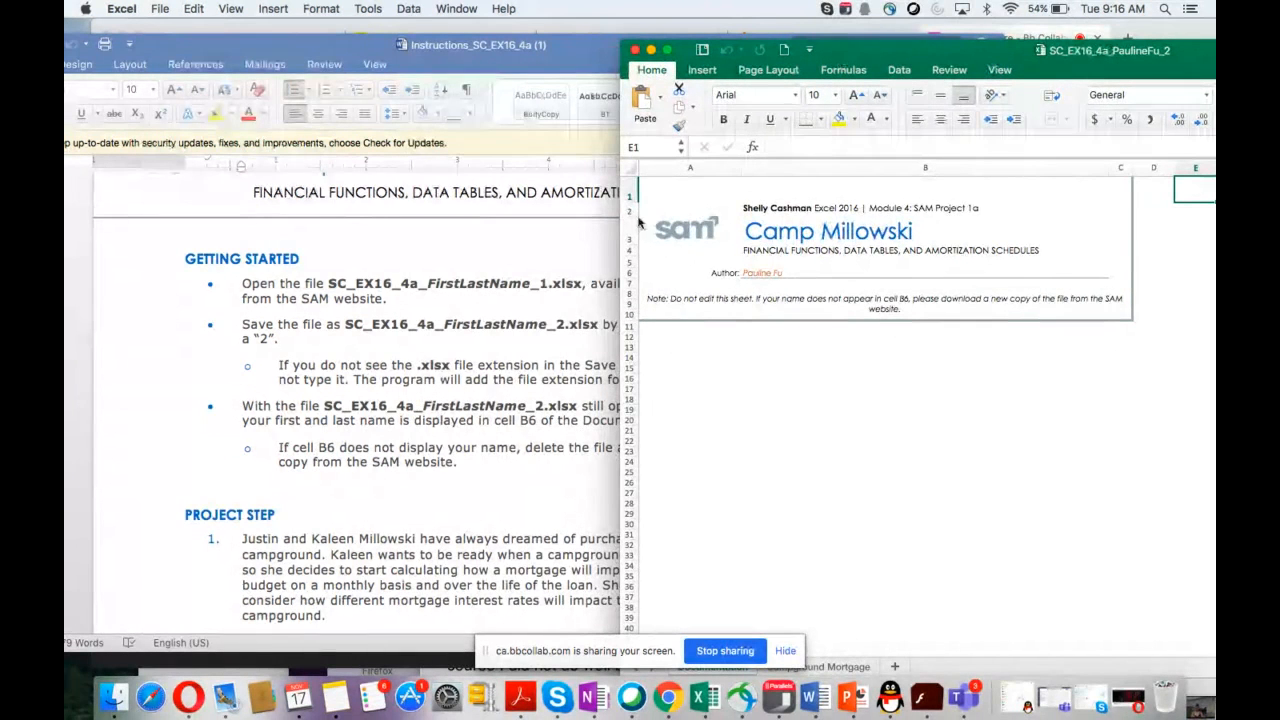
left_click(456, 437)
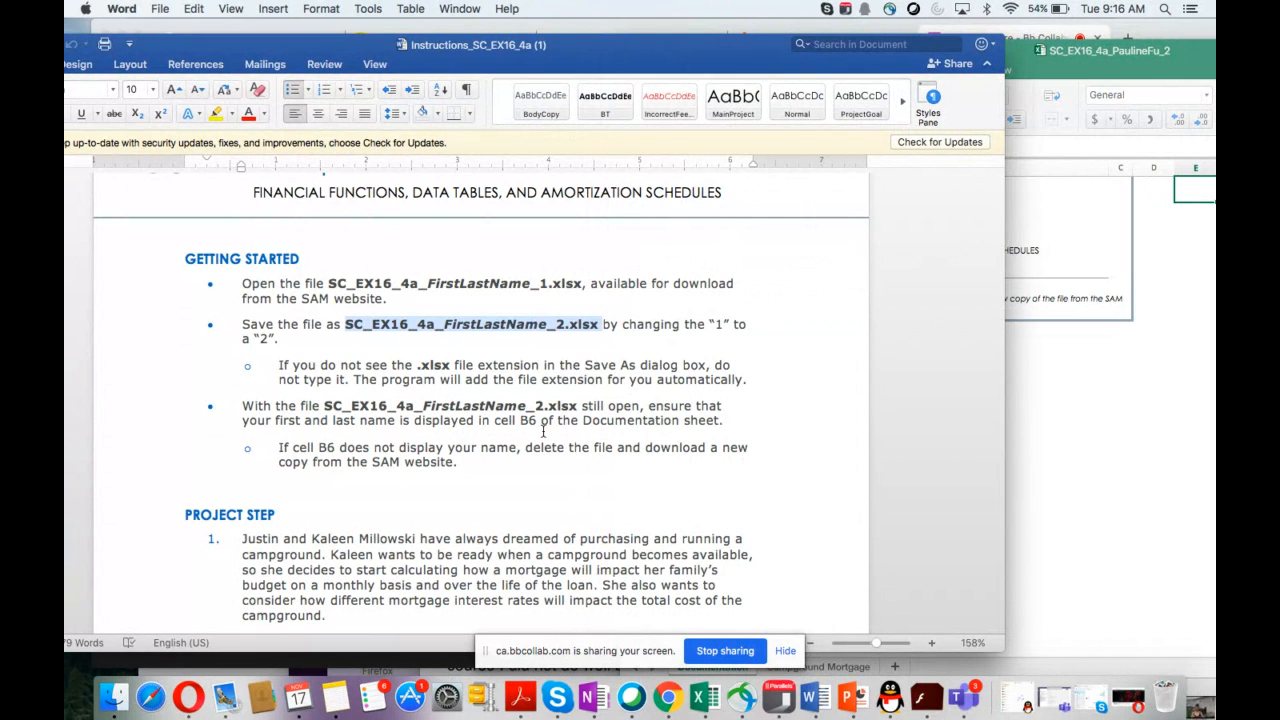
left_click(521, 421)
left_click_drag(521, 421, 537, 423)
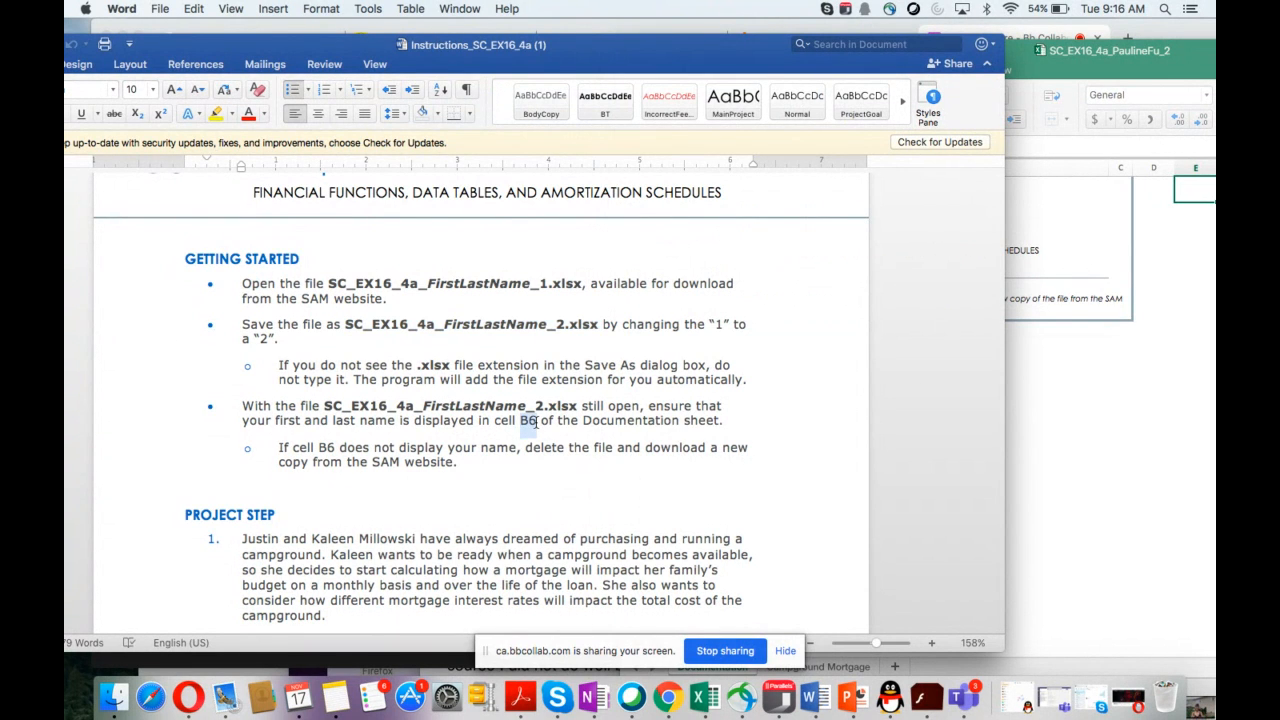
left_click(1035, 77)
left_click(779, 272)
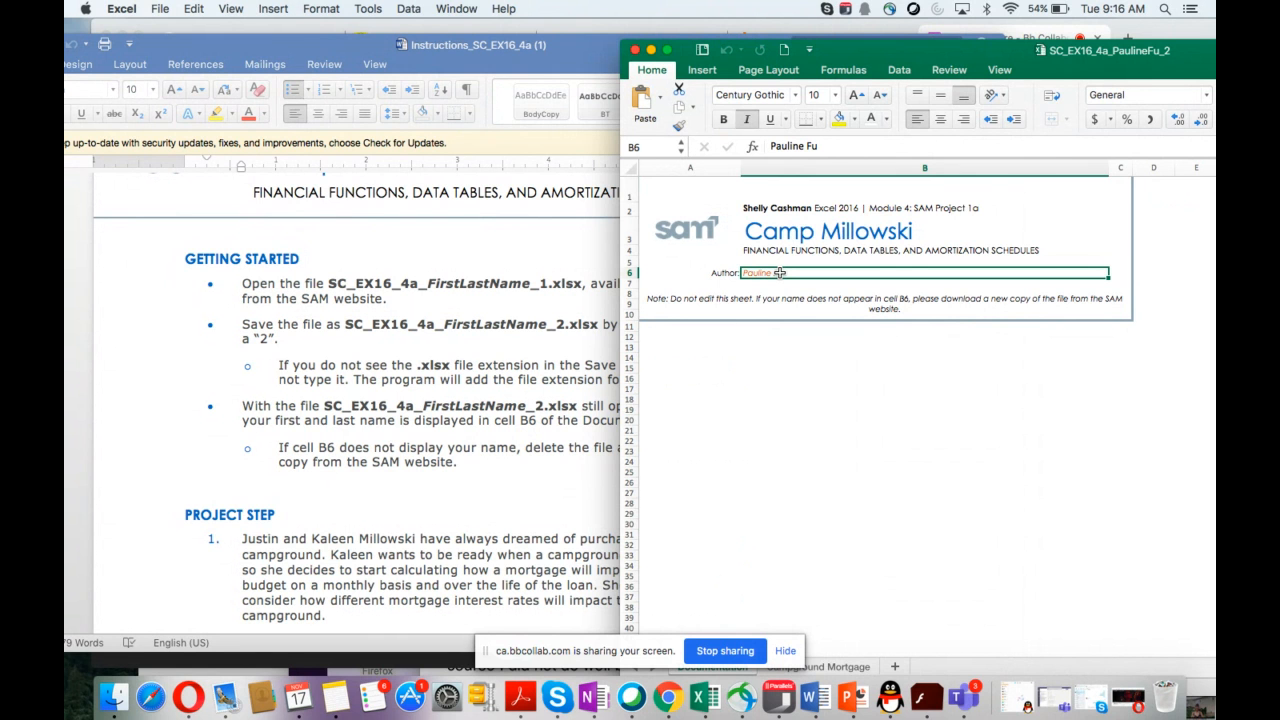
Step: Read the first project step and switch to the Campground Mortgage worksheet
left_click(507, 484)
scroll(507, 484, "down", 5)
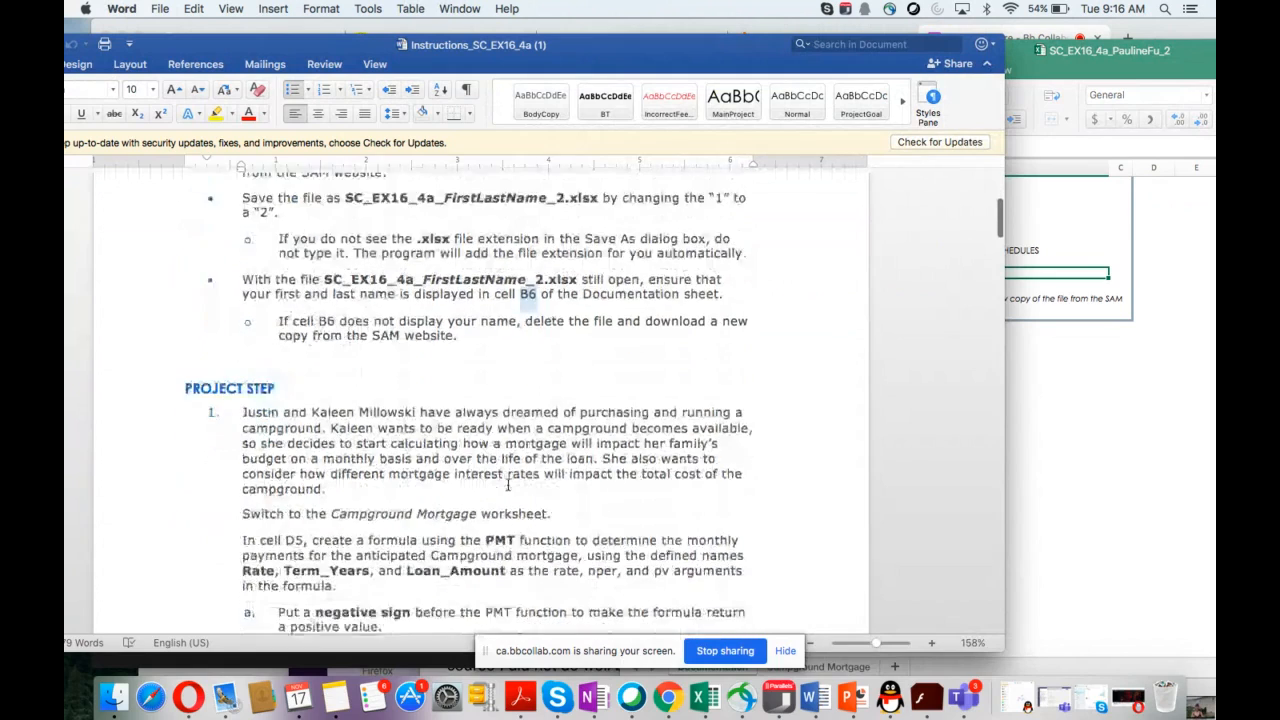
scroll(510, 484, "down", 4)
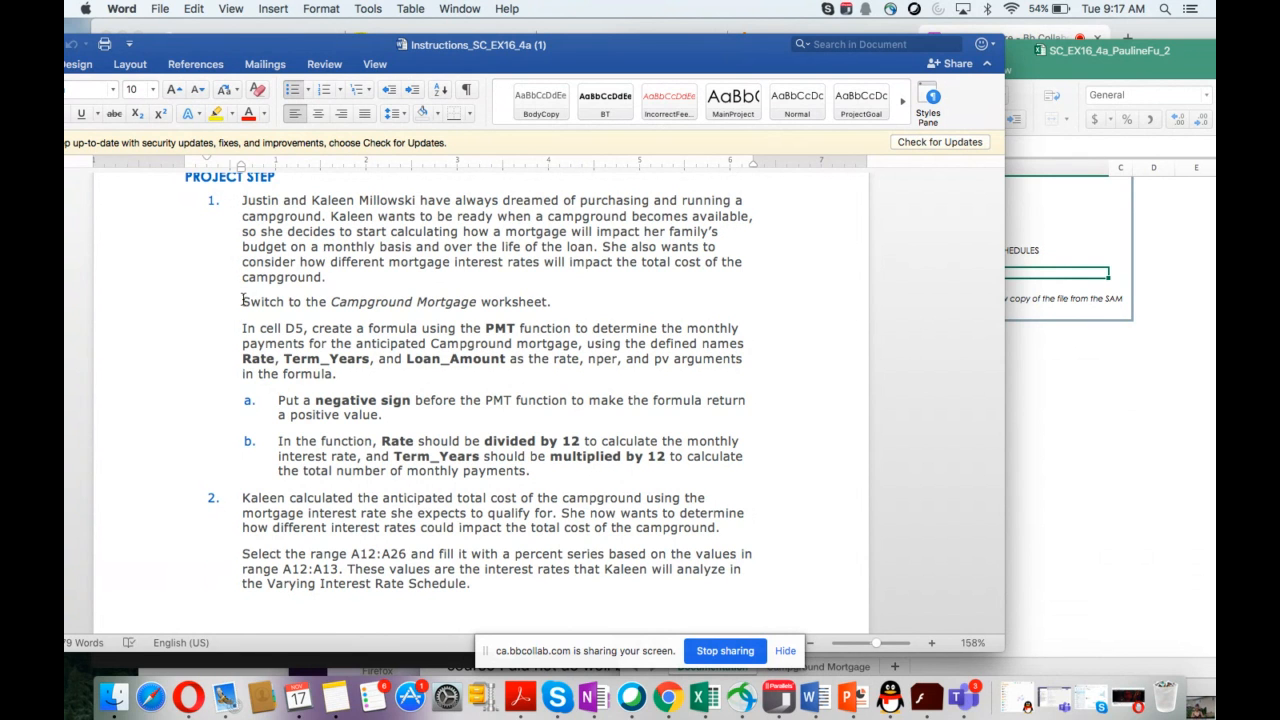
left_click_drag(241, 302, 562, 304)
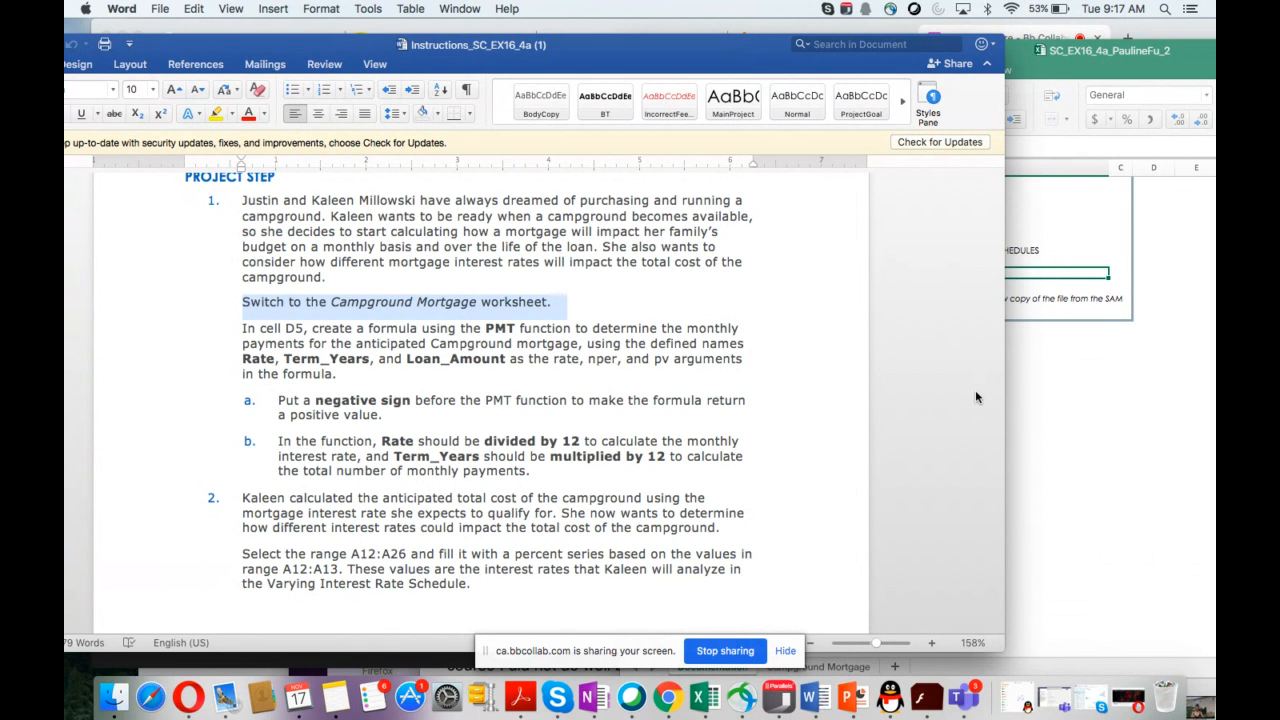
left_click(1036, 460)
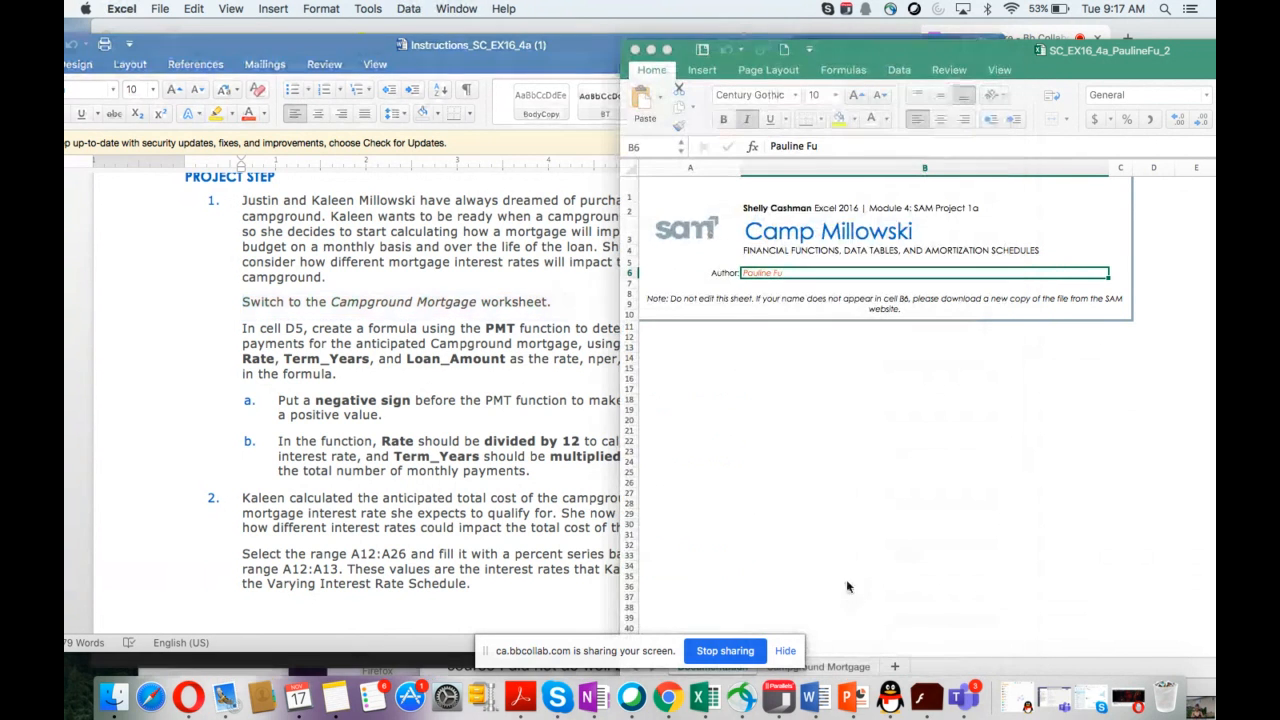
left_click(829, 668)
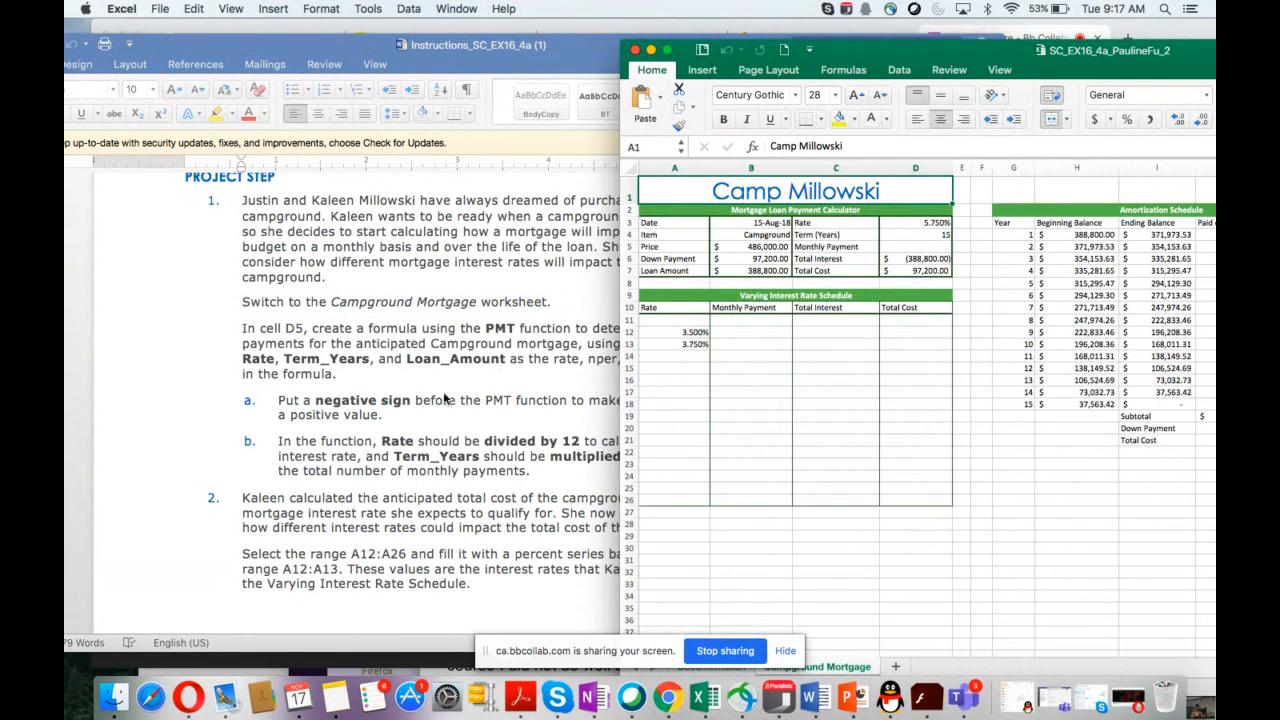
scroll(416, 405, "down", 4)
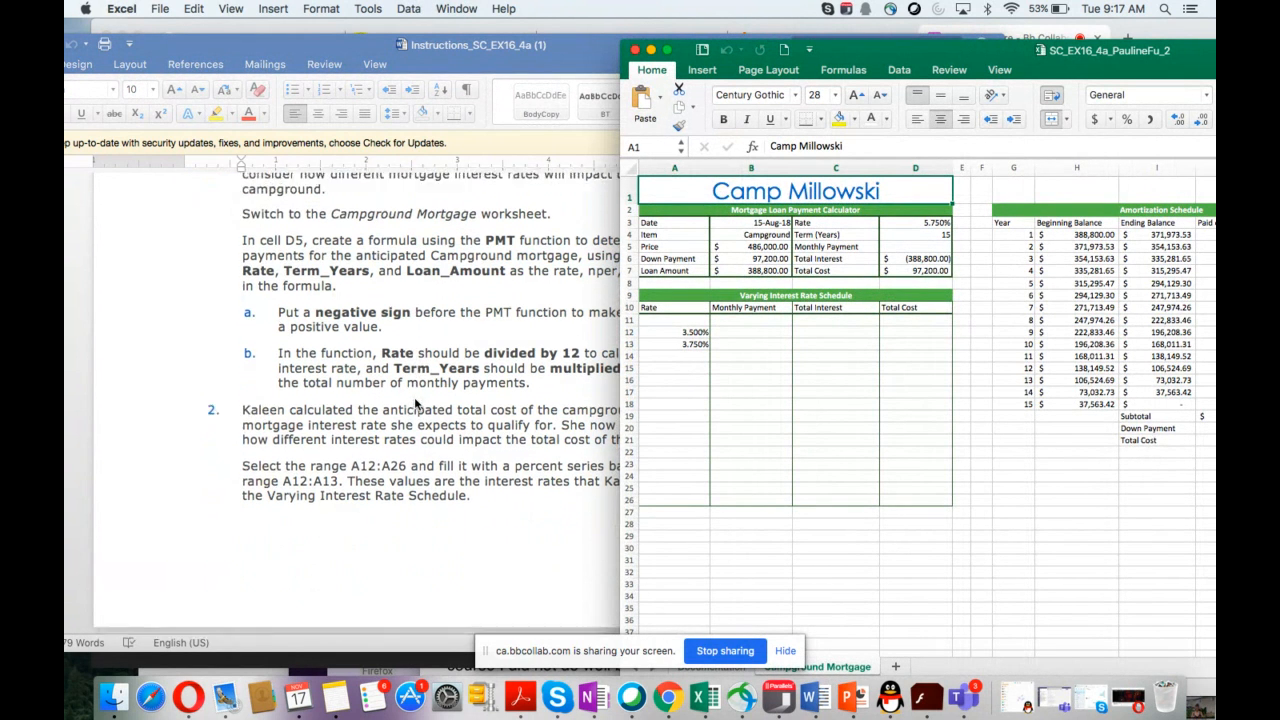
scroll(415, 400, "down", 3)
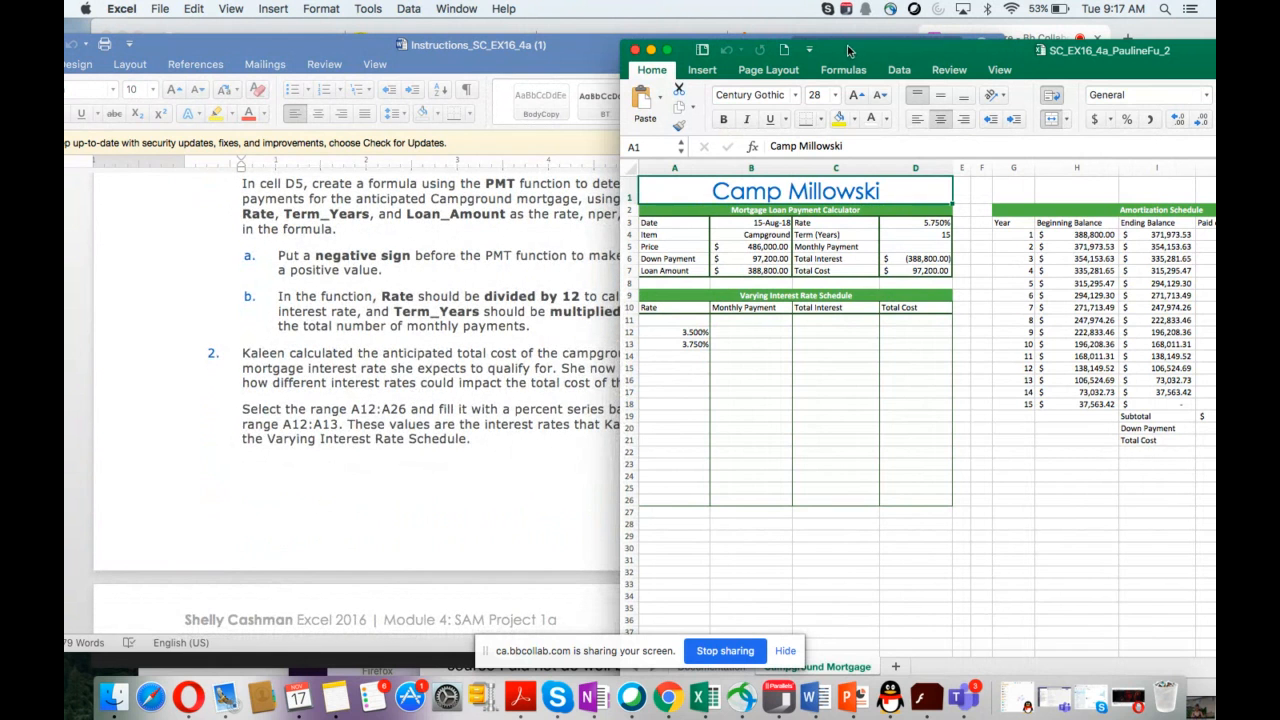
left_click_drag(848, 50, 845, 243)
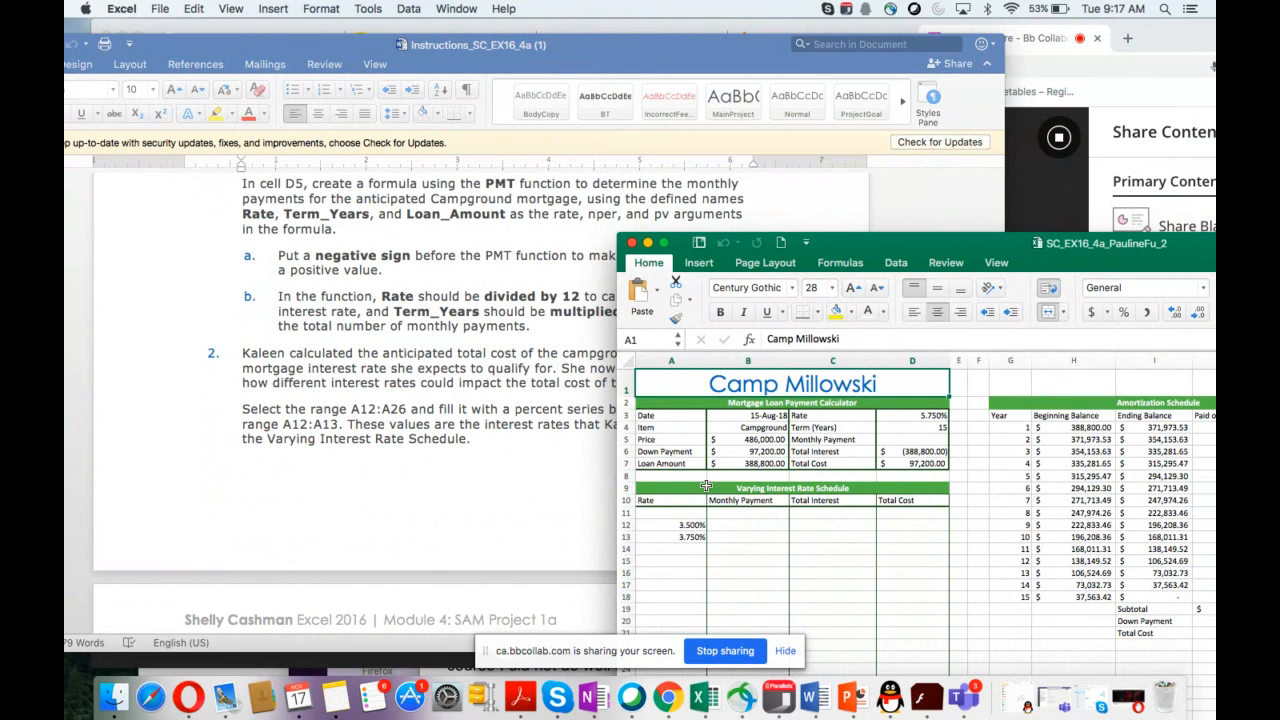
Step: Enter a PMT formula in D5 using Rate, Term_Years*12 and Loan_Amount as the rate, nper and pv arguments
left_click(887, 440)
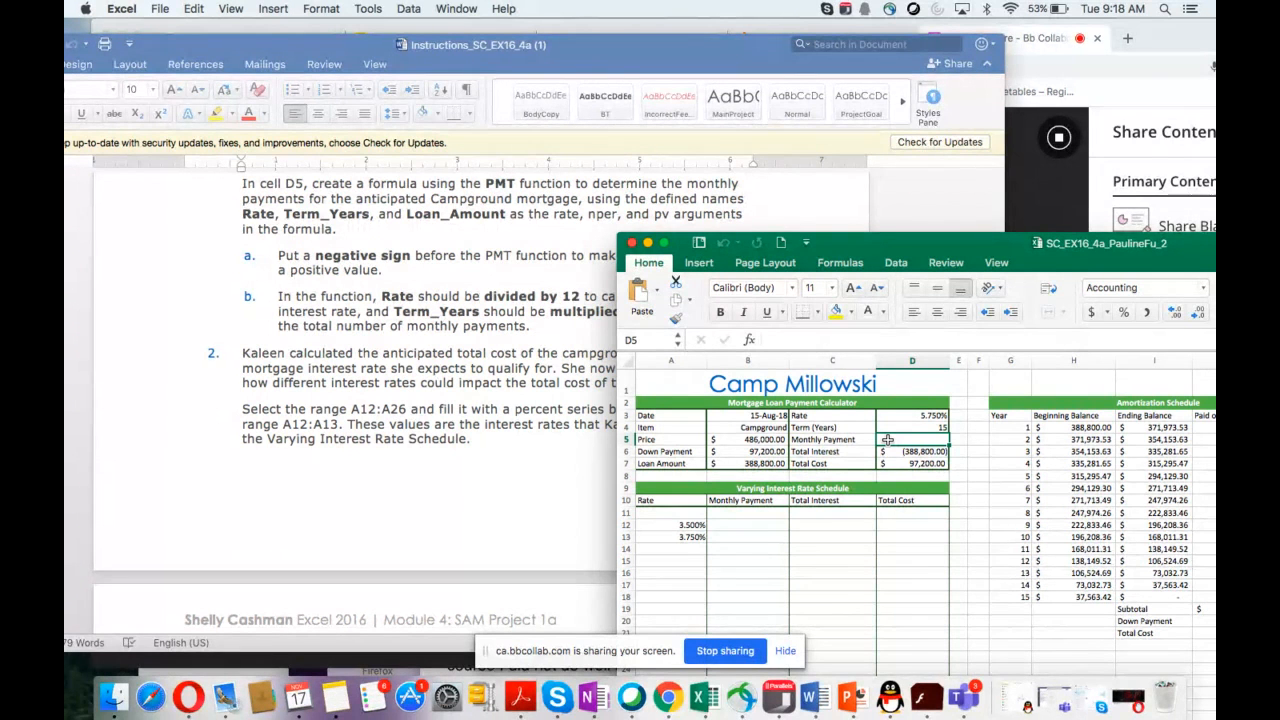
type("=PM")
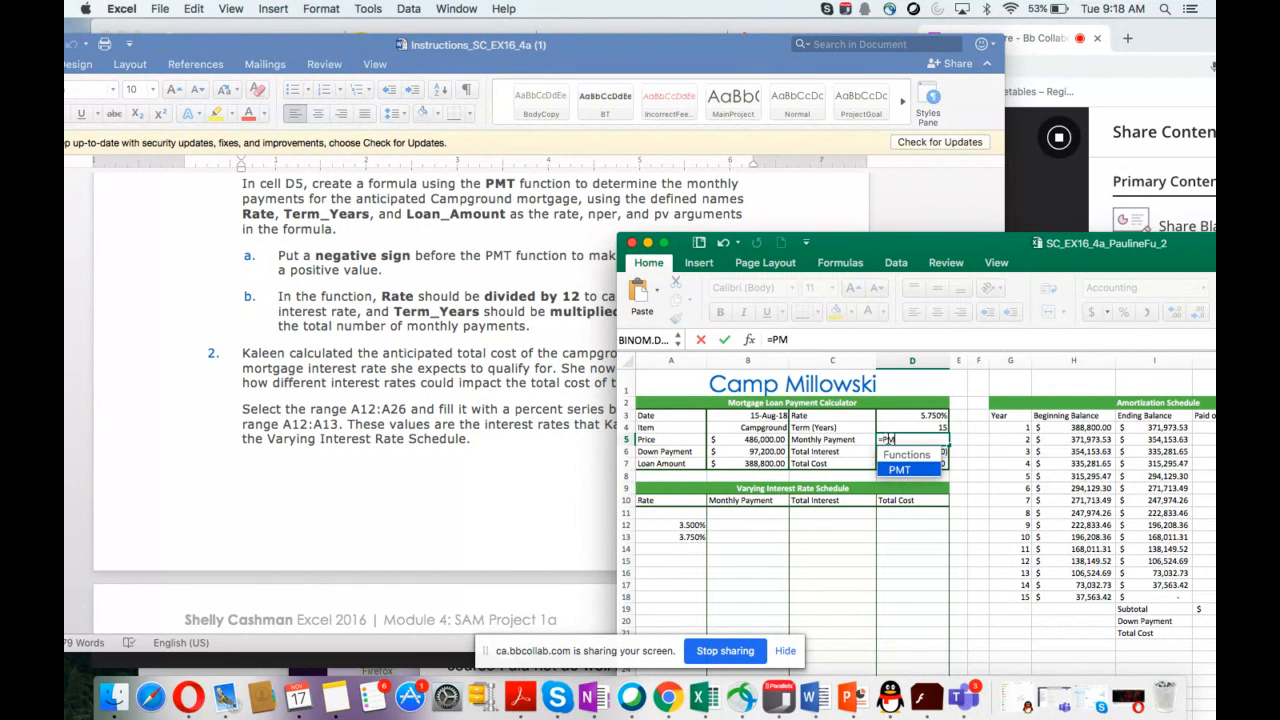
type("T(")
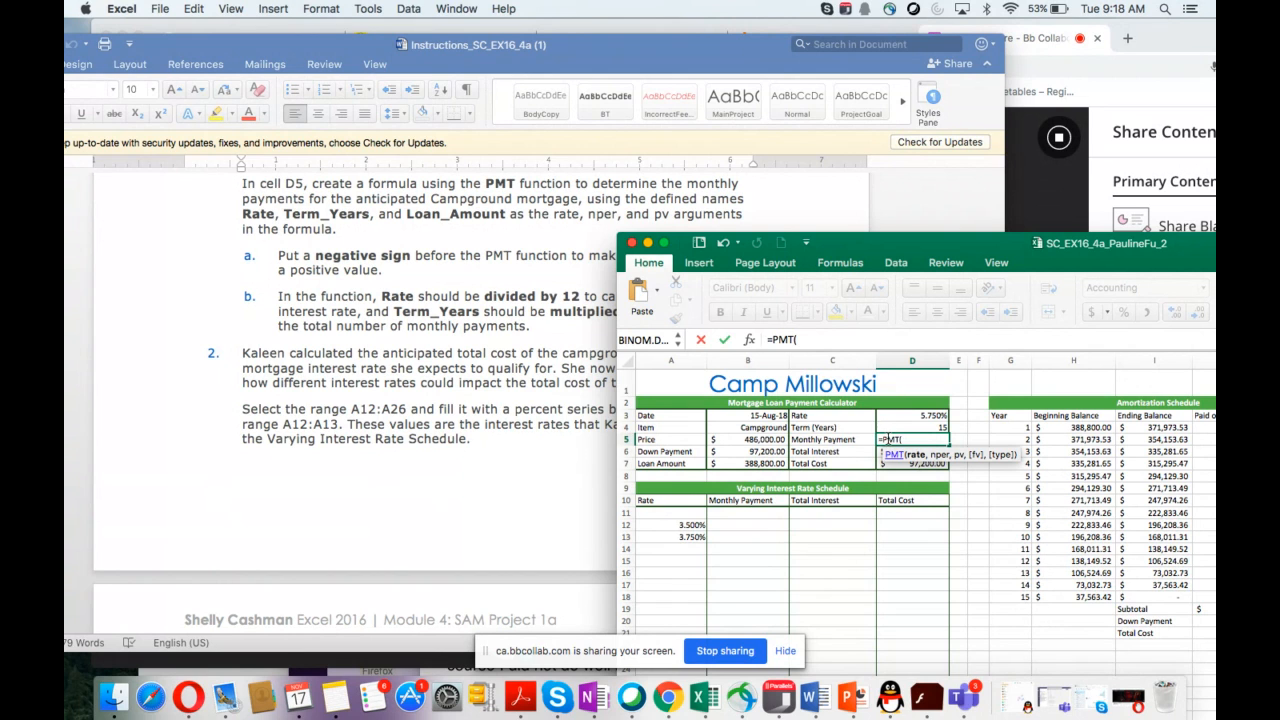
left_click(903, 415)
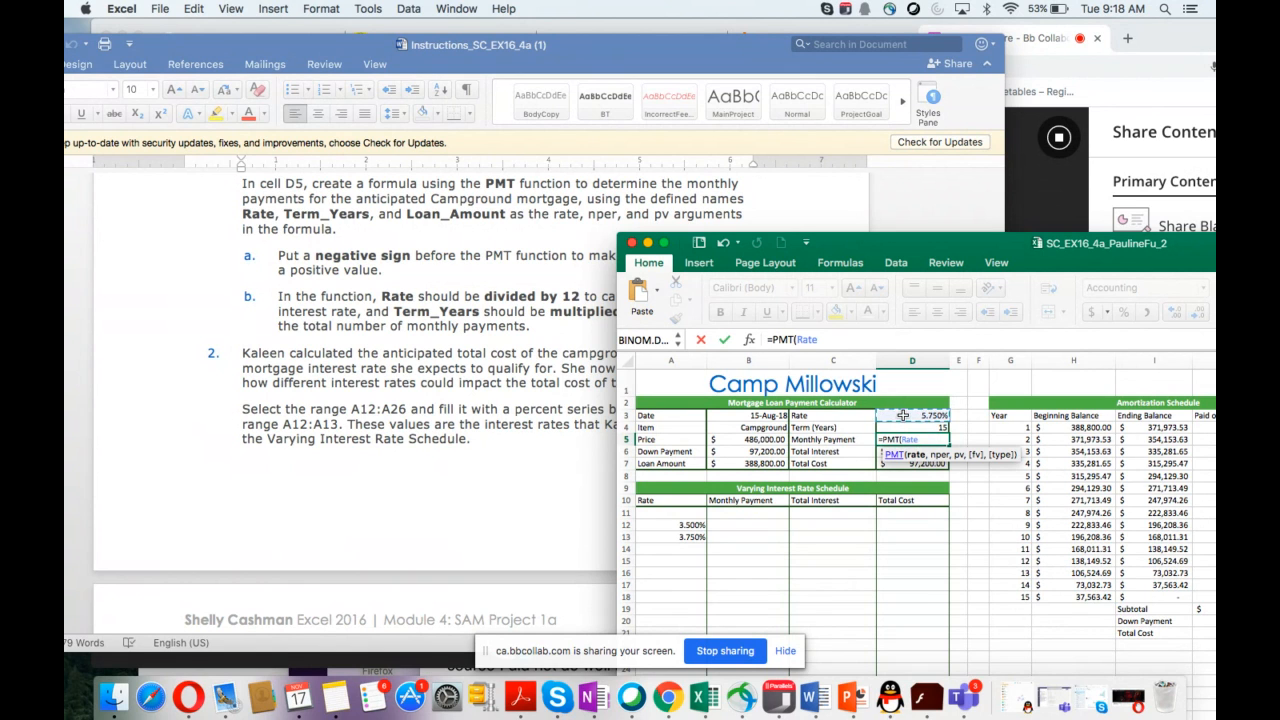
type(",")
left_click(901, 426)
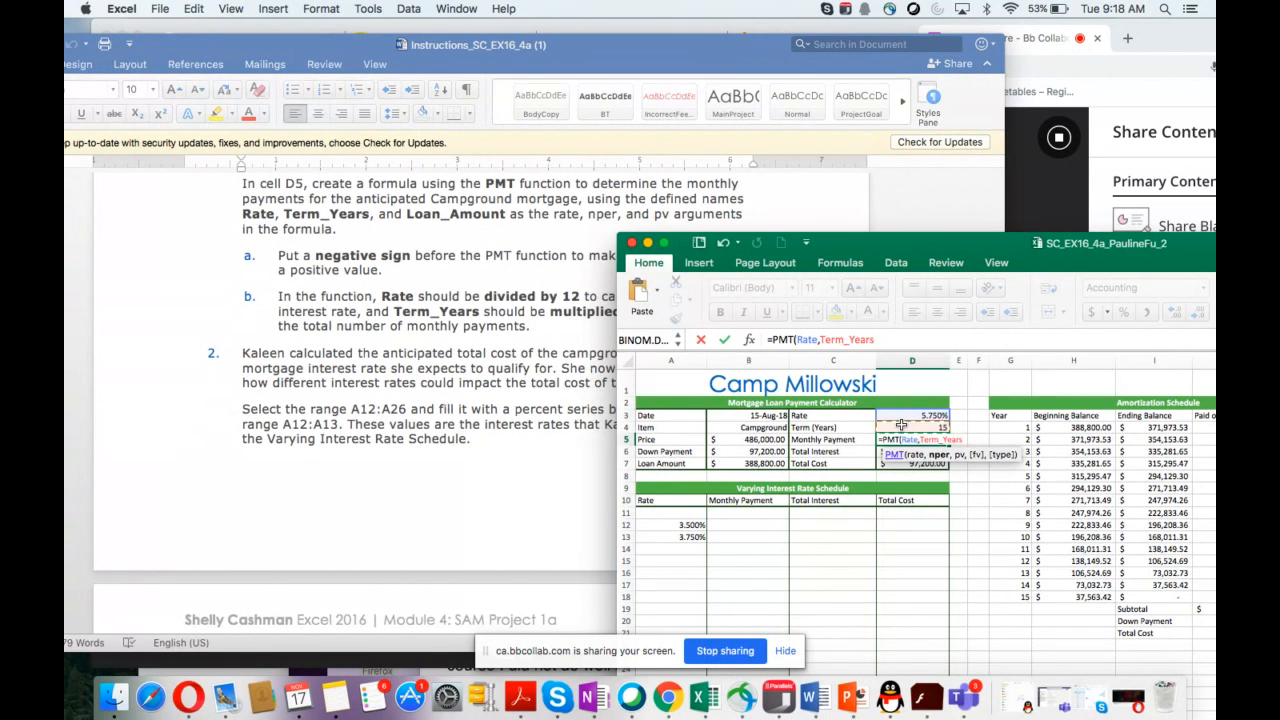
type("*12,")
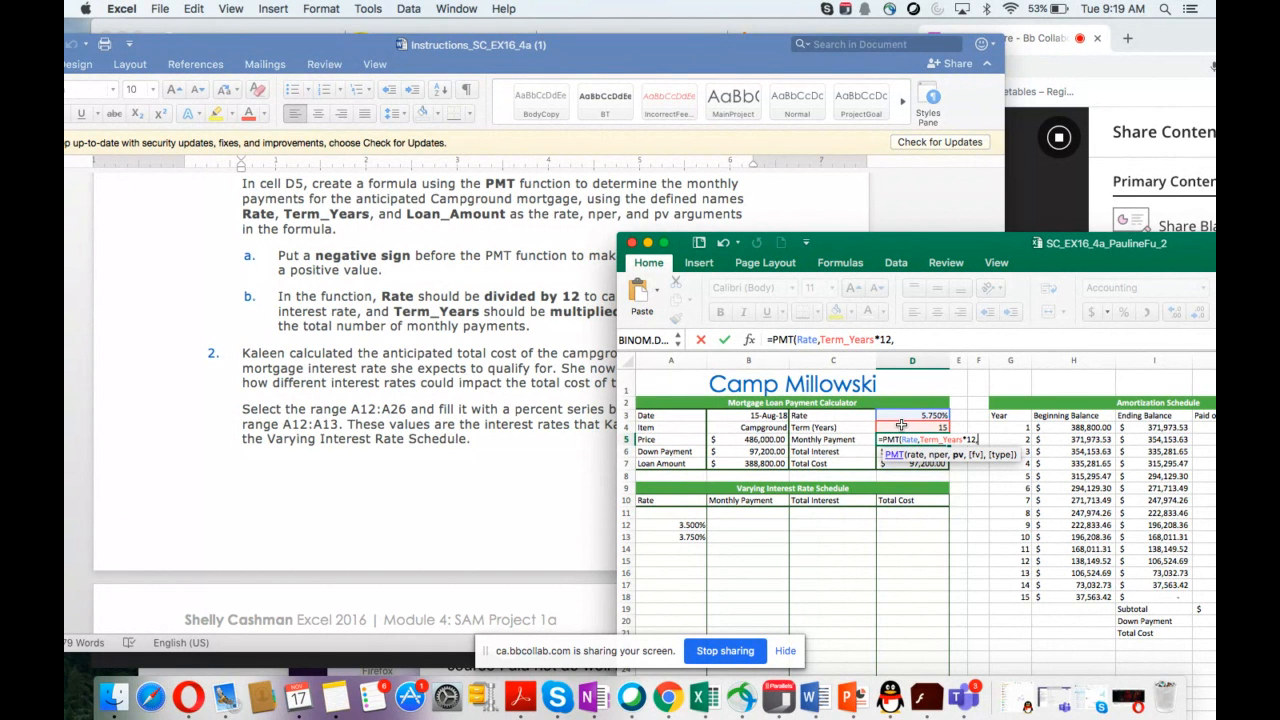
left_click(757, 463)
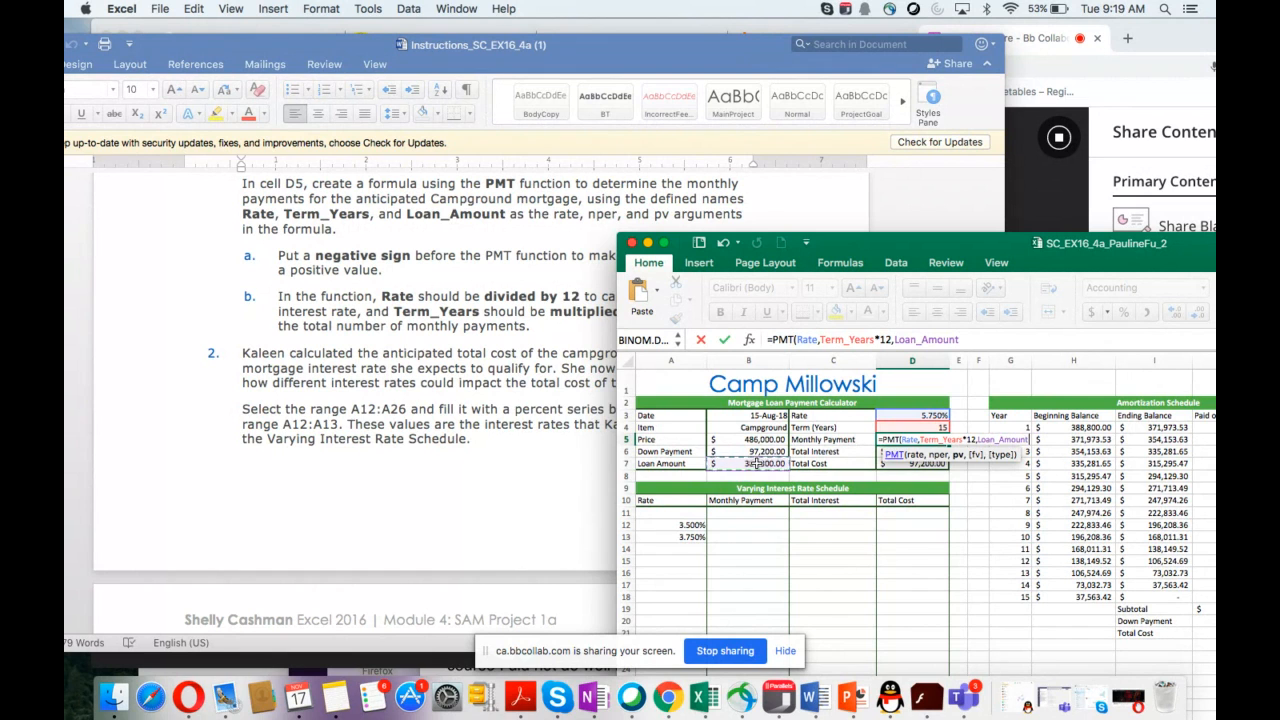
type(")")
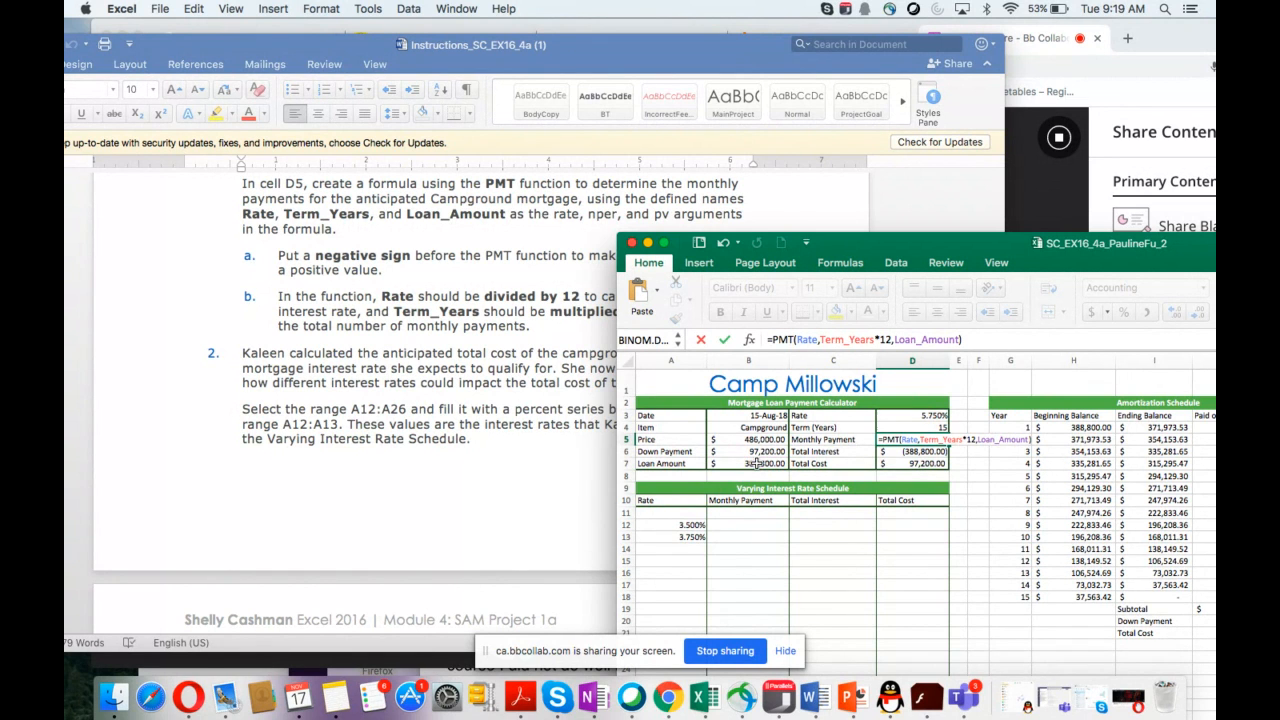
key("Return")
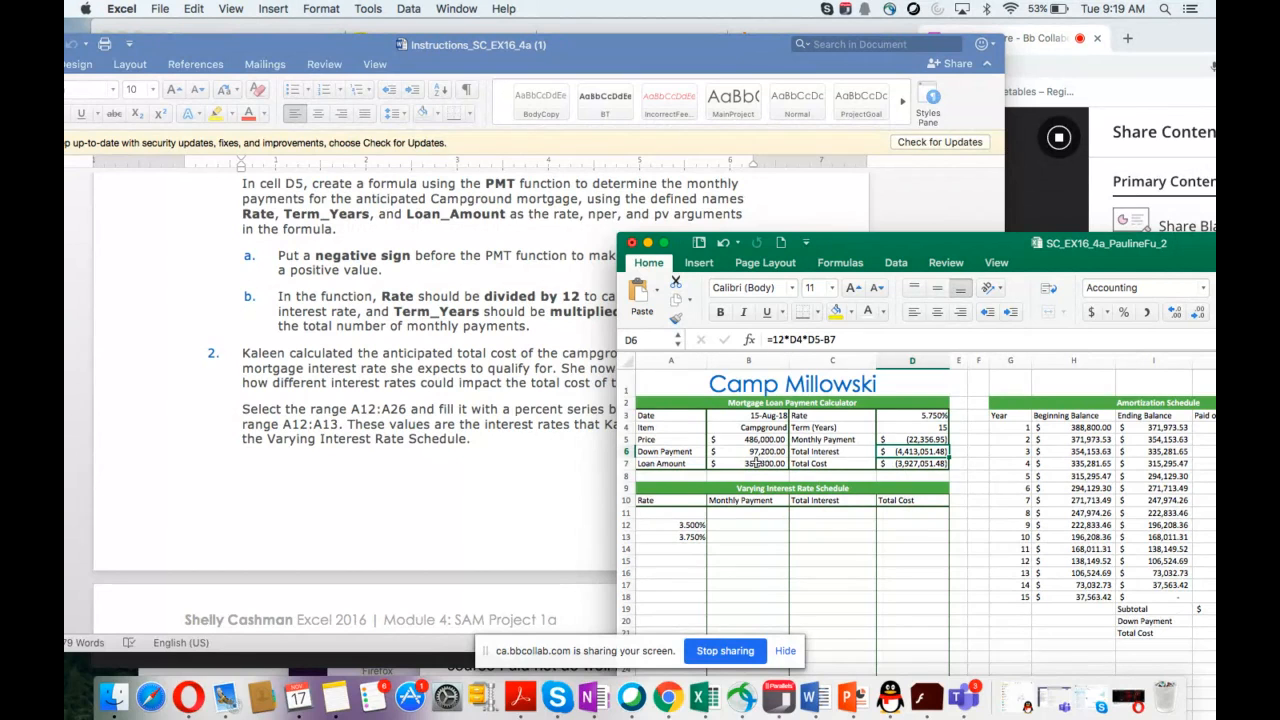
Step: Edit the D5 formula to put a negative sign before PMT and divide Rate by 12
scroll(520, 387, "down", 1)
scroll(520, 387, "down", 1)
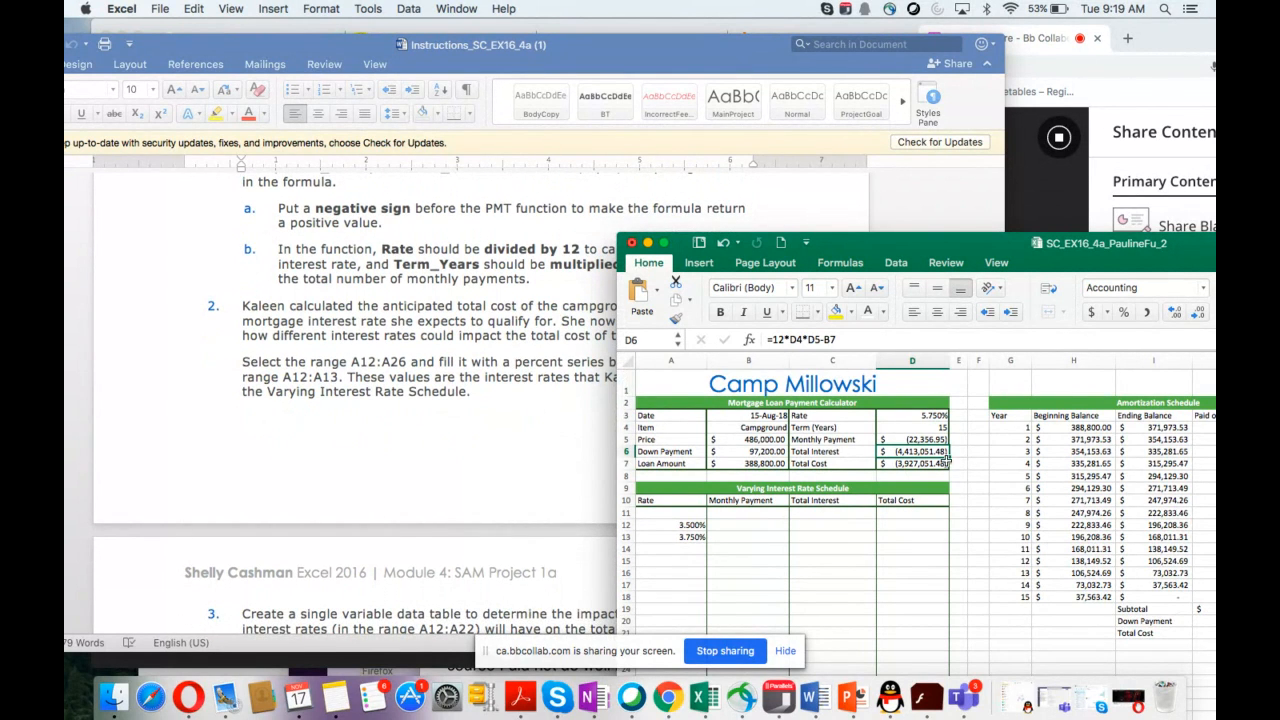
left_click(900, 440)
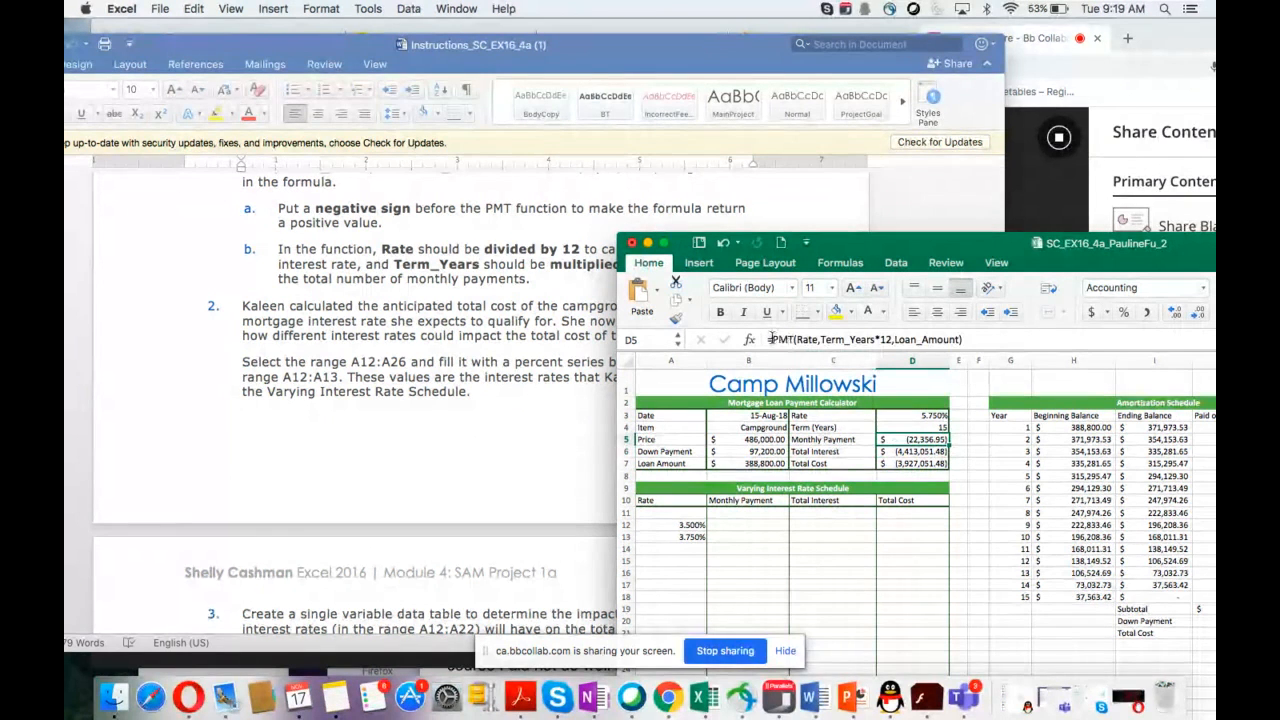
left_click(774, 340)
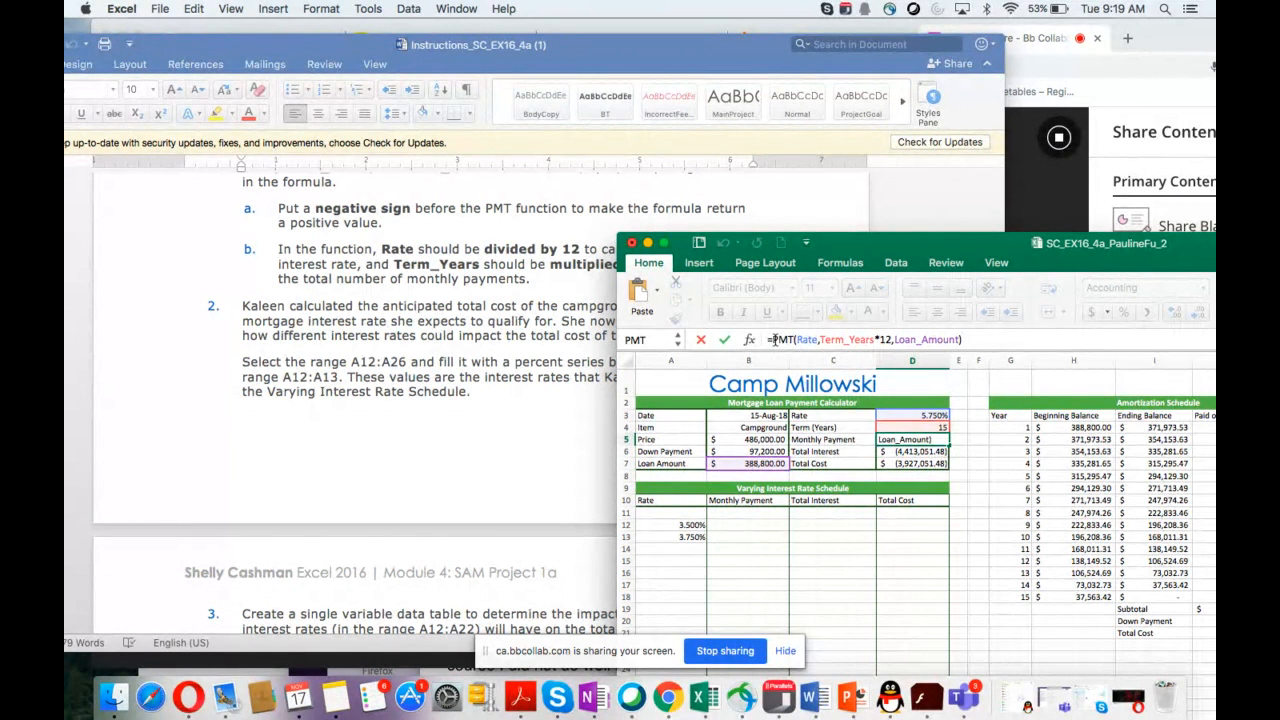
type("-")
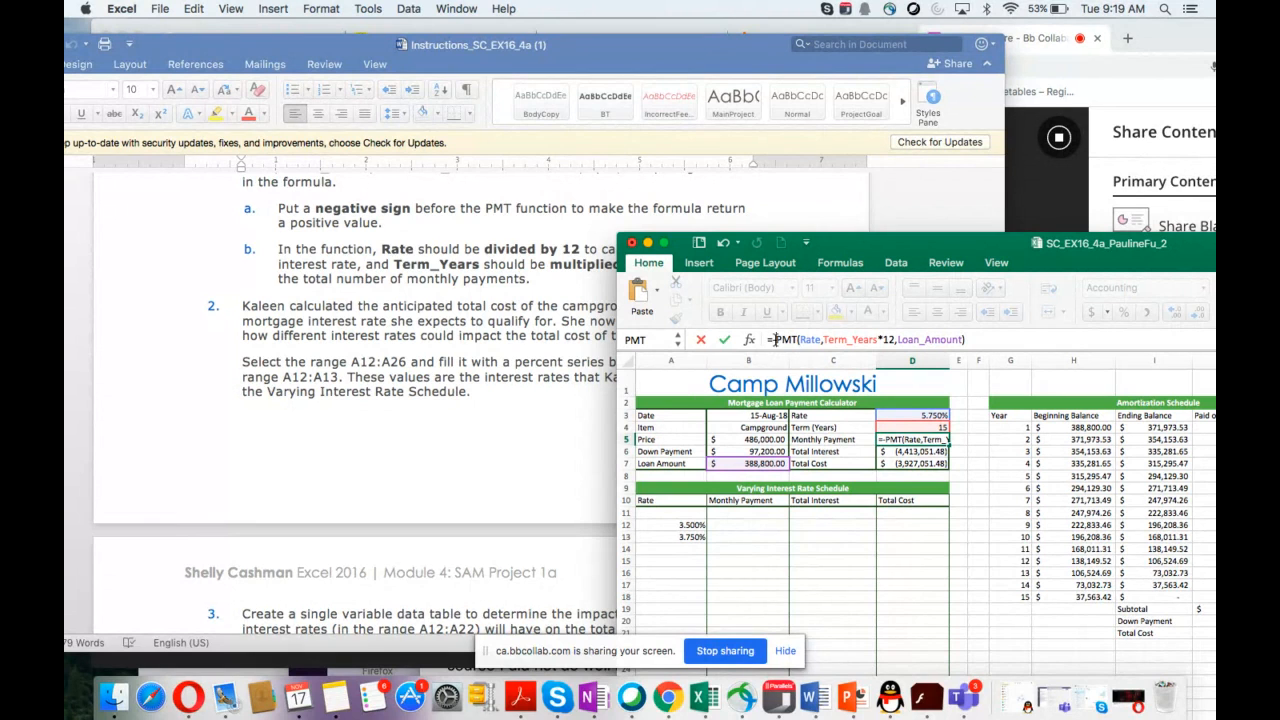
scroll(540, 346, "down", 3)
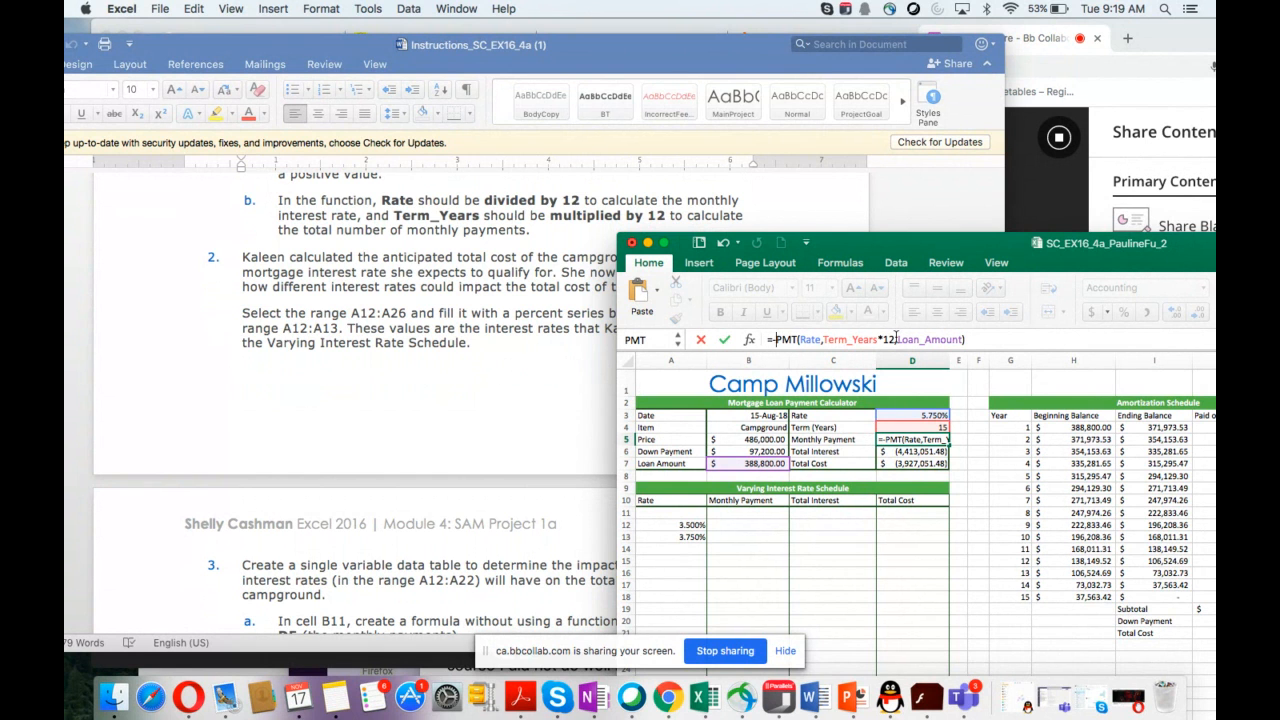
left_click(822, 340)
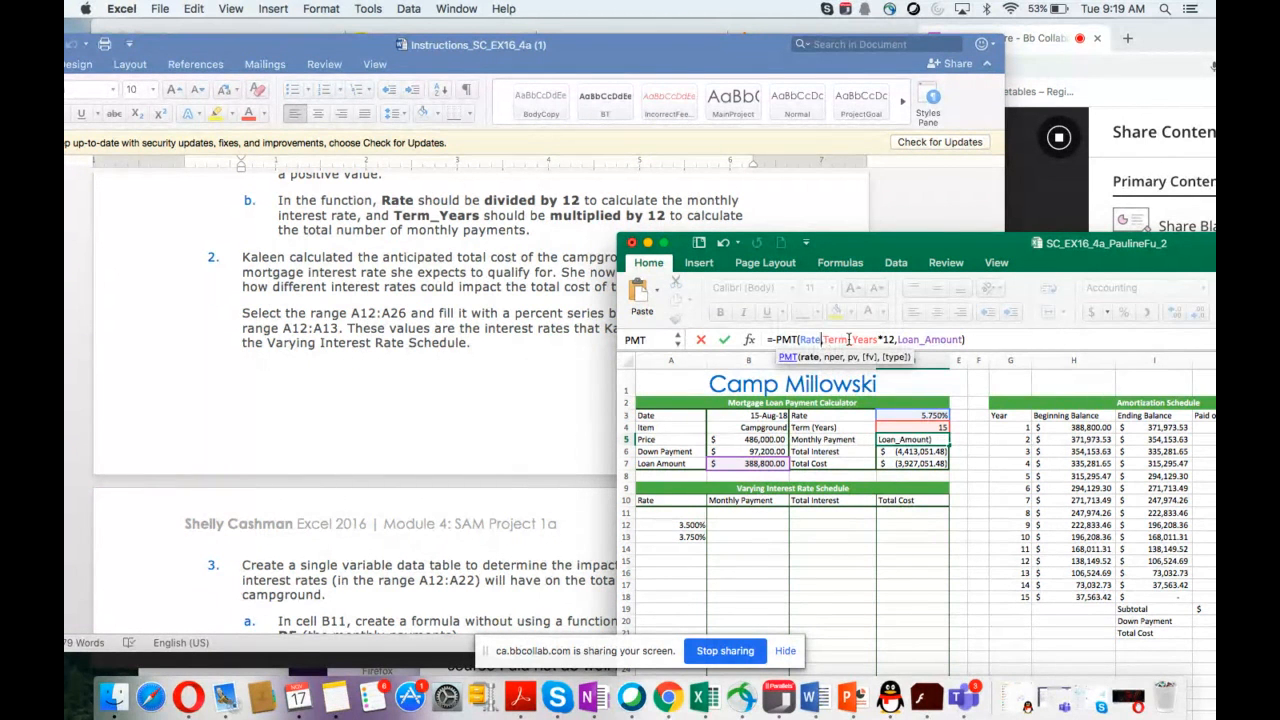
type("/12")
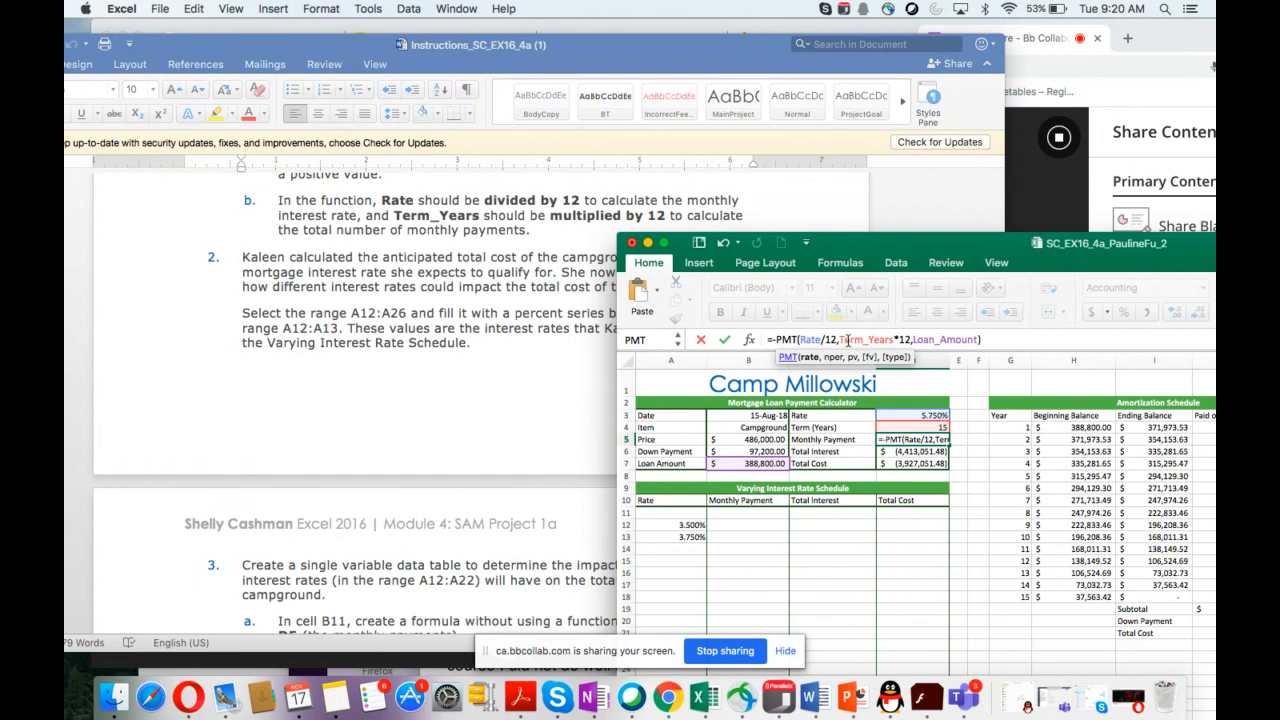
left_click(993, 339)
key("Return")
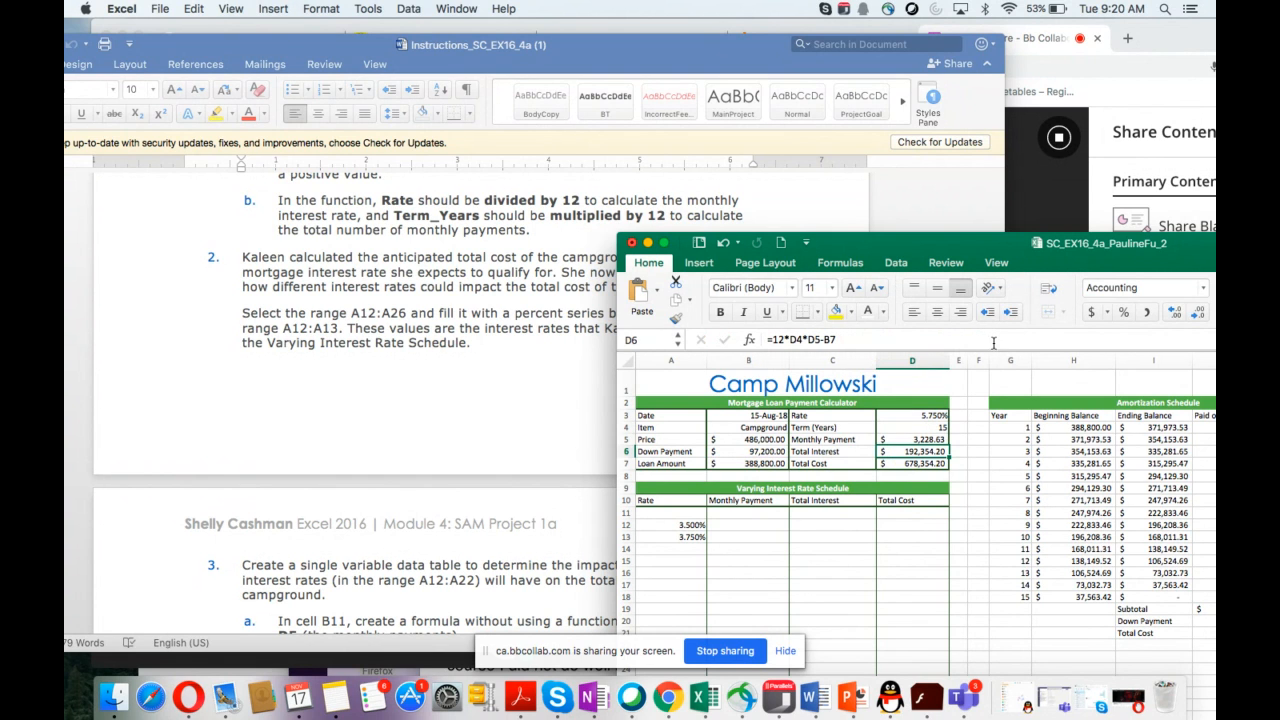
Step: Fill A12:A26 with a percent series based on the values in A12:A13
left_click(899, 441)
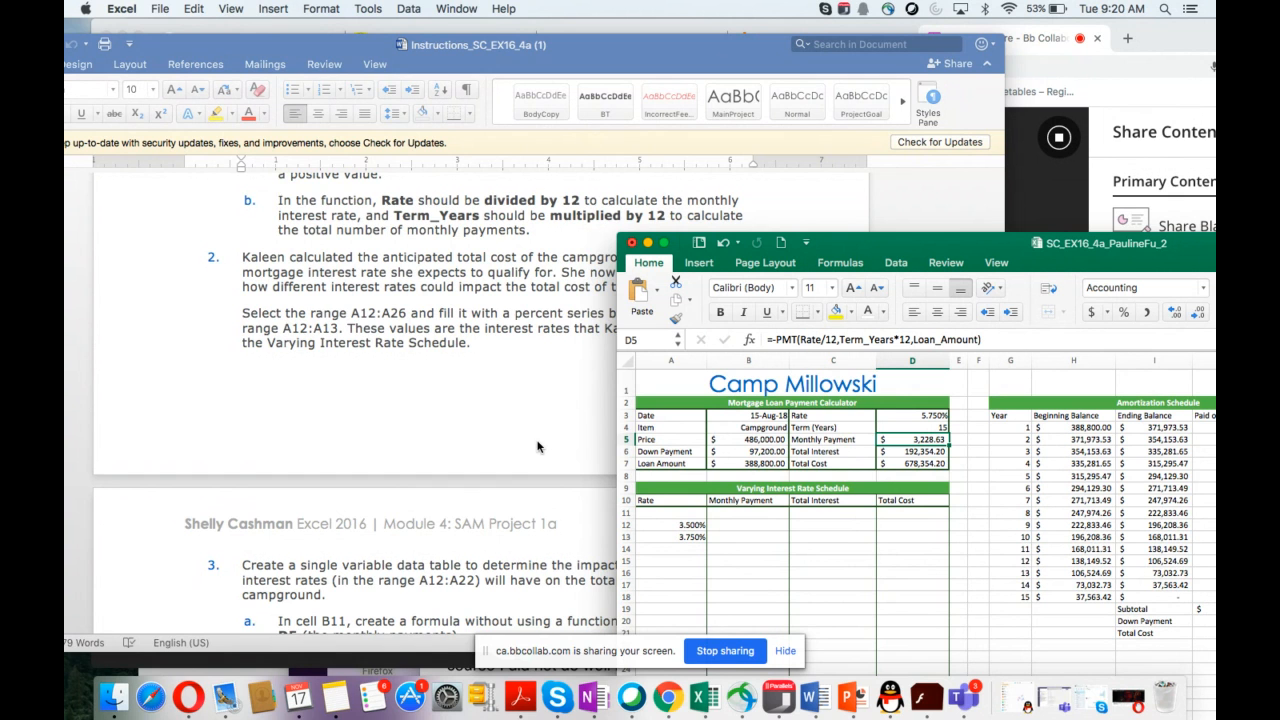
scroll(537, 447, "down", 3)
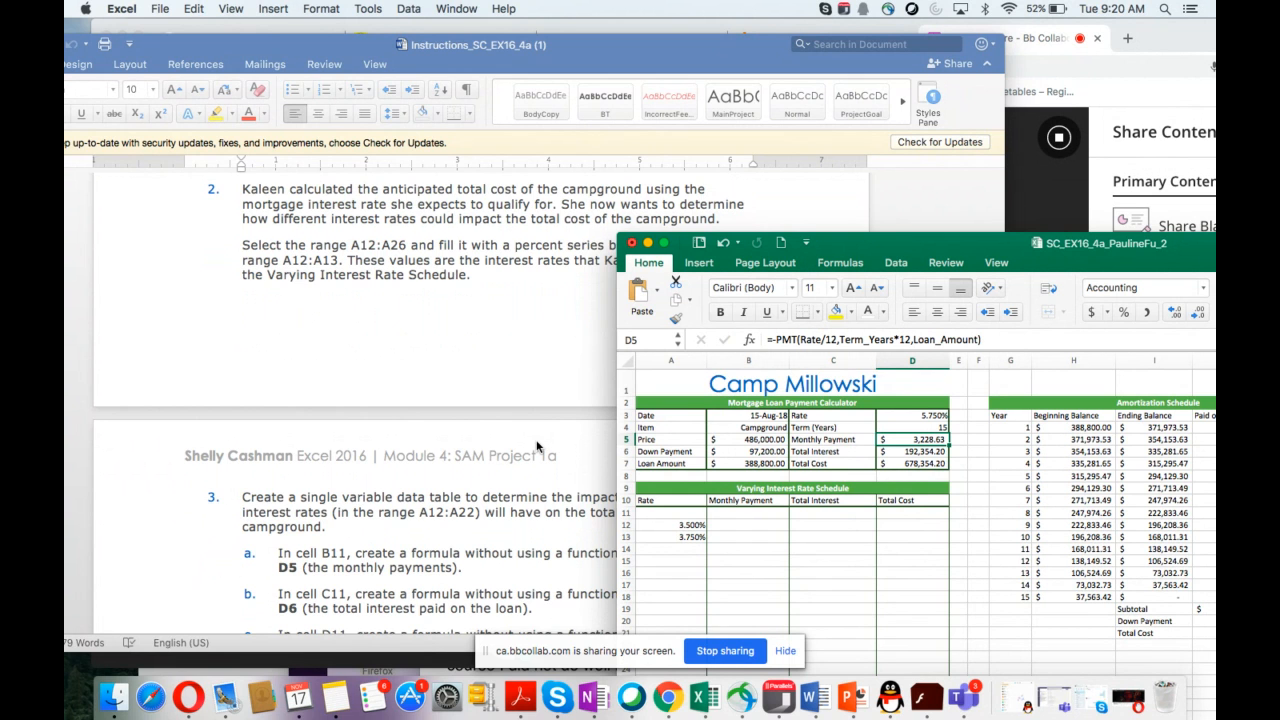
scroll(537, 446, "down", 3)
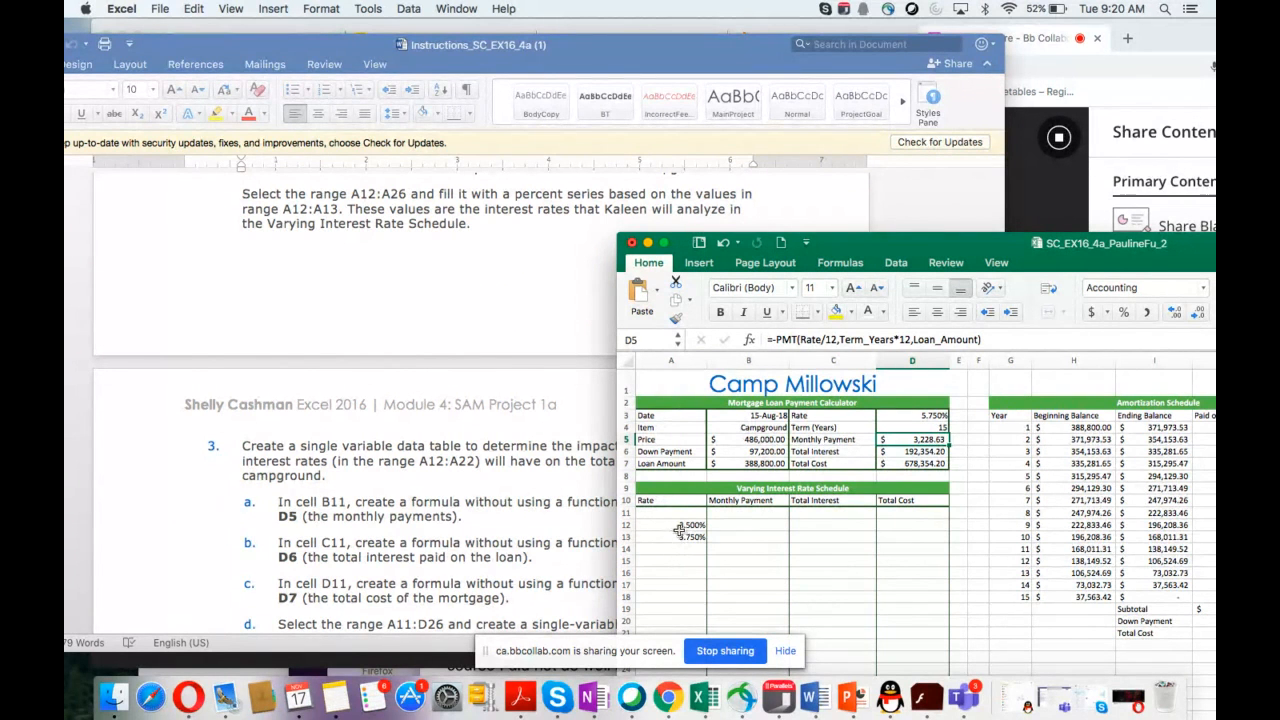
left_click_drag(838, 243, 1017, 160)
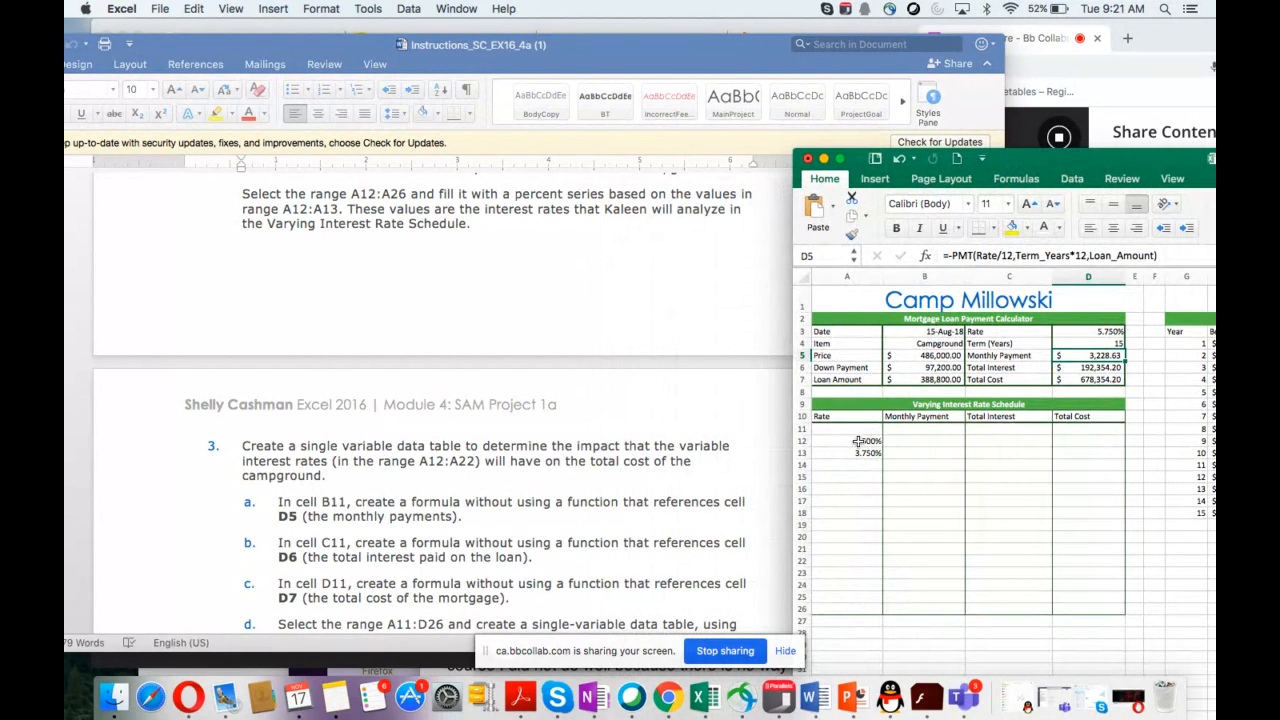
left_click_drag(858, 441, 856, 613)
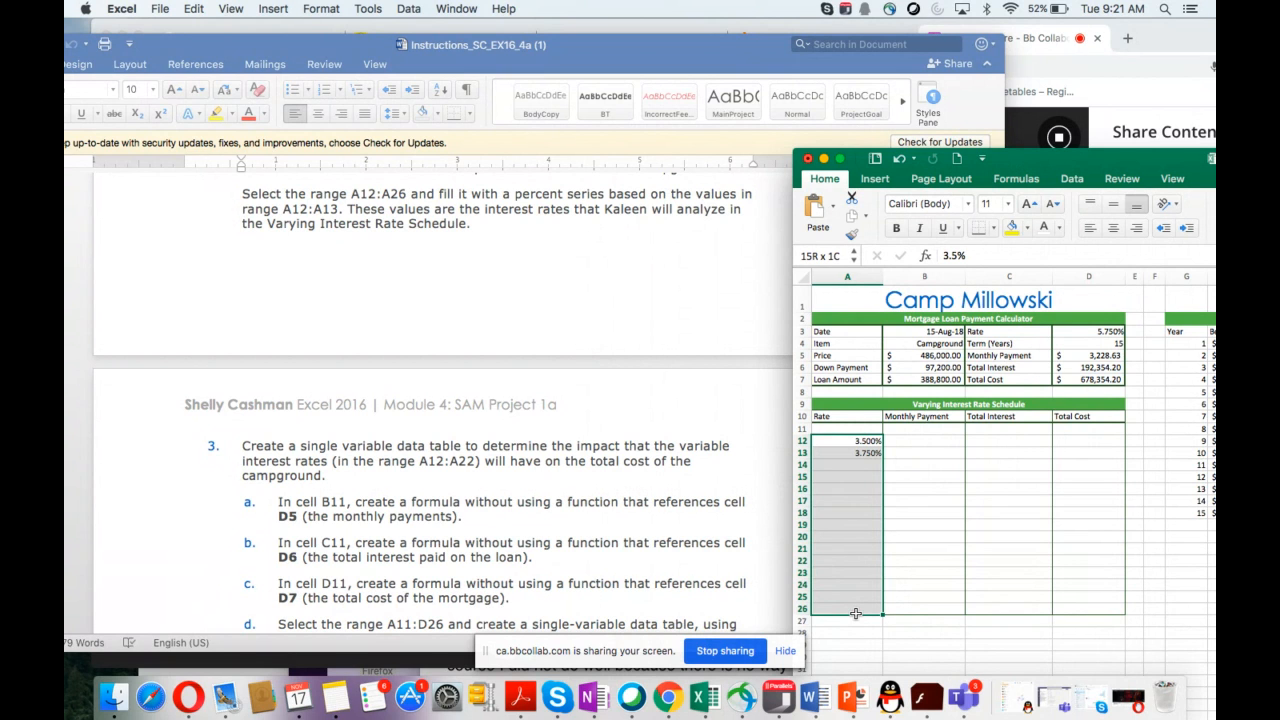
left_click_drag(856, 613, 866, 452)
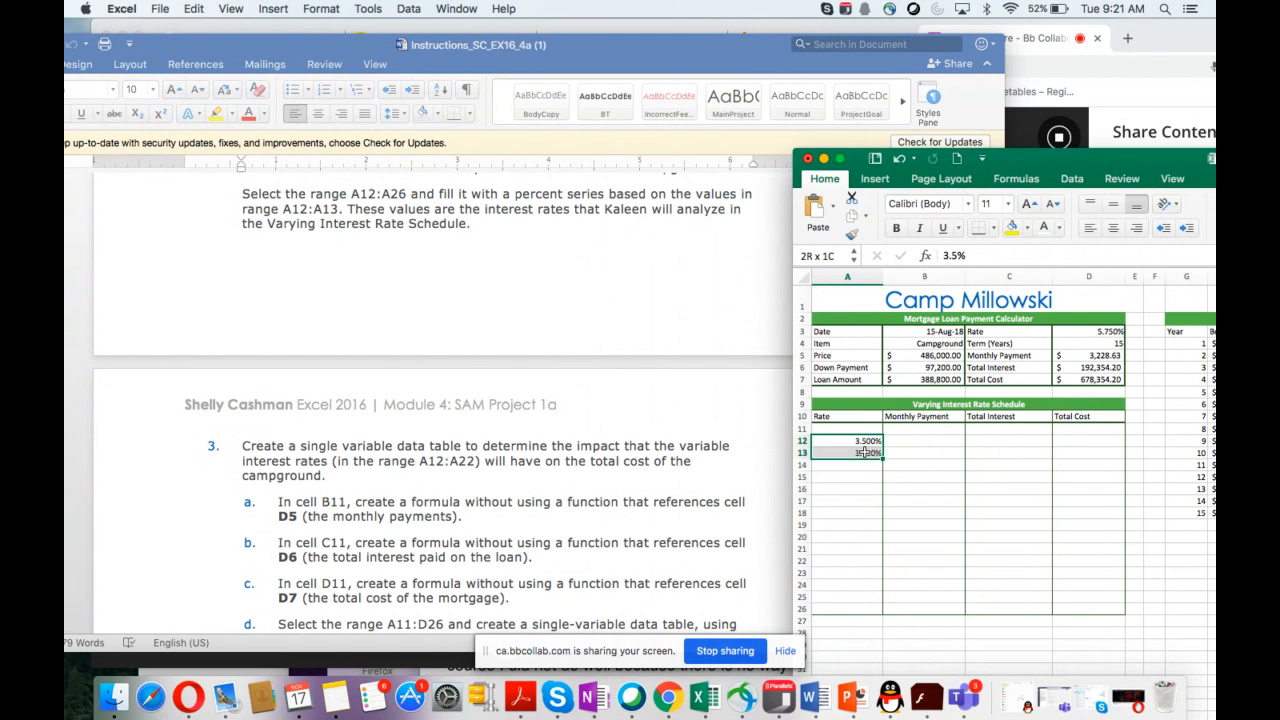
left_click_drag(865, 452, 866, 453)
left_click_drag(881, 457, 875, 613)
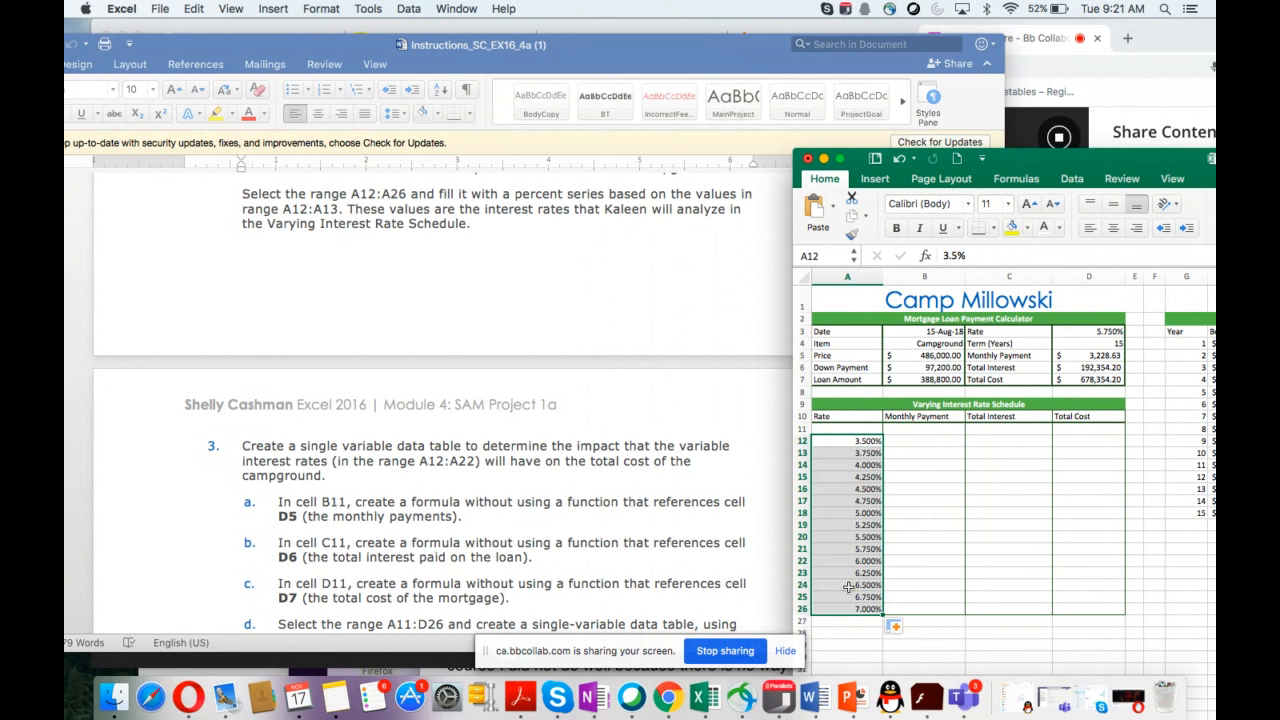
Step: In B11, enter a formula without a function that references cell D5
scroll(648, 516, "down", 1)
scroll(648, 516, "down", 10)
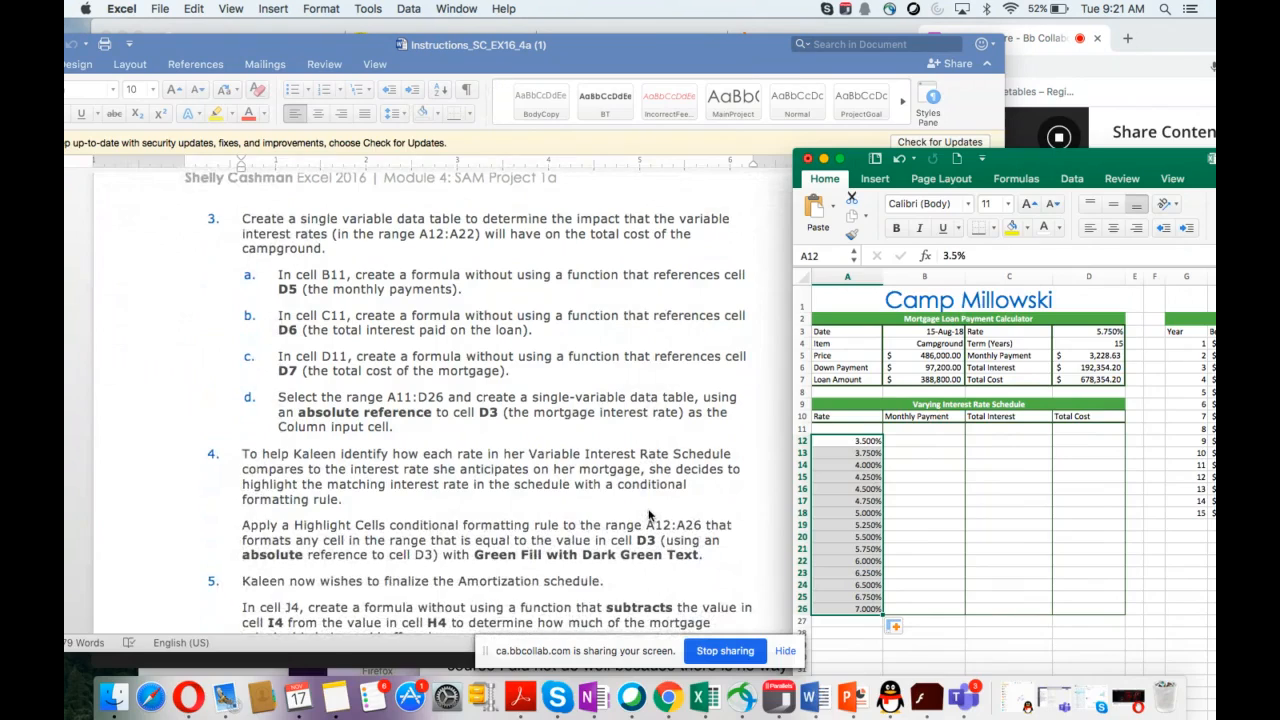
left_click_drag(656, 47, 520, 40)
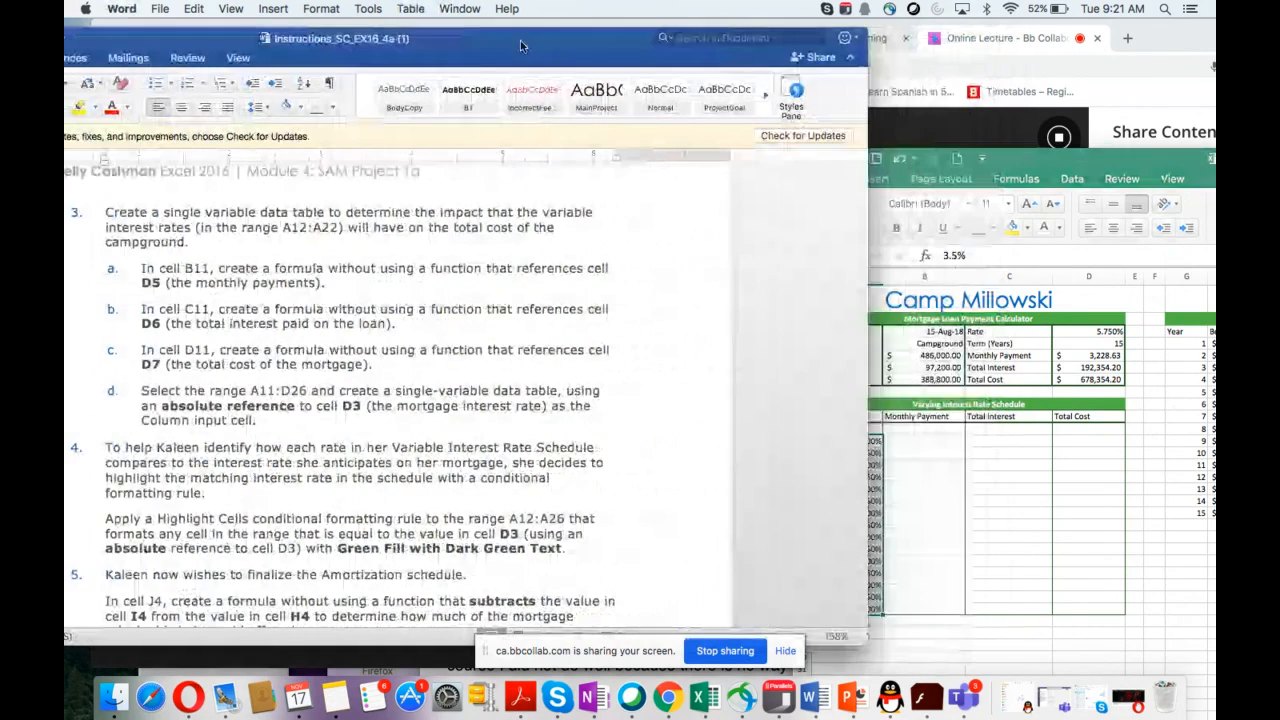
left_click_drag(1040, 163, 884, 84)
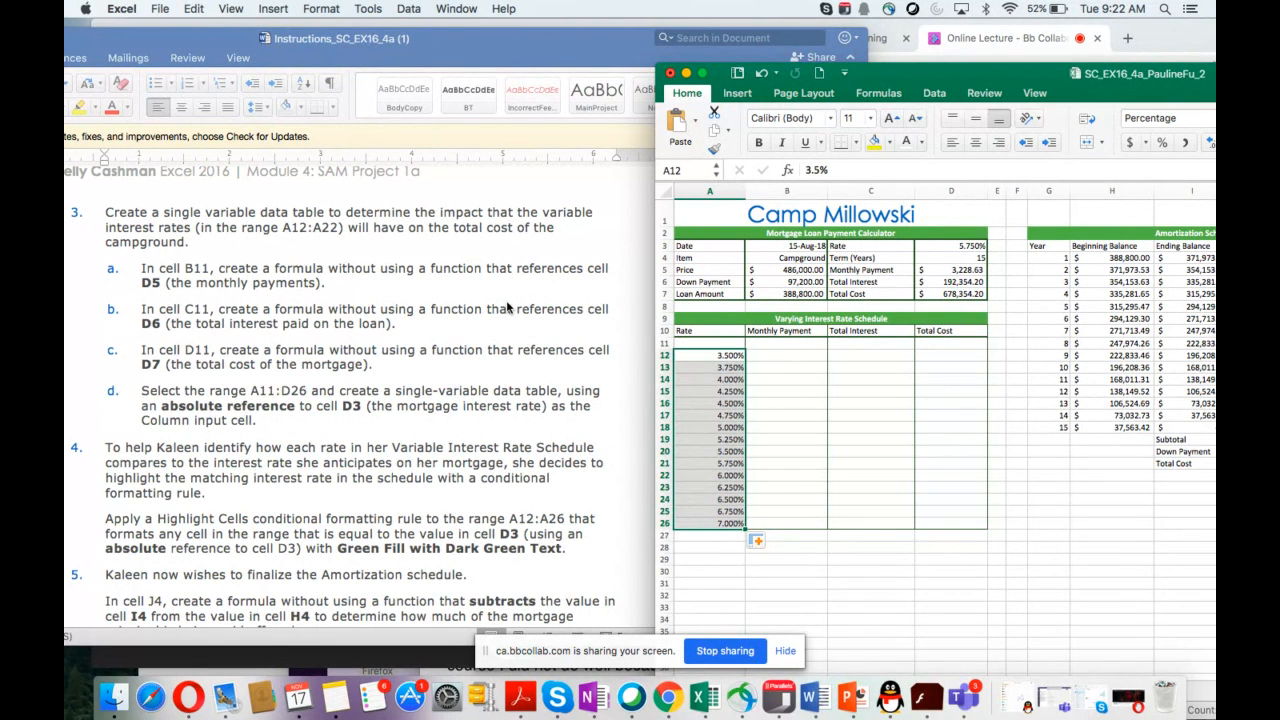
left_click(778, 342)
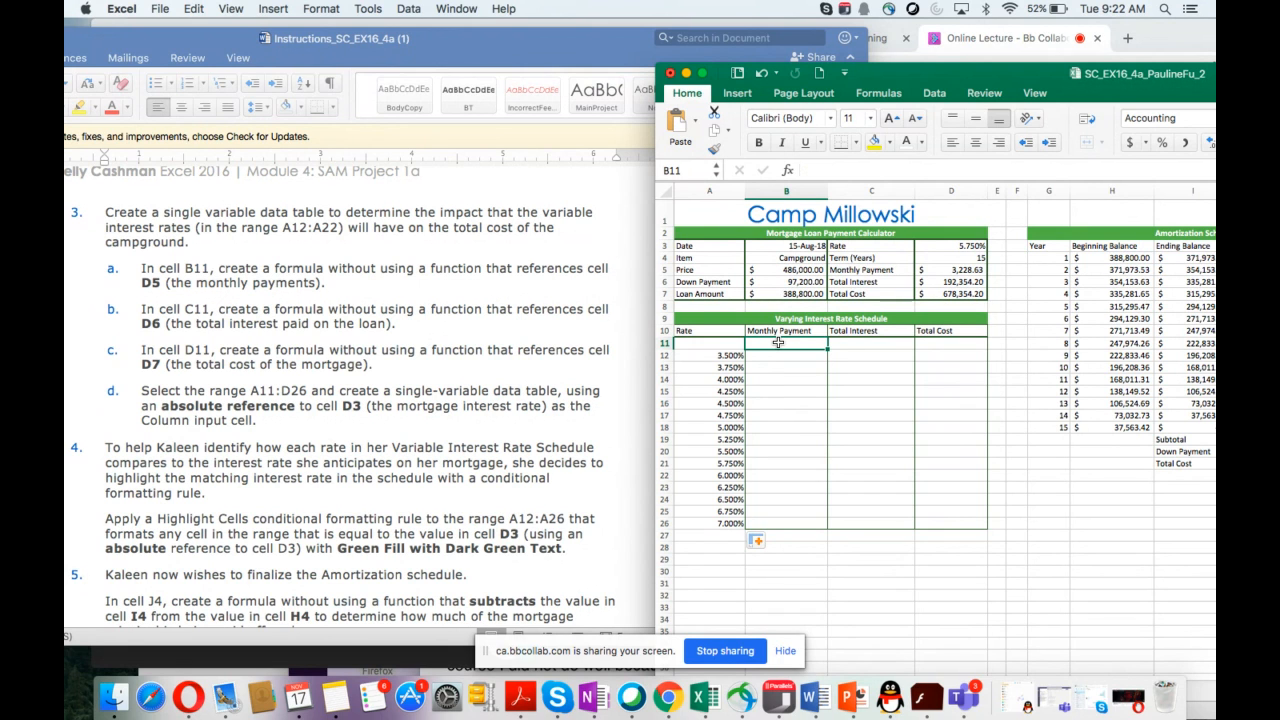
type("=")
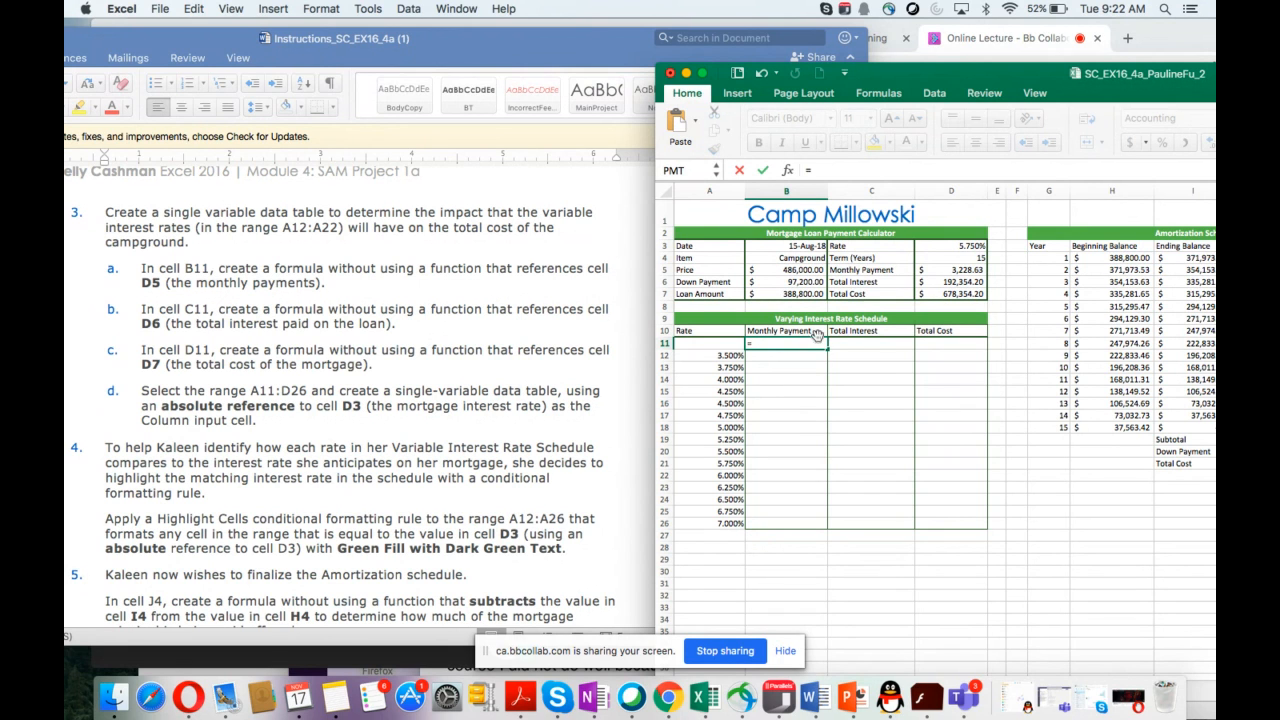
left_click(942, 267)
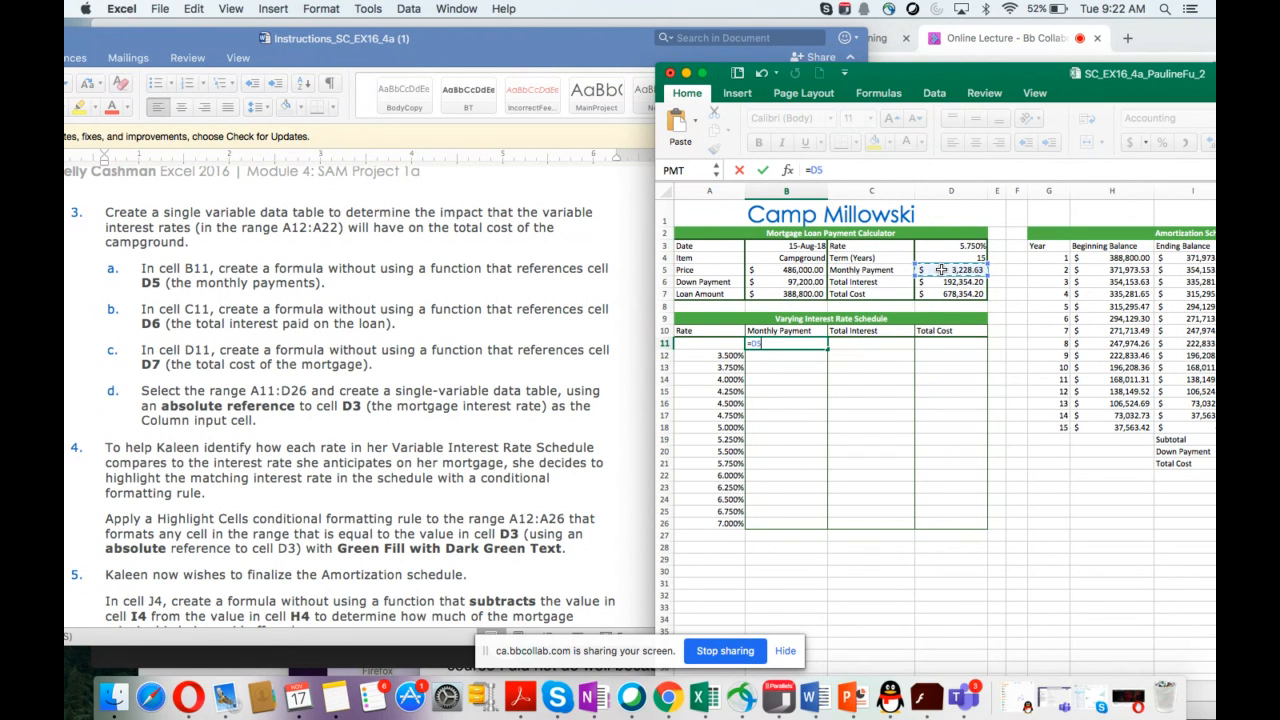
key("Return")
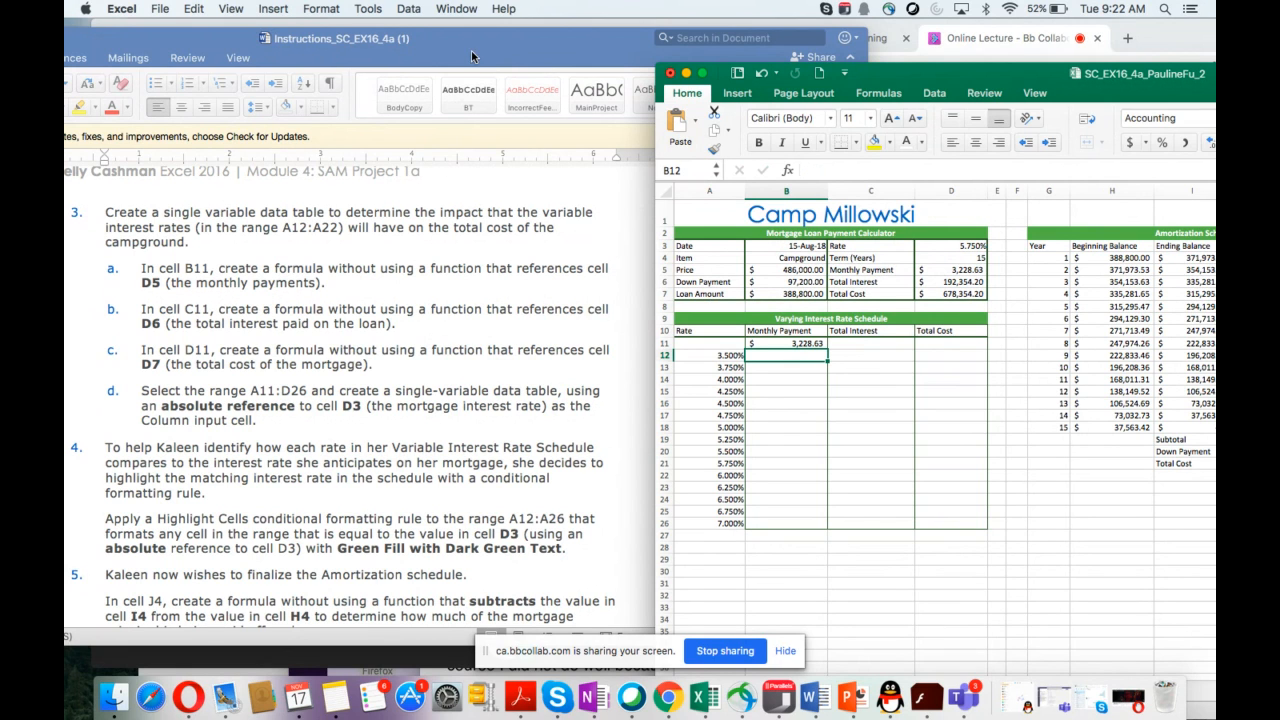
Step: Switch to the Blackboard Collaborate session in Chrome and open its chat panel
left_click(983, 44)
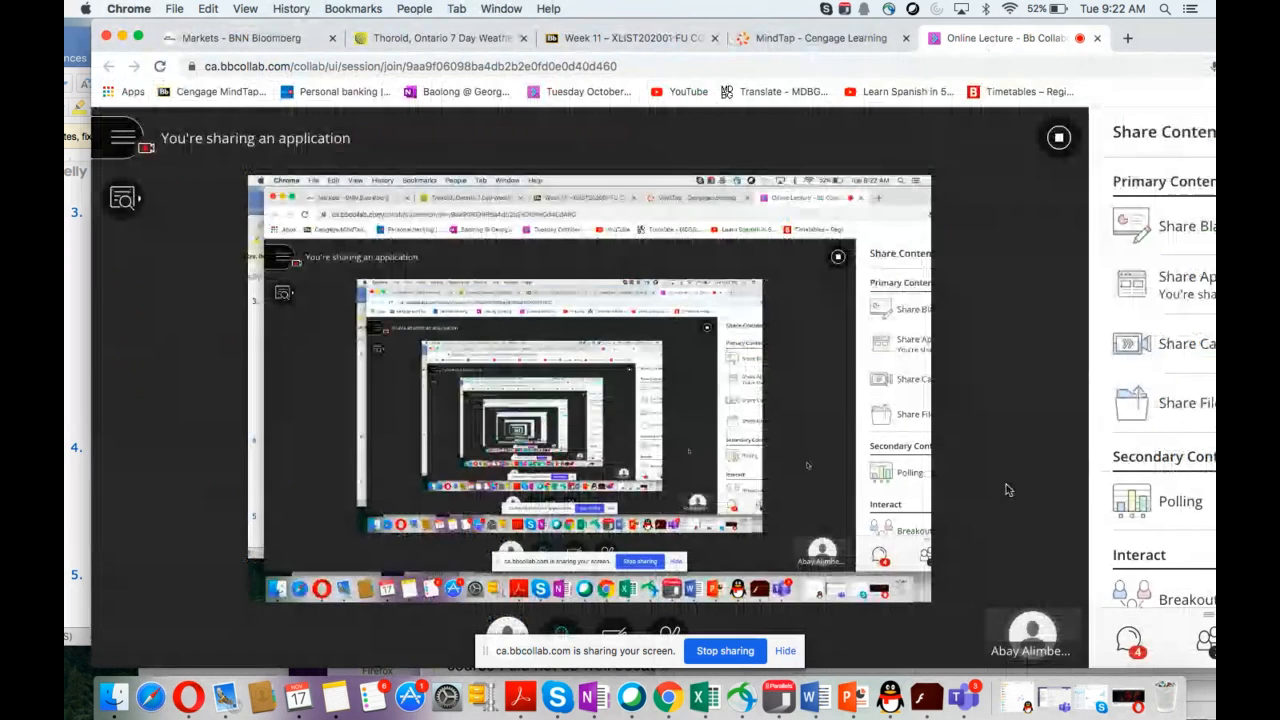
left_click(1127, 640)
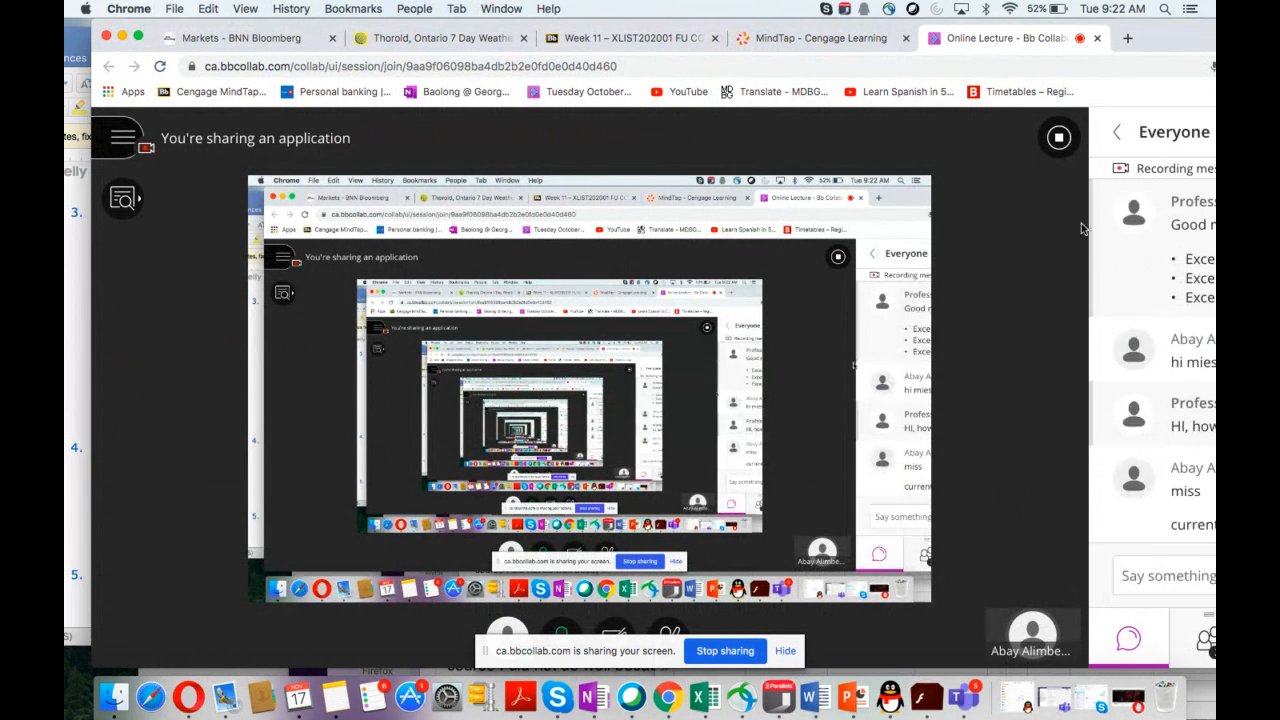
left_click_drag(1158, 42, 886, 14)
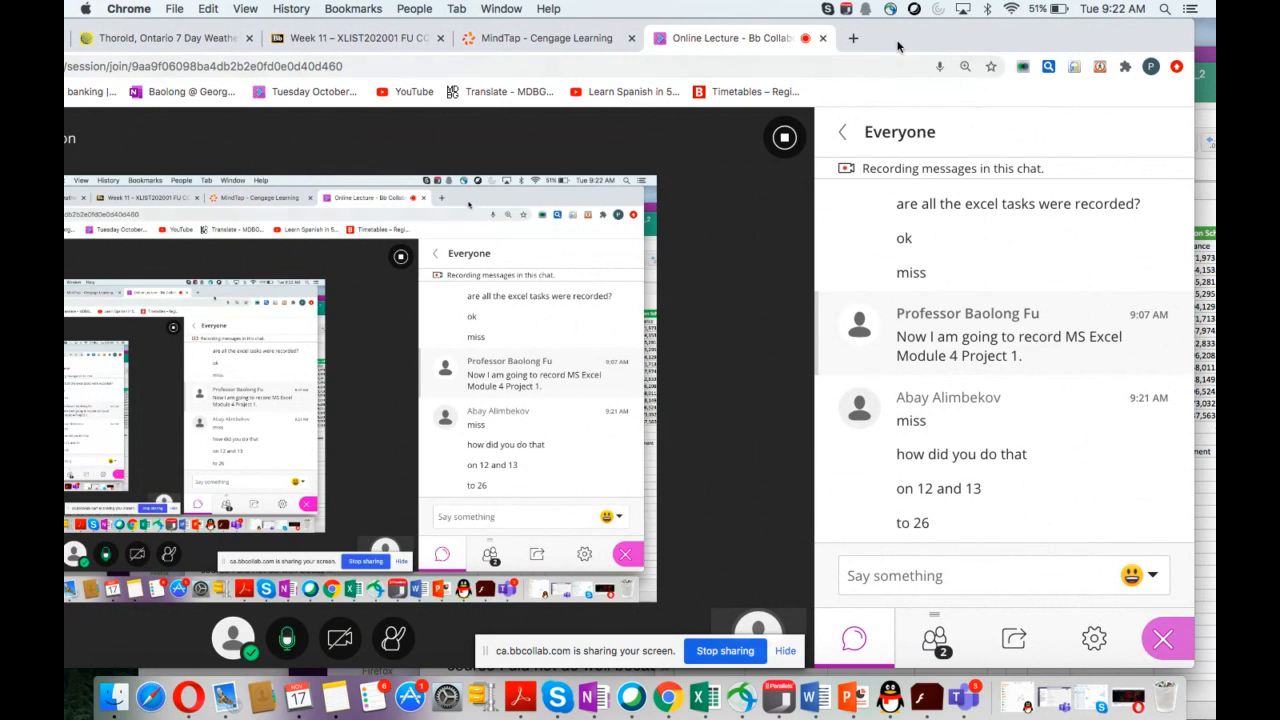
left_click_drag(895, 44, 1158, 104)
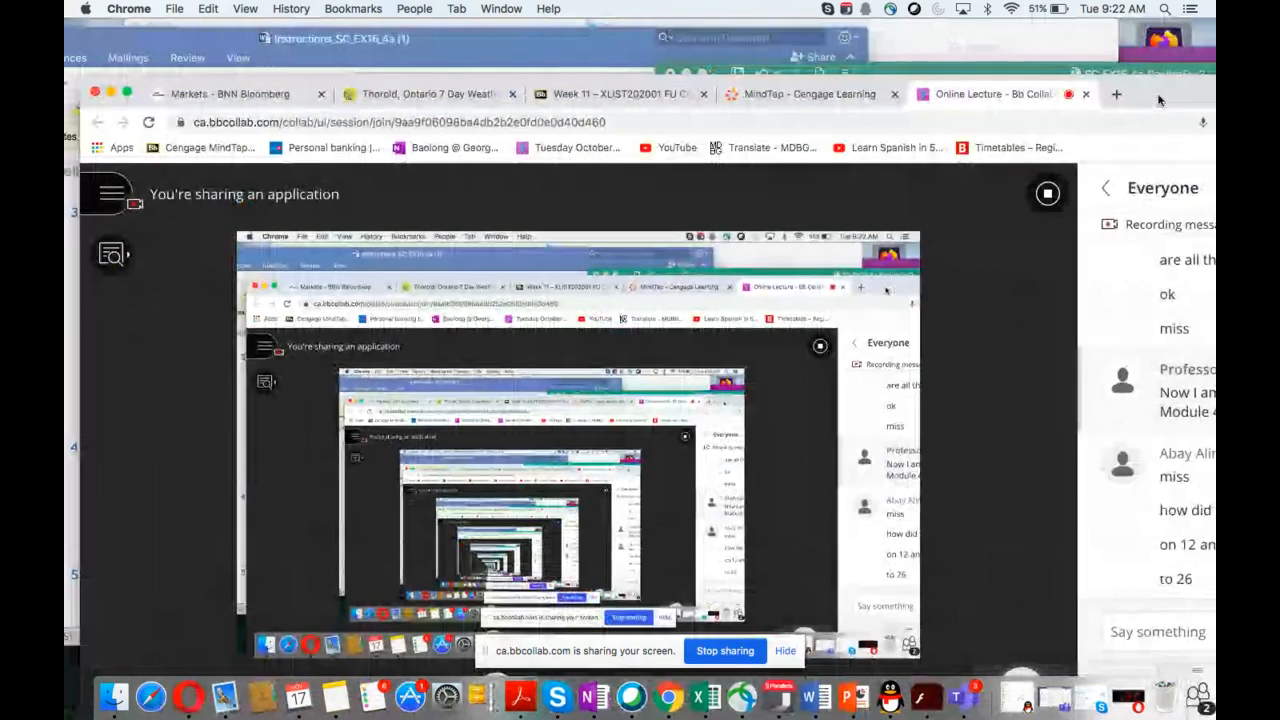
left_click(889, 72)
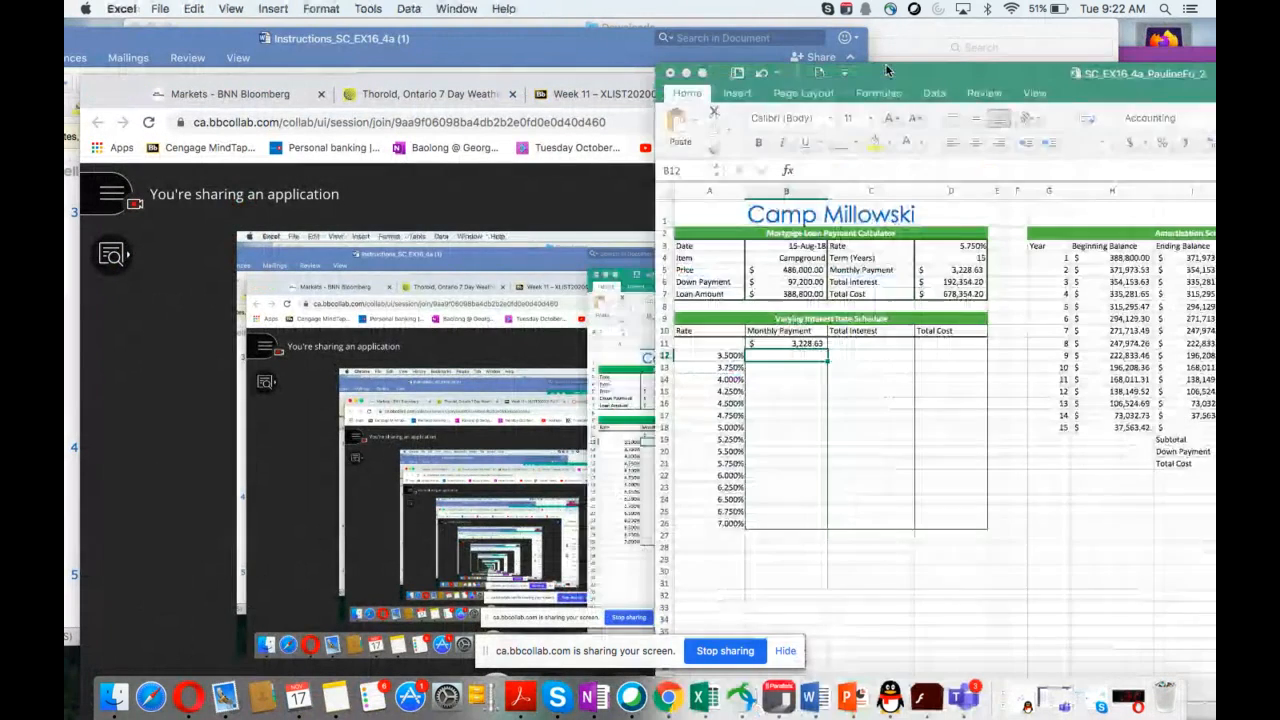
left_click(584, 47)
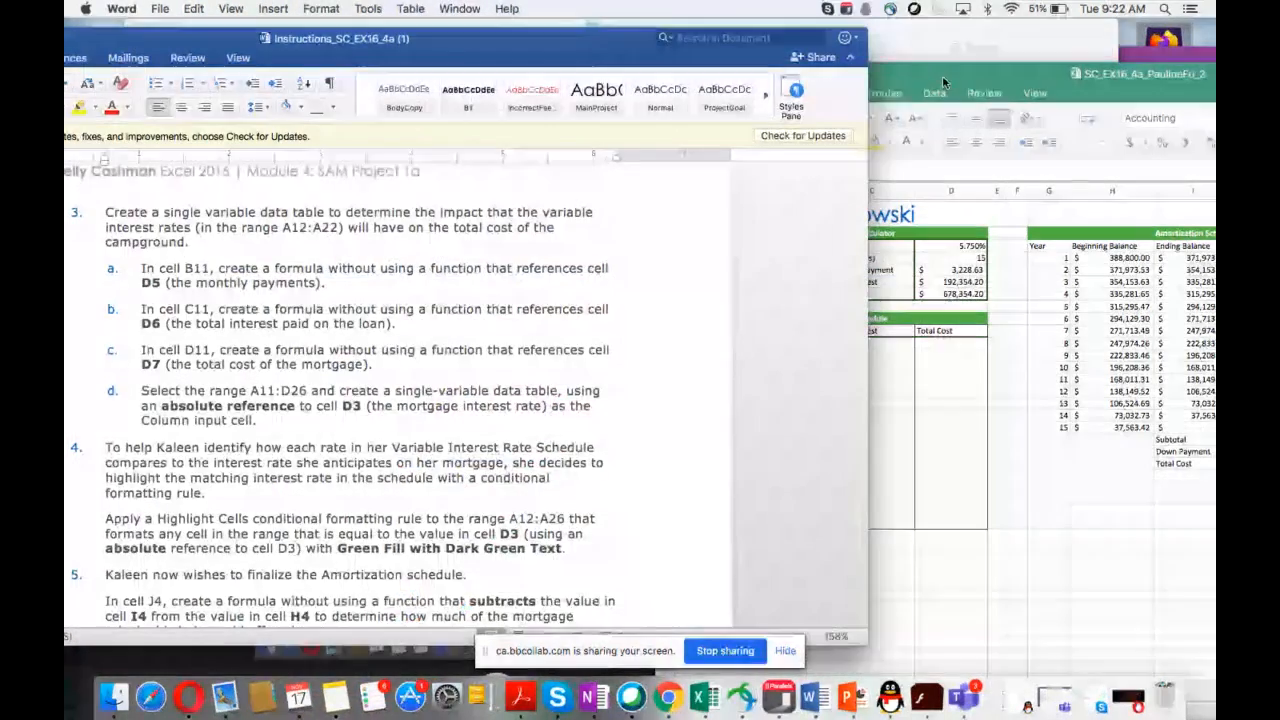
left_click(942, 75)
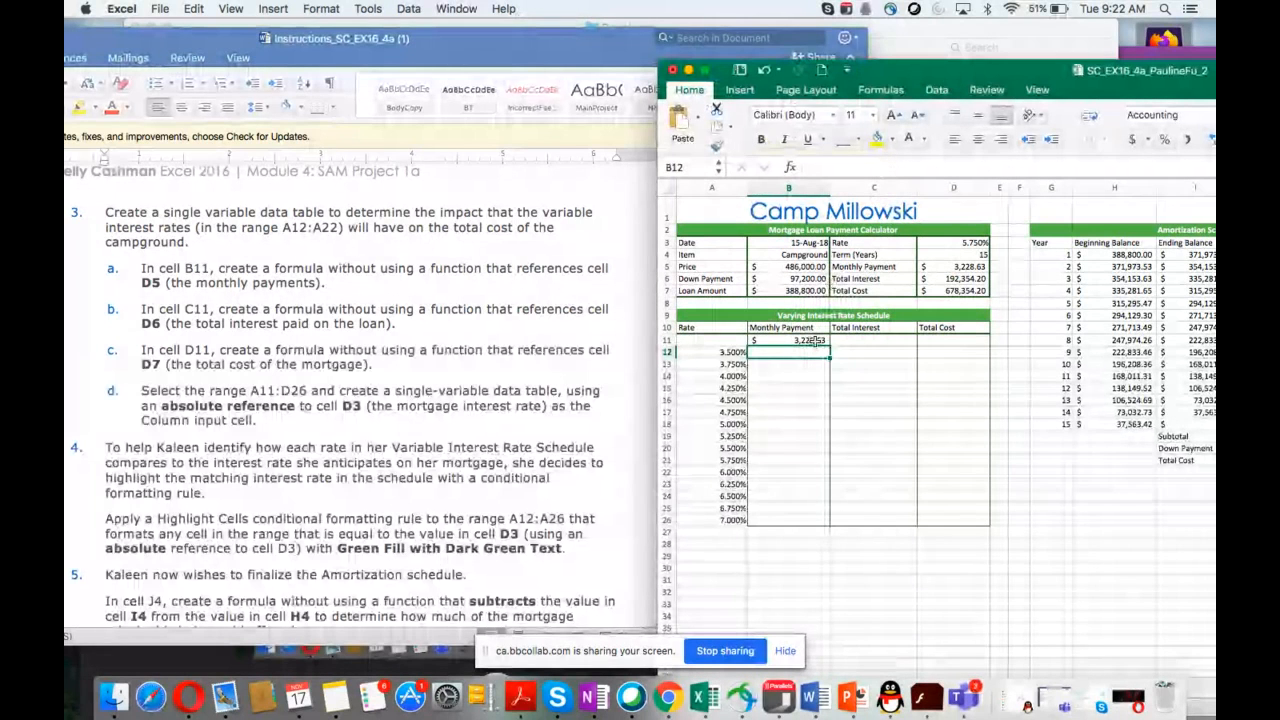
Step: Clear the contents of cell B11
left_click(806, 341)
key("BackSpace")
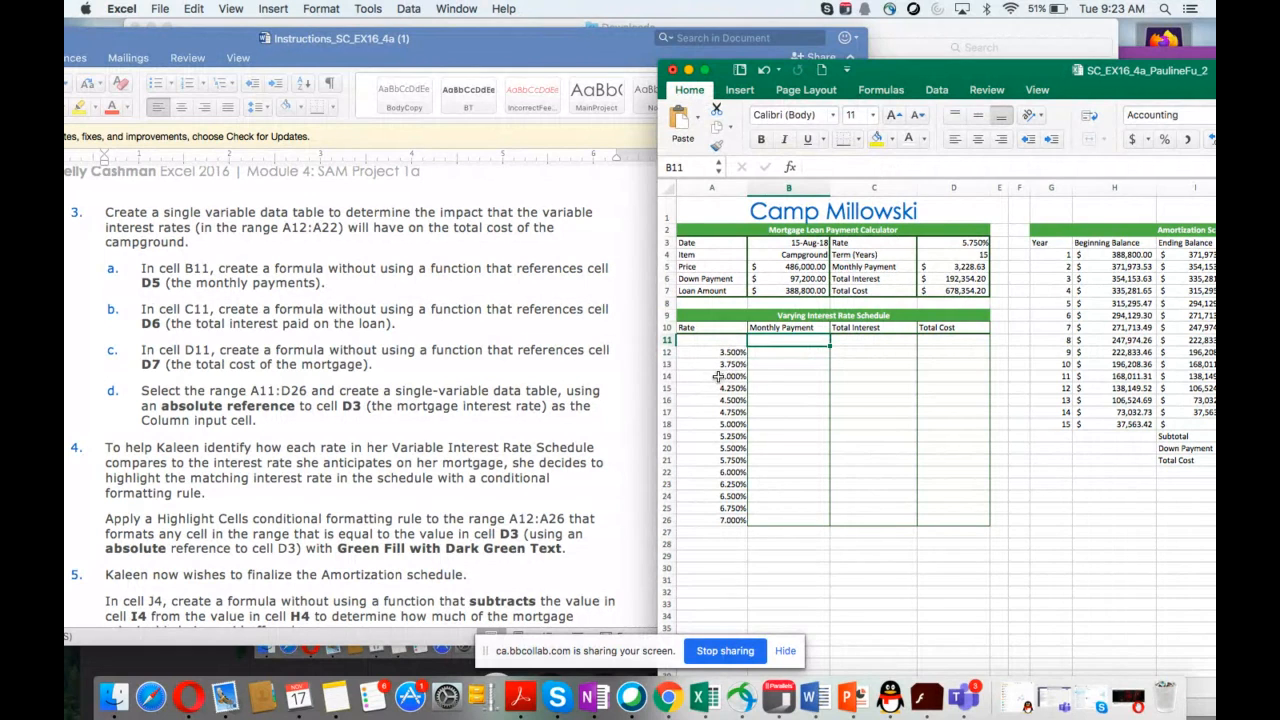
Step: Clear A14:A26, then refill the percent series down to A26 from the values in A12:A13
left_click_drag(718, 378, 717, 522)
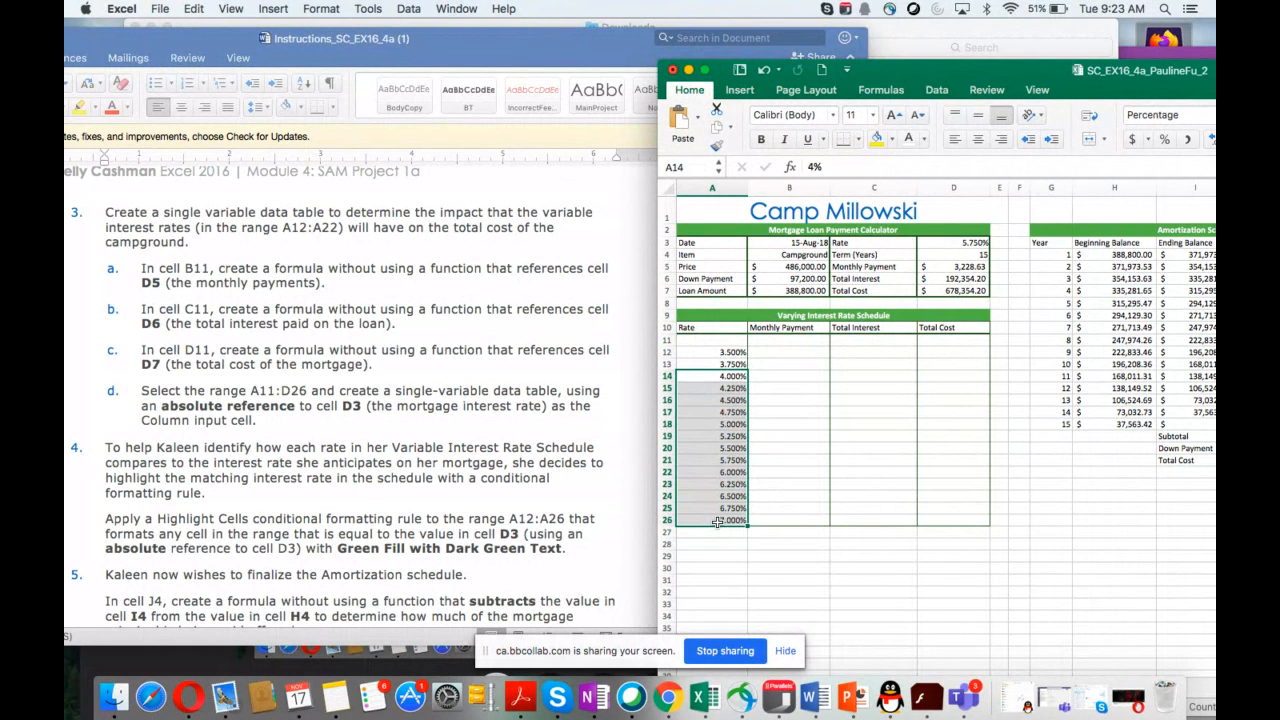
key("BackSpace")
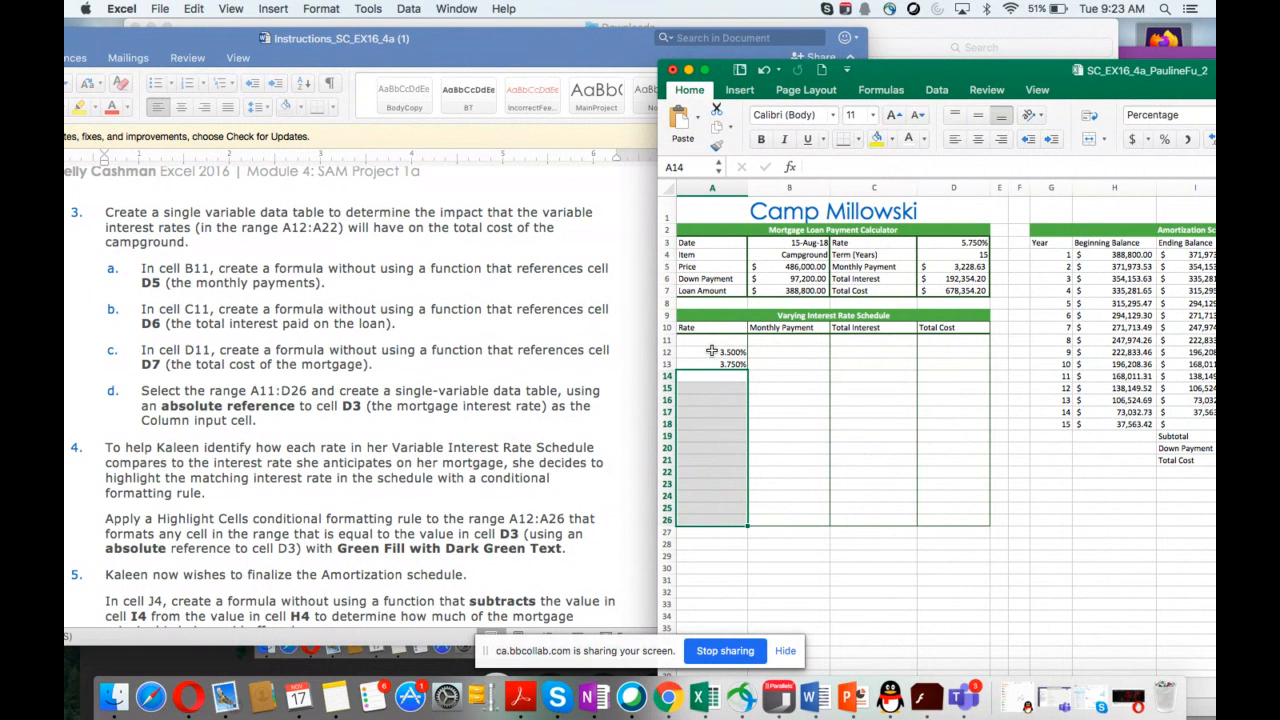
left_click_drag(711, 351, 713, 364)
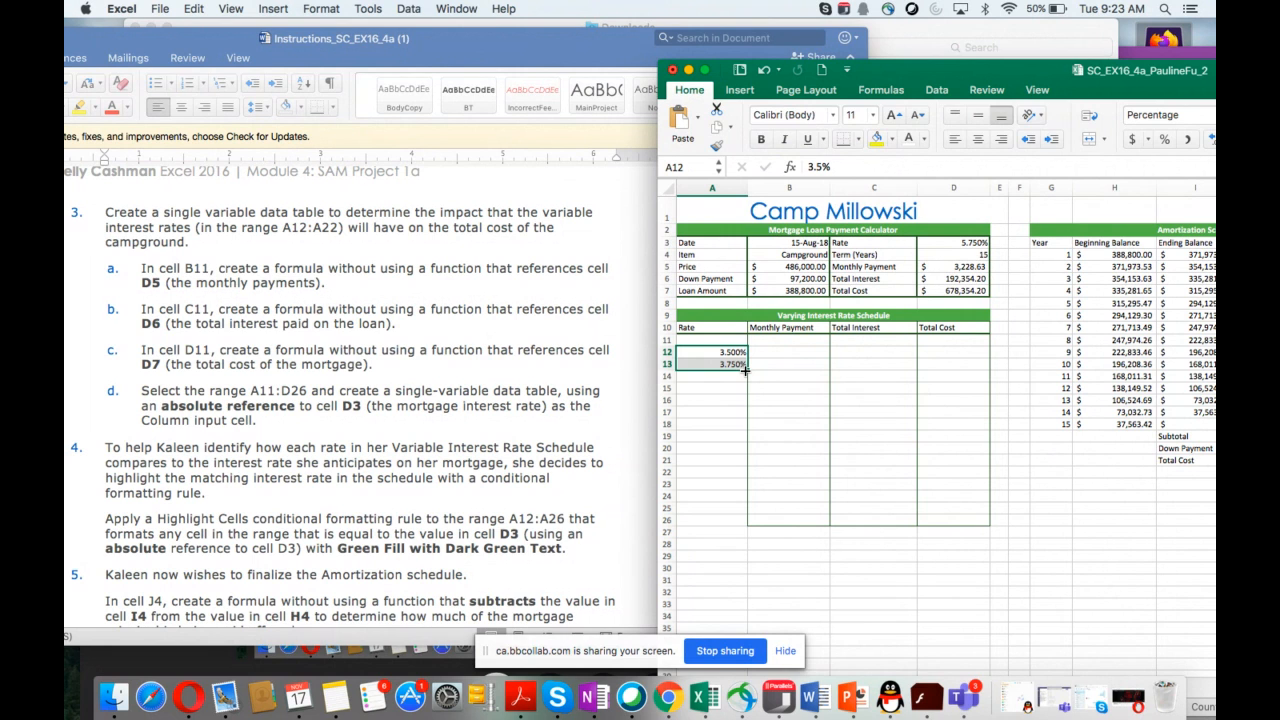
left_click_drag(745, 369, 738, 525)
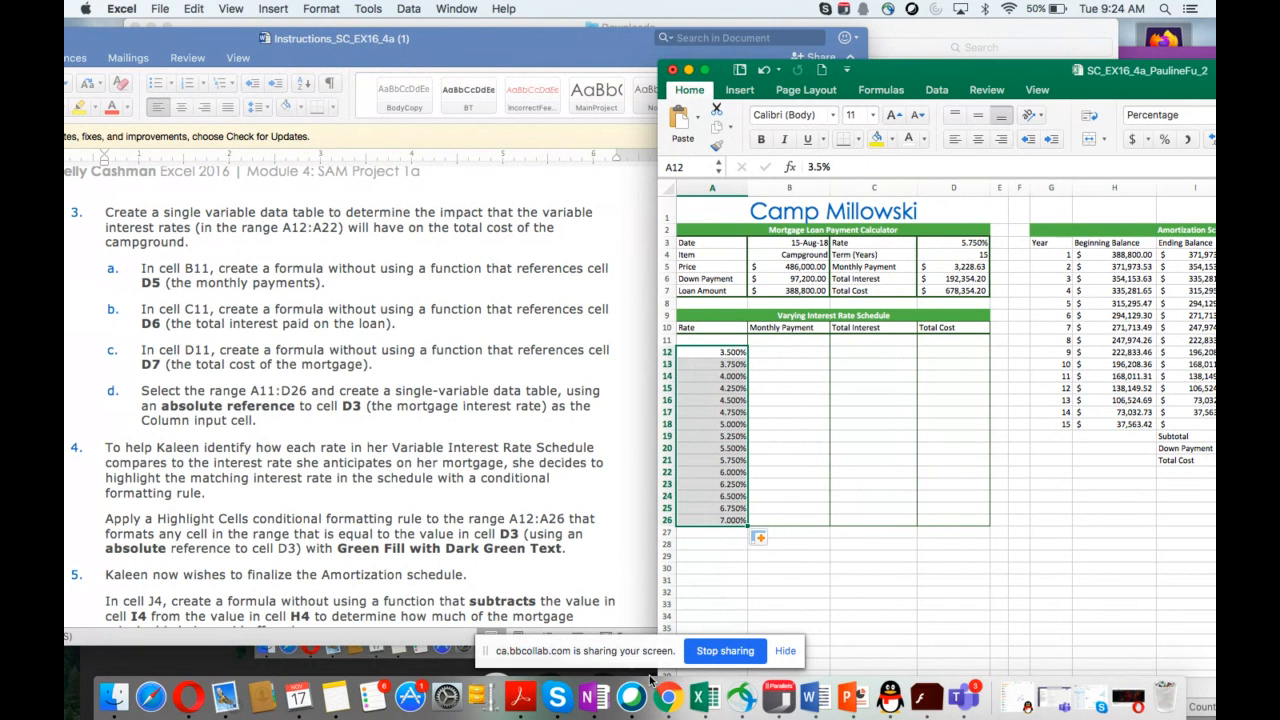
left_click(668, 700)
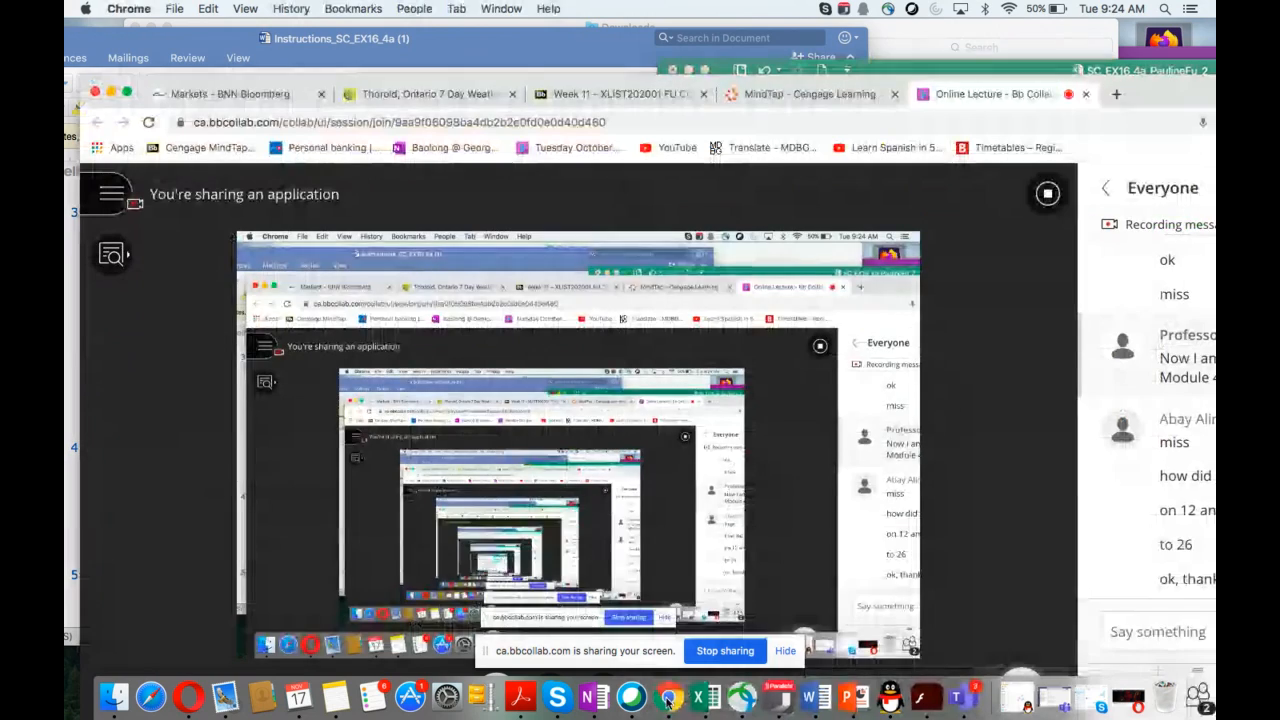
left_click_drag(1155, 100, 1214, 112)
left_click(983, 67)
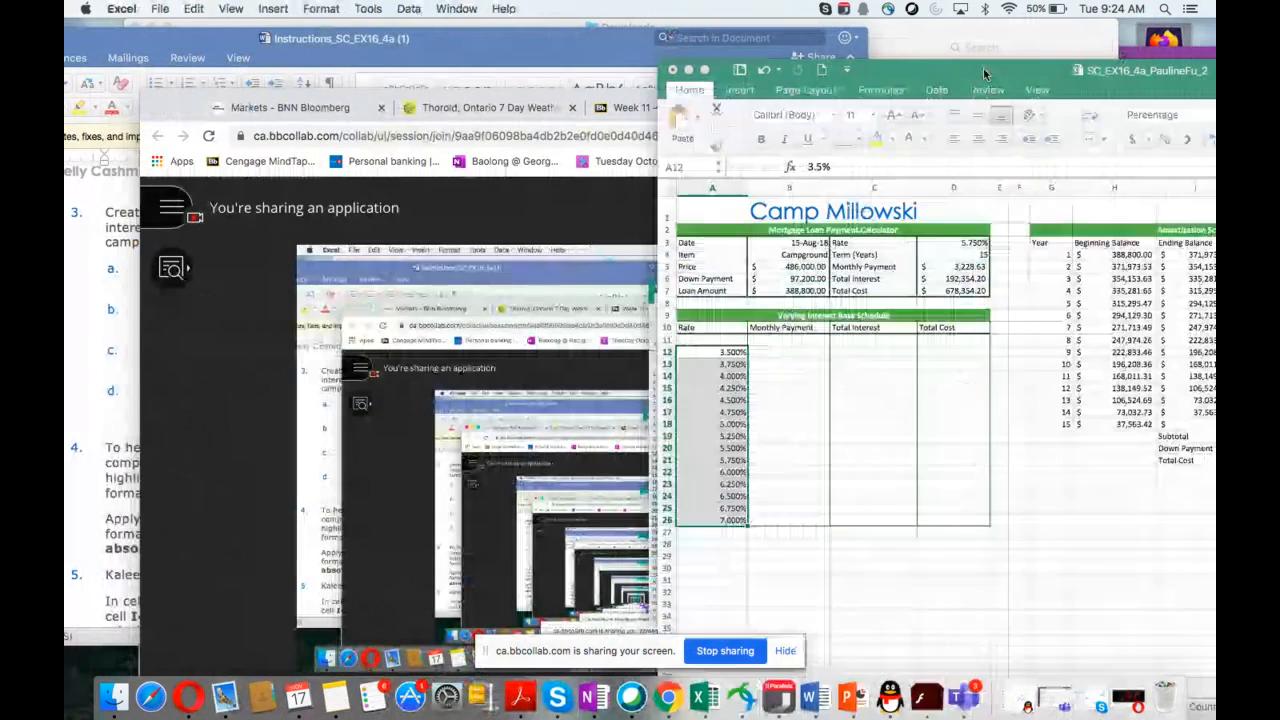
left_click(613, 45)
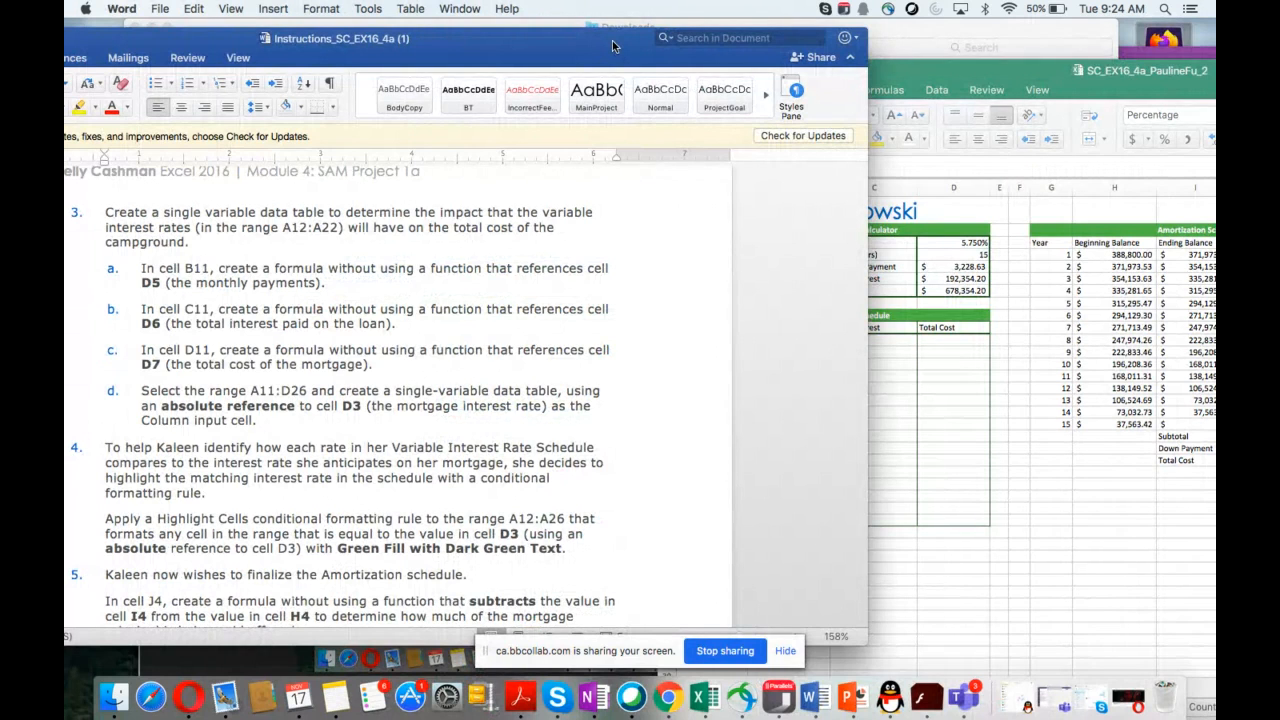
left_click(963, 70)
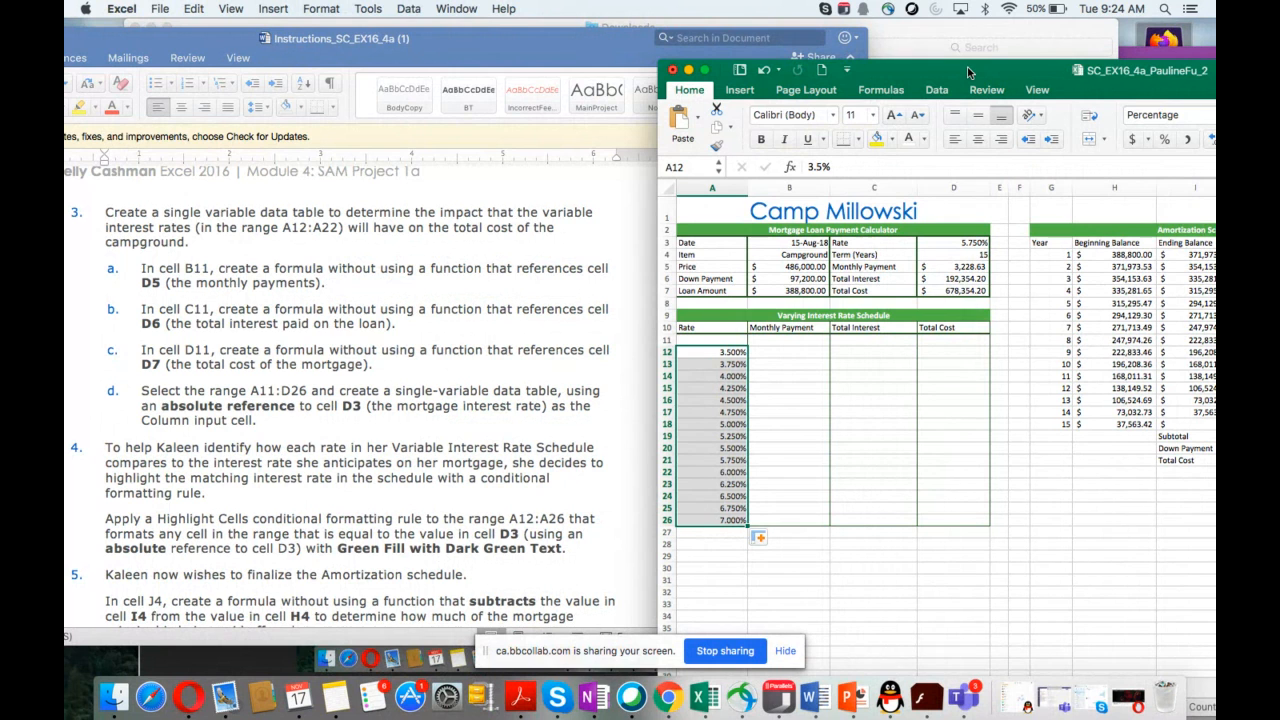
scroll(502, 335, "down", 1)
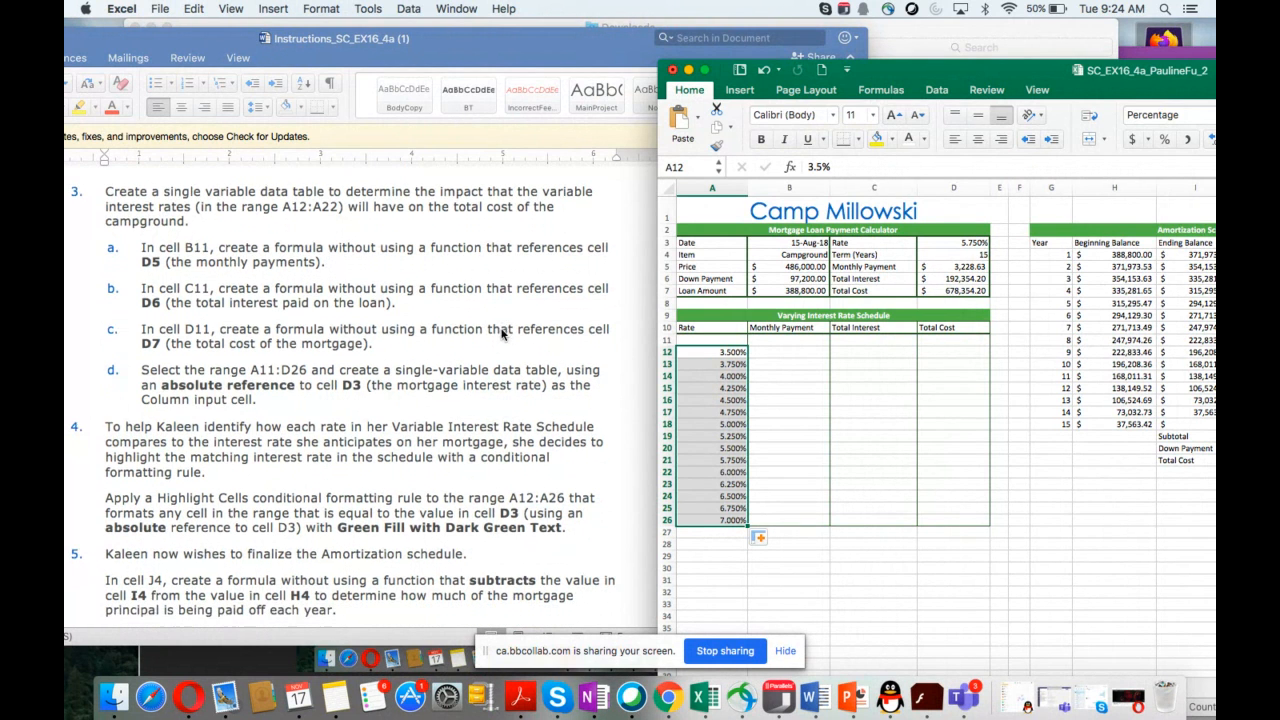
scroll(502, 335, "down", 1)
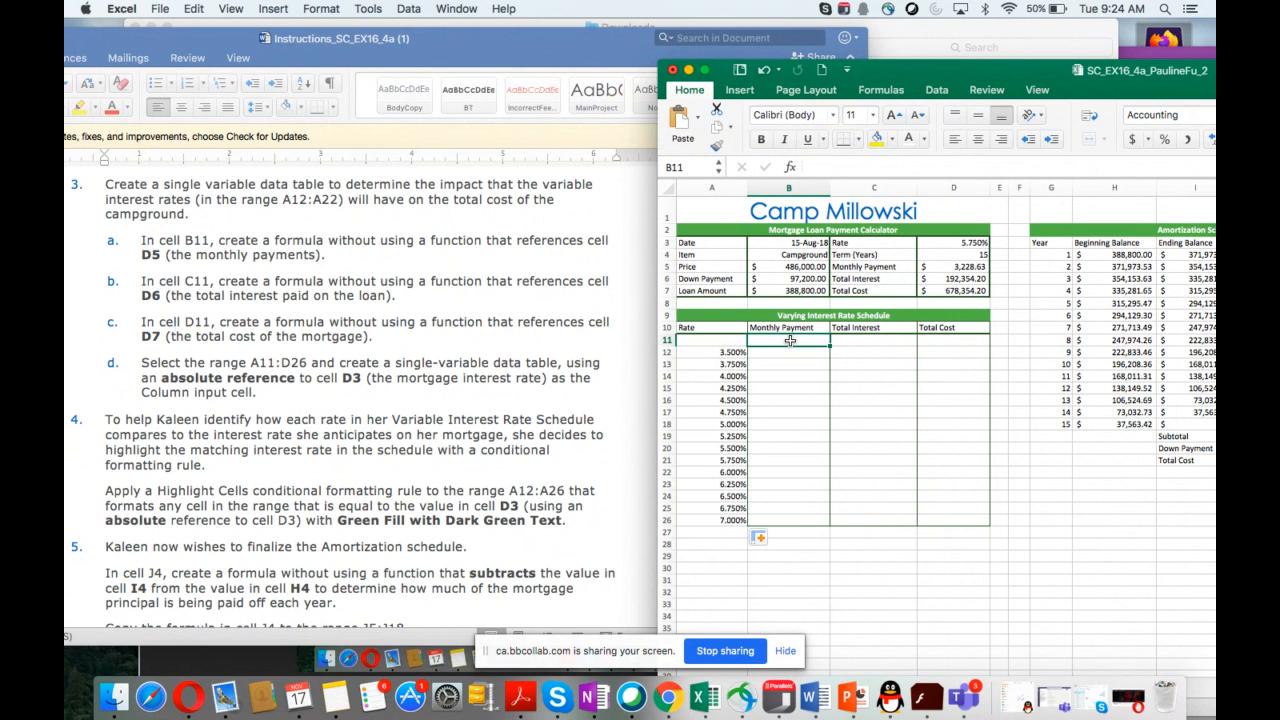
Step: Re-enter a formula without a function in B11 that references cell D5
type("=")
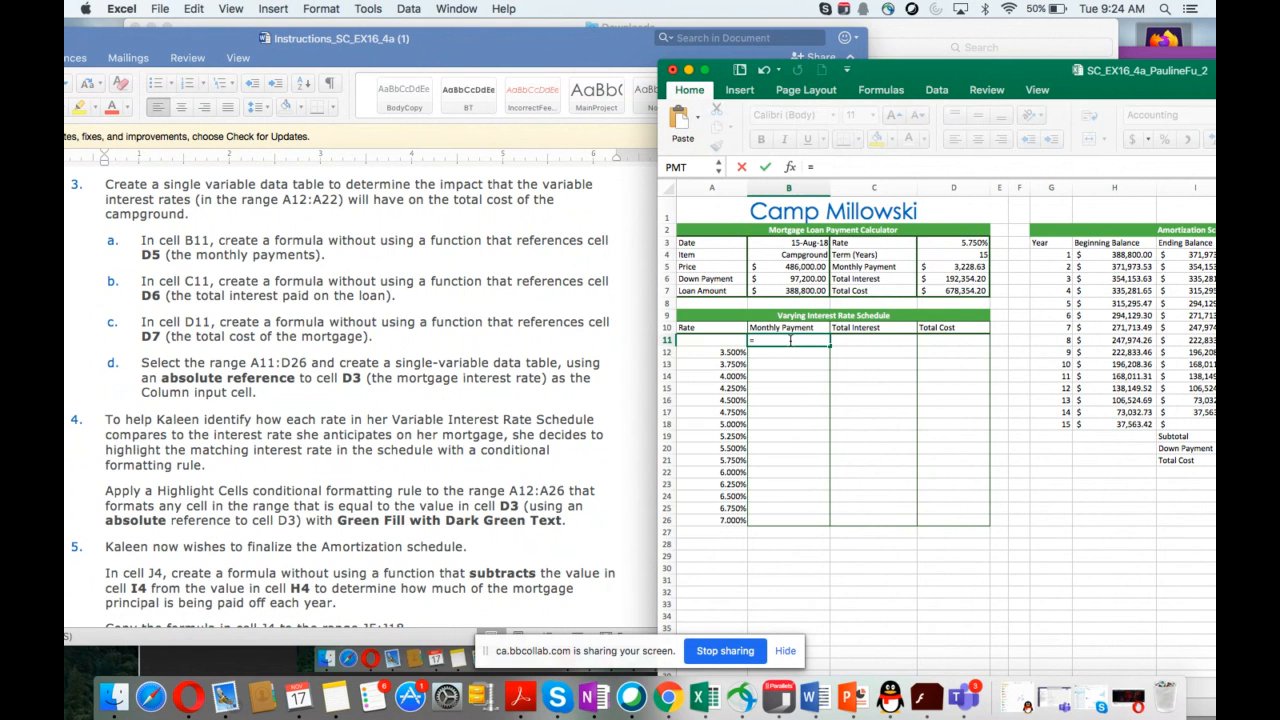
left_click(940, 267)
key("Return")
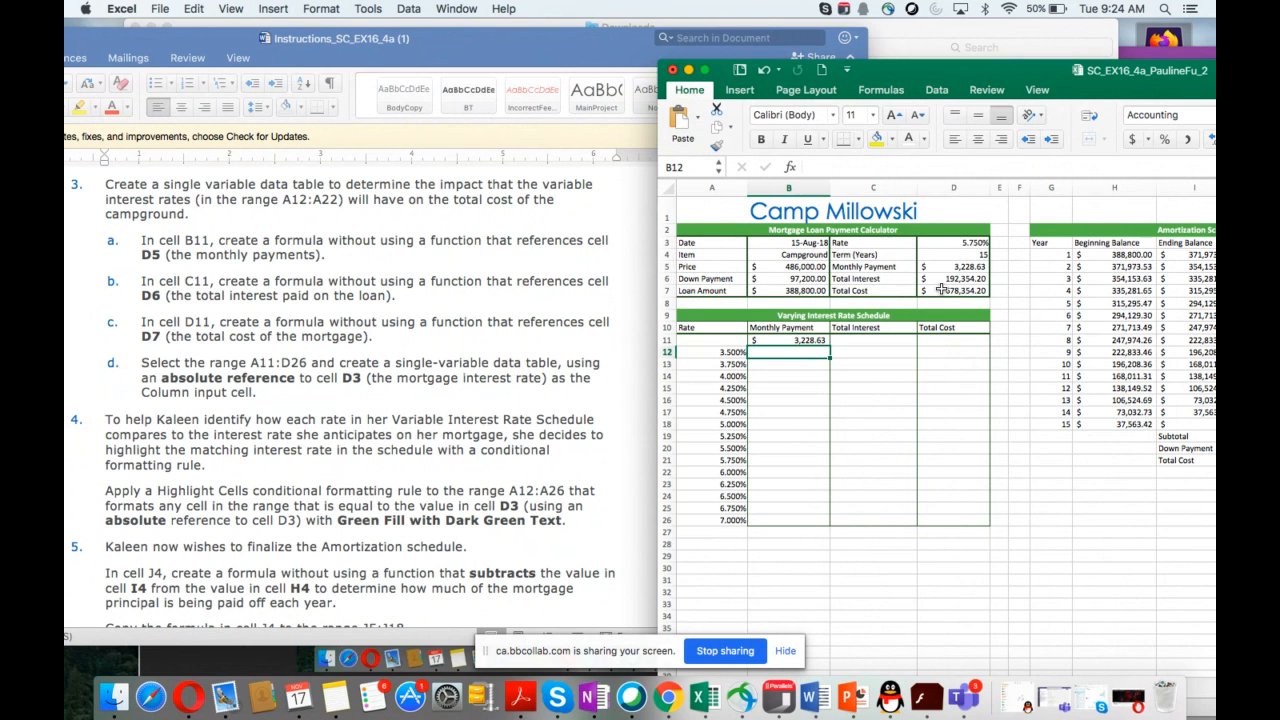
Step: In C11, enter a formula without a function that references cell D6
left_click(867, 341)
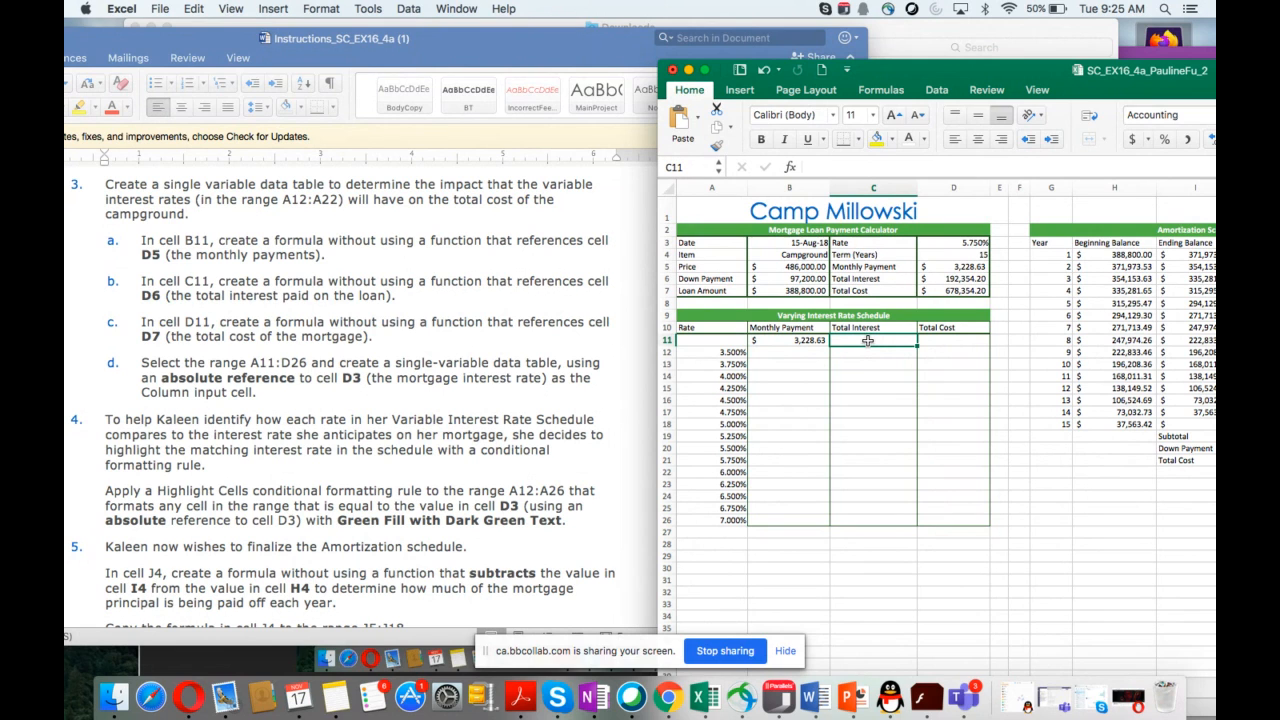
type("=")
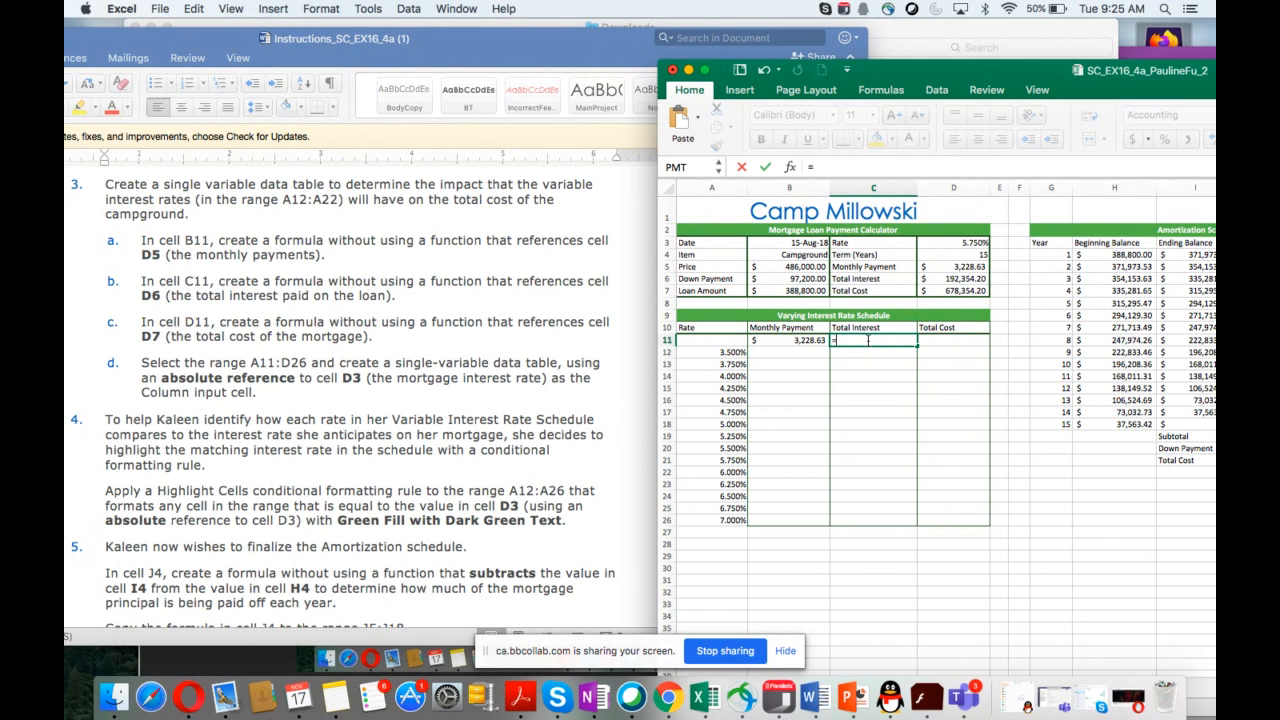
left_click(947, 279)
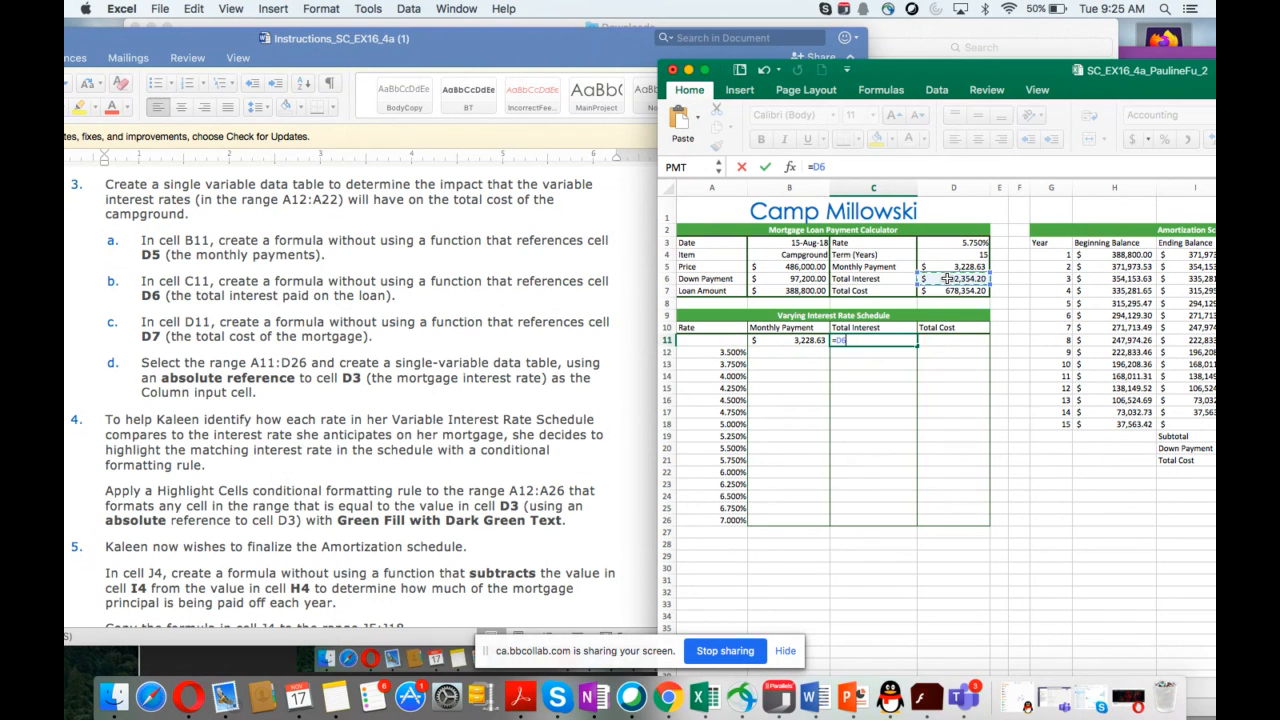
key("Return")
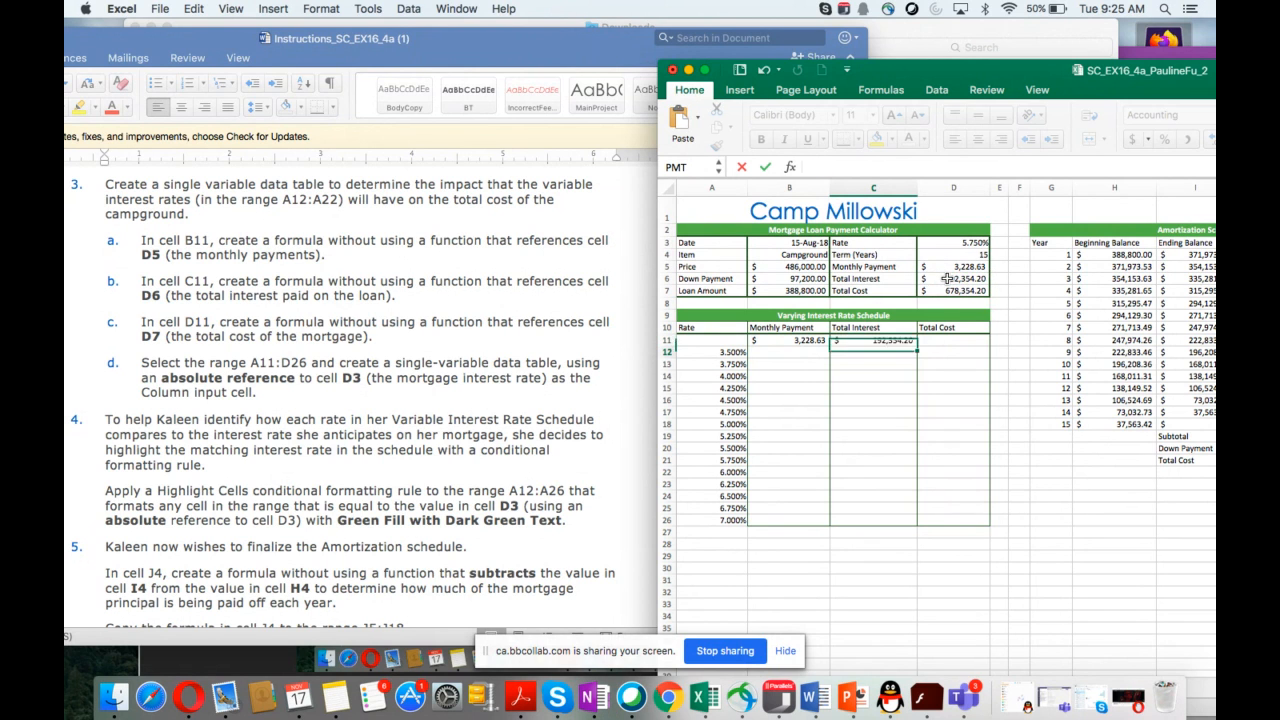
Step: In D11, enter a formula without a function that references cell D7
left_click(945, 340)
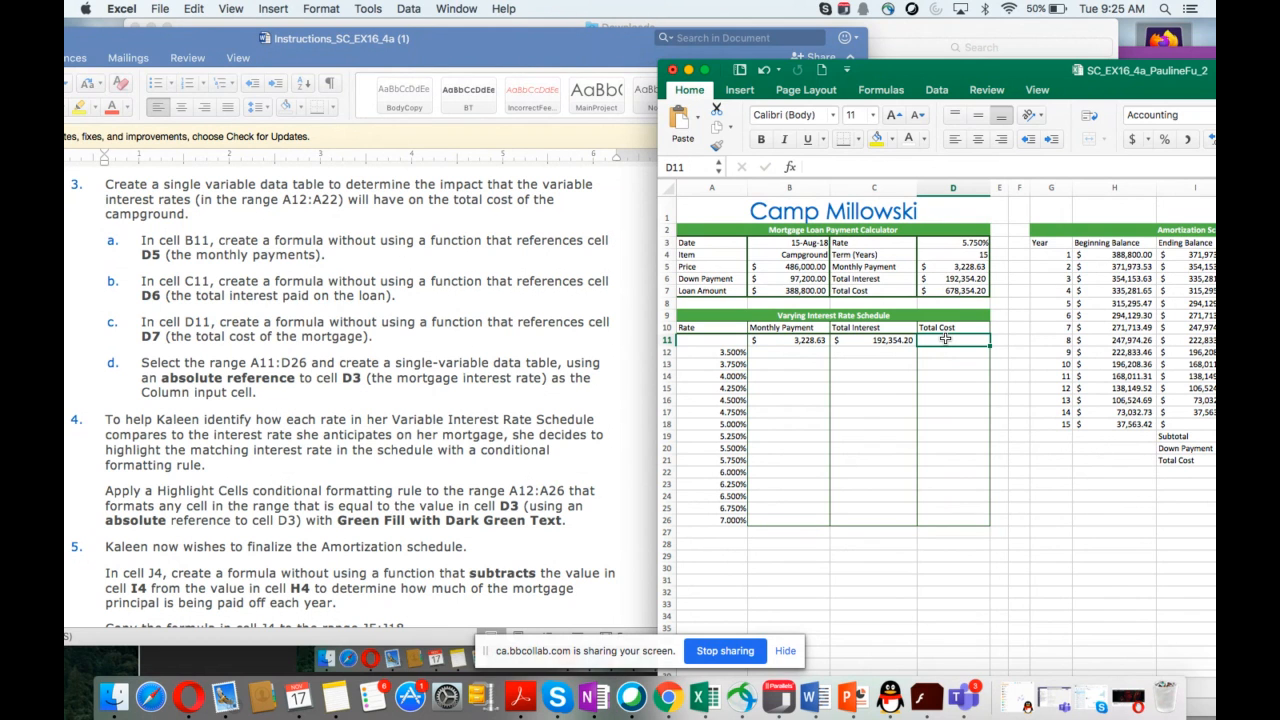
type("=")
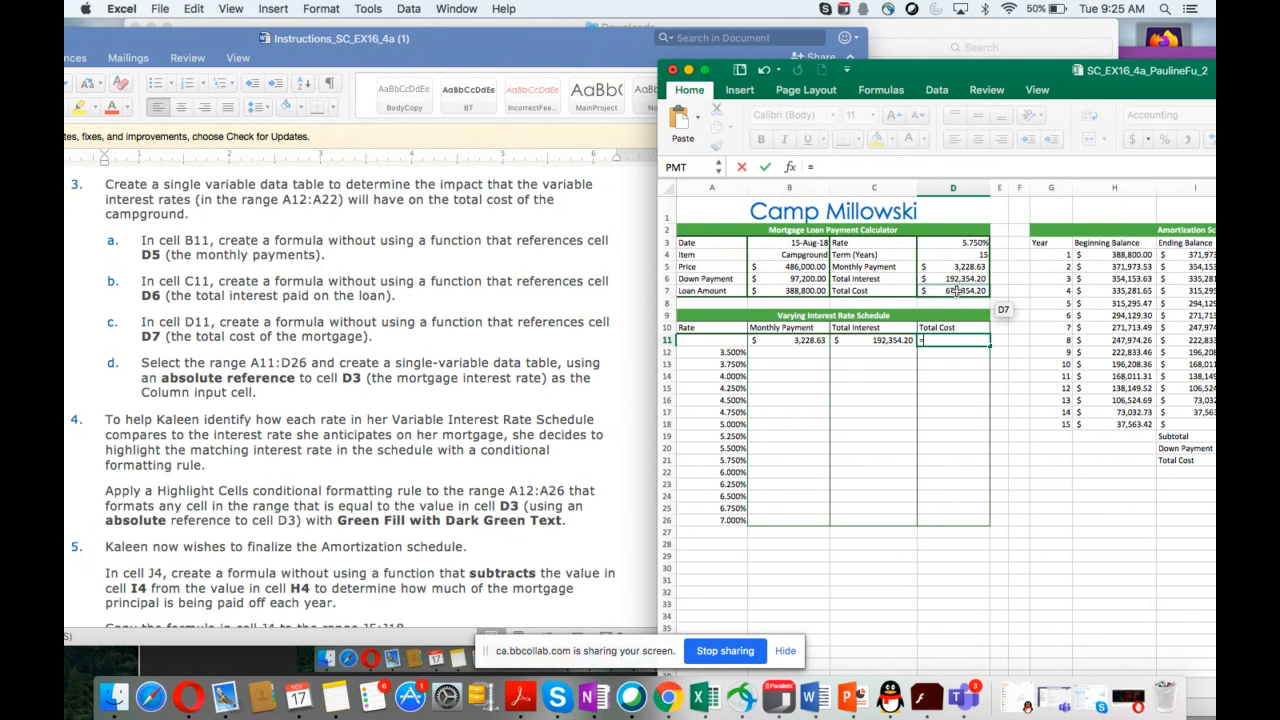
left_click(957, 291)
key("Return")
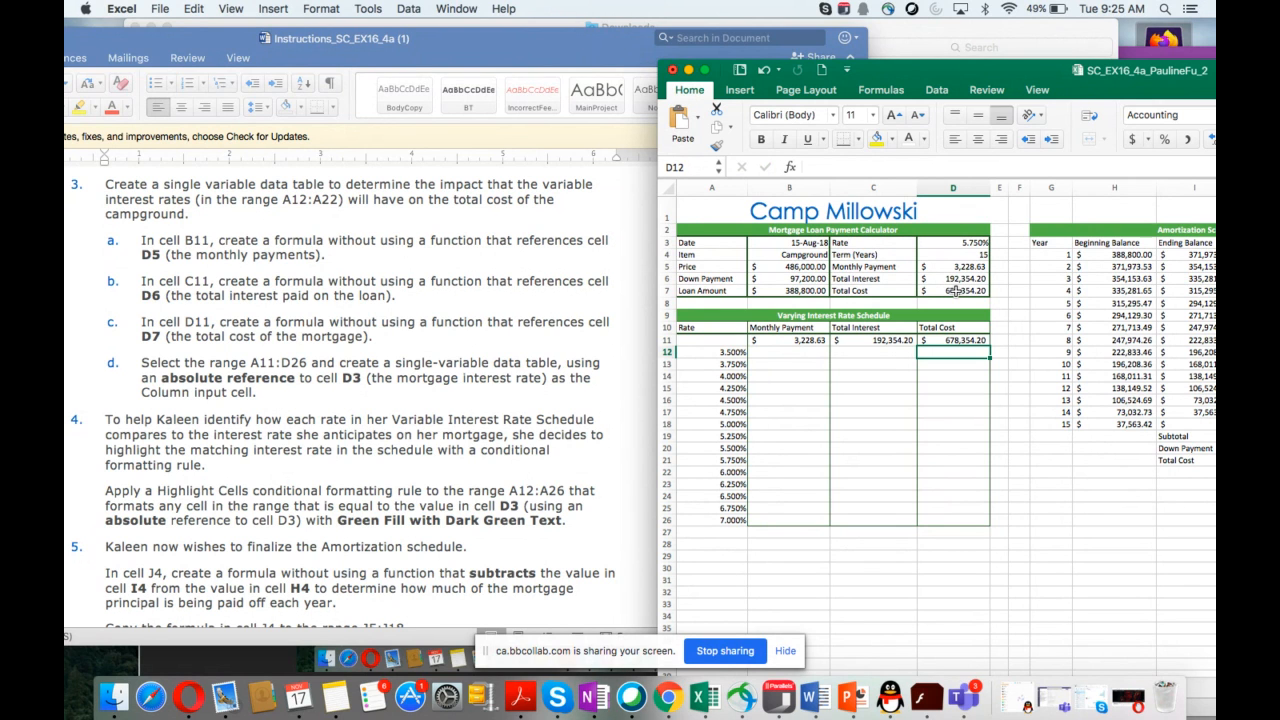
Step: Select A11:D26 and start creating a data table for it
left_click(708, 343)
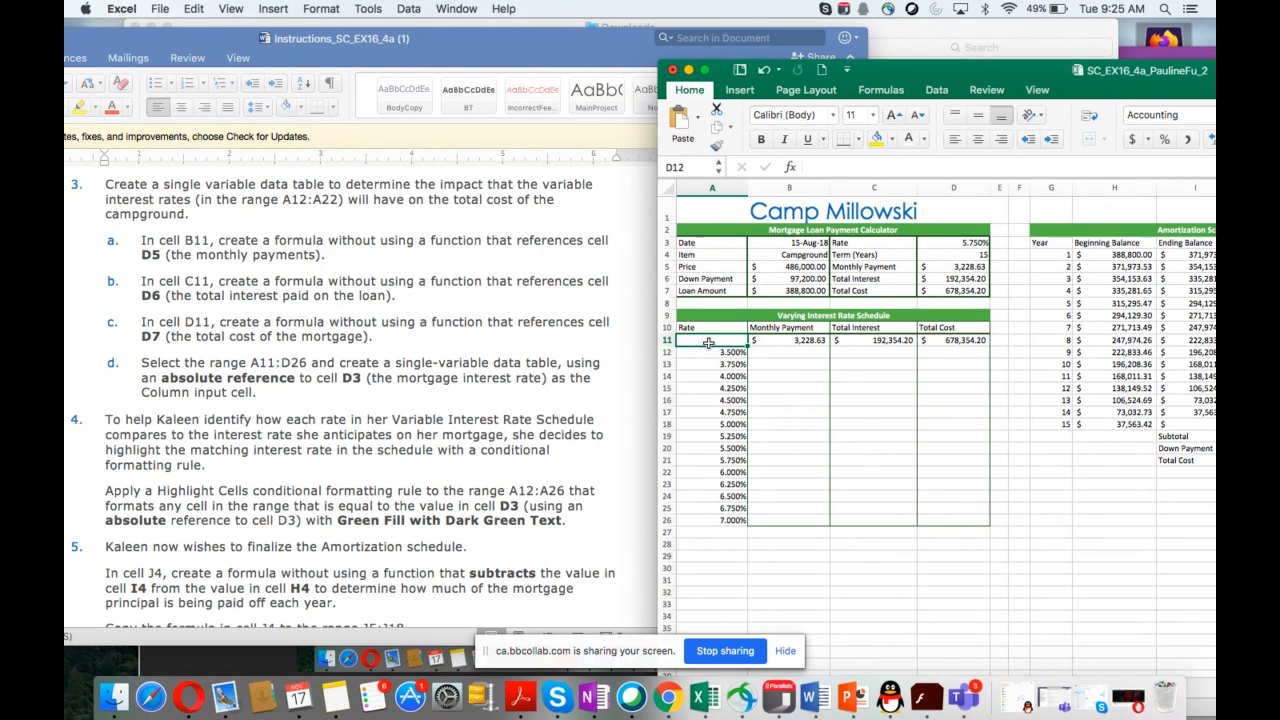
left_click_drag(708, 343, 953, 522)
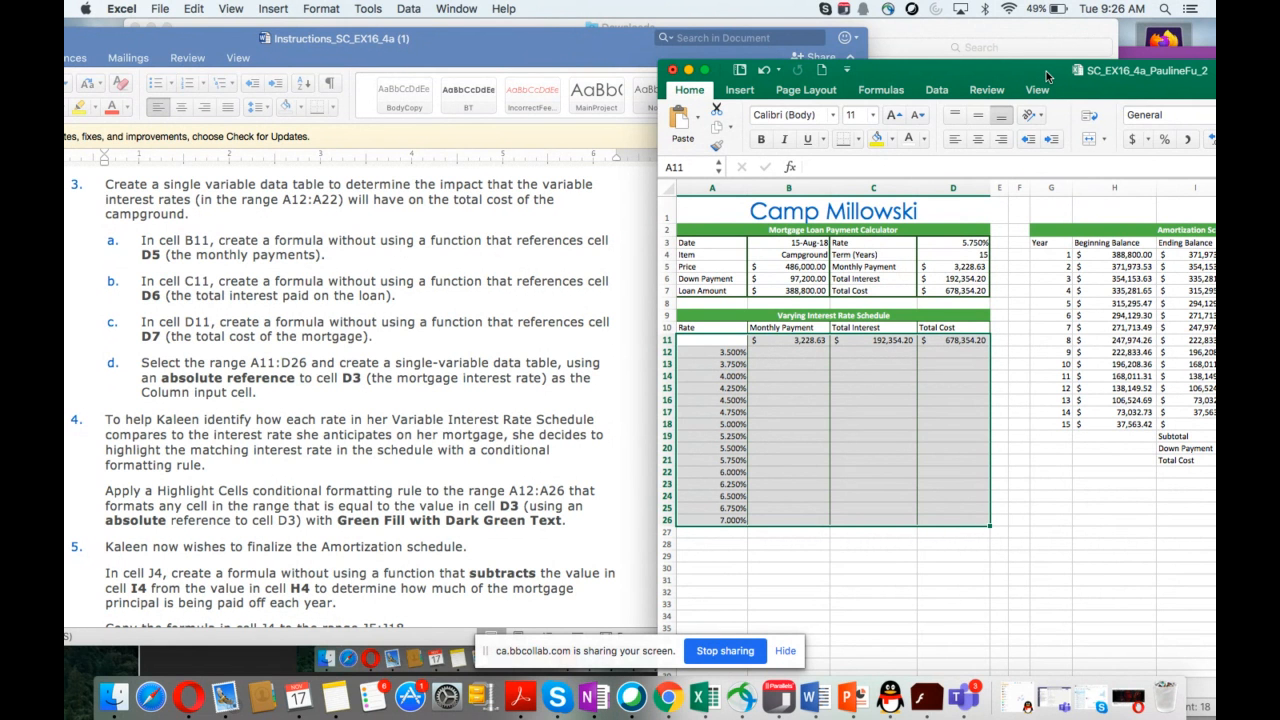
left_click_drag(1046, 76, 946, 116)
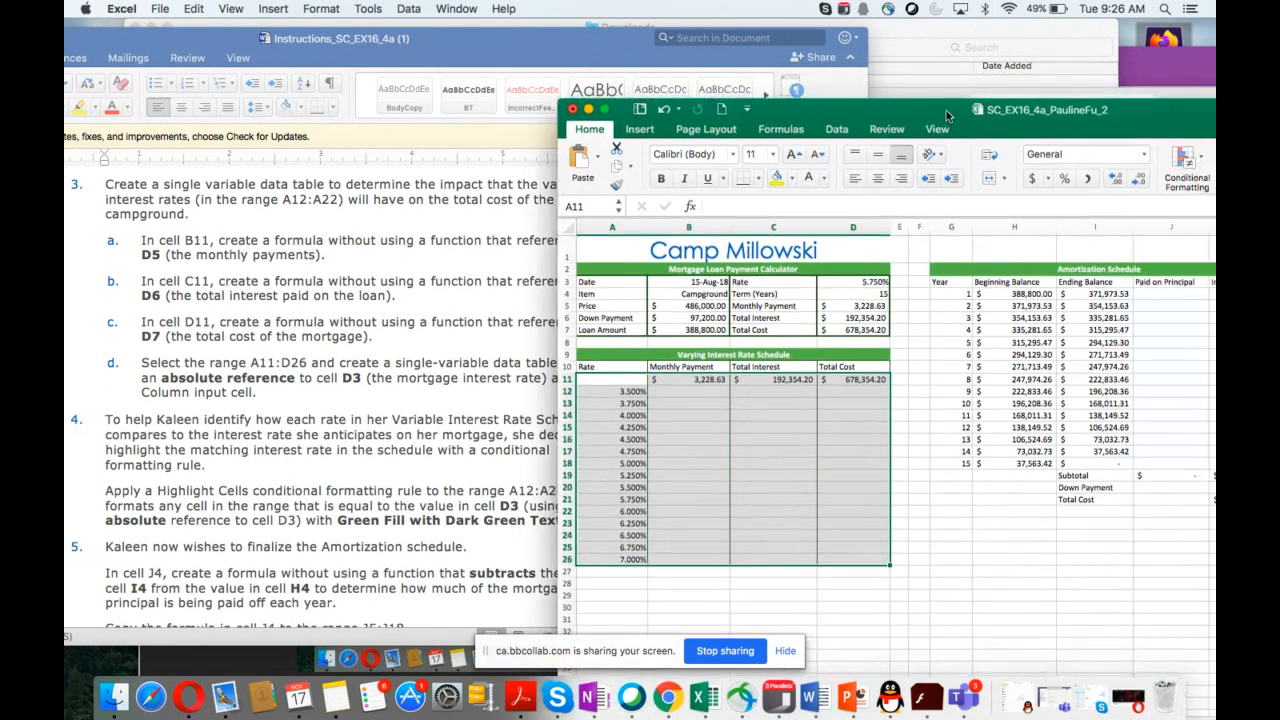
left_click(836, 131)
left_click(836, 133)
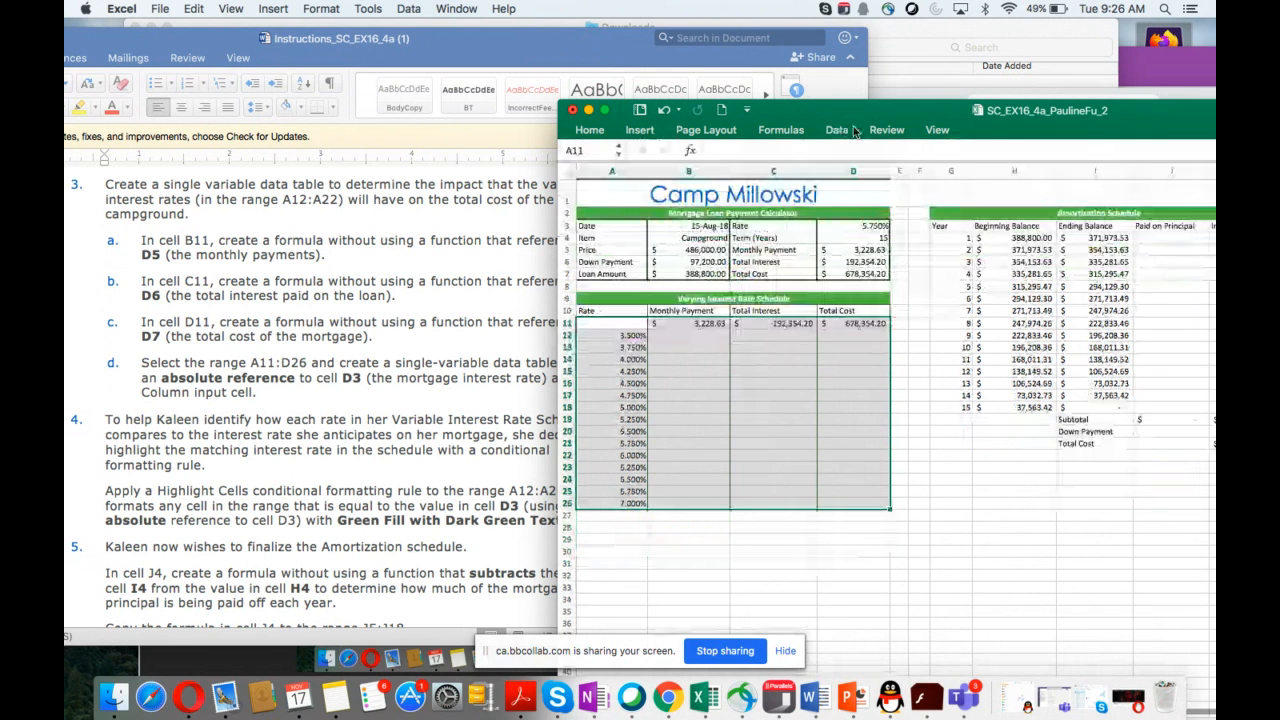
left_click(835, 134)
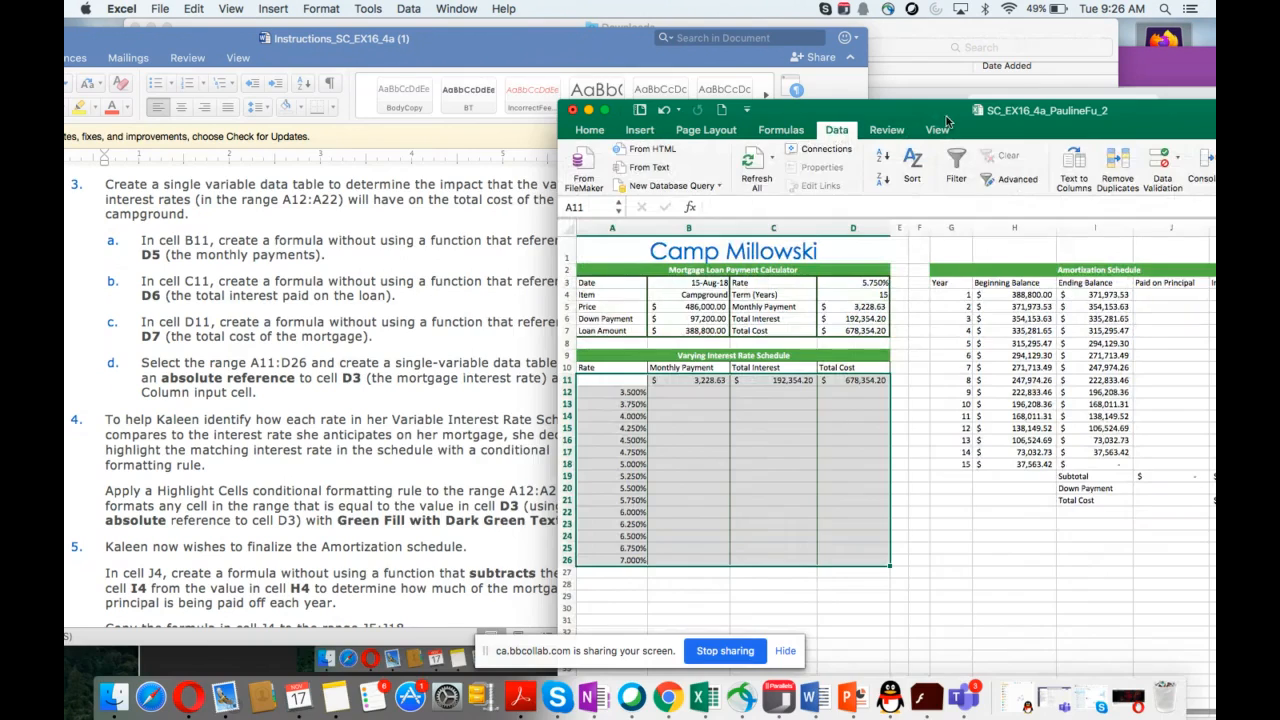
left_click_drag(949, 111, 600, 110)
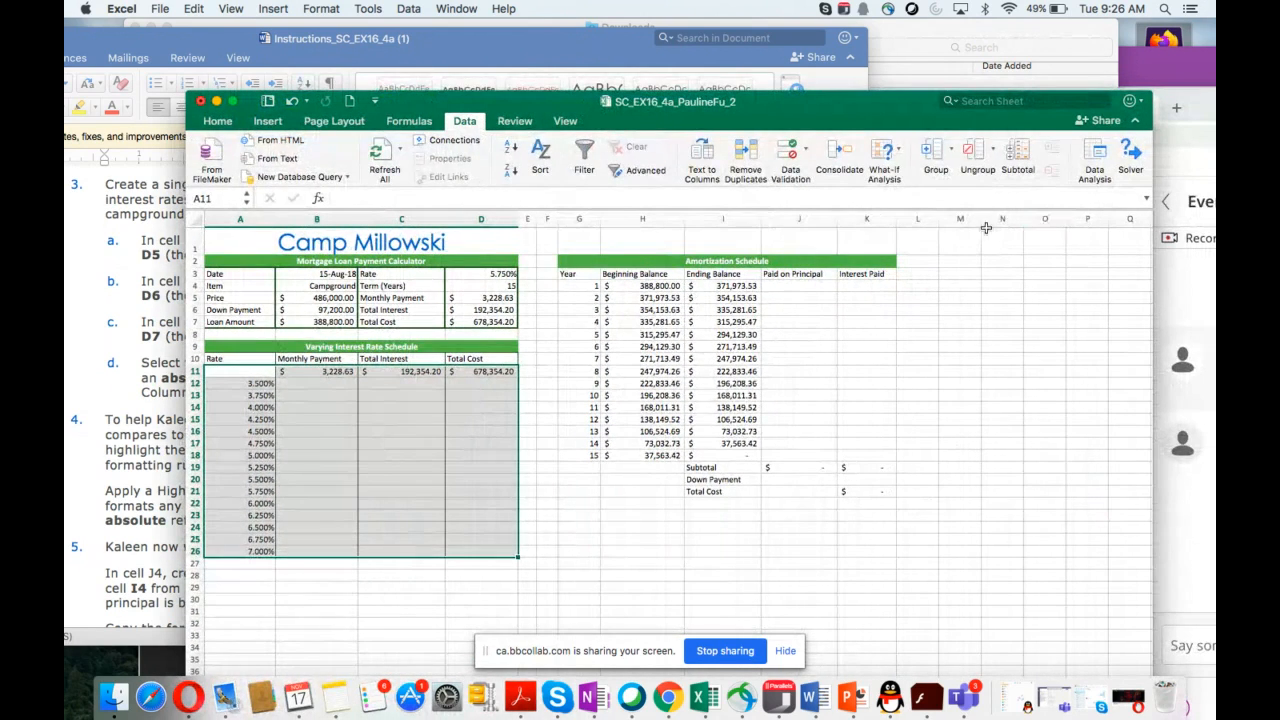
left_click(885, 163)
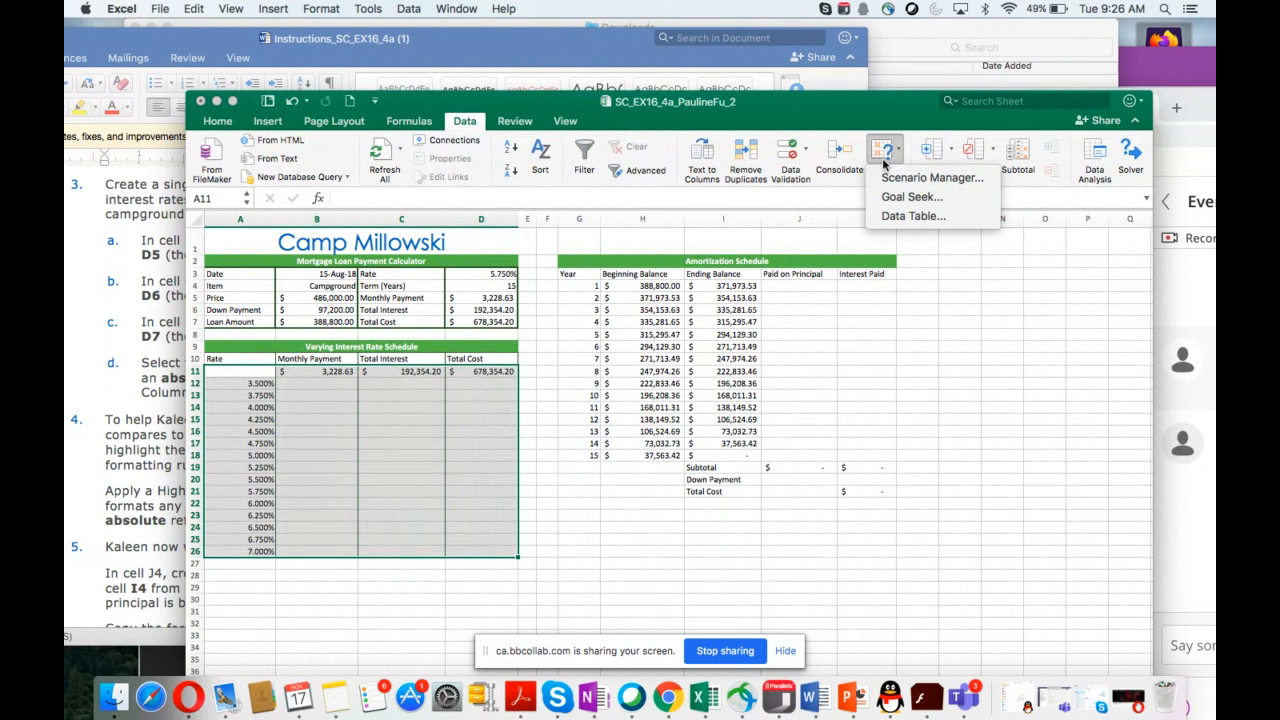
left_click(896, 216)
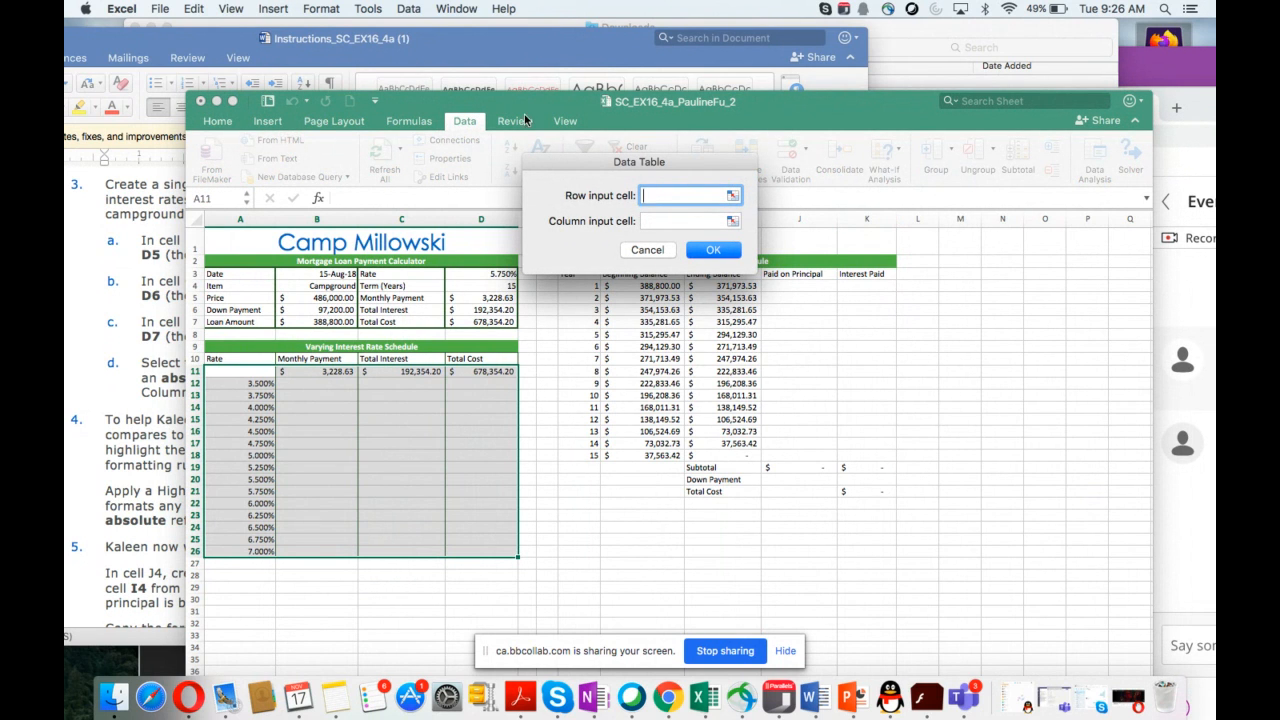
left_click_drag(529, 108, 549, 200)
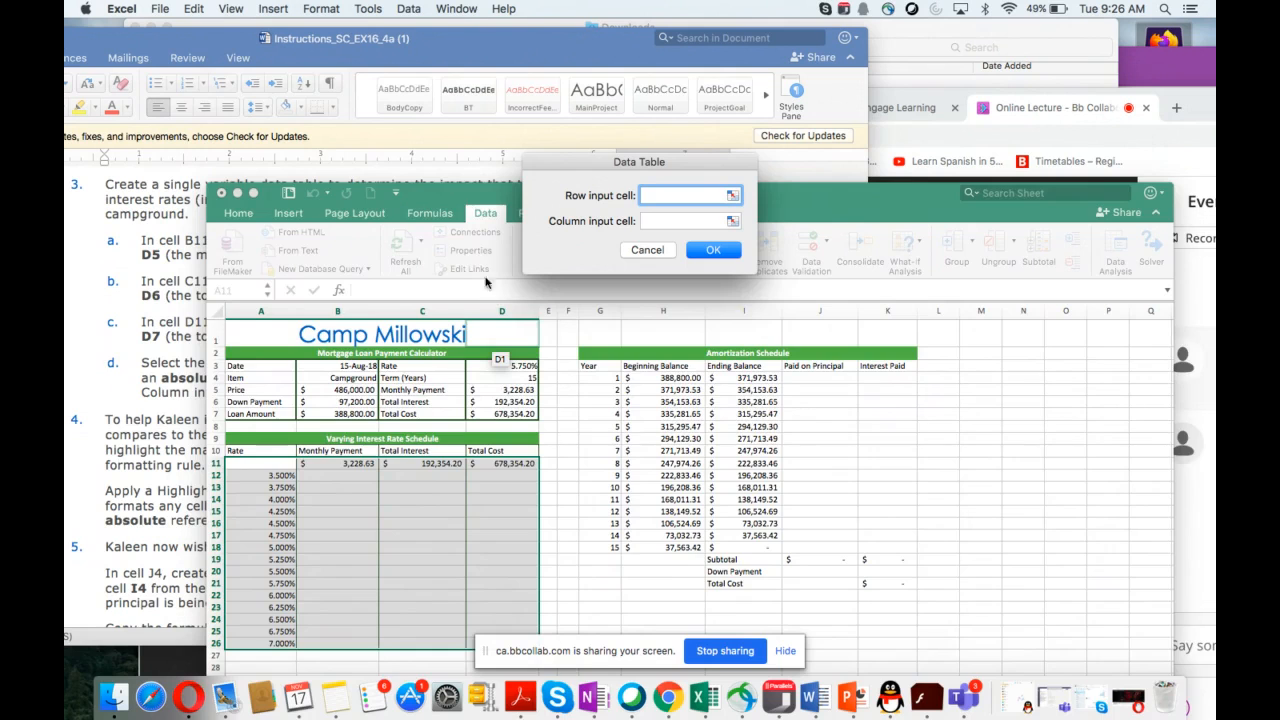
left_click_drag(446, 192, 669, 276)
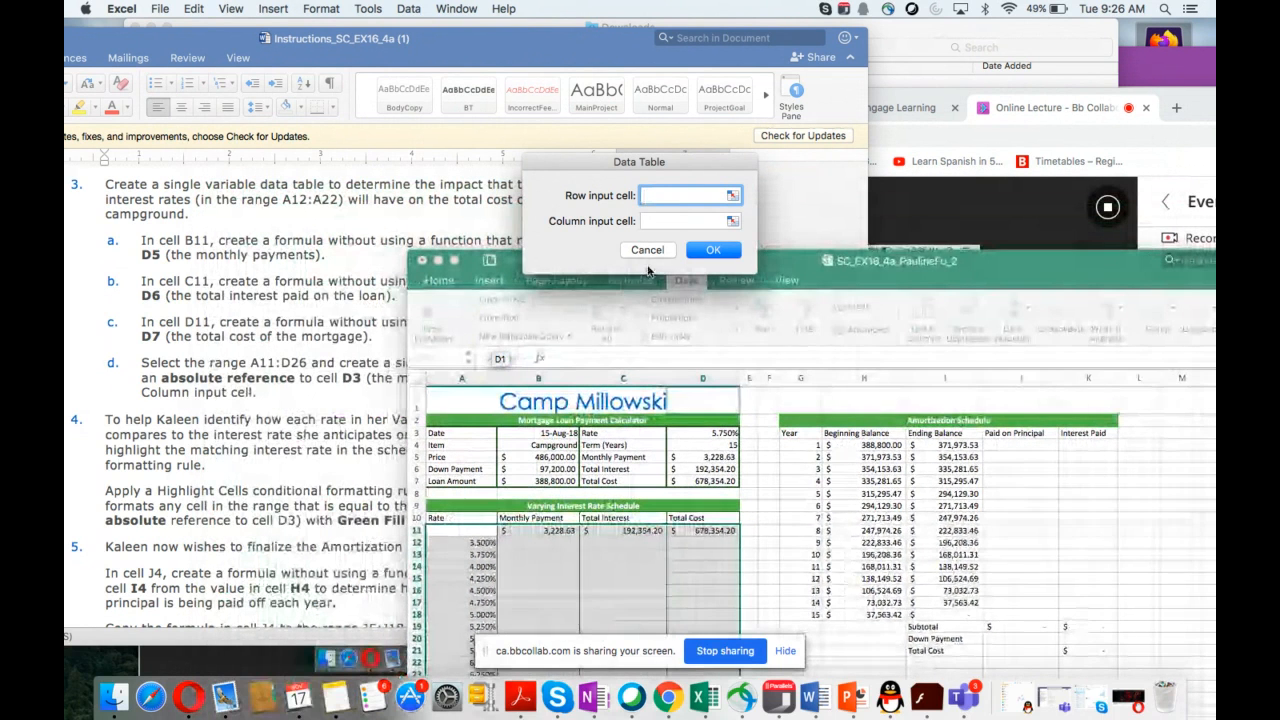
left_click(686, 436)
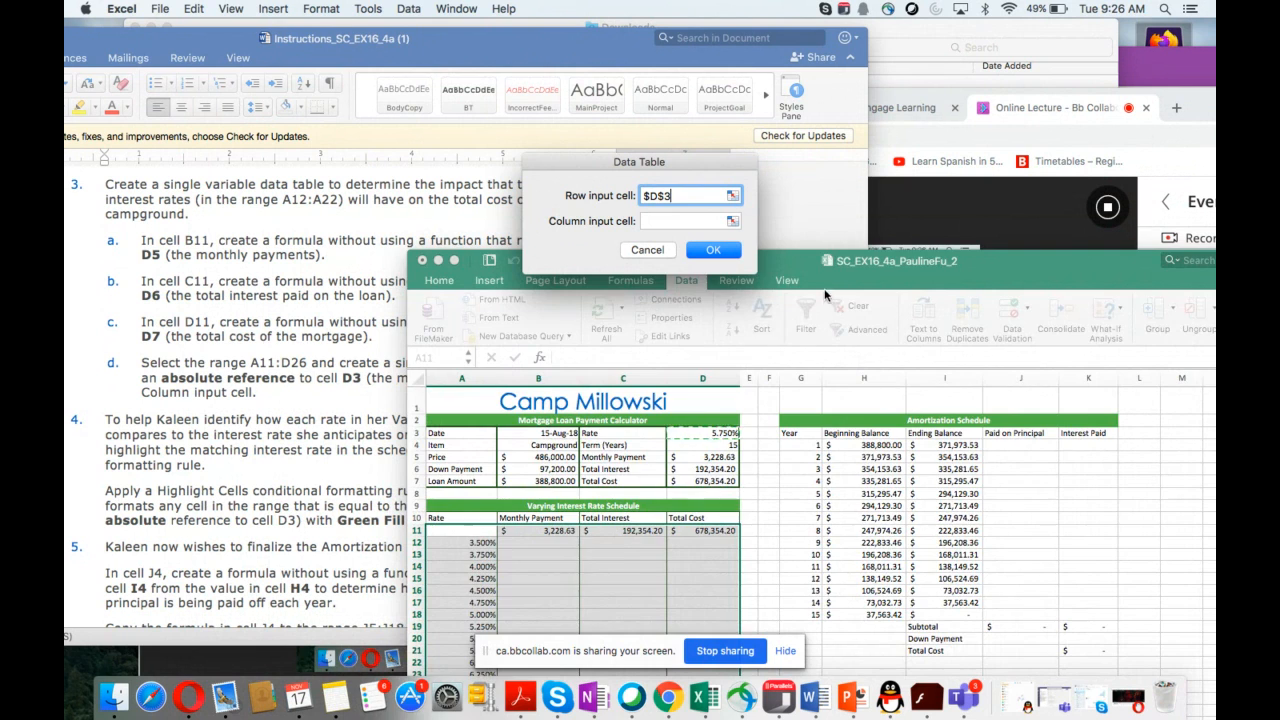
mouse_move(792, 272)
left_mouse_down()
mouse_move(878, 418)
mouse_move(802, 285)
left_mouse_up()
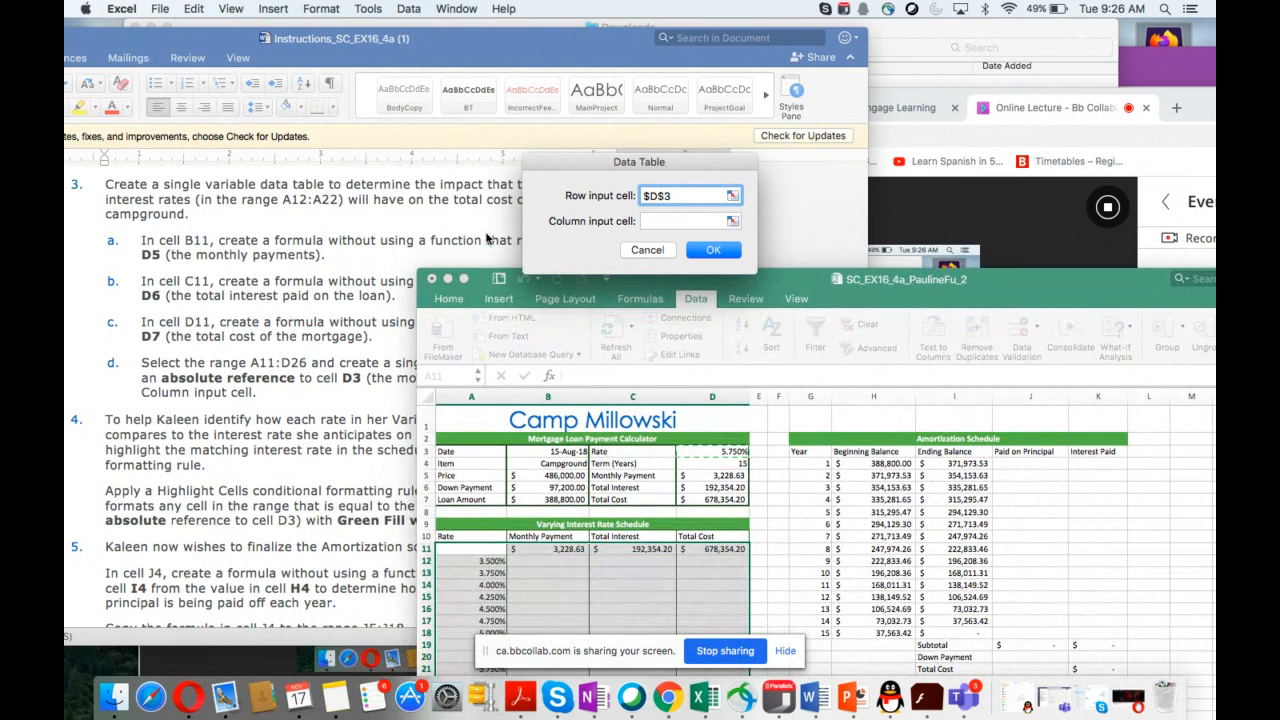
key("BackSpace")
key("BackSpace")
key("BackSpace")
key("BackSpace")
Step: Set $D$3 as the column input cell to create the single-variable data table
left_click(652, 222)
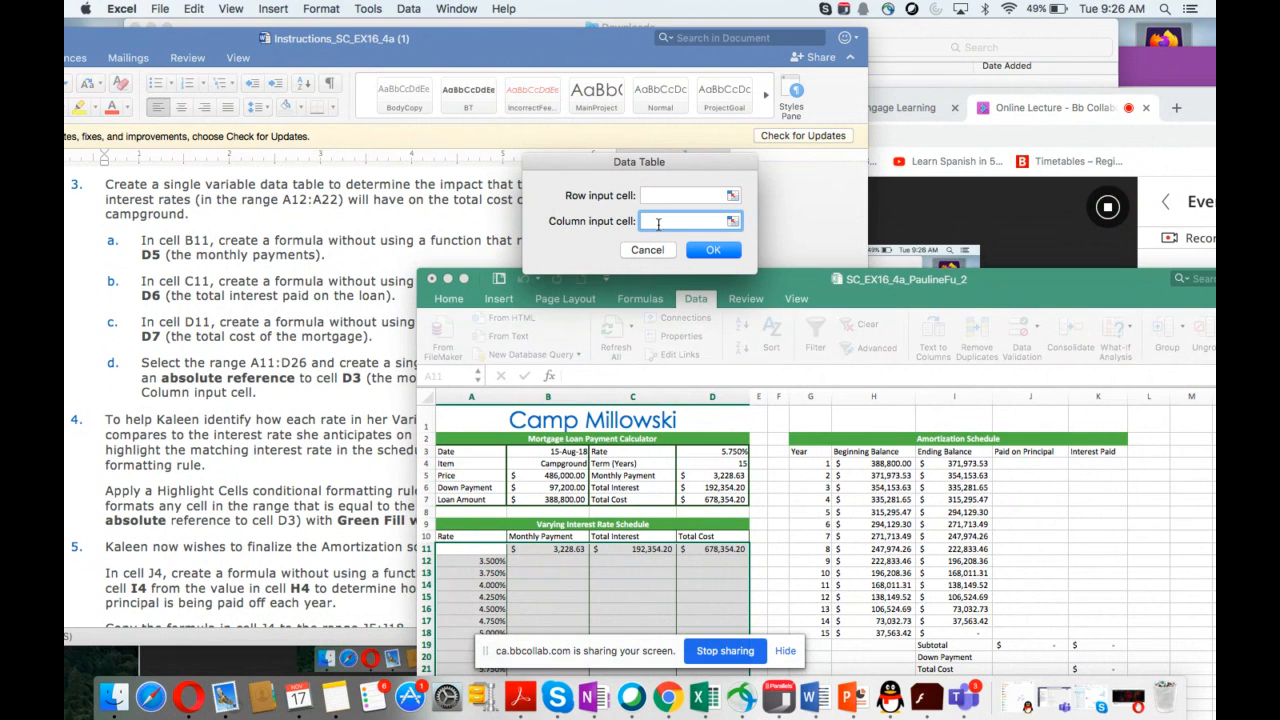
left_click(714, 453)
left_click(719, 256)
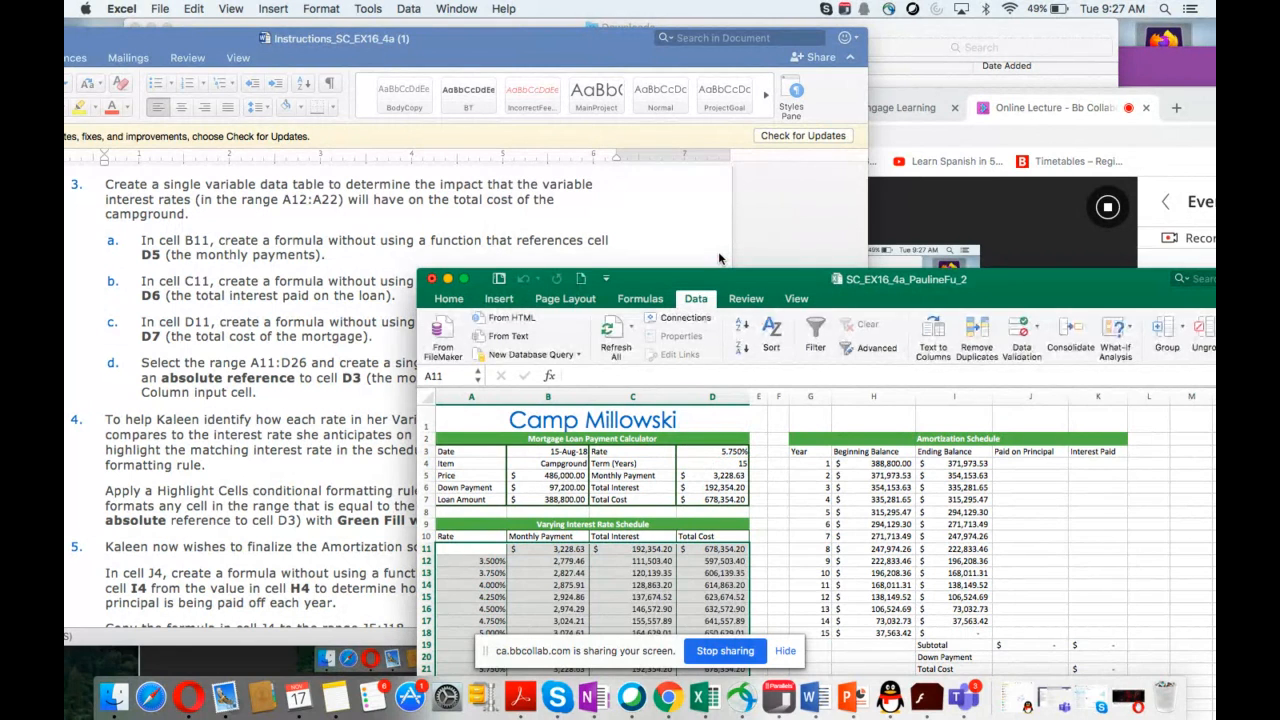
left_click_drag(757, 278, 877, 143)
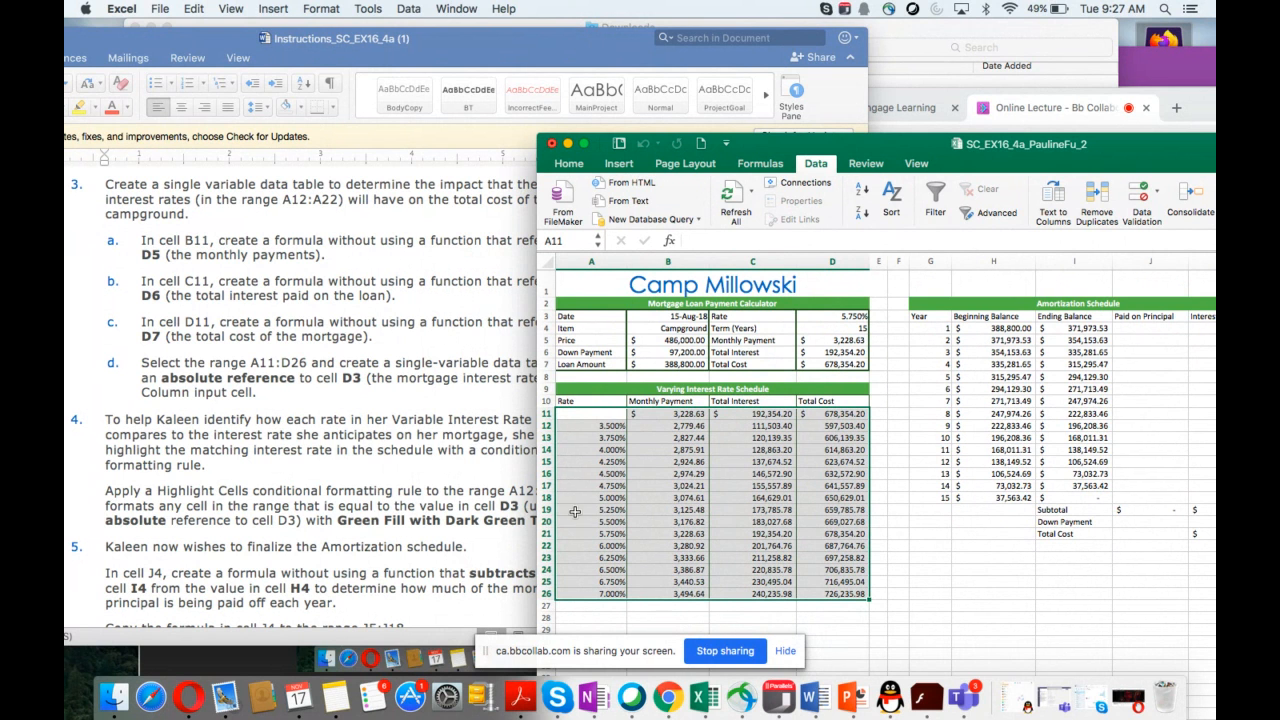
scroll(358, 508, "down", 10)
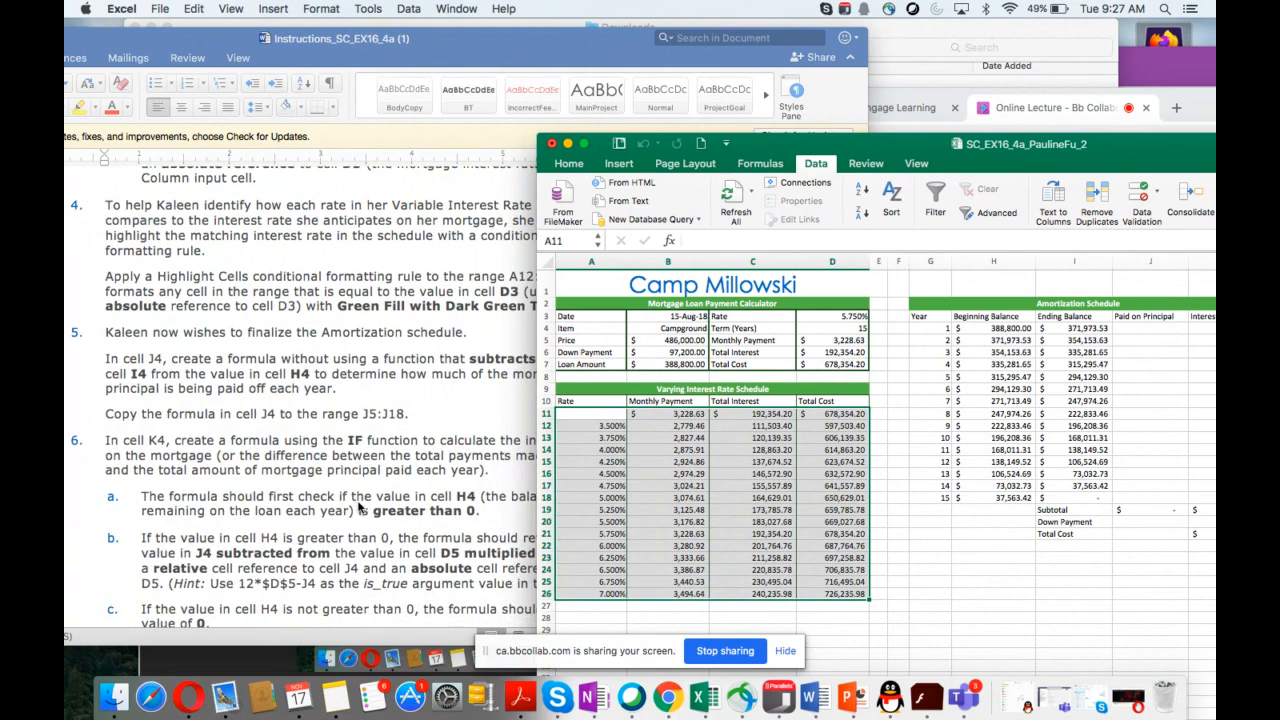
scroll(358, 508, "down", 1)
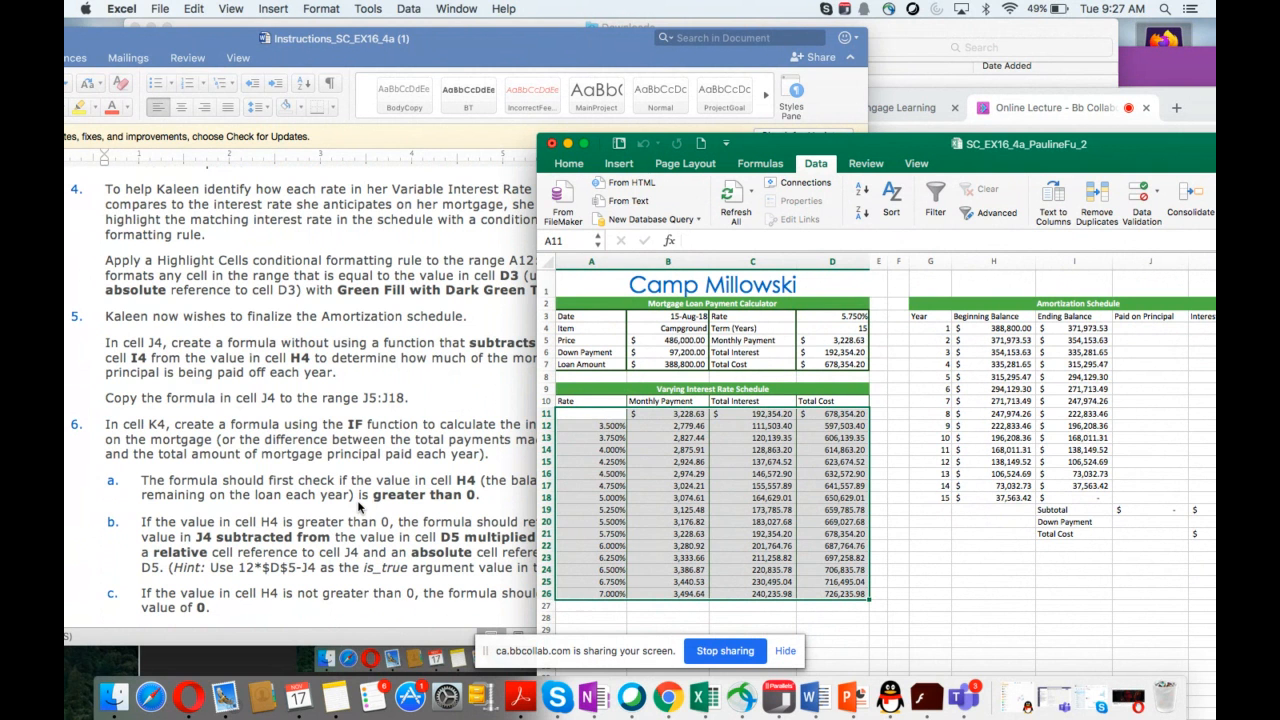
scroll(358, 508, "down", 1)
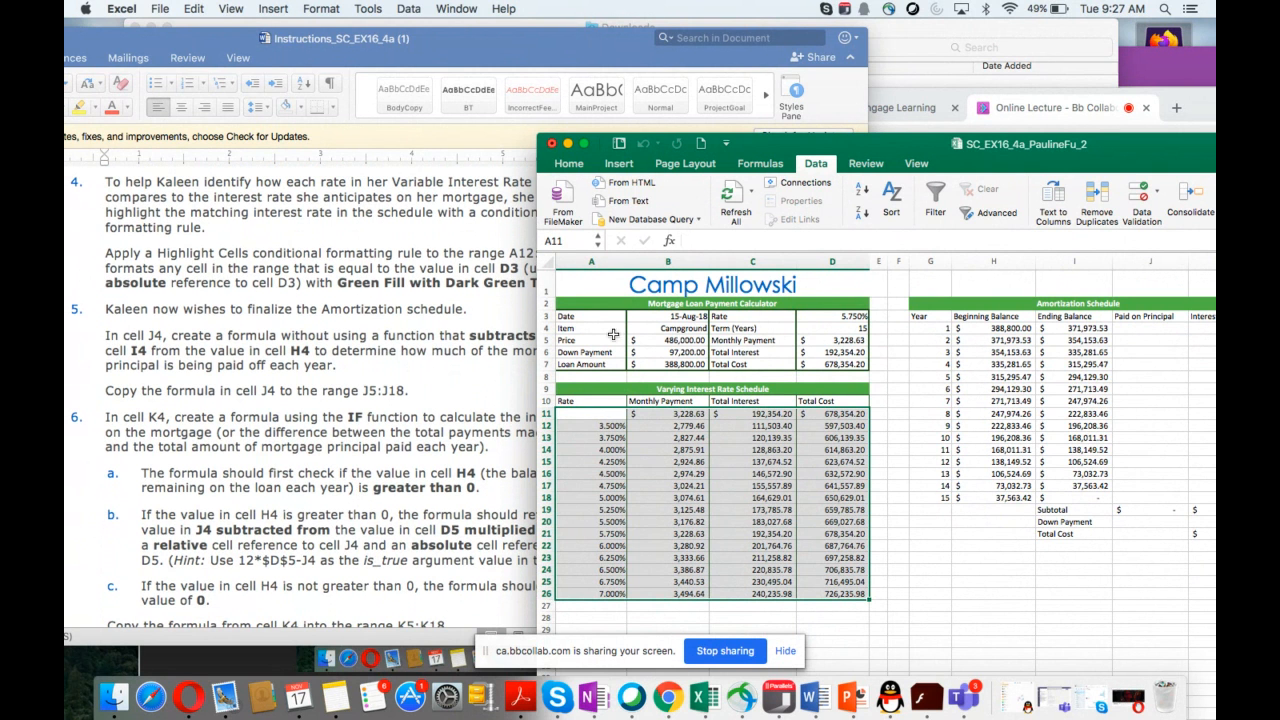
left_click_drag(803, 143, 867, 154)
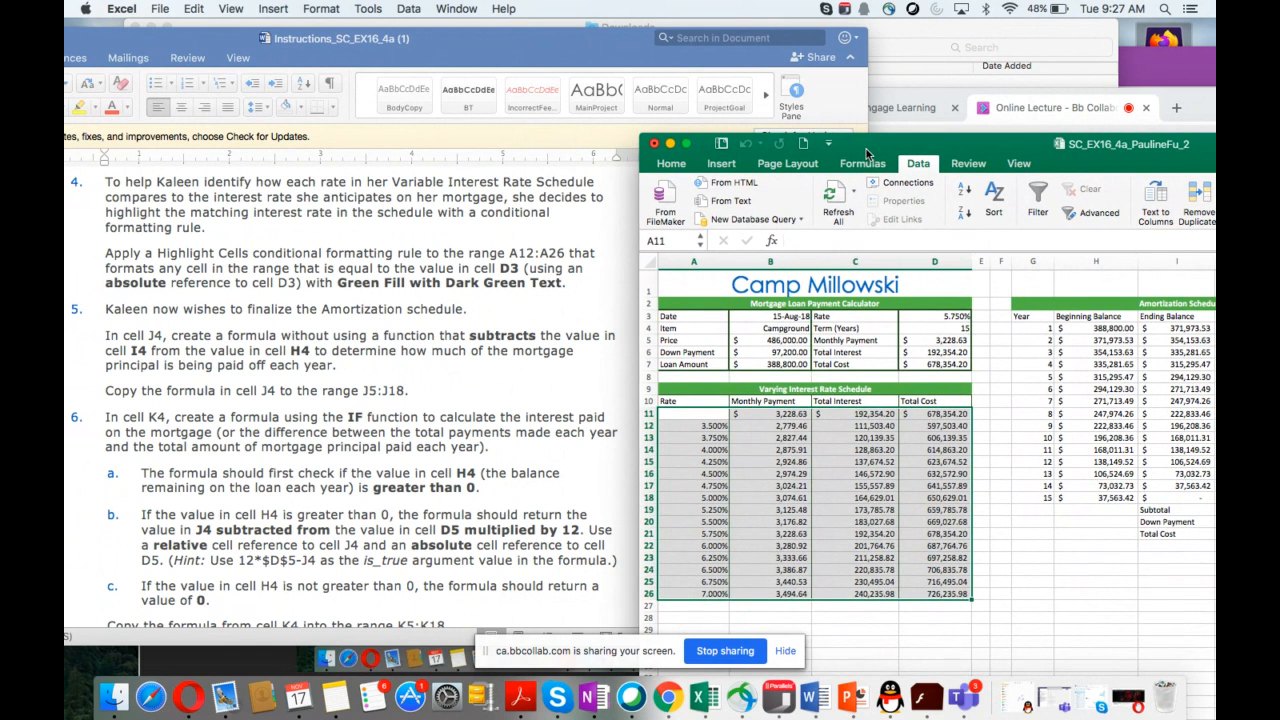
left_click_drag(868, 153, 865, 151)
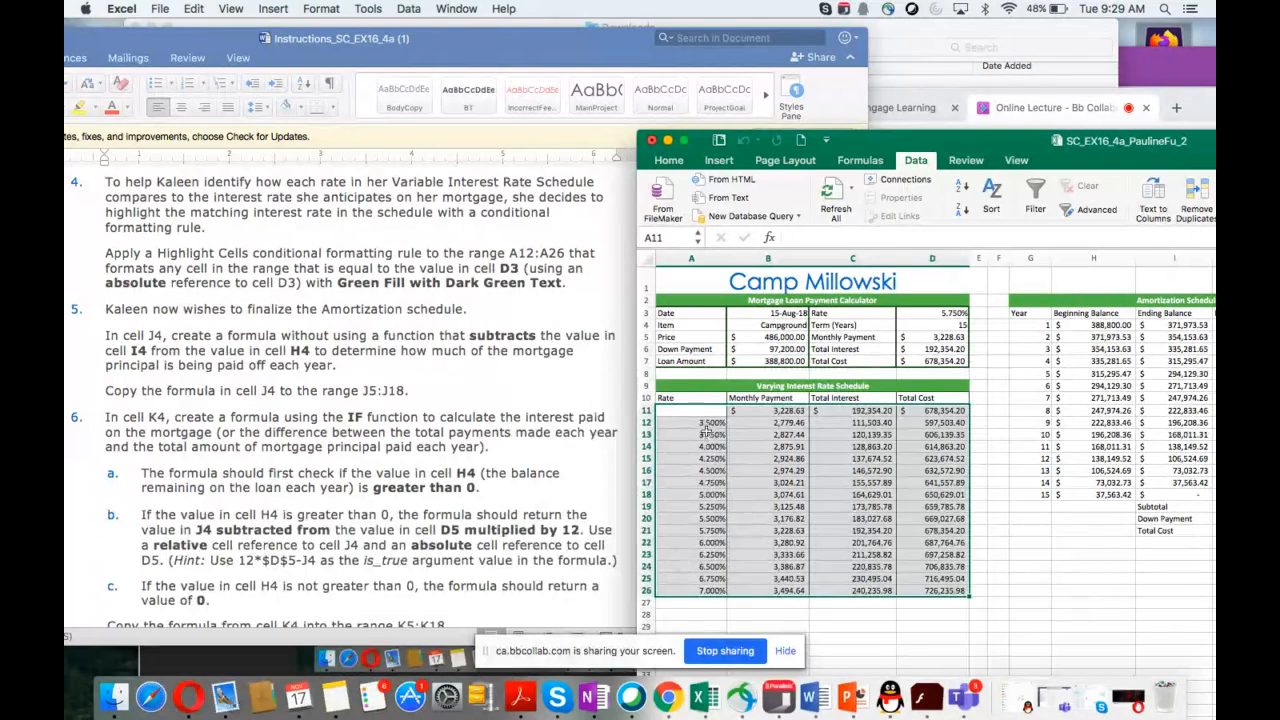
Step: Select A12:A26 and start a new conditional formatting rule using the Classic style
left_click_drag(696, 423, 685, 587)
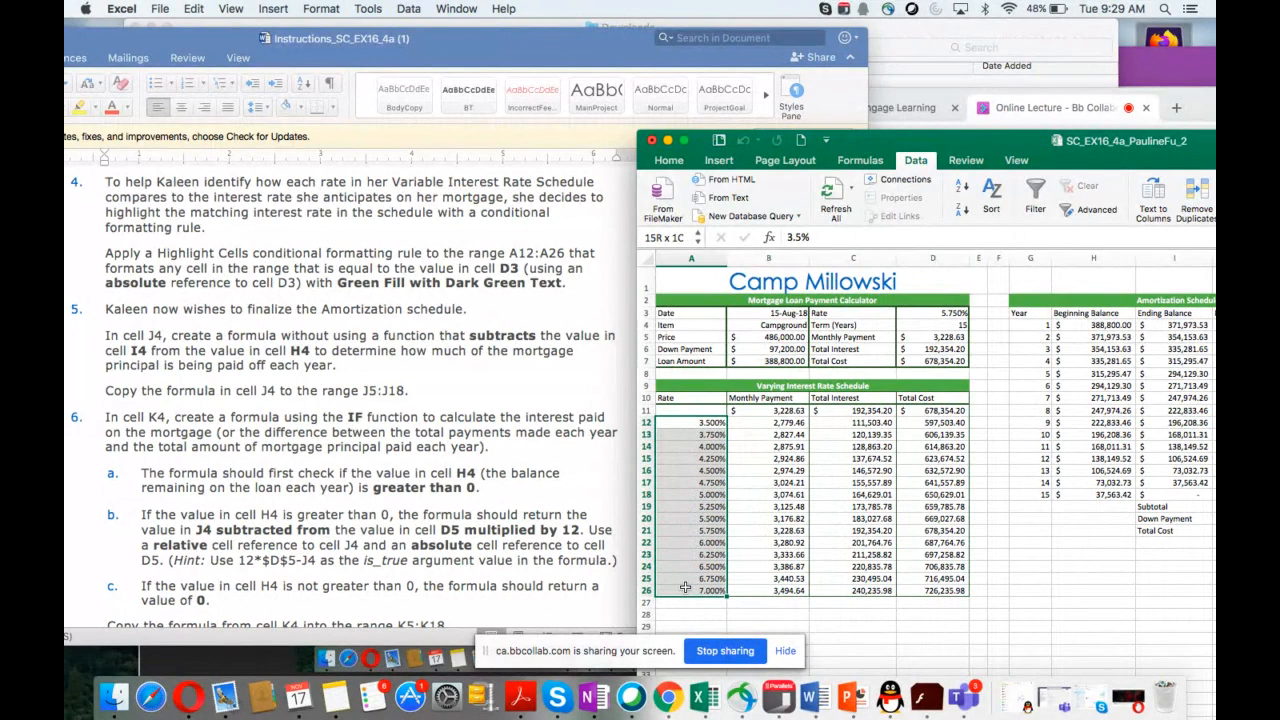
left_click_drag(685, 587, 685, 587)
left_click(667, 161)
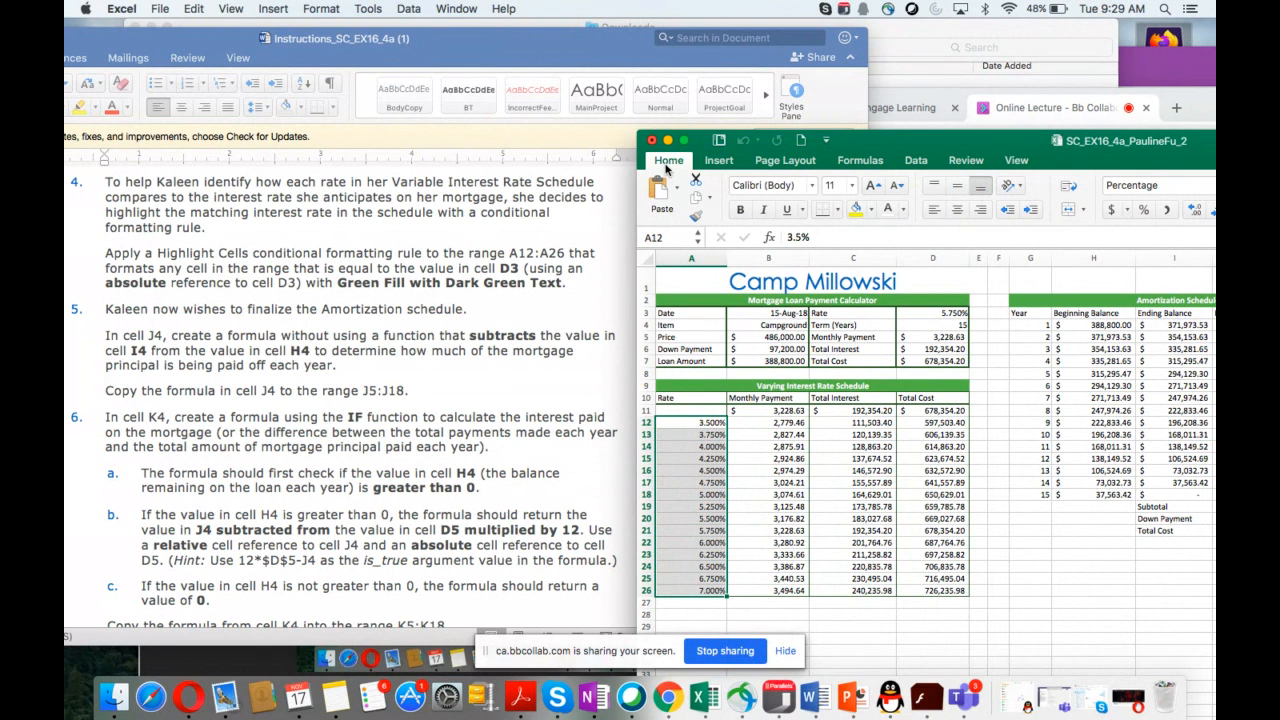
left_click_drag(940, 140, 653, 138)
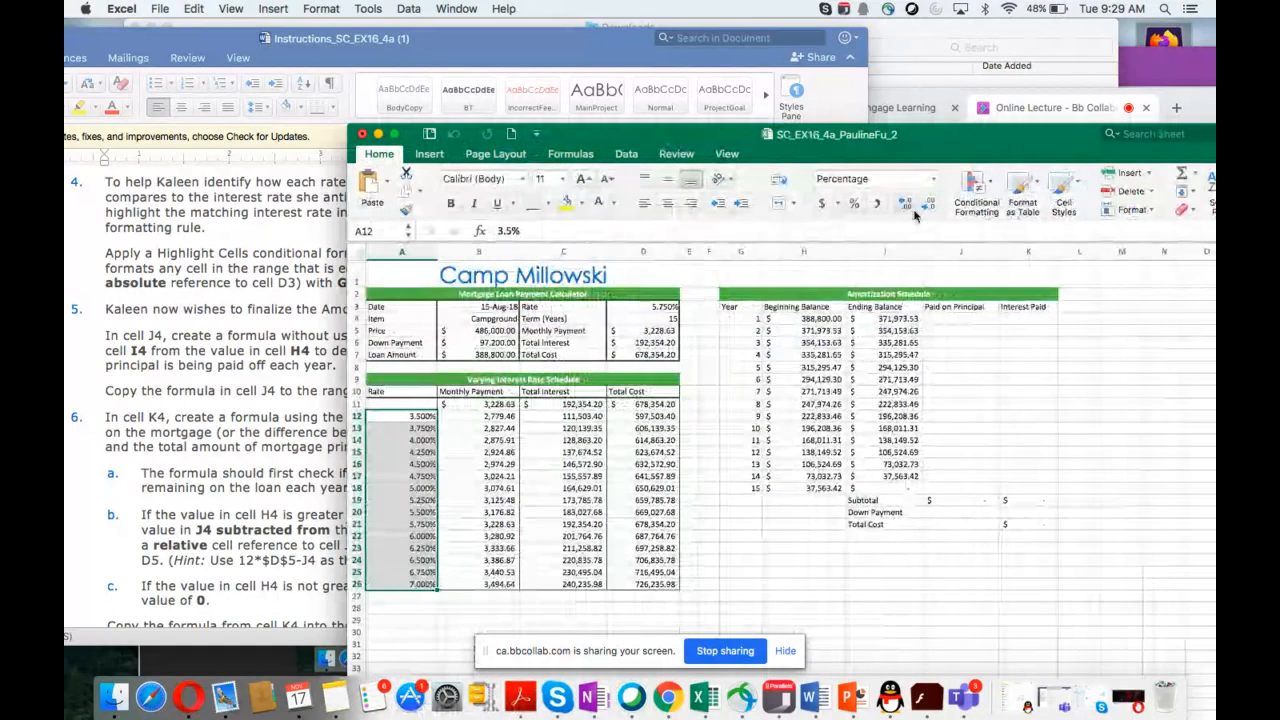
left_click(974, 186)
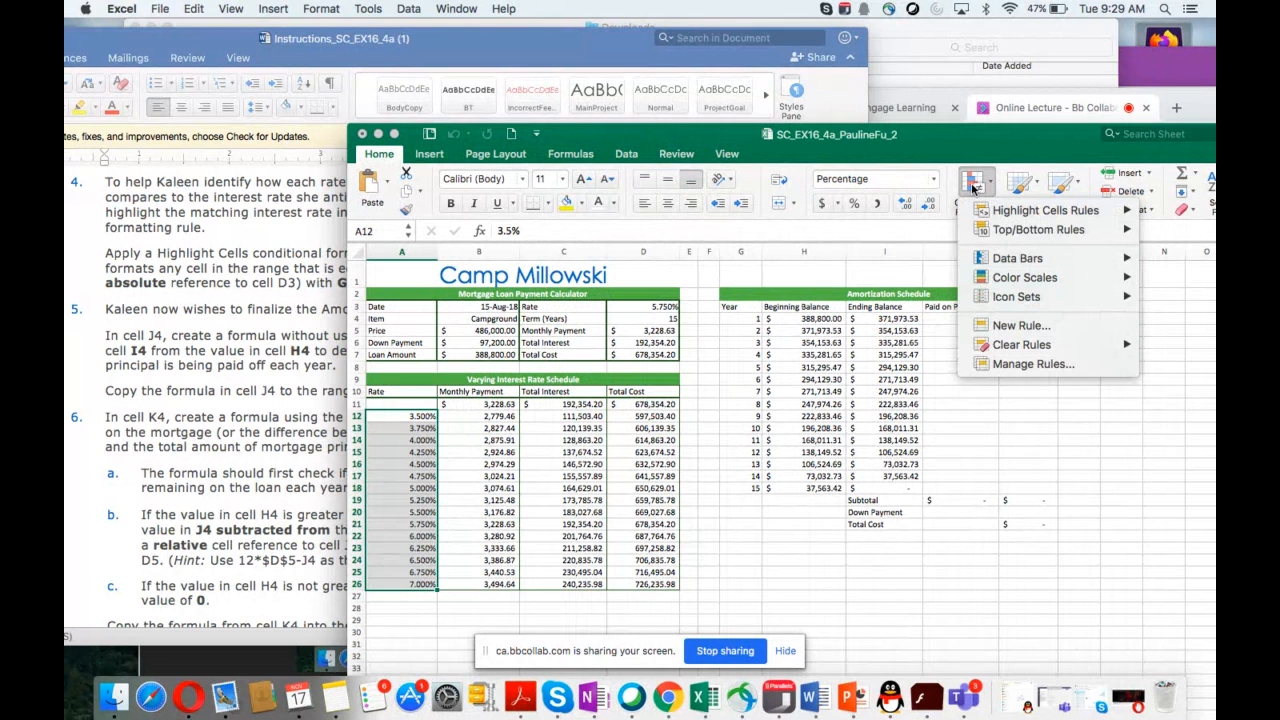
left_click(1013, 327)
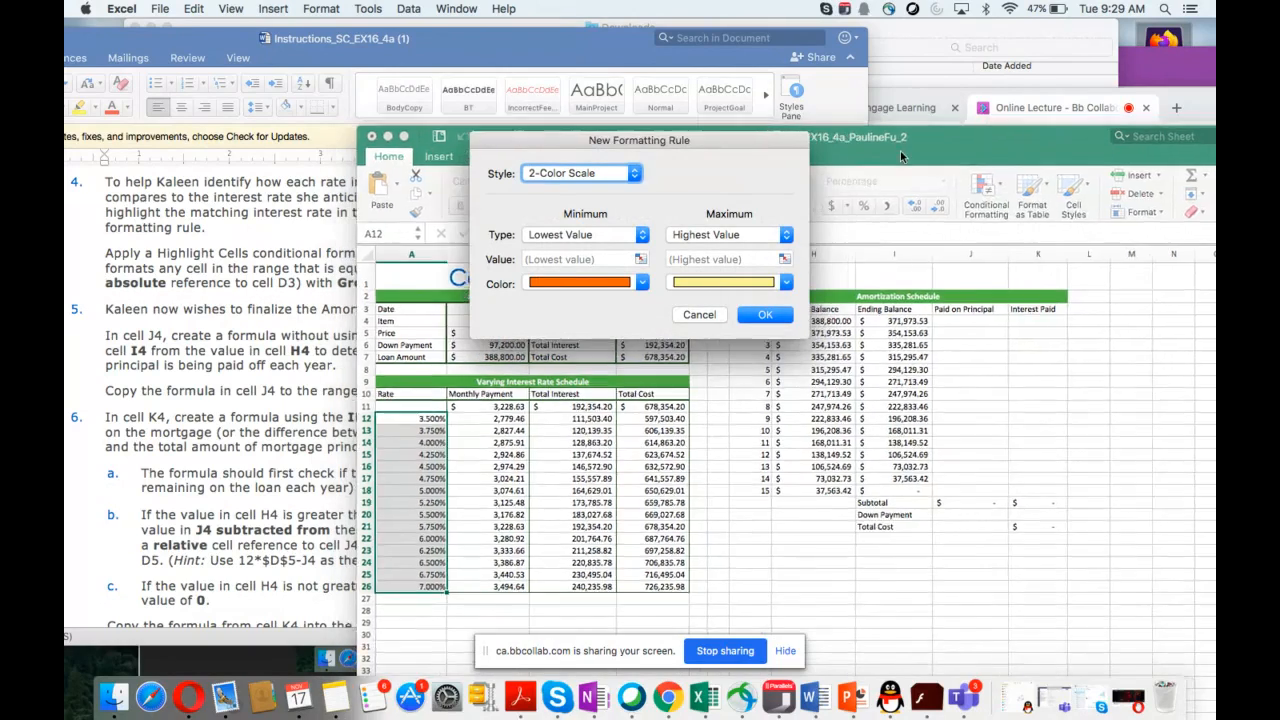
left_click_drag(900, 151, 1111, 229)
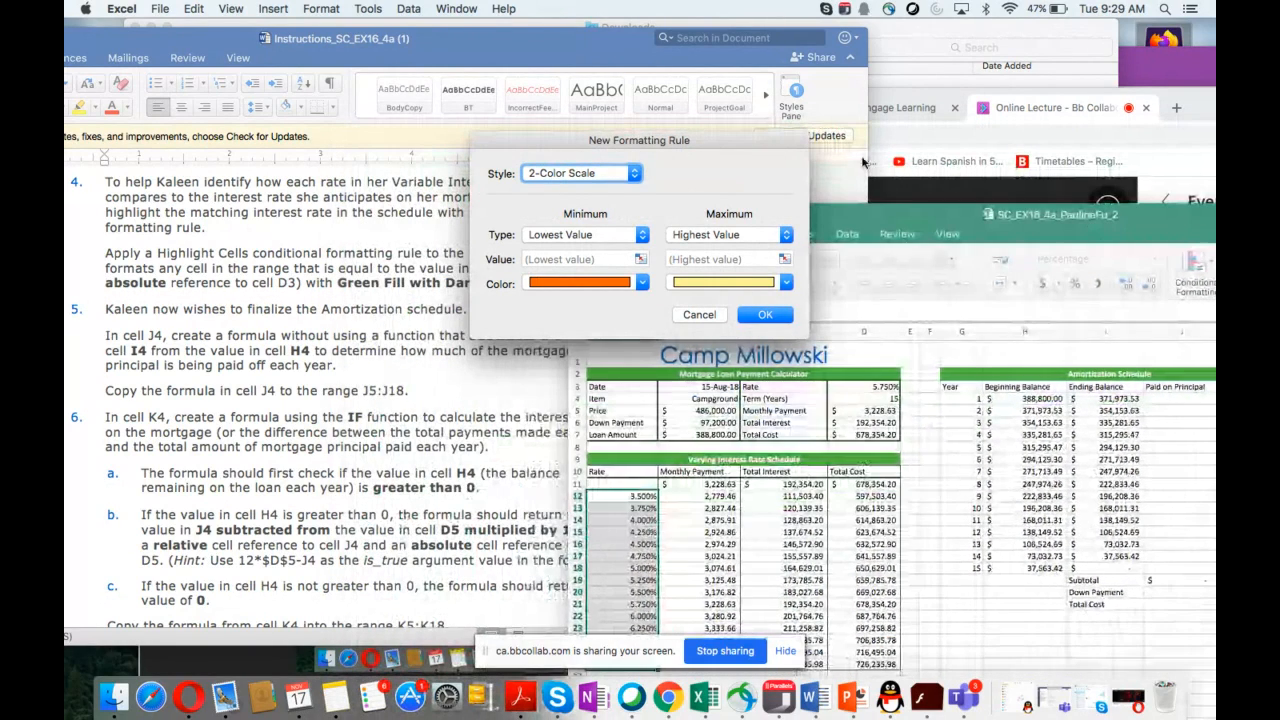
left_click(635, 176)
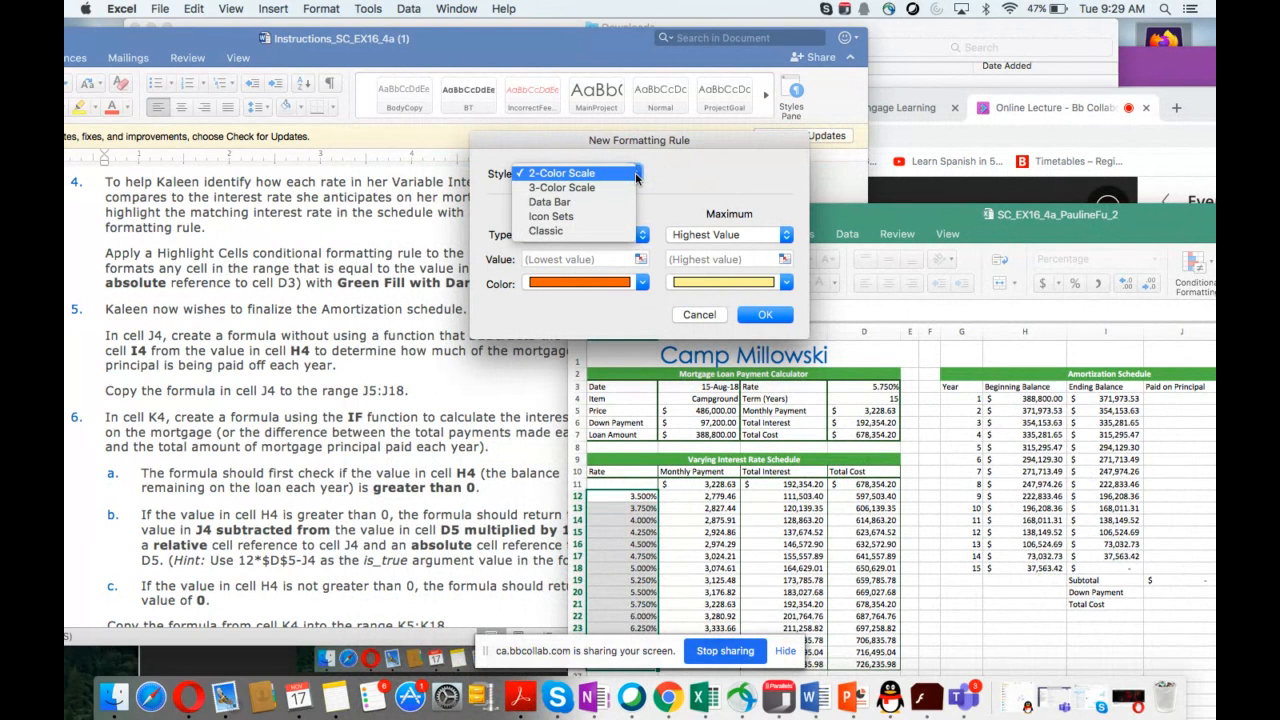
left_click(569, 231)
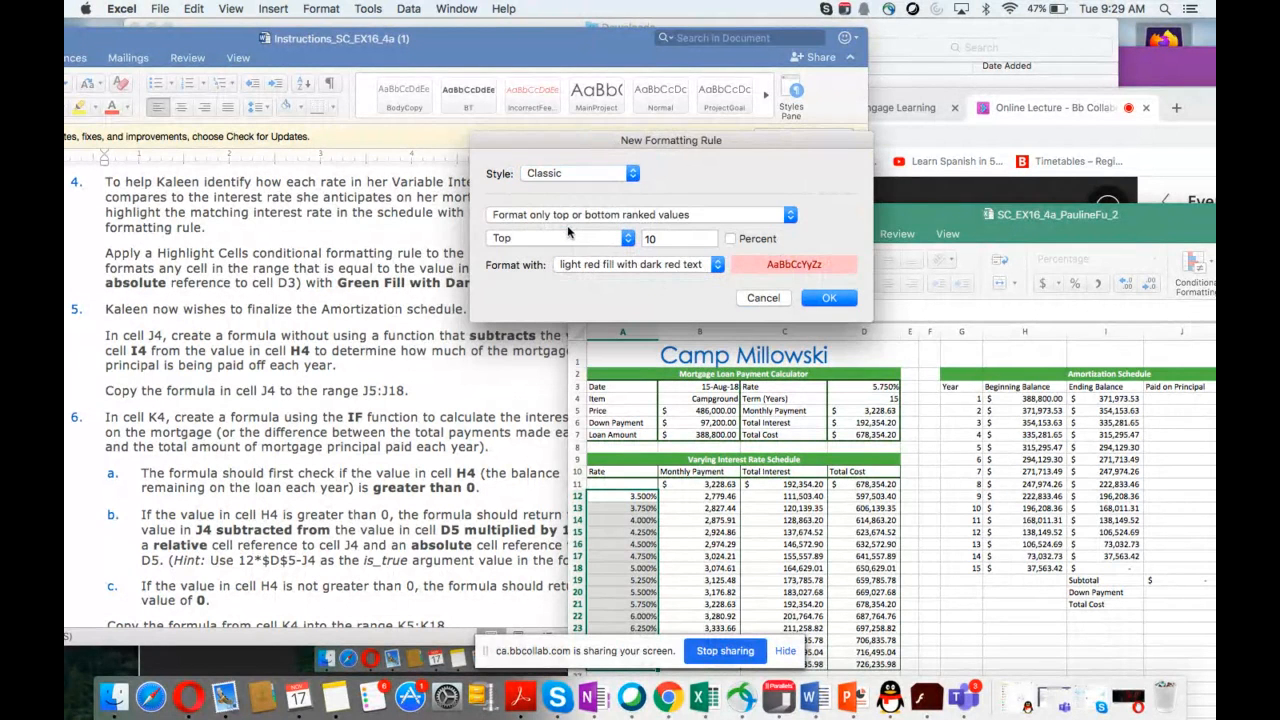
Step: Change the new rule's type to format only cells whose cell value is equal to a given value
left_click_drag(738, 142, 874, 132)
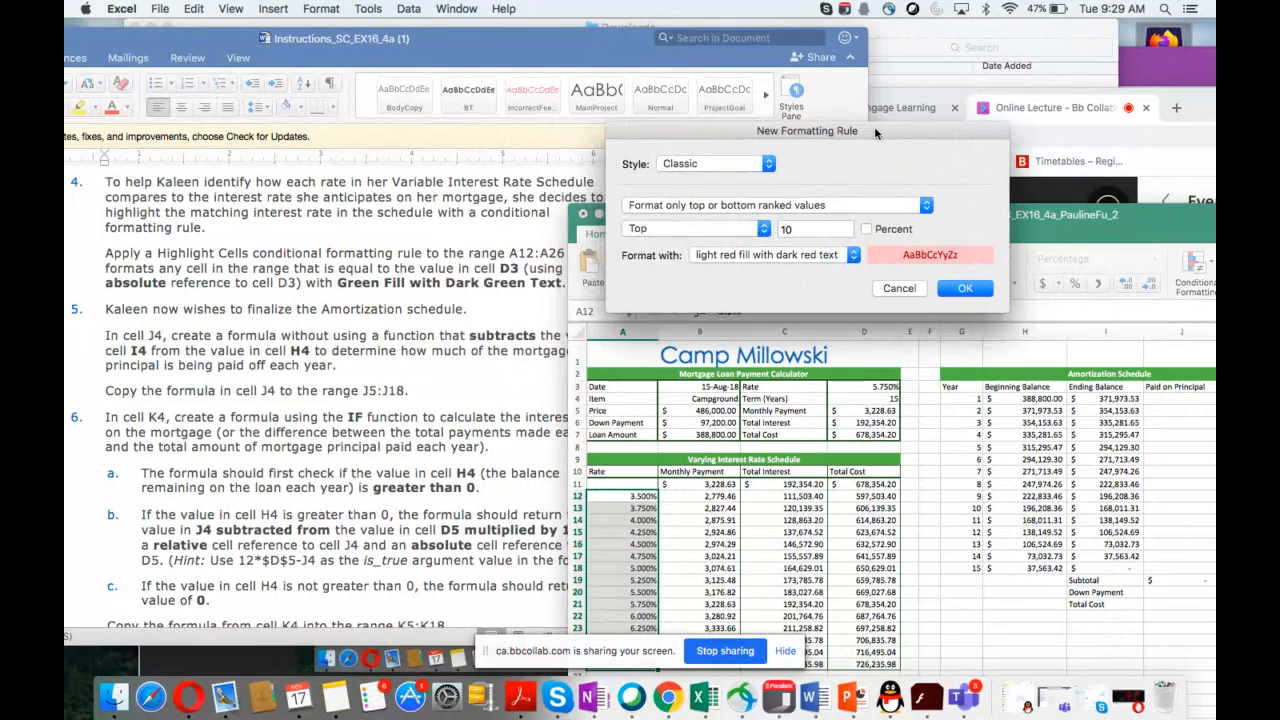
left_click(926, 205)
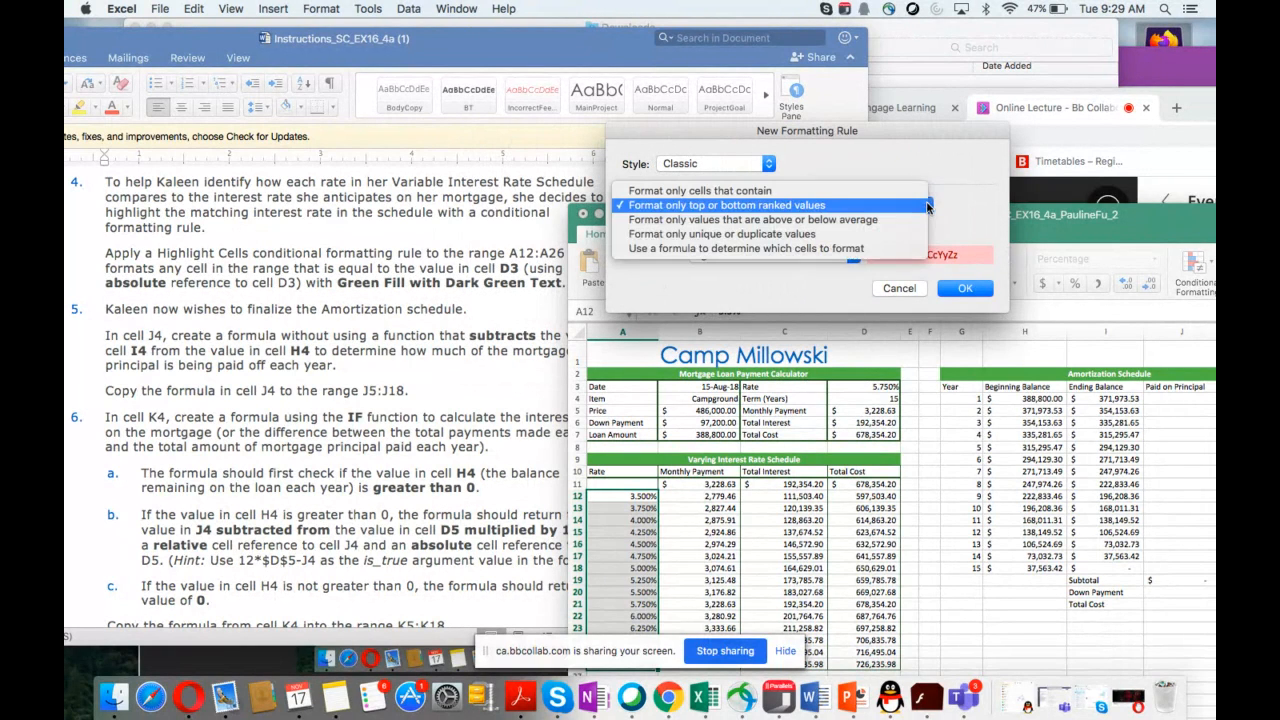
left_click(775, 192)
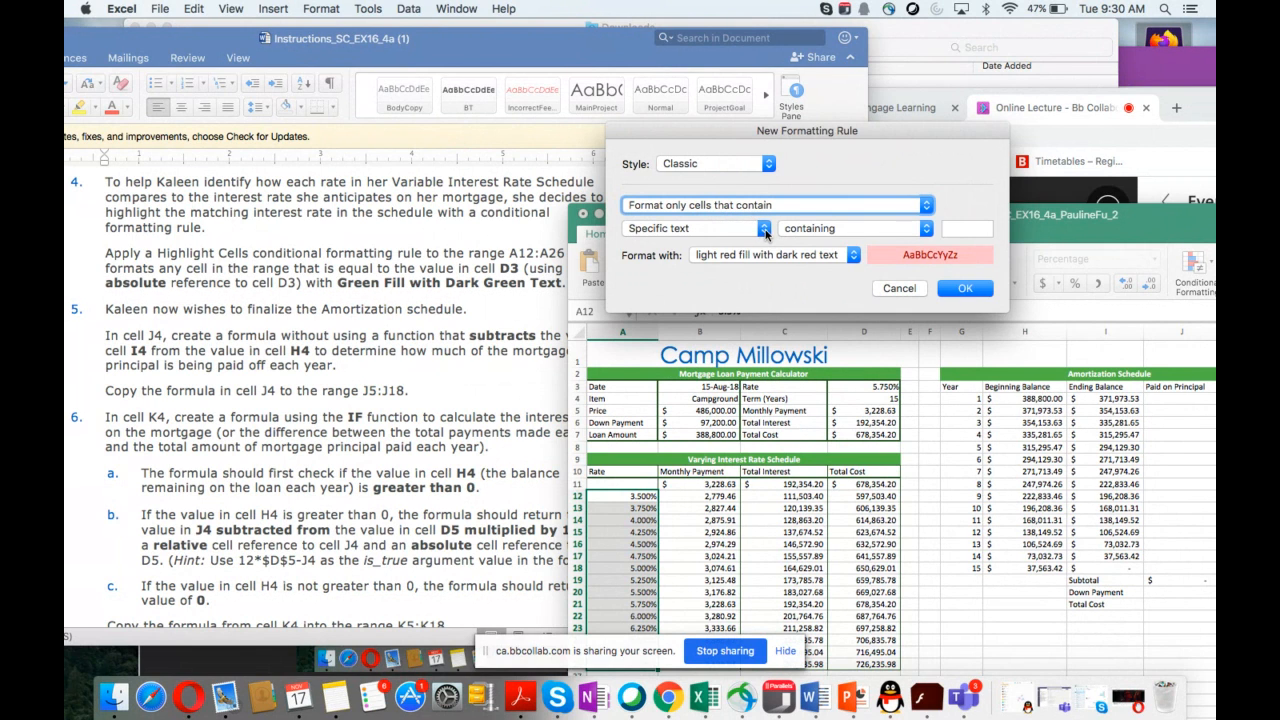
left_click(765, 230)
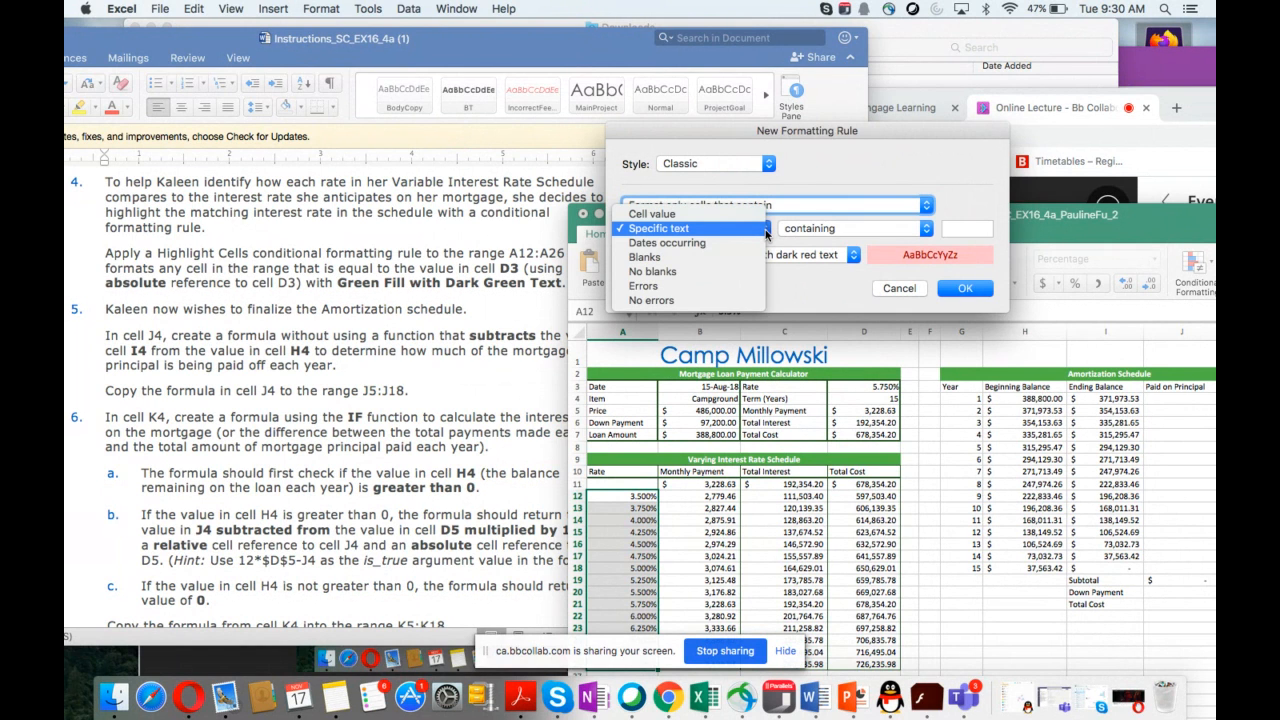
left_click(707, 215)
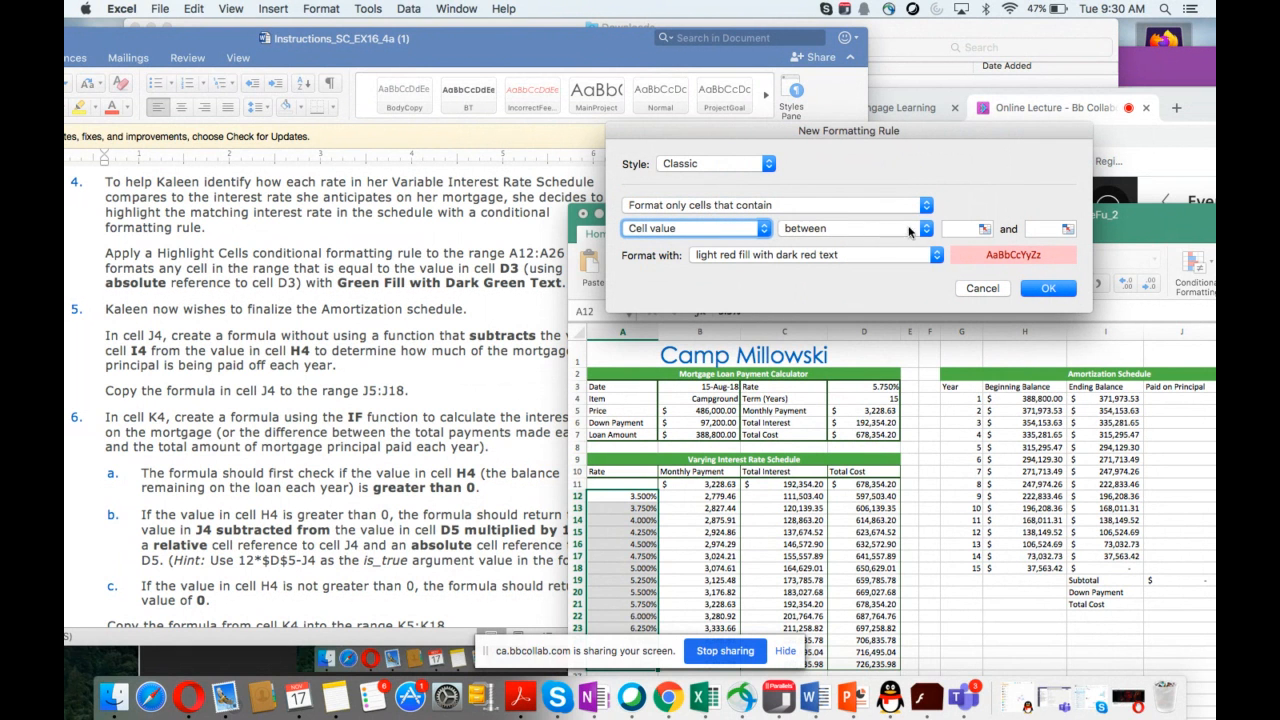
left_click(926, 230)
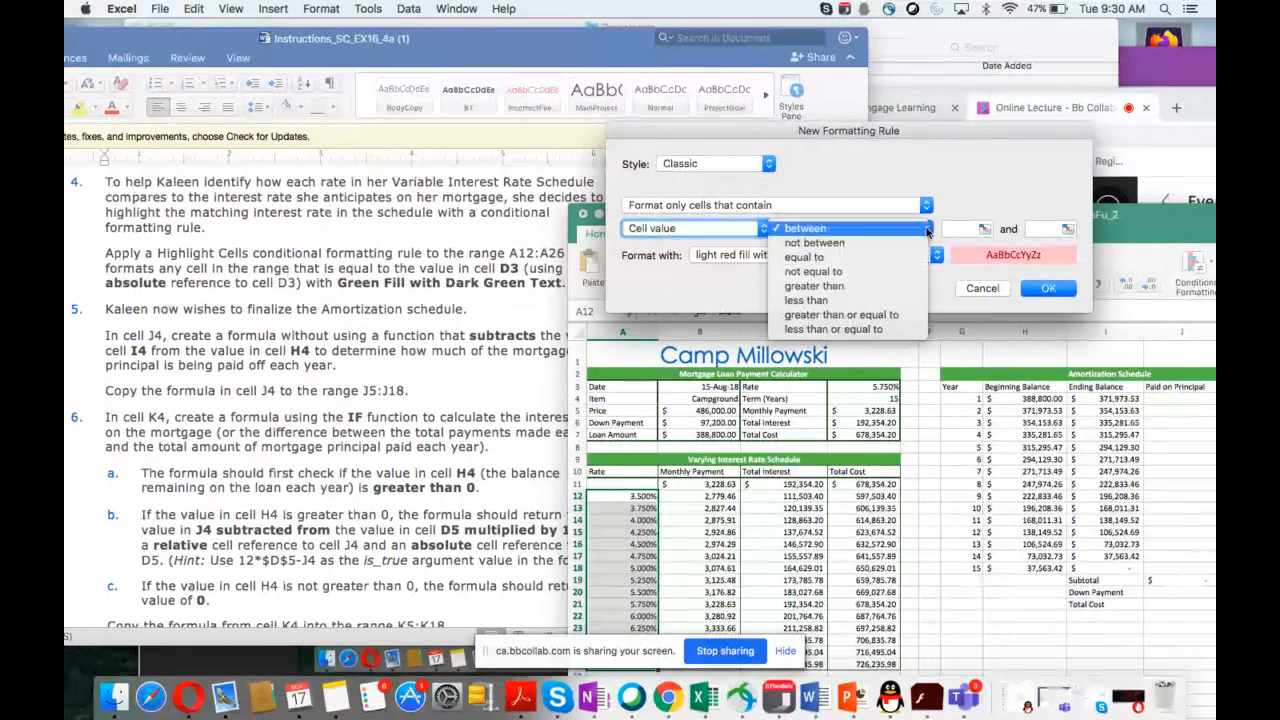
left_click(852, 258)
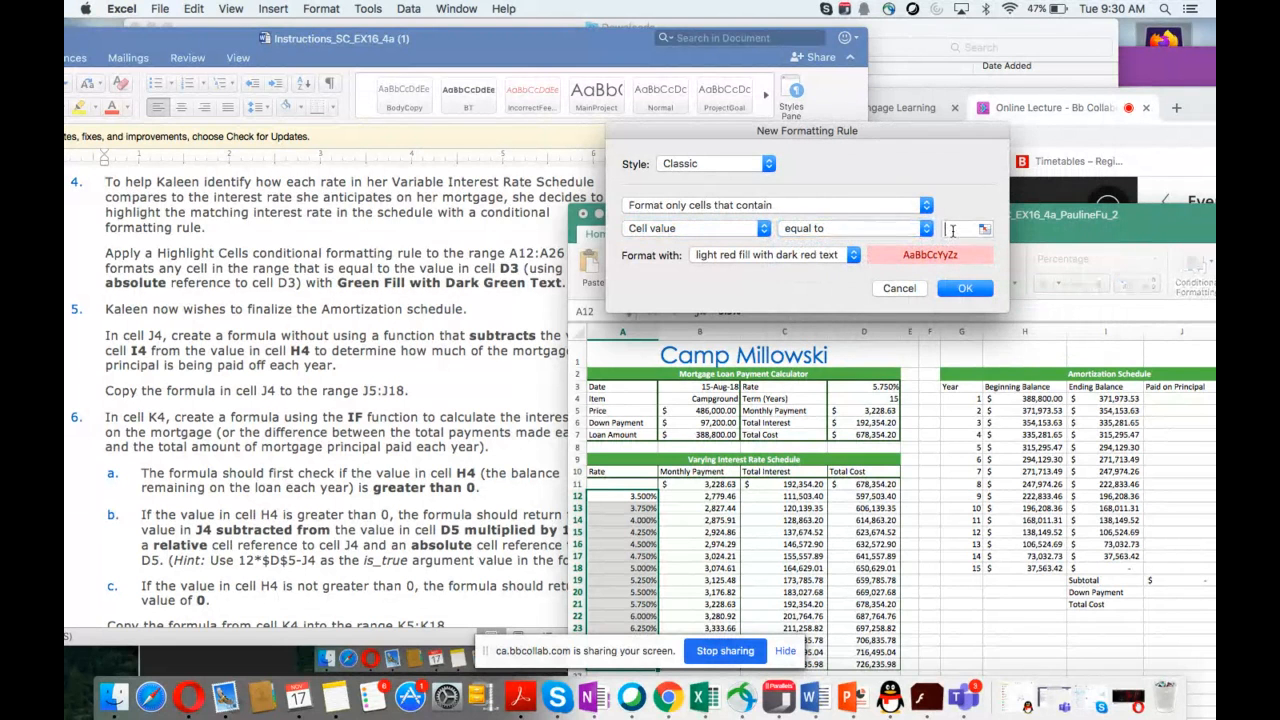
Step: Set the rule's value to $D$3 and its format to green fill with dark green text, then apply it
left_click(952, 230)
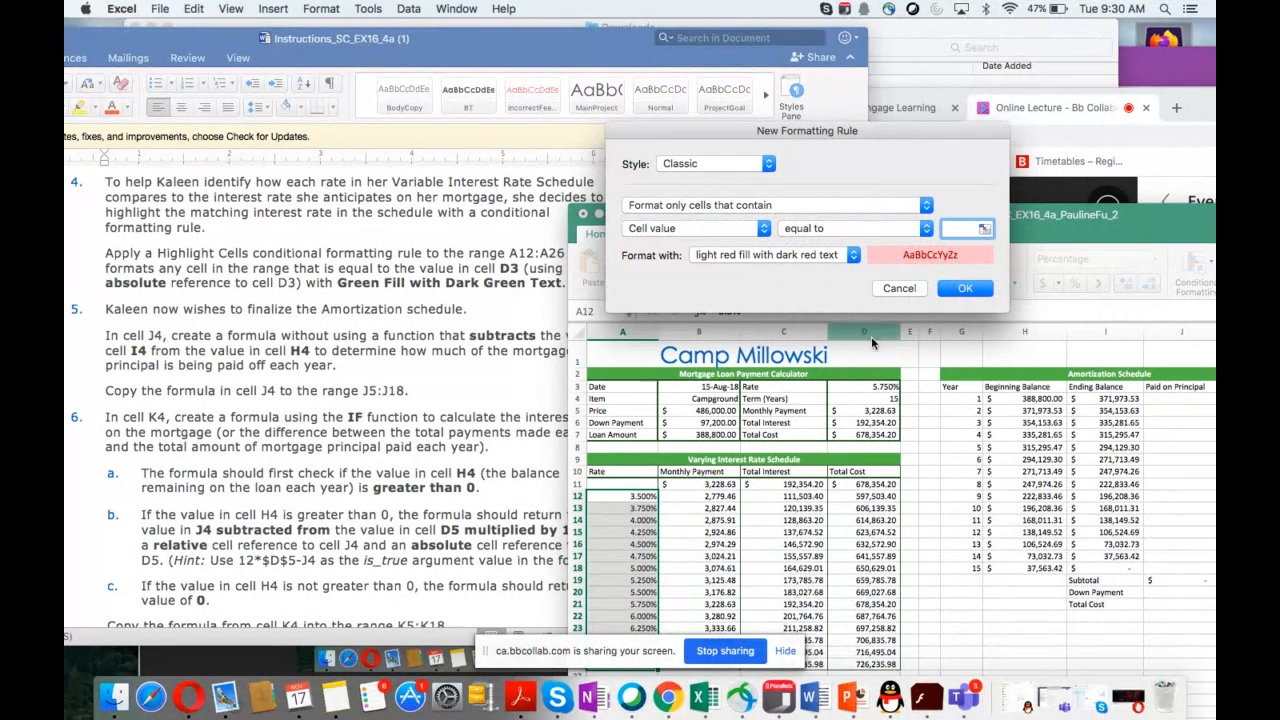
left_click(857, 387)
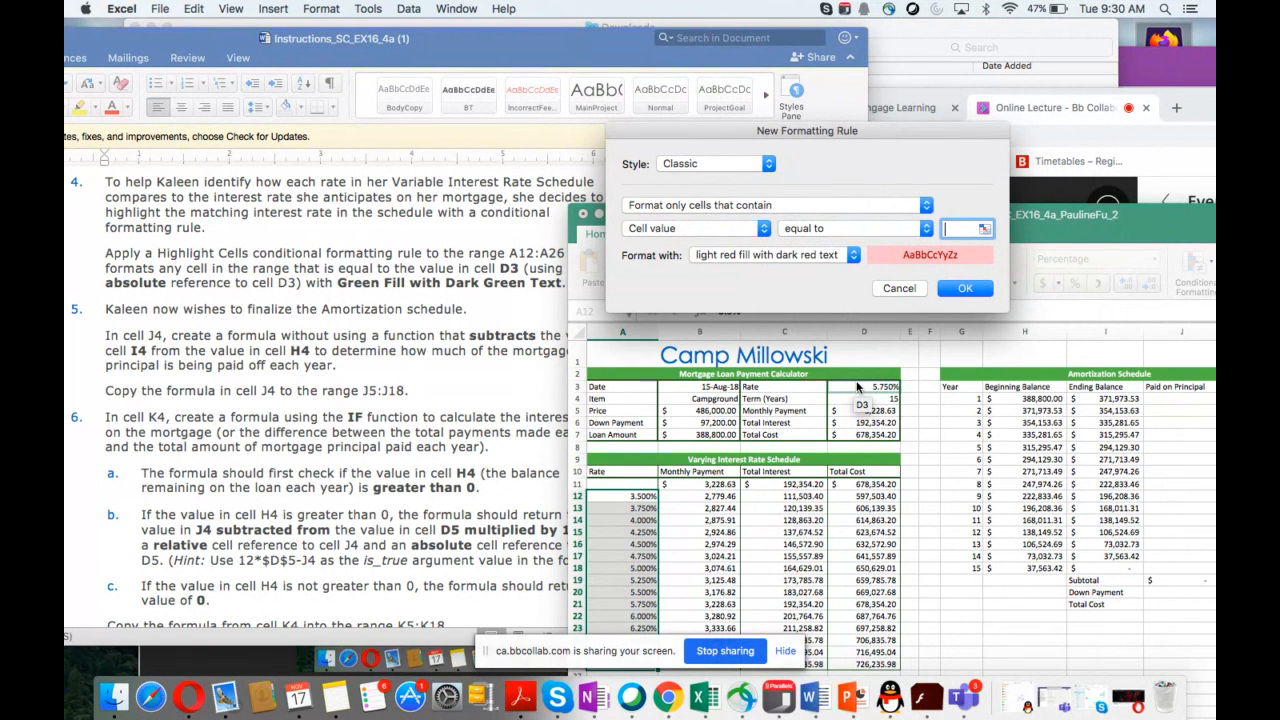
left_click(857, 387)
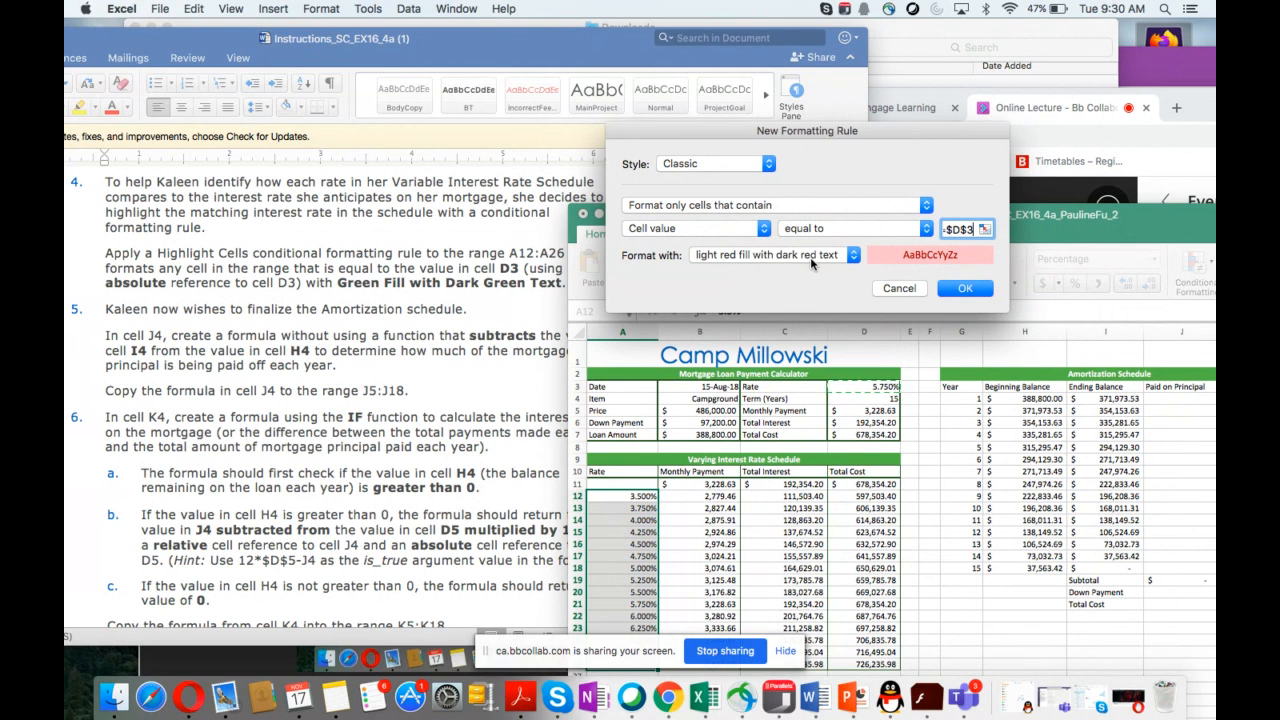
left_click(853, 258)
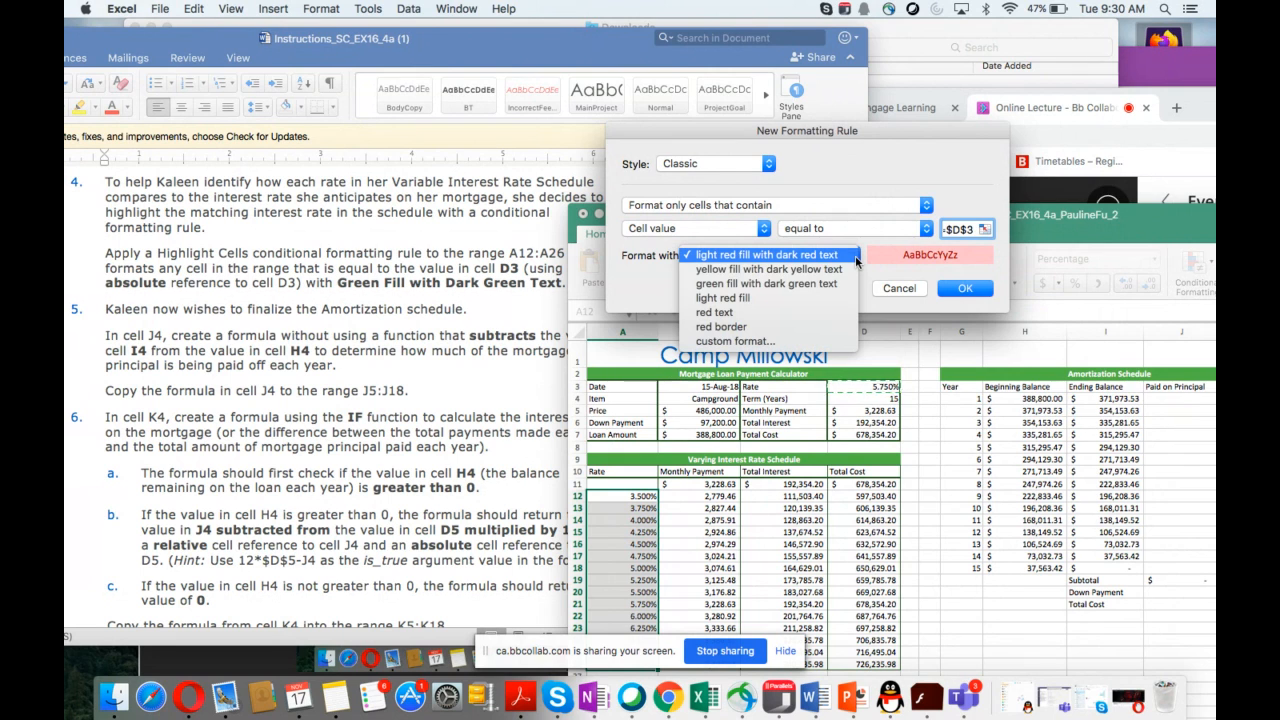
left_click(805, 286)
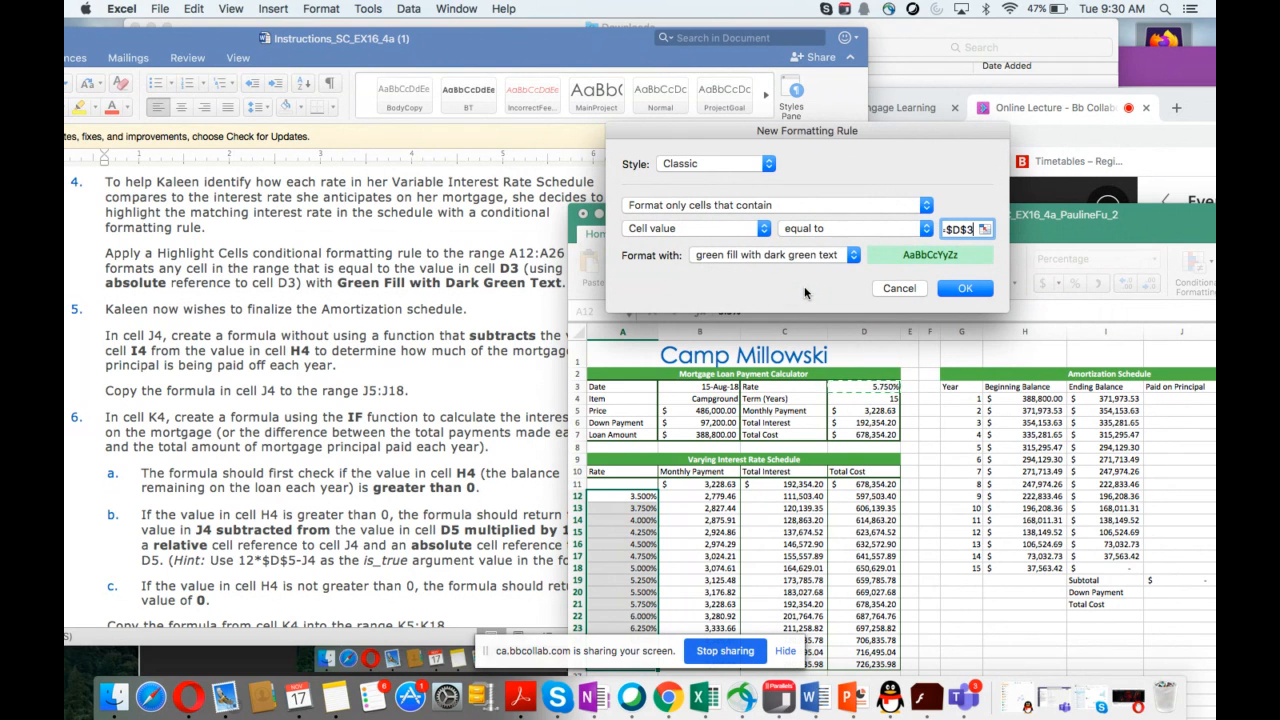
left_click(966, 289)
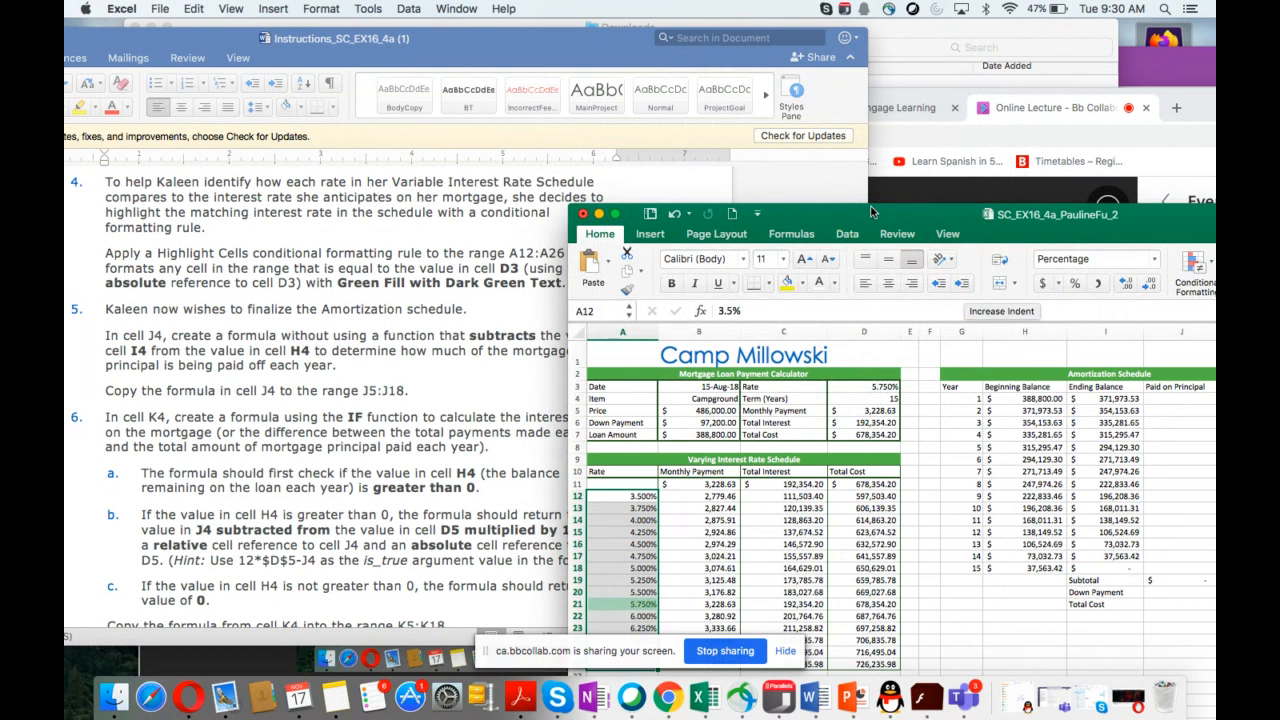
Step: In J4, enter a formula without a function that subtracts I4 from H4
left_click_drag(886, 214, 950, 55)
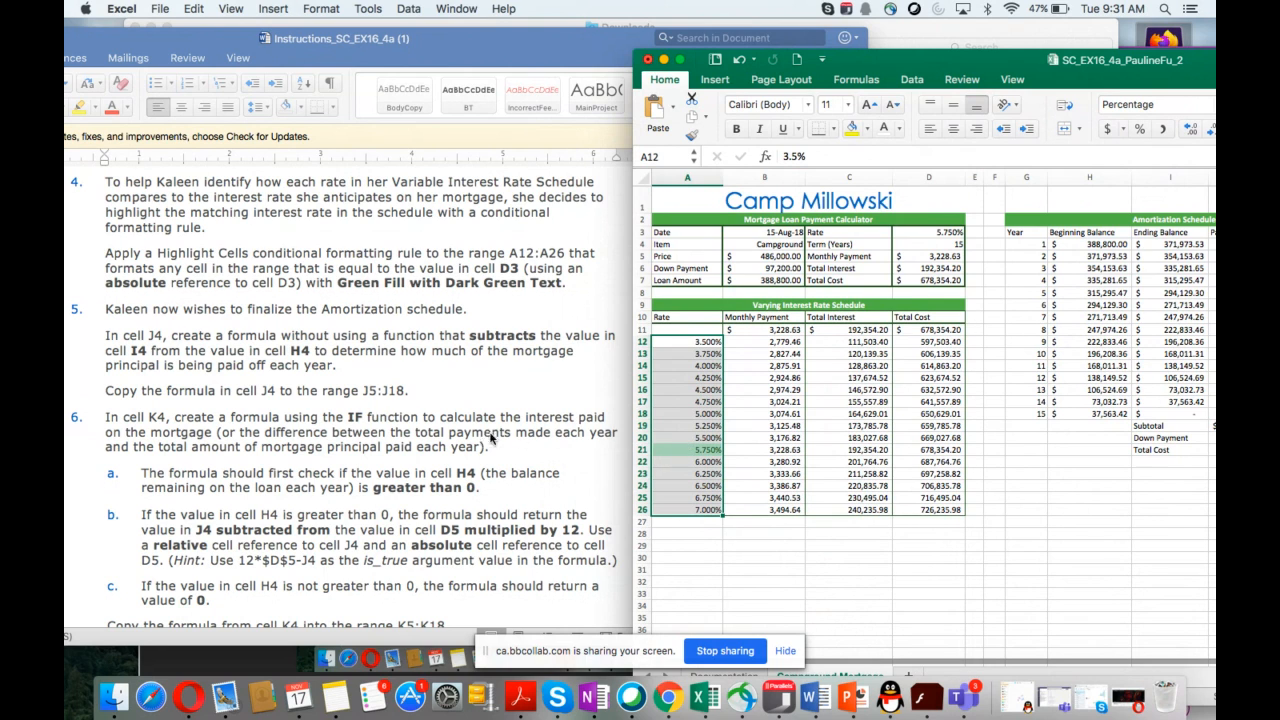
scroll(476, 440, "down", 2)
scroll(476, 440, "down", 5)
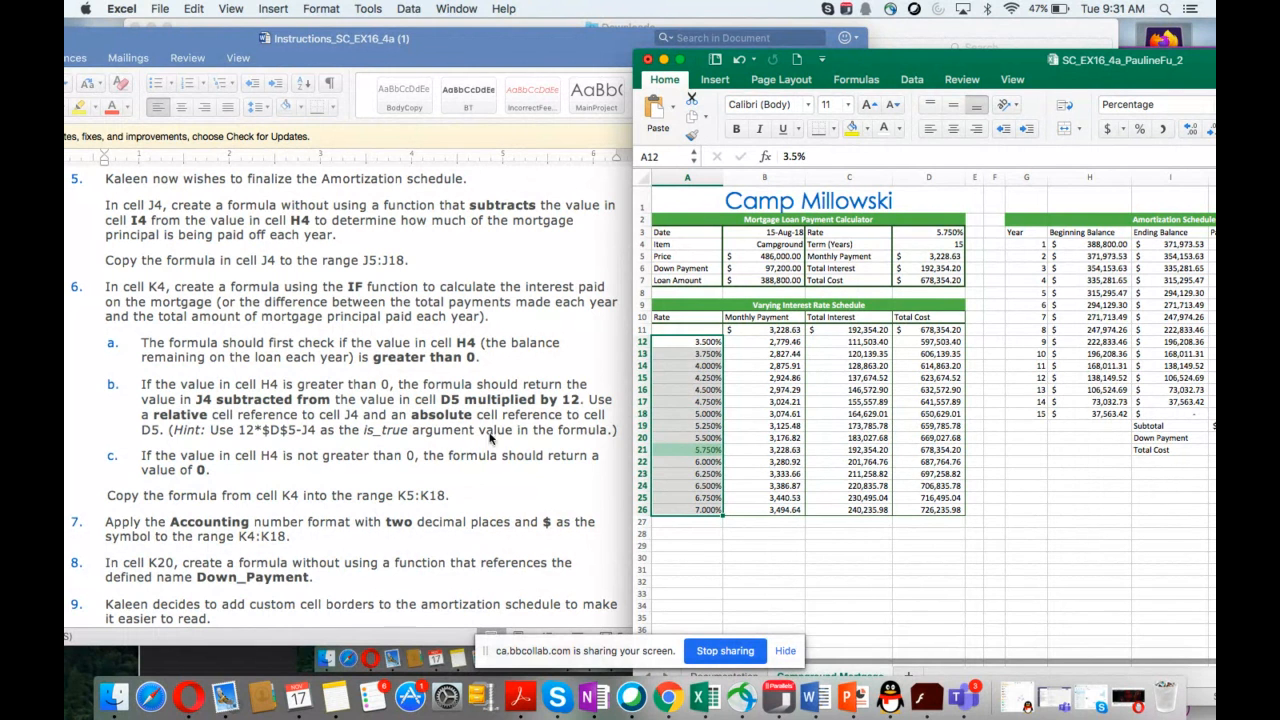
scroll(1059, 443, "right", 3)
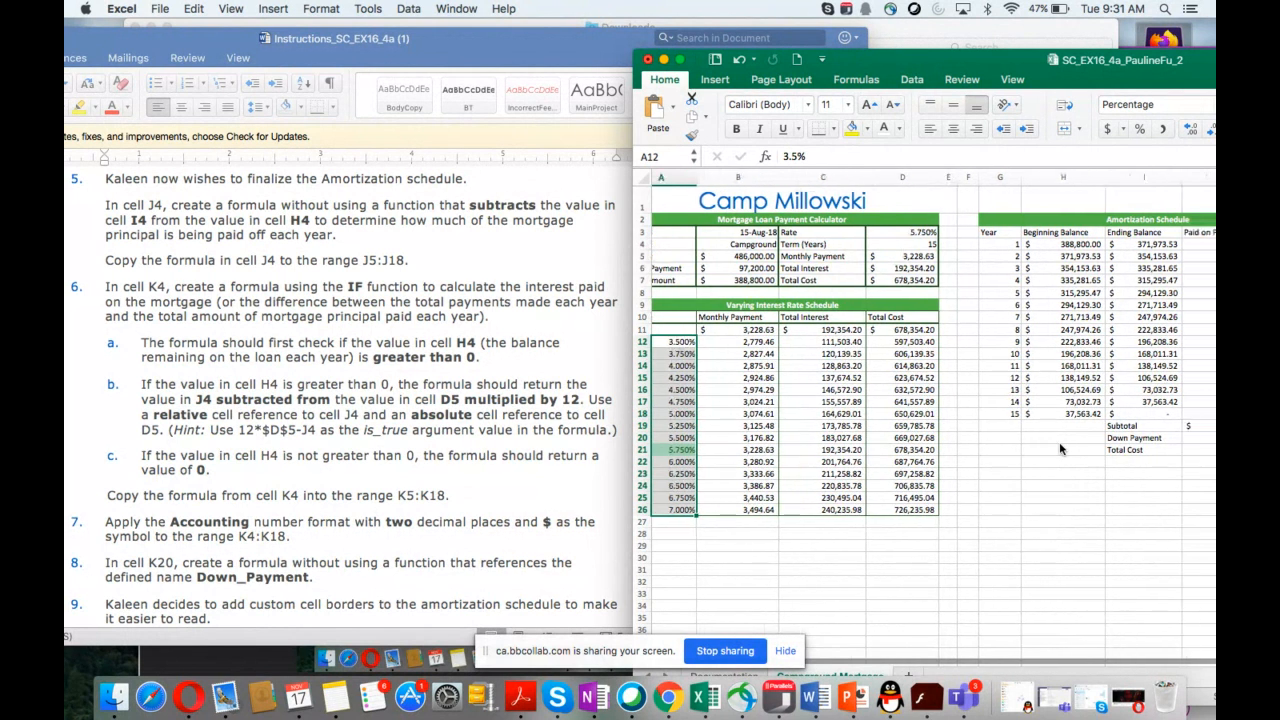
scroll(1059, 442, "right", 2)
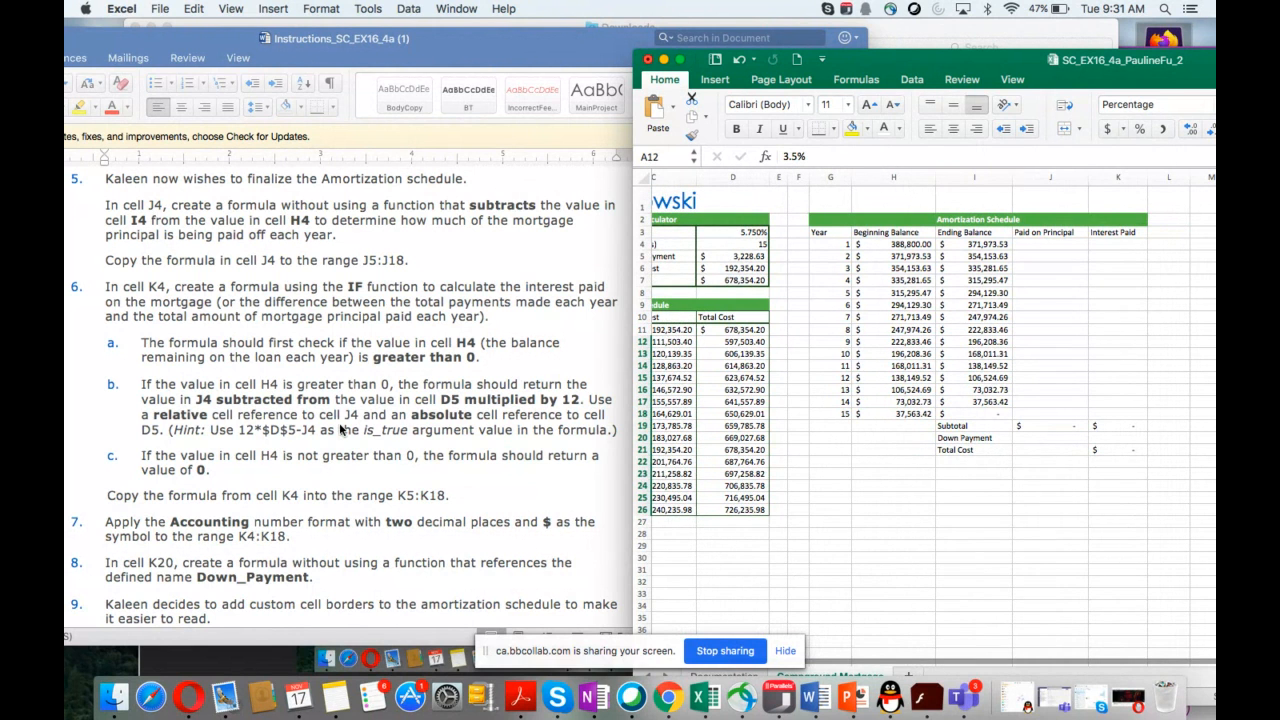
scroll(343, 430, "down", 1)
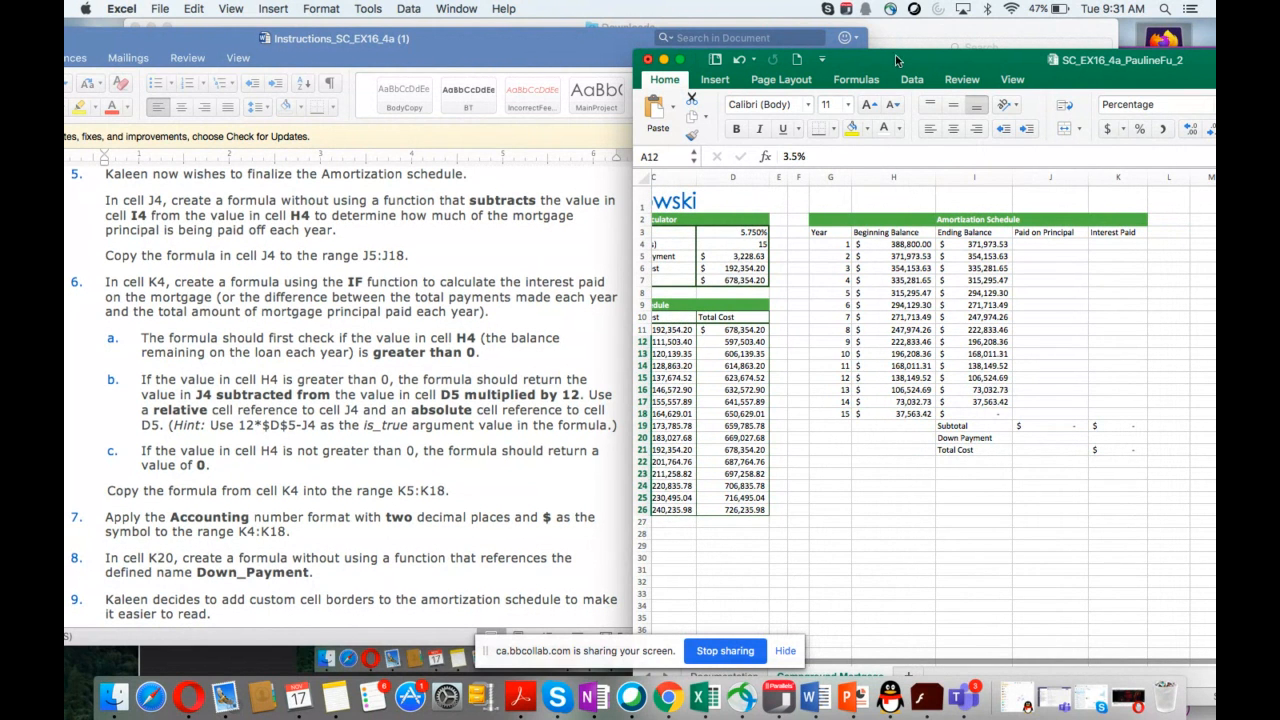
left_click_drag(892, 66, 688, 235)
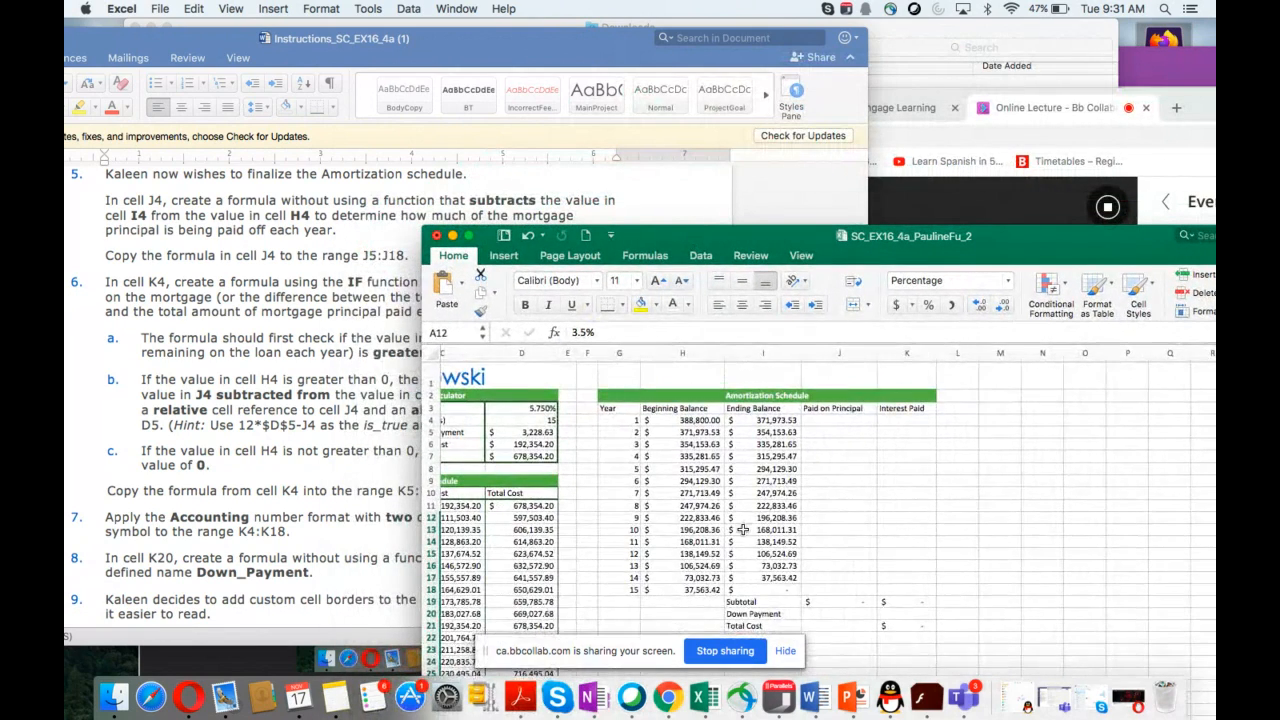
scroll(742, 525, "left", 3)
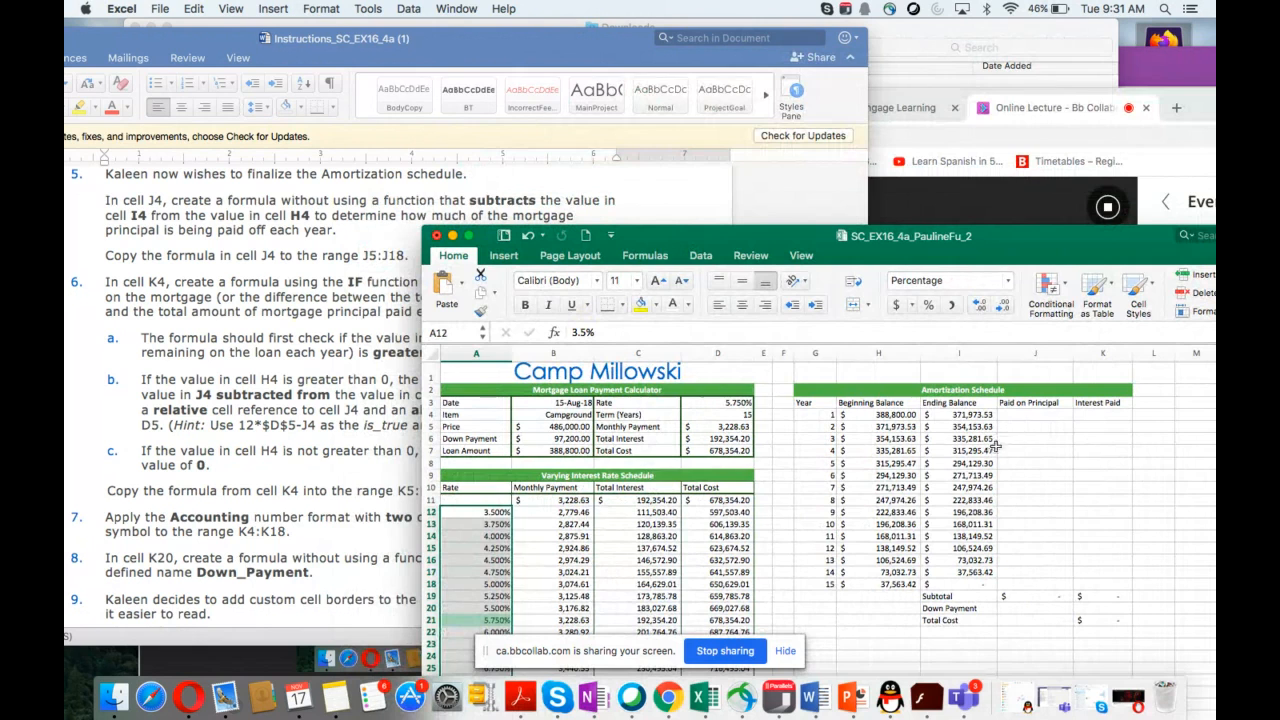
left_click(1019, 421)
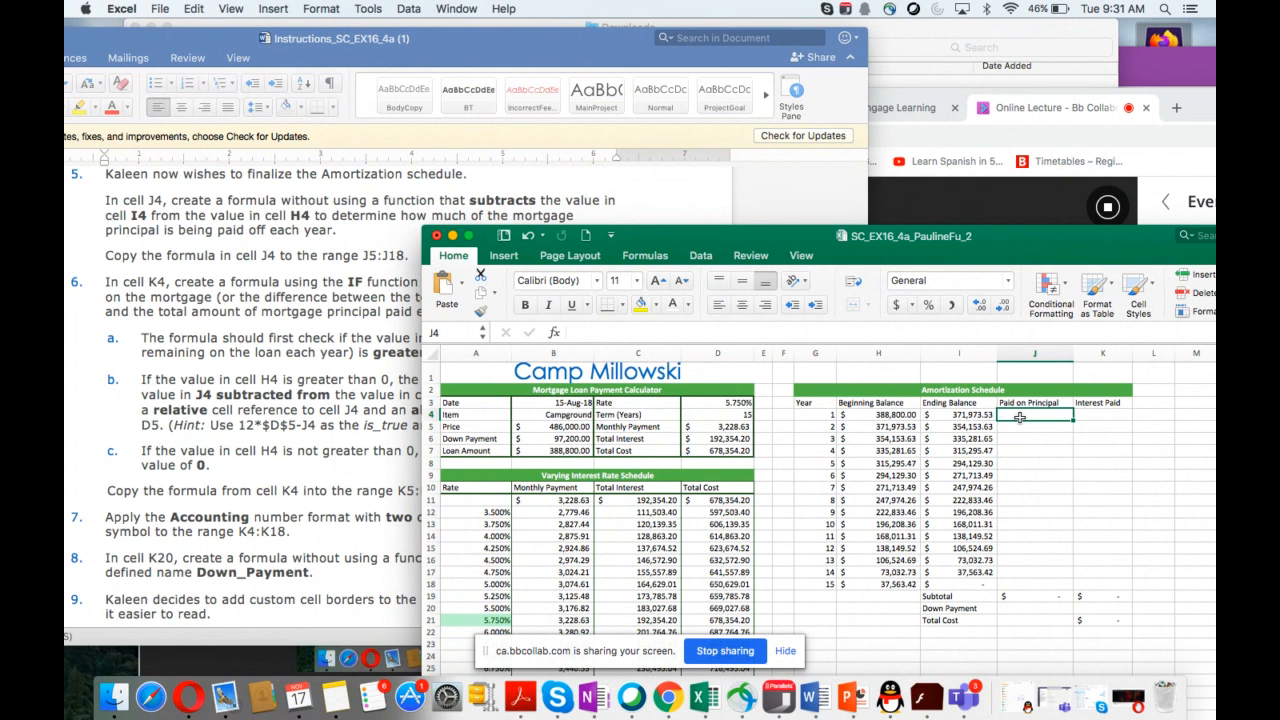
type("=")
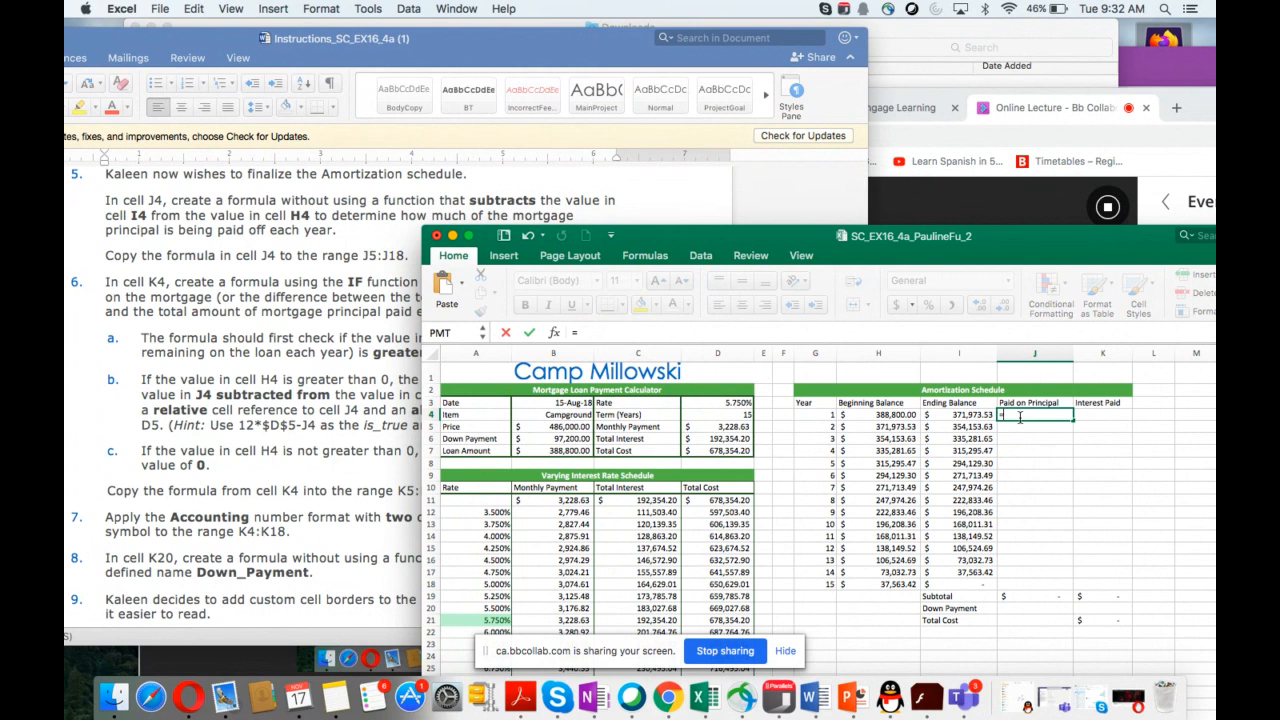
type("h4")
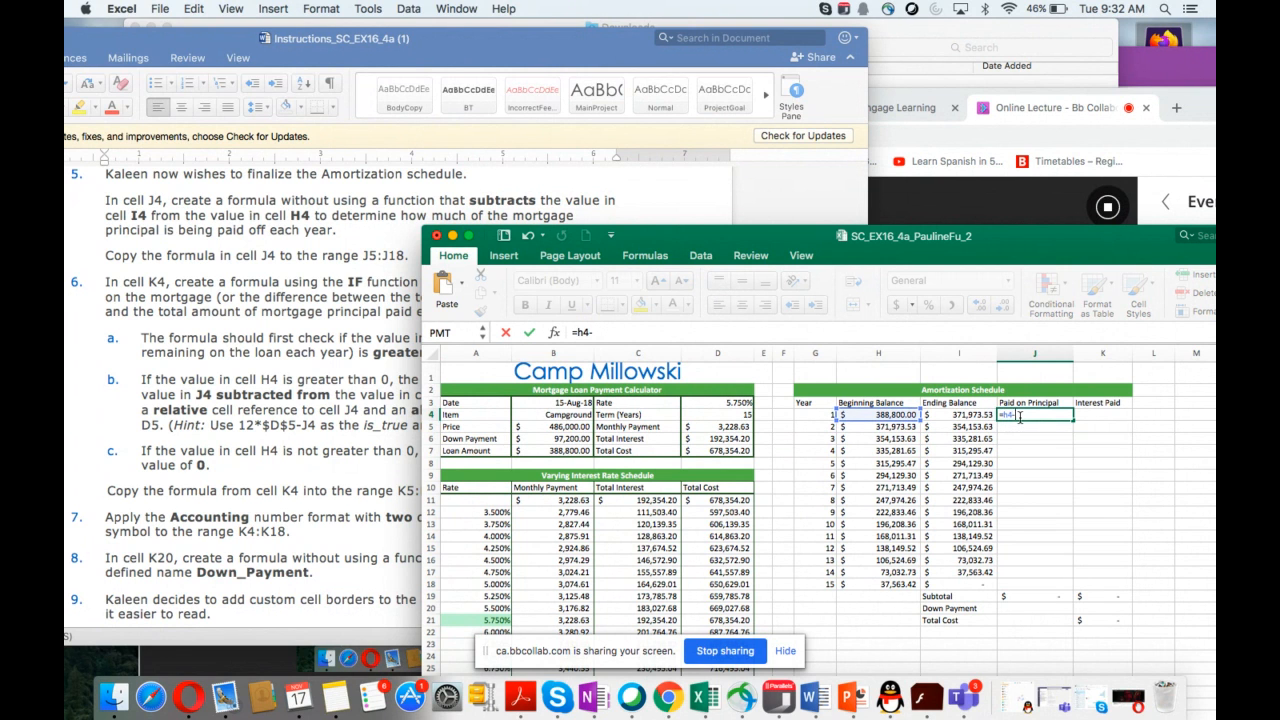
type("-i4")
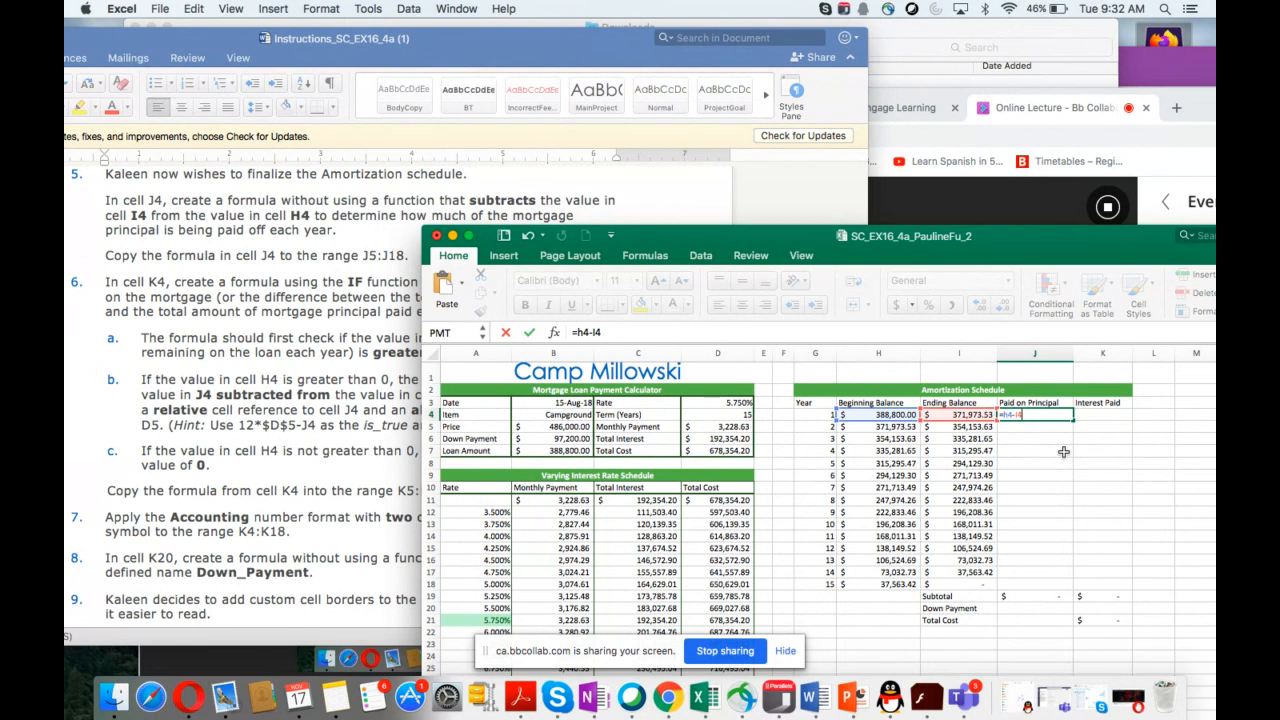
key("Return")
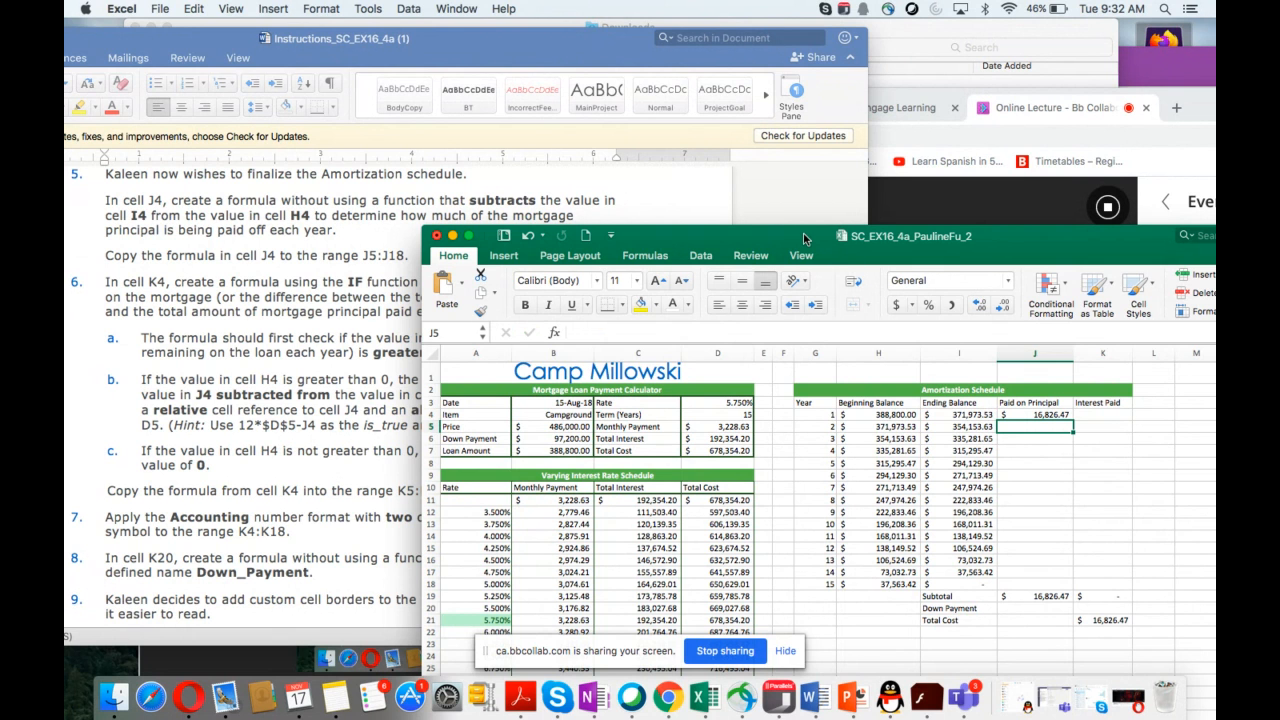
Step: Copy the J4 formula down to the range J5:J18
left_click_drag(803, 233, 810, 244)
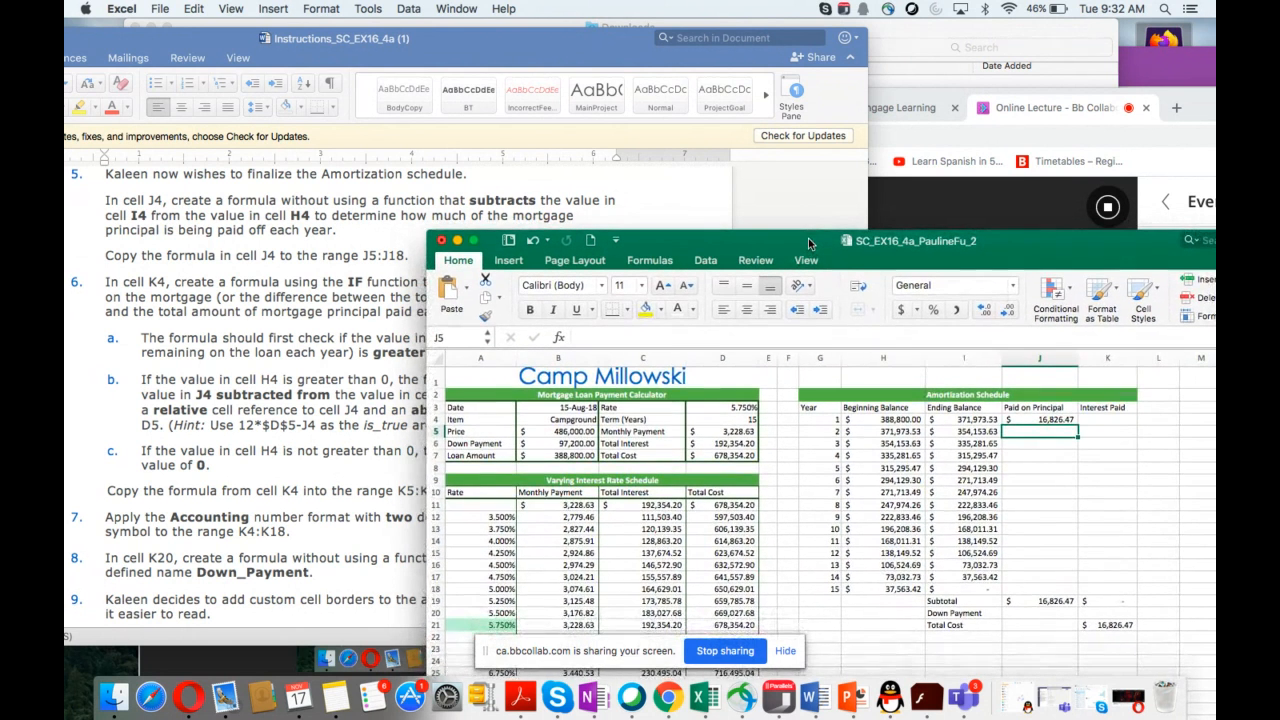
left_click(1030, 419)
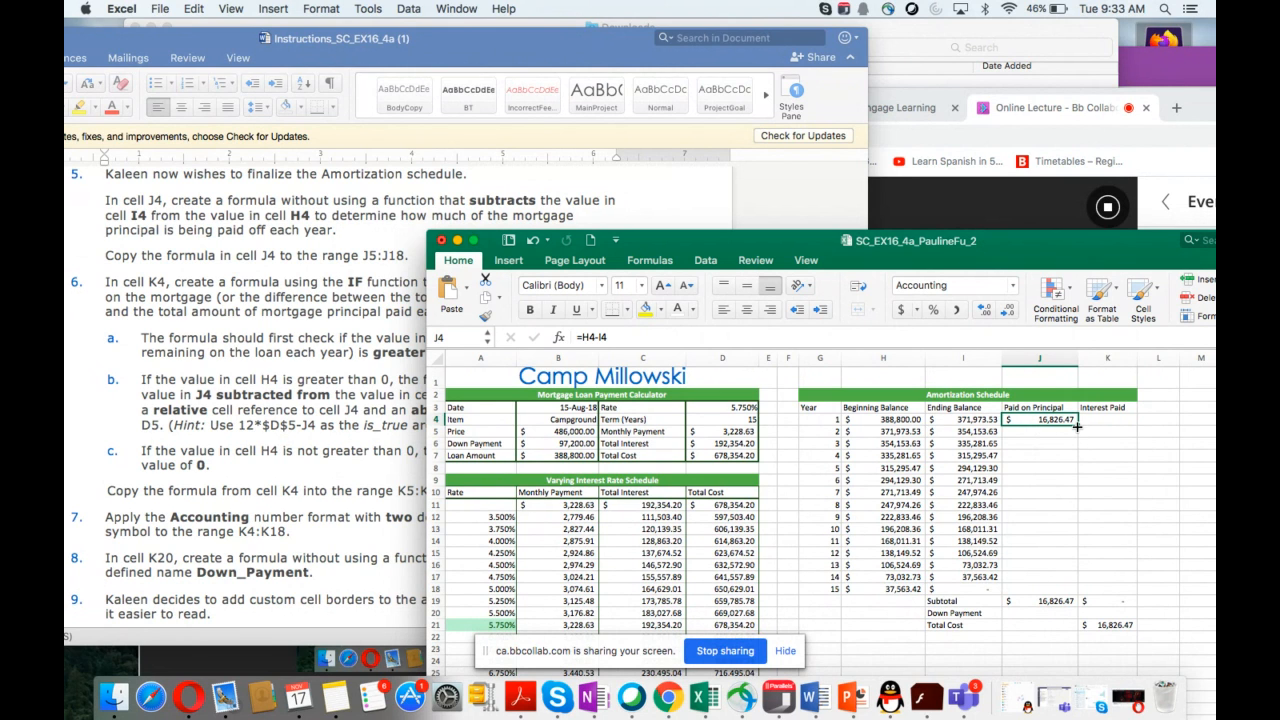
left_click_drag(1077, 427, 1063, 580)
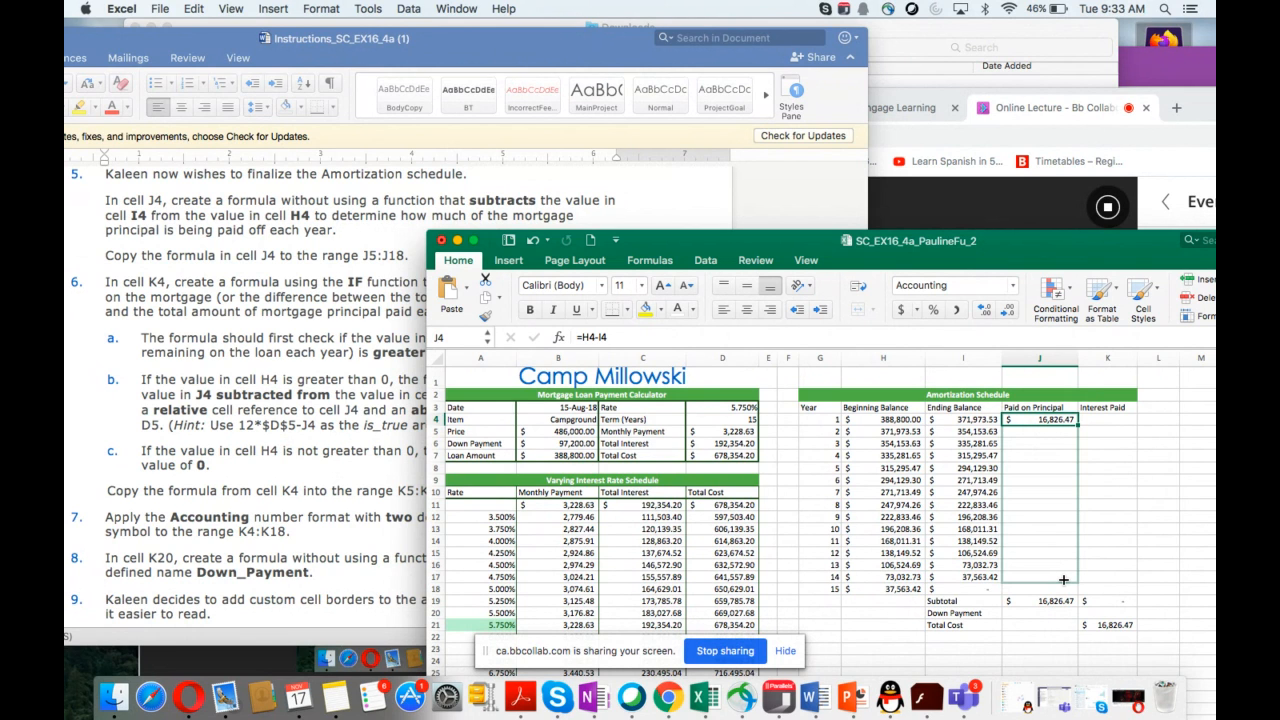
left_click_drag(1063, 580, 1066, 591)
left_click_drag(1066, 591, 1066, 591)
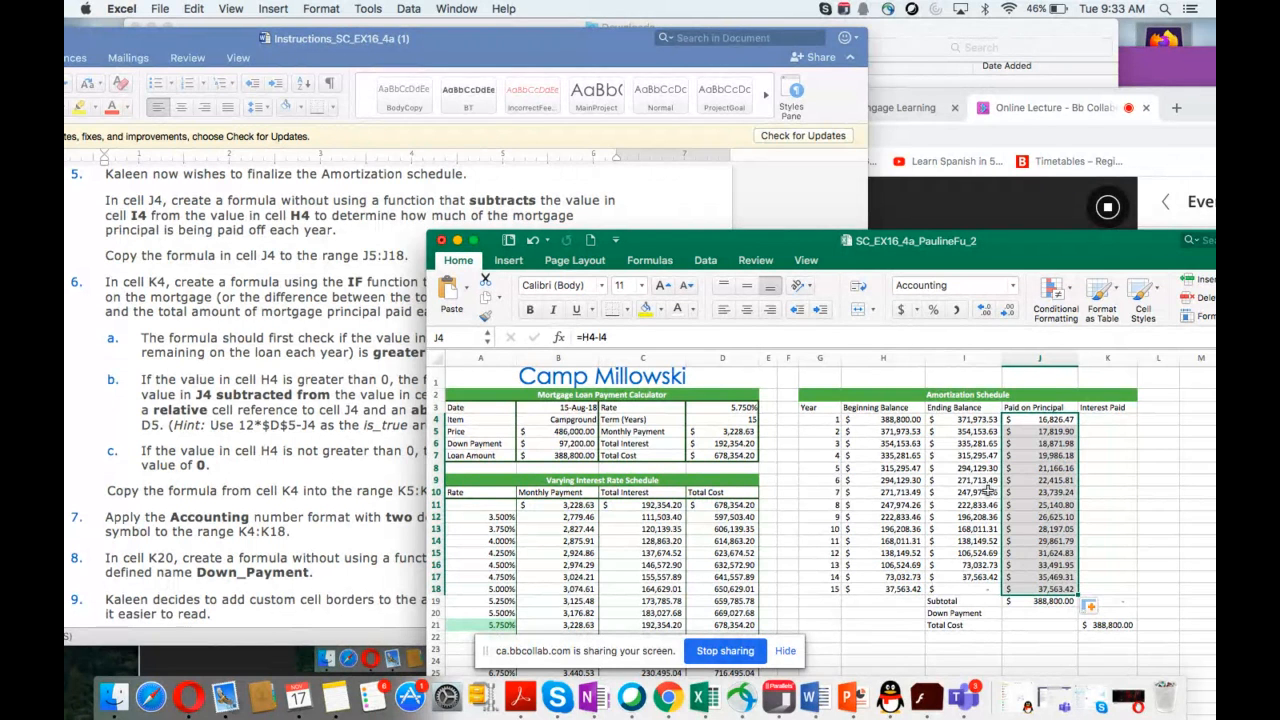
Step: In K4, enter an IF formula that returns $D$5*12-J4 when H4 is greater than 0, and 0 otherwise
scroll(262, 470, "down", 5)
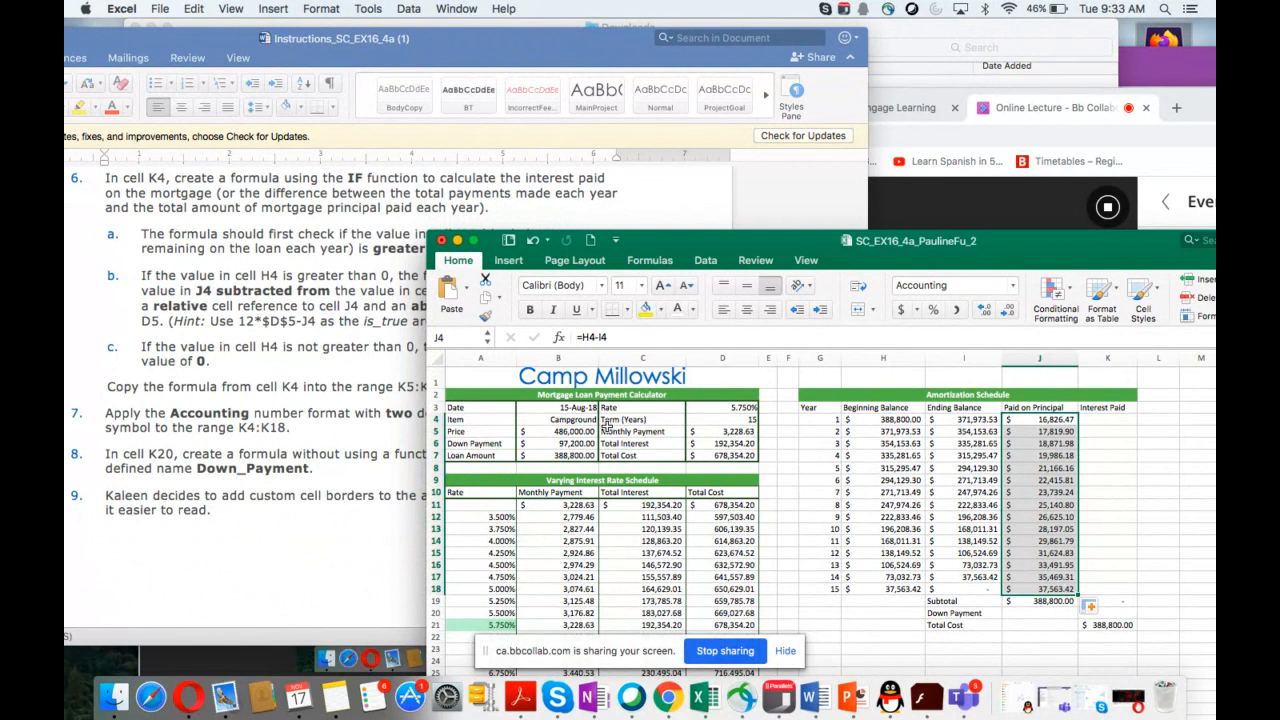
left_click(1100, 422)
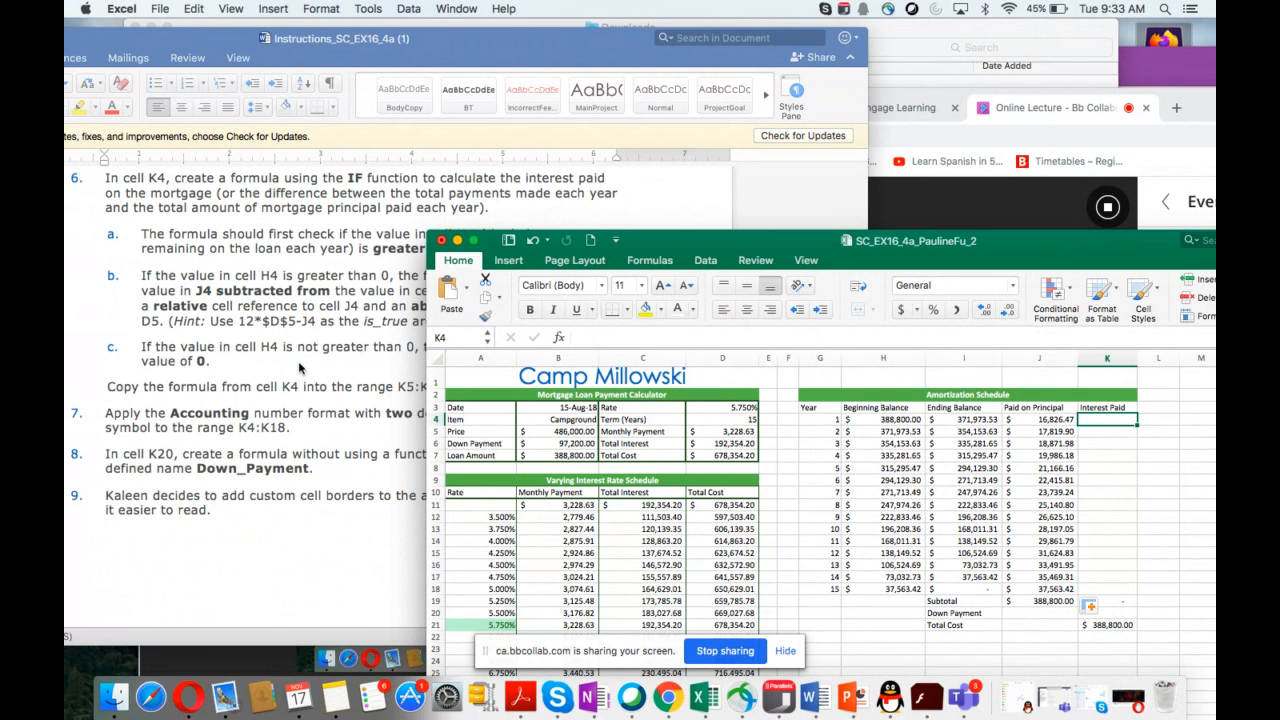
scroll(298, 361, "down", 3)
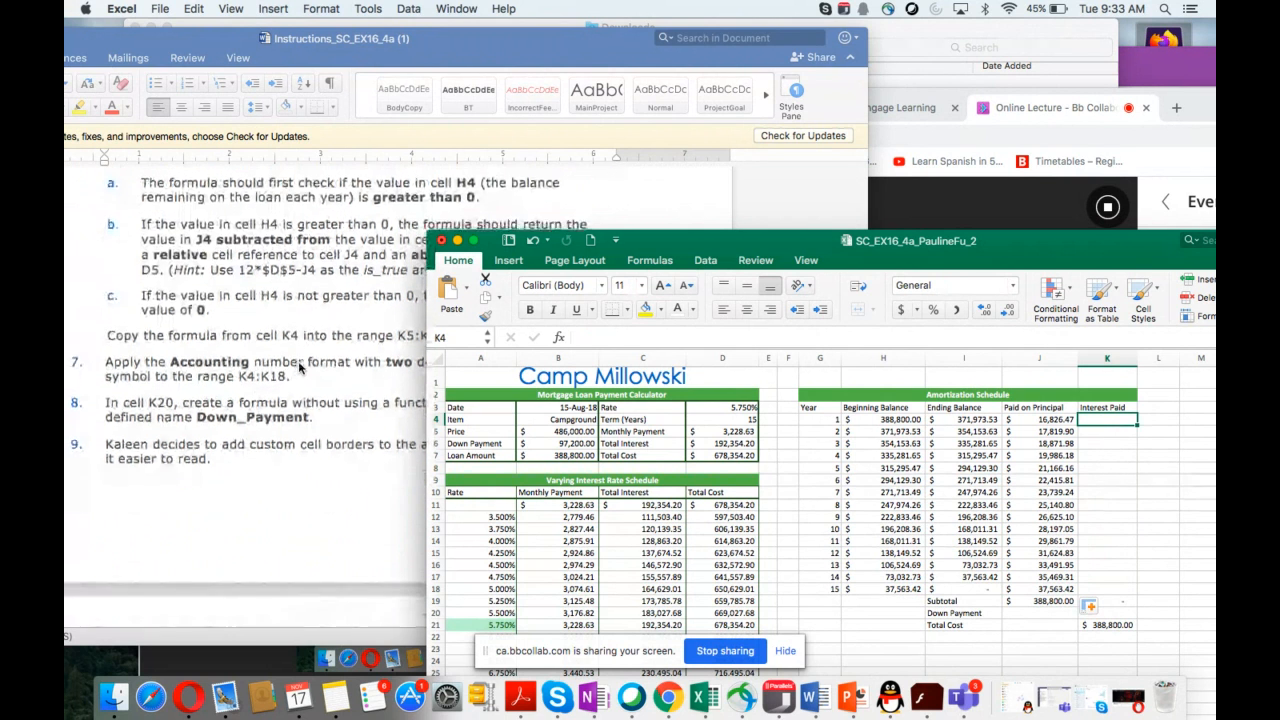
scroll(299, 362, "up", 1)
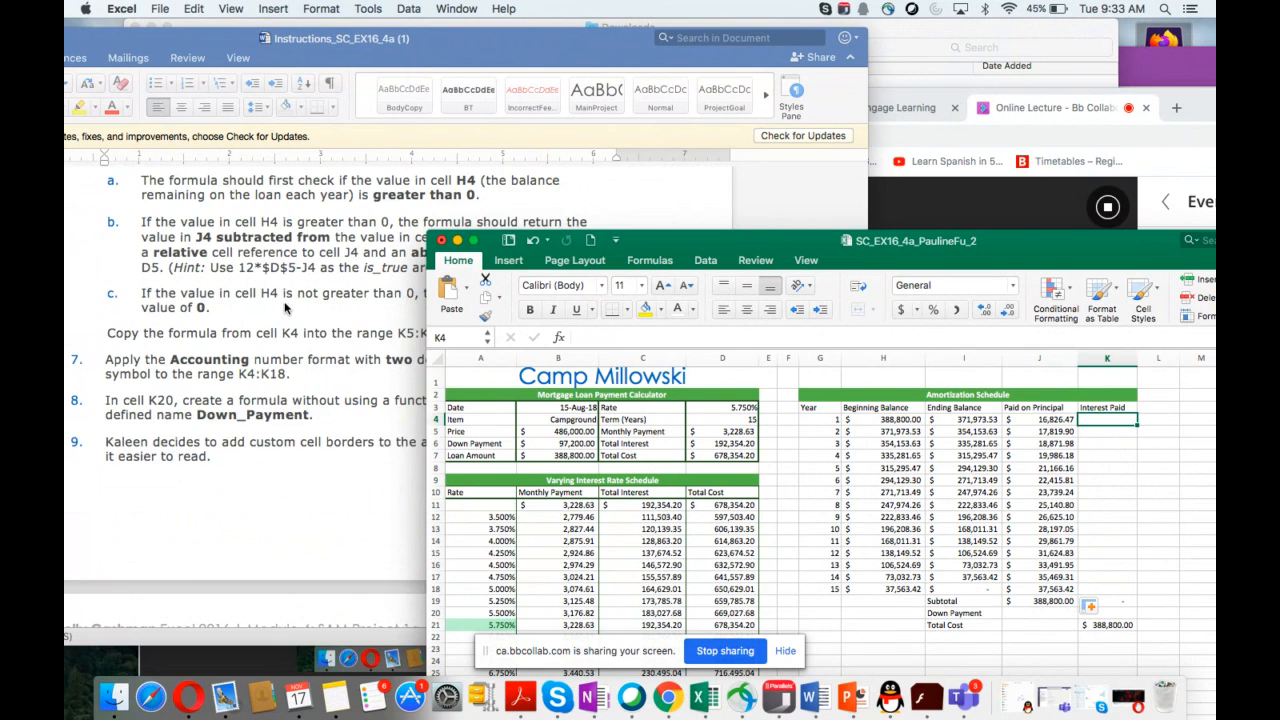
scroll(285, 308, "up", 4)
scroll(285, 308, "down", 4)
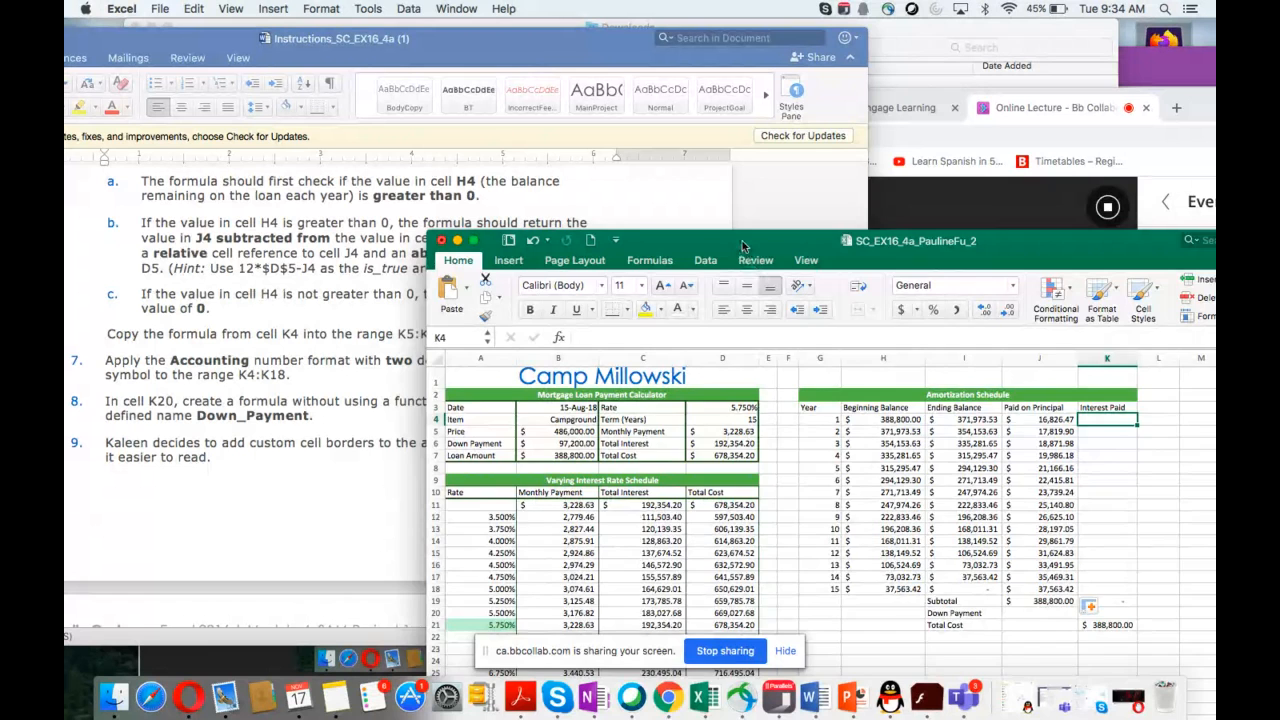
left_click_drag(743, 247, 732, 294)
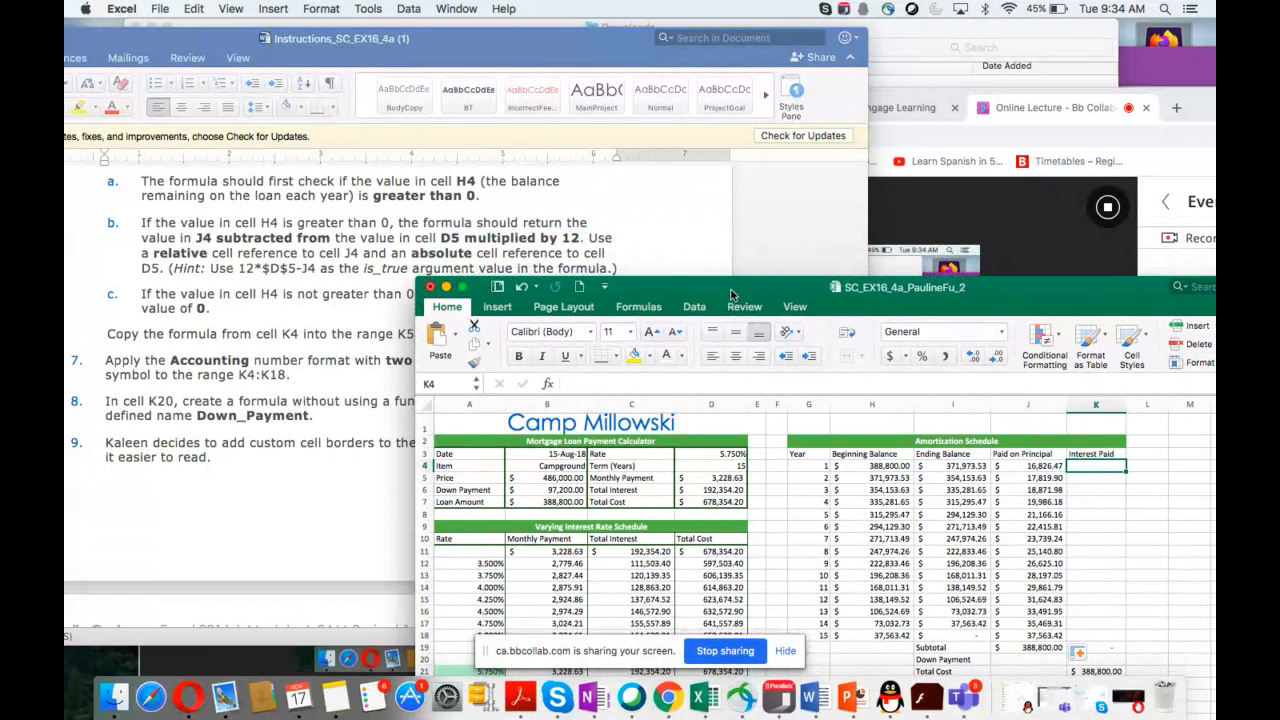
left_click(1089, 466)
type("=if(")
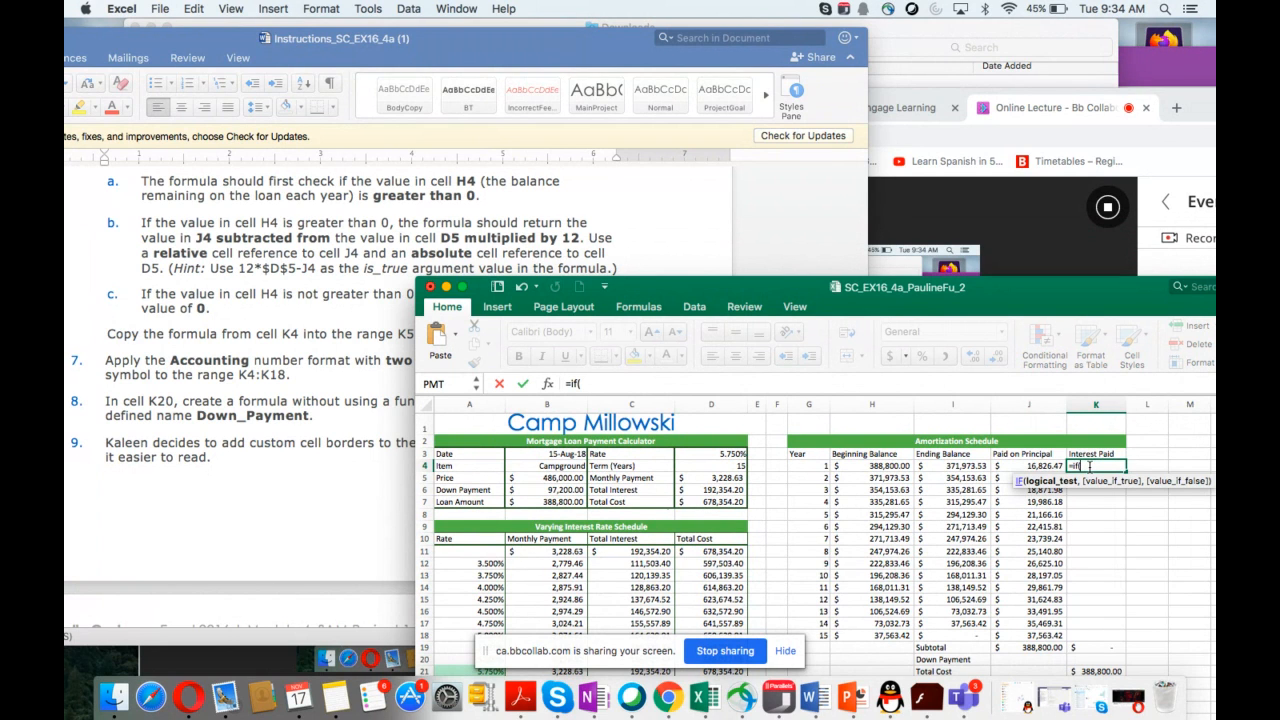
left_click(876, 466)
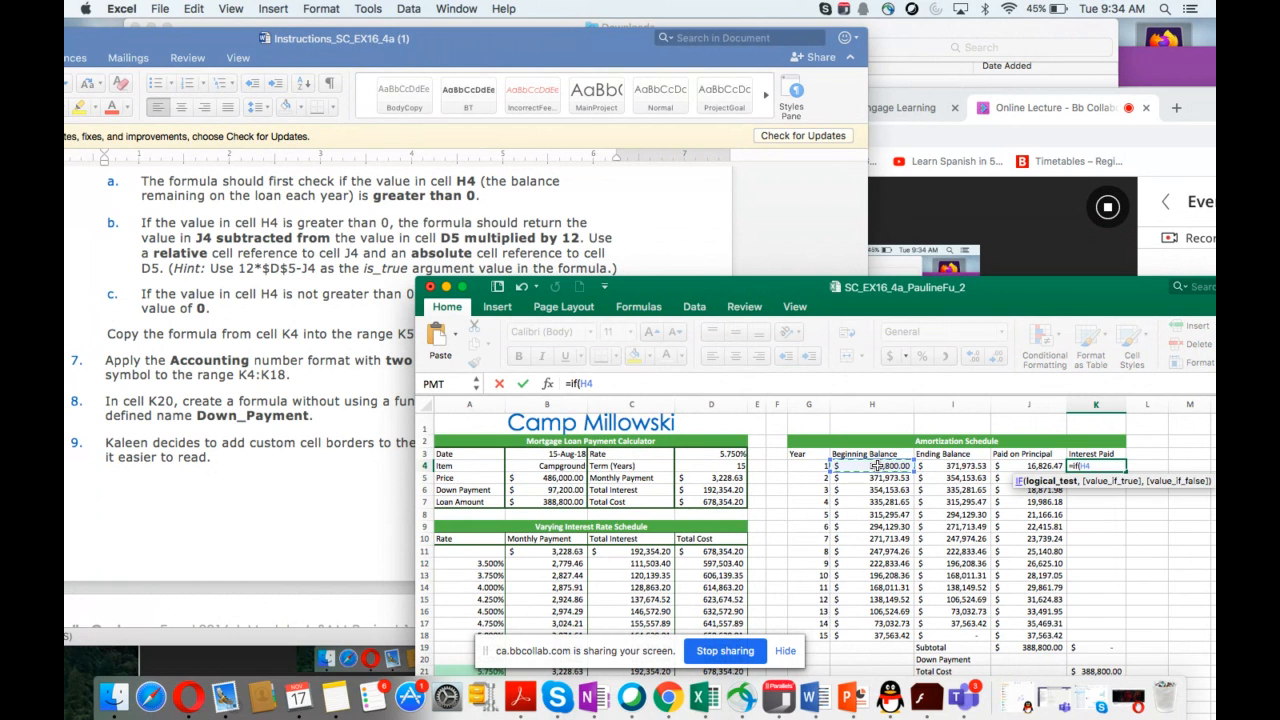
type(">0,")
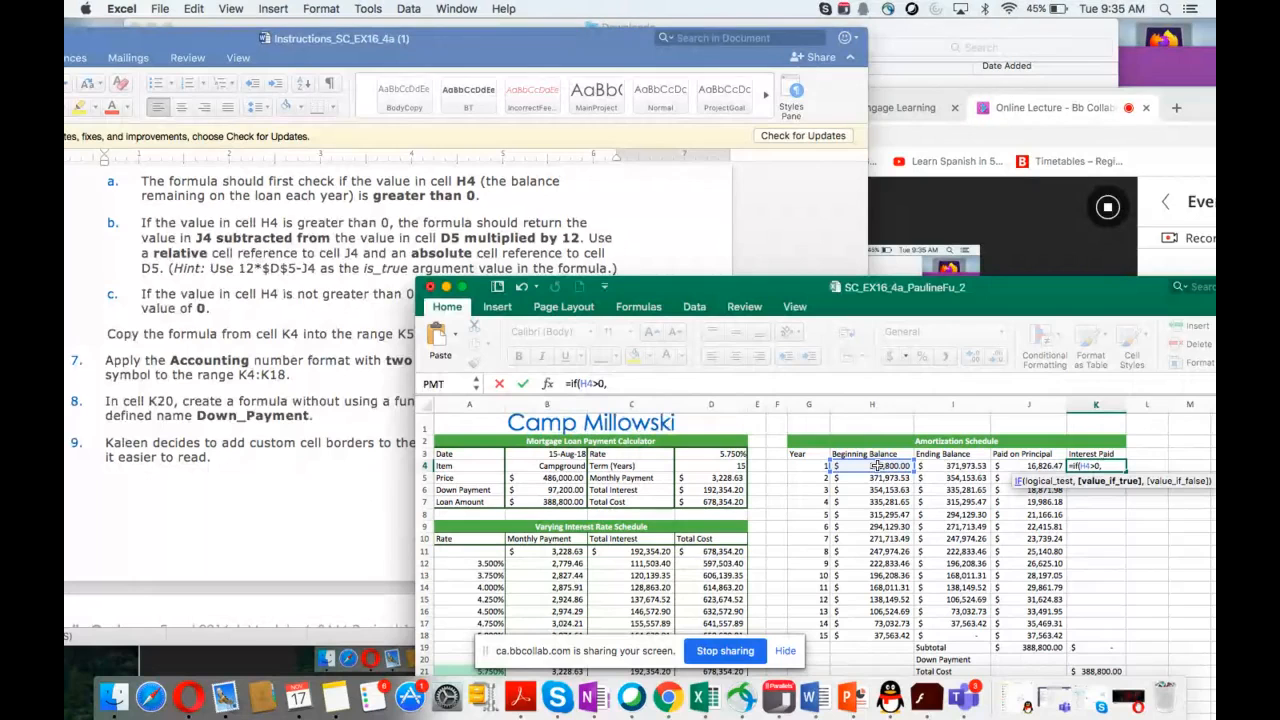
type("d5")
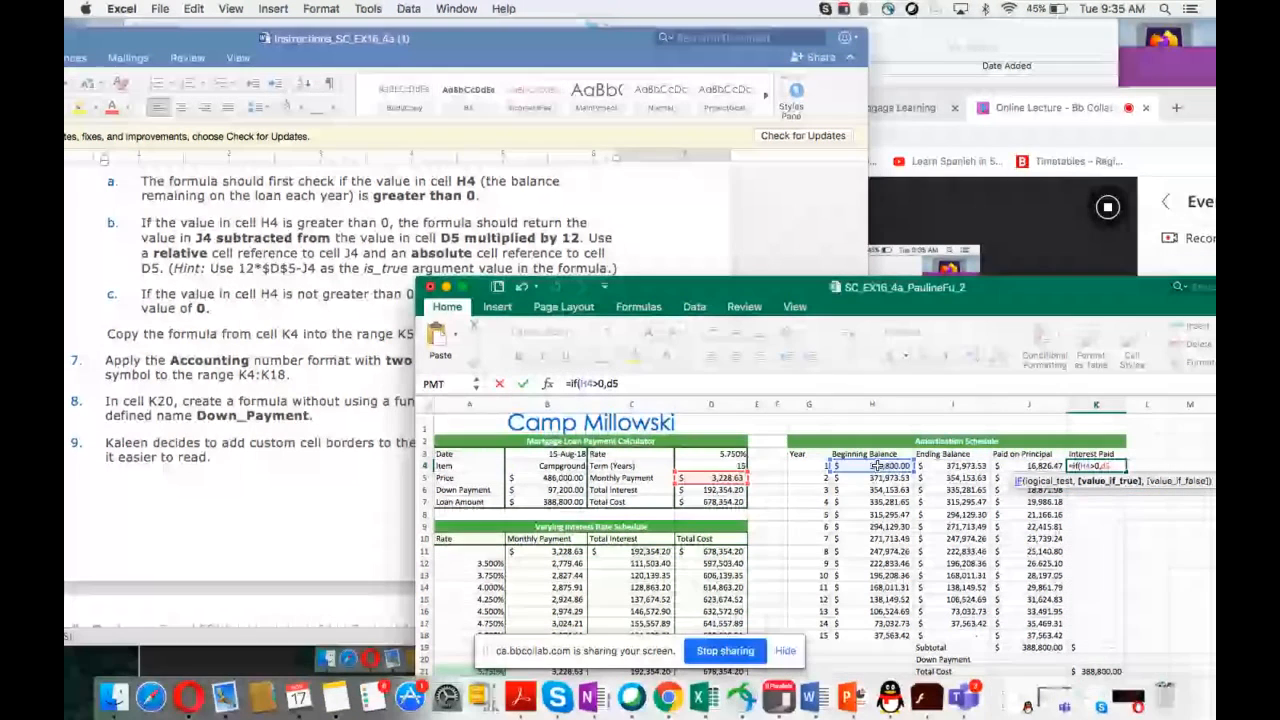
type("*12")
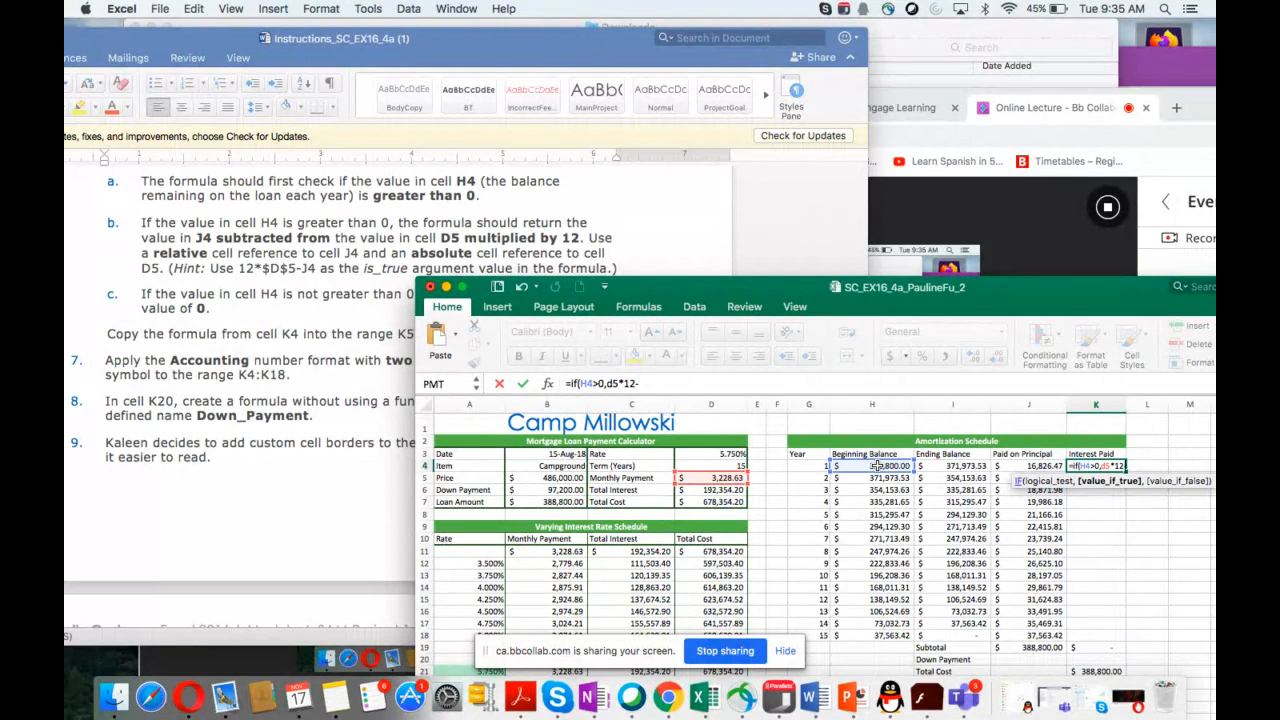
type("-j4")
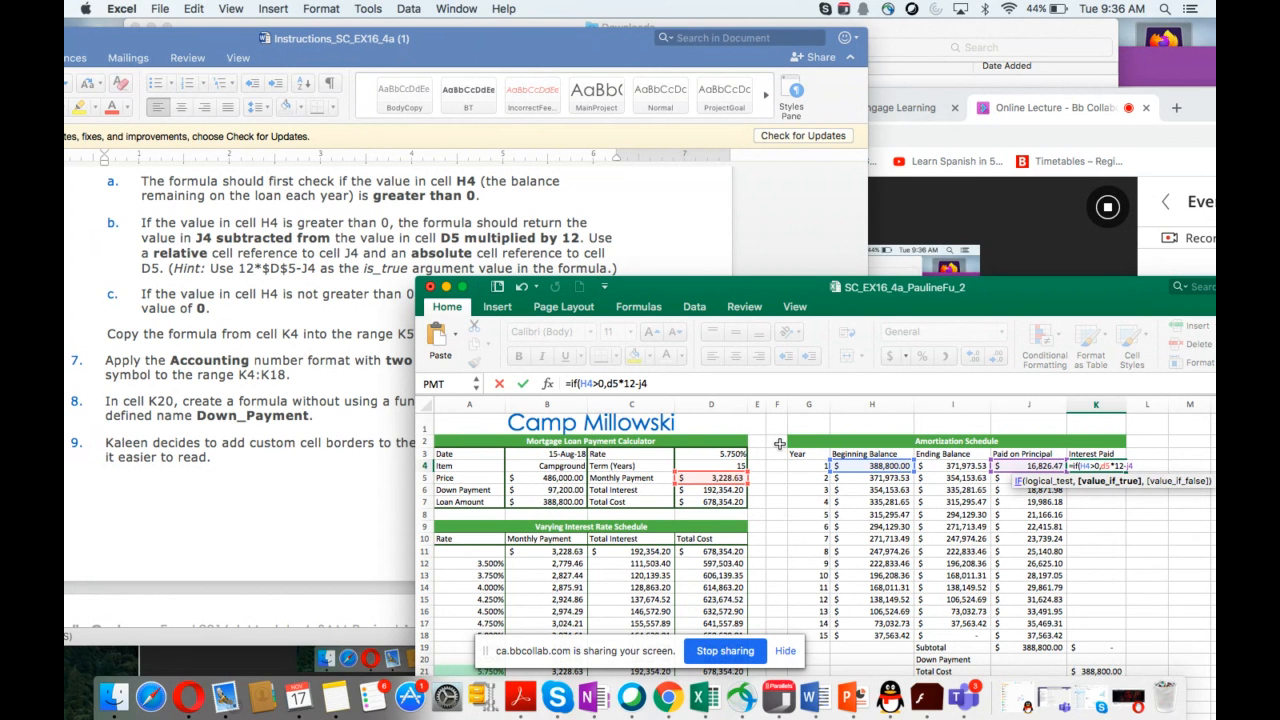
left_click(613, 383)
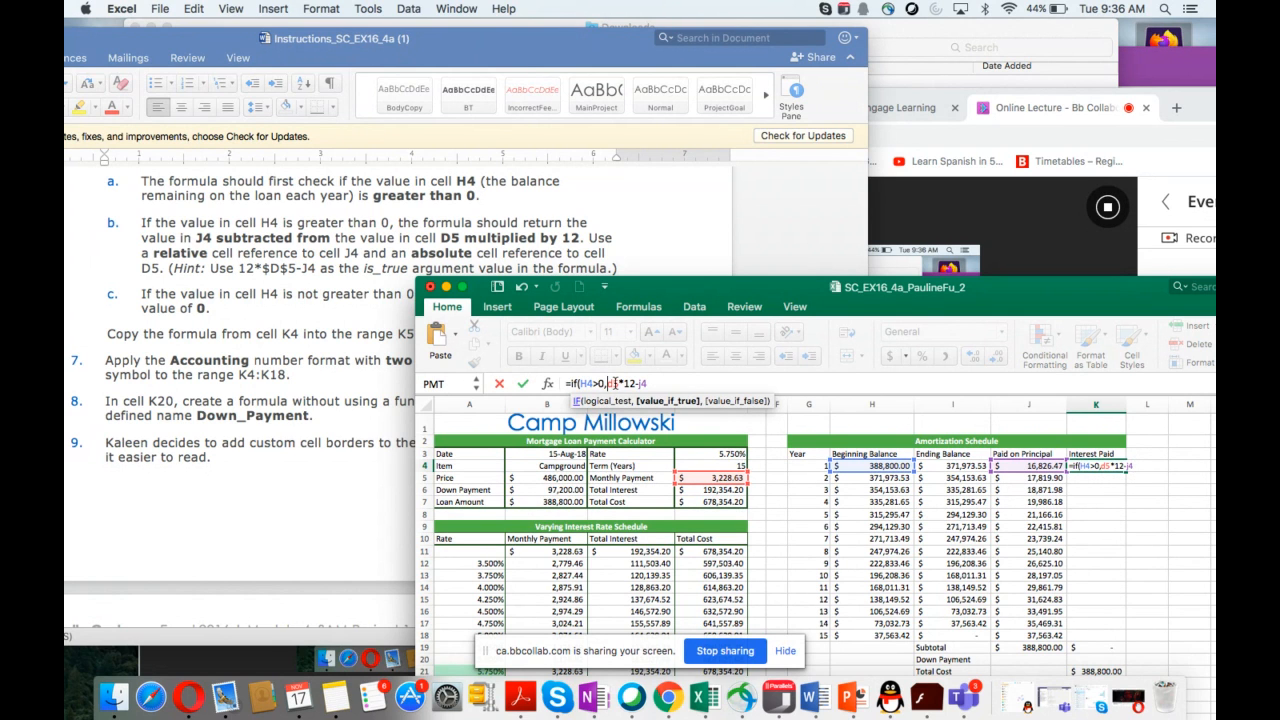
key("F4")
left_click(619, 381)
type("$d$")
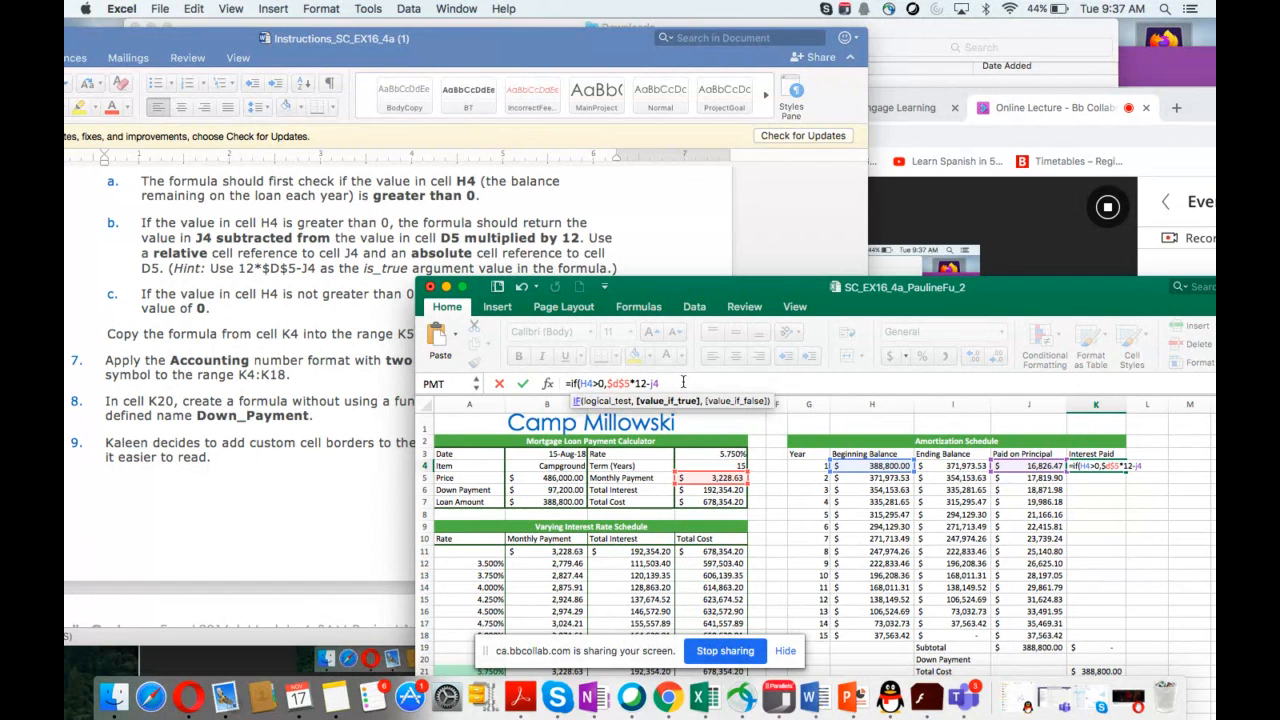
type(",")
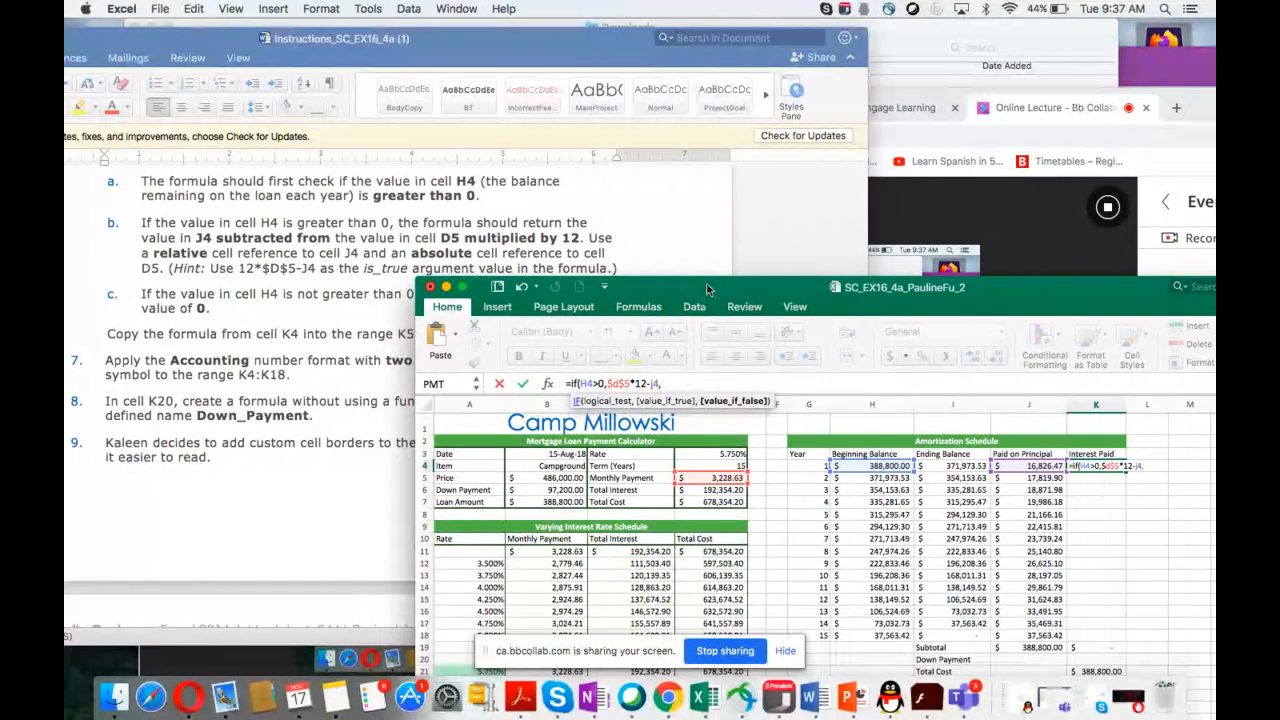
left_click_drag(707, 284, 701, 327)
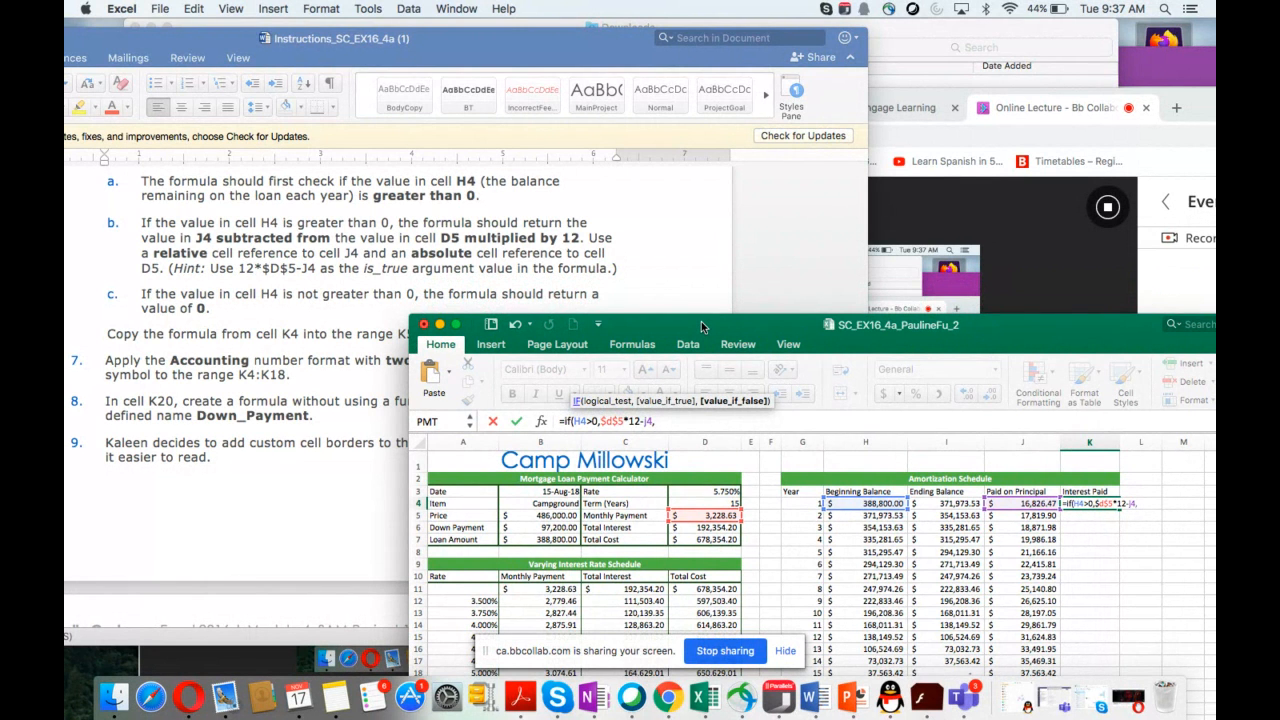
left_click_drag(701, 321, 701, 318)
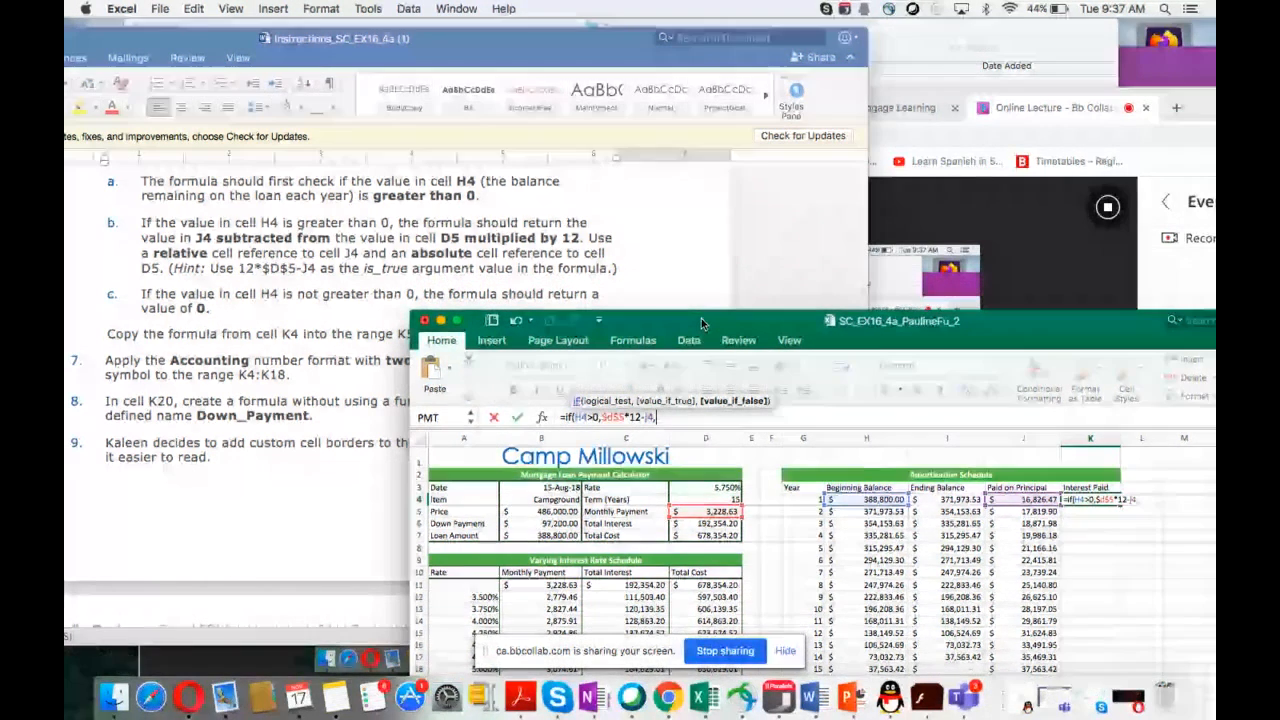
type("0)")
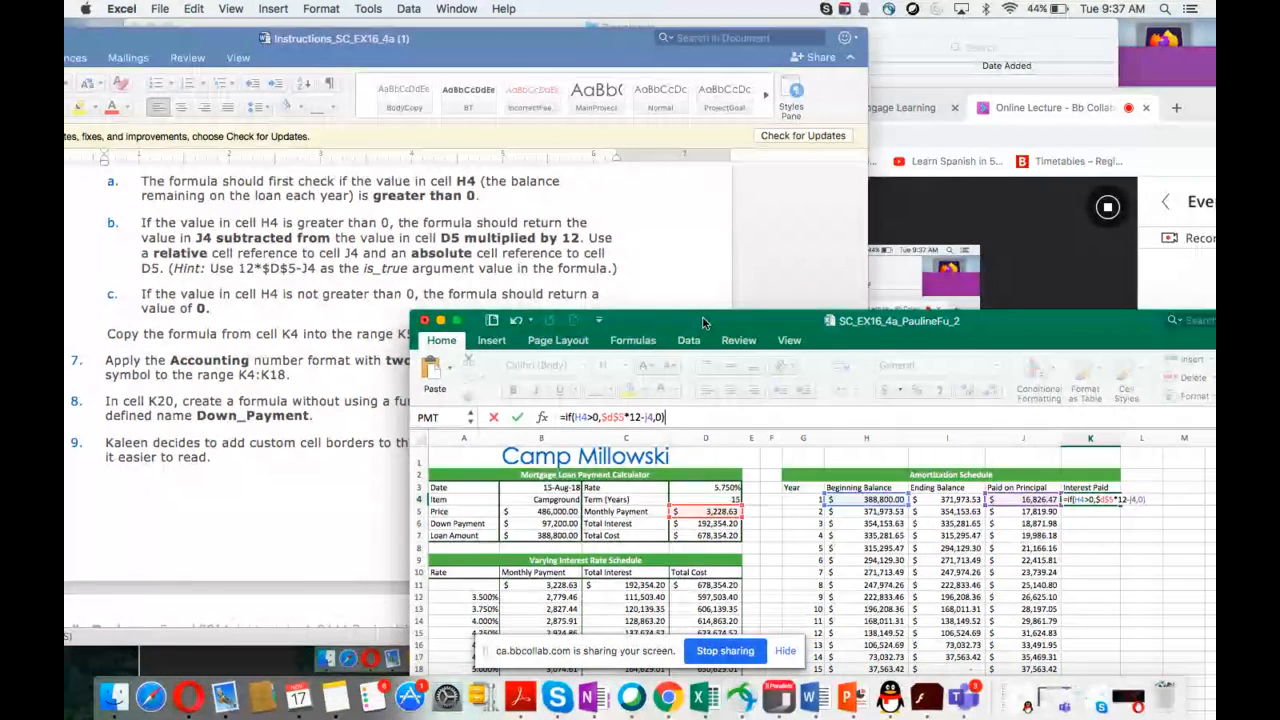
key("Return")
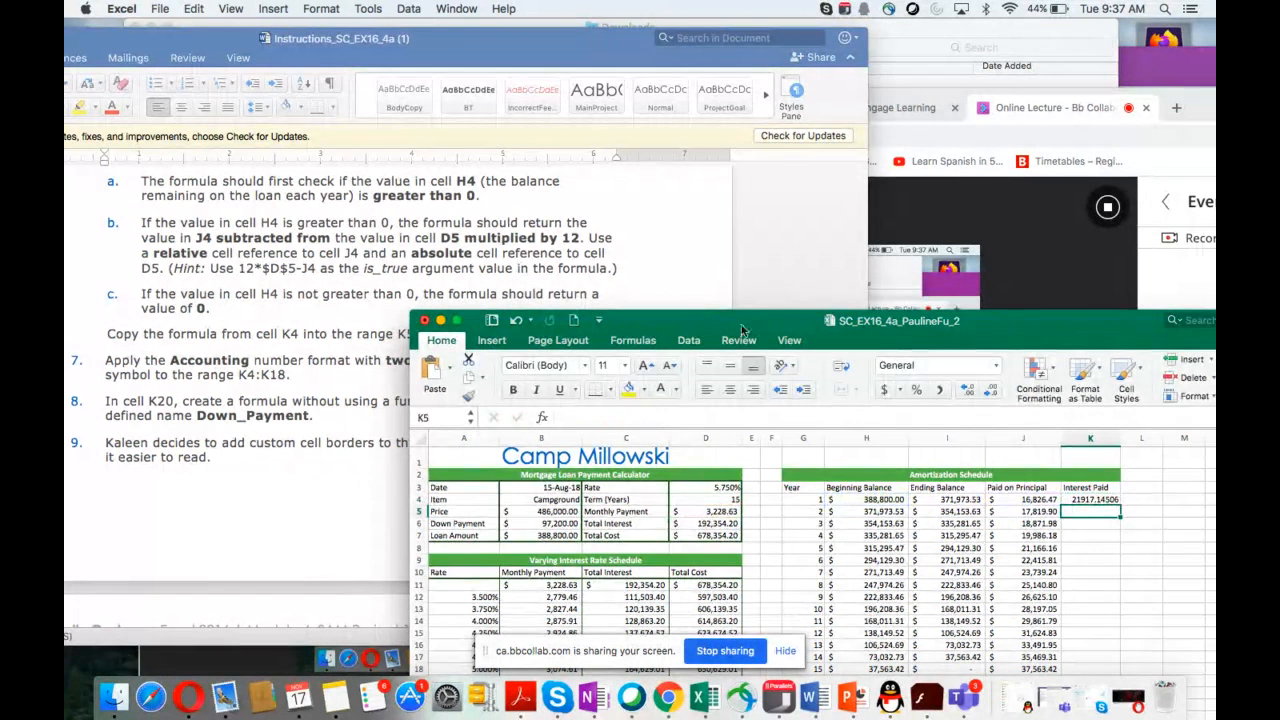
Step: Copy the K4 formula down to the range K5:K18
left_click_drag(736, 325, 790, 212)
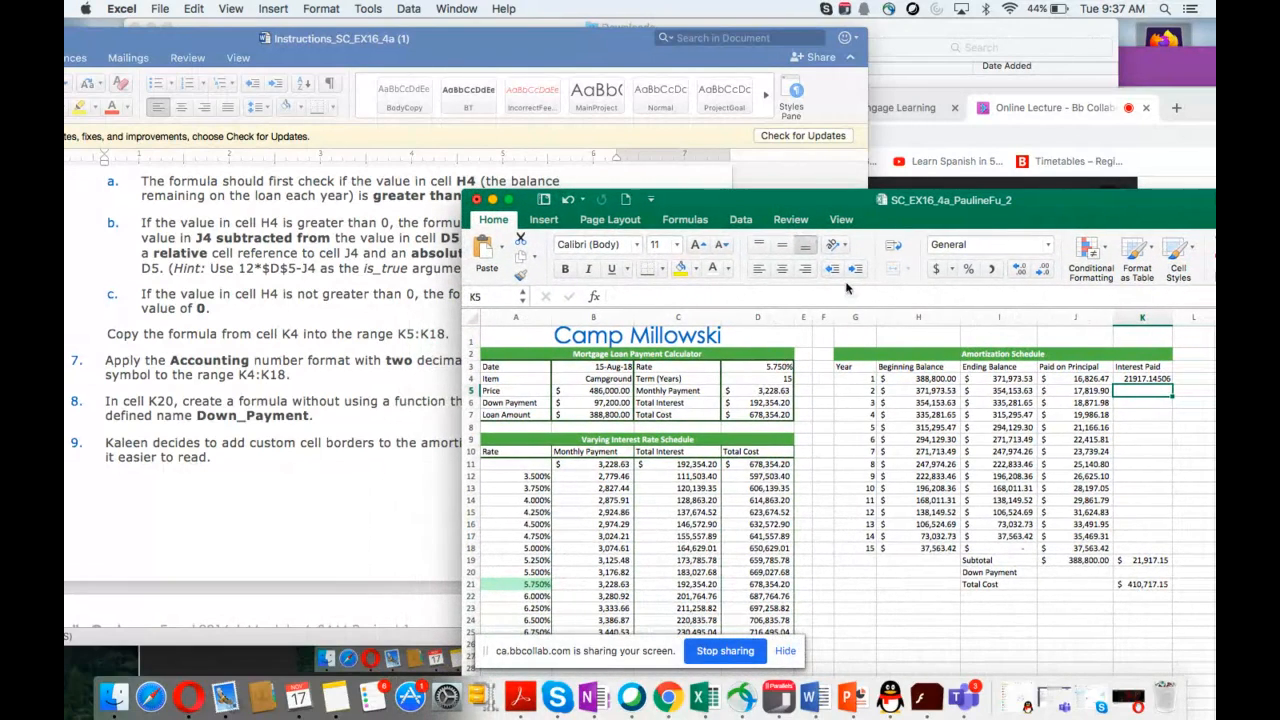
left_click(1141, 380)
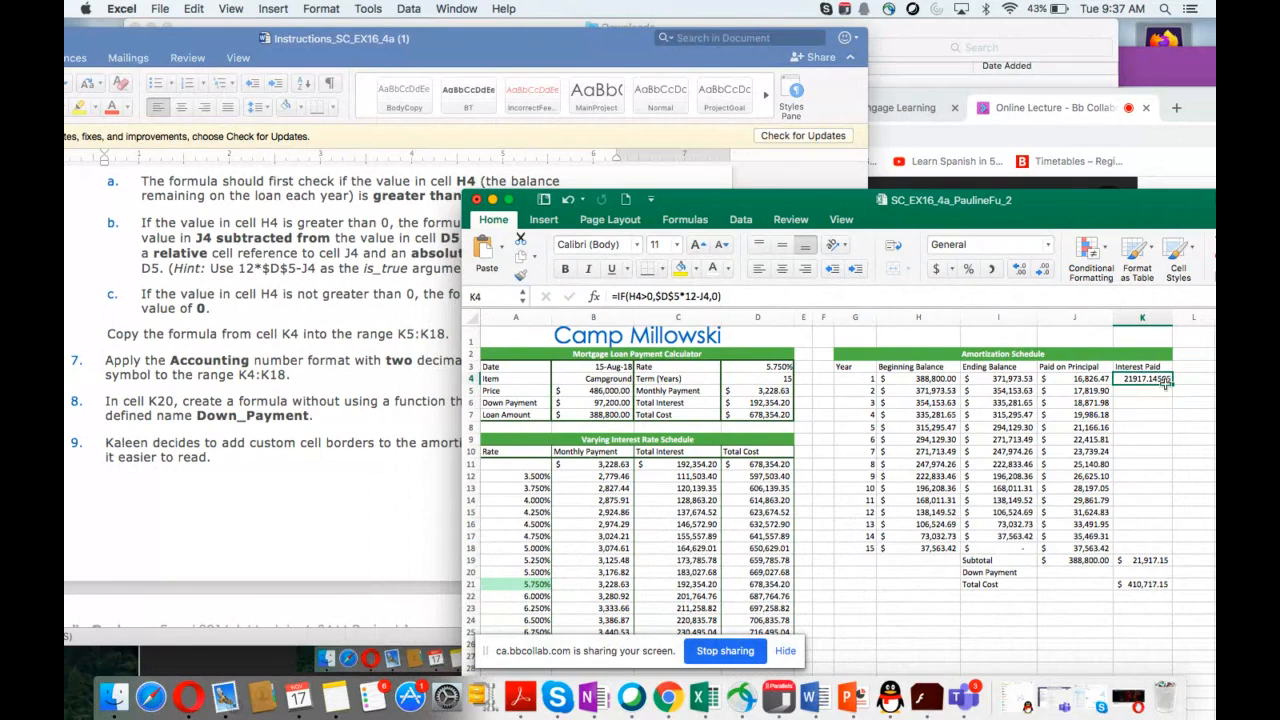
left_click_drag(1172, 386, 1162, 550)
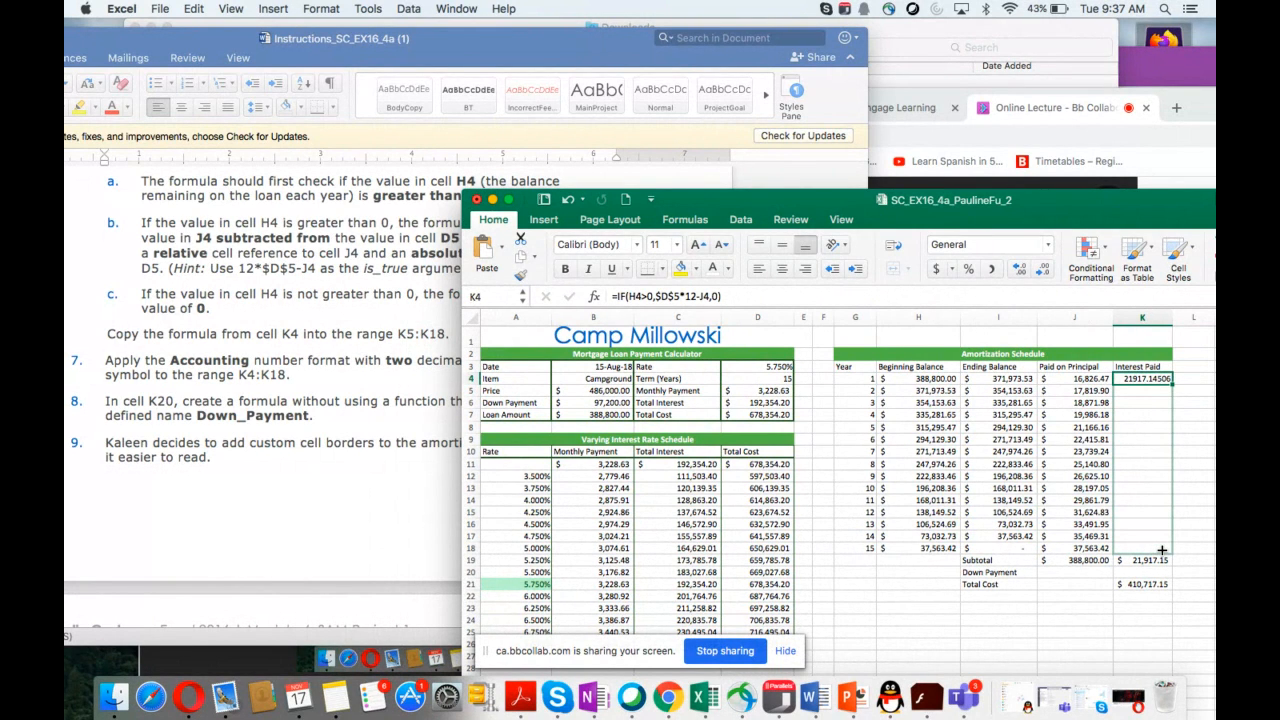
left_click_drag(1162, 550, 1162, 549)
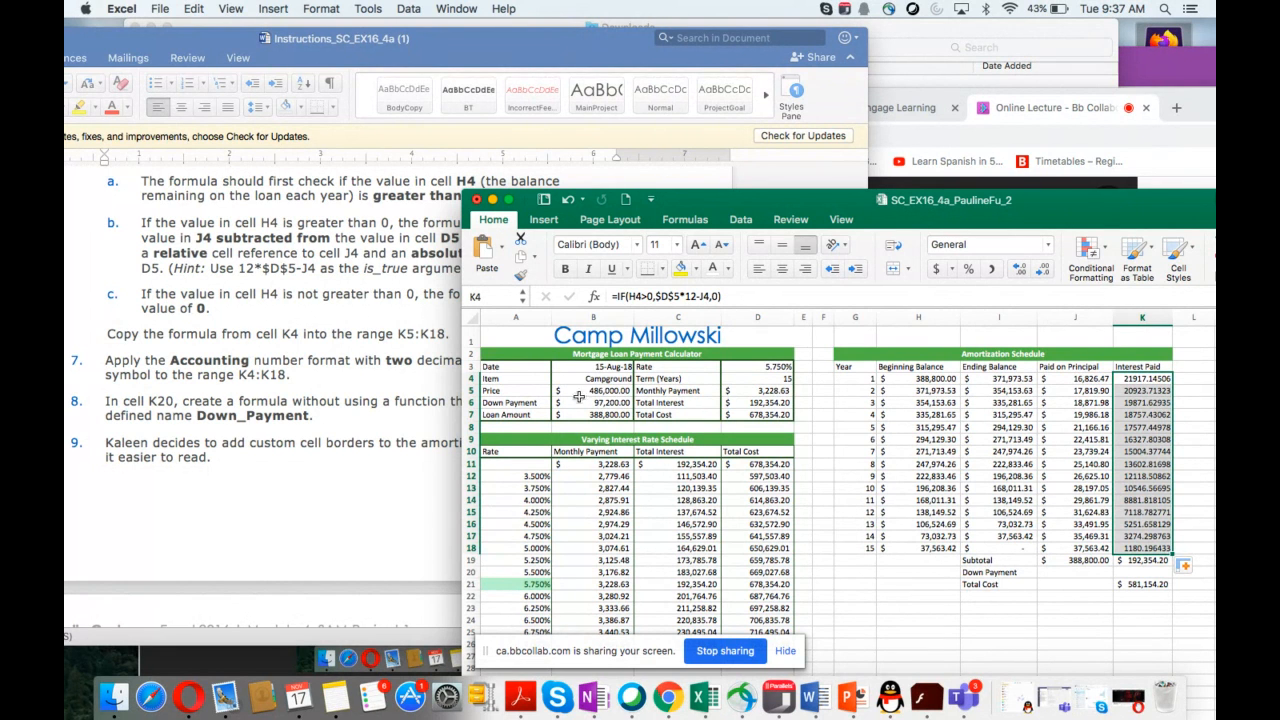
Step: Apply the Accounting number format with 2 decimal places and the $ symbol to K4:K18
scroll(323, 451, "down", 5)
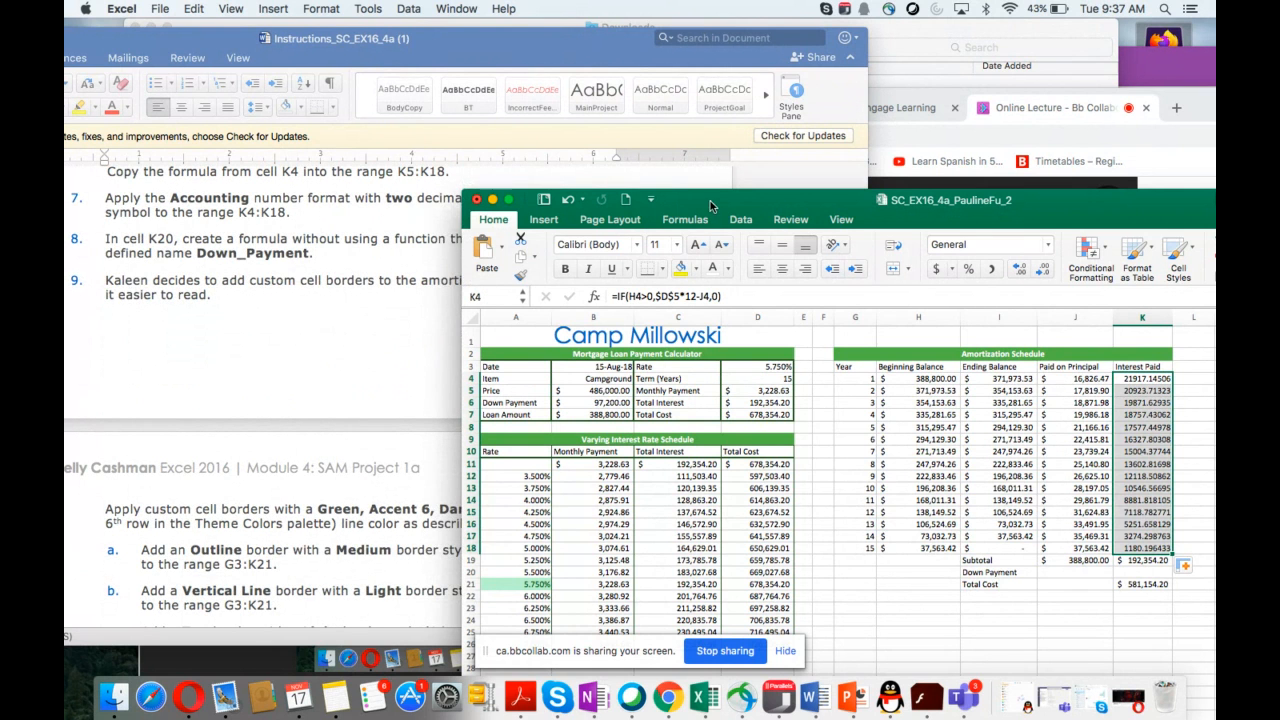
left_click_drag(710, 206, 687, 229)
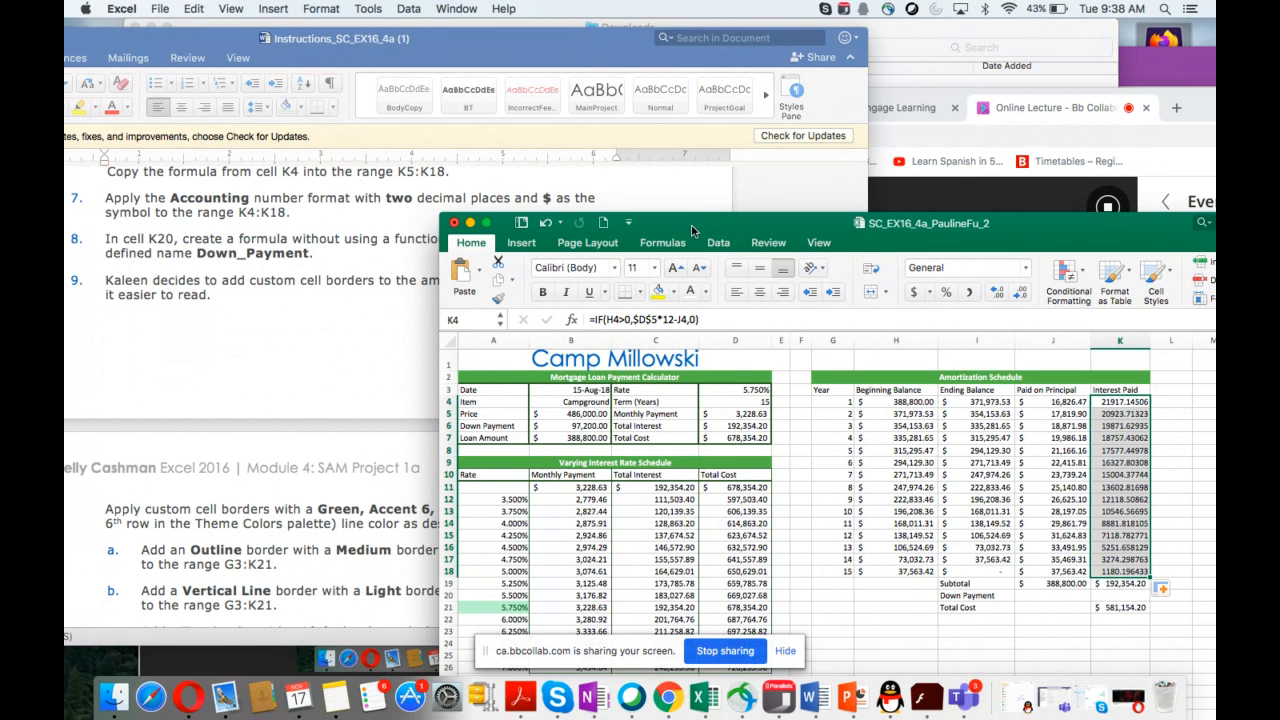
left_click_drag(690, 226, 656, 226)
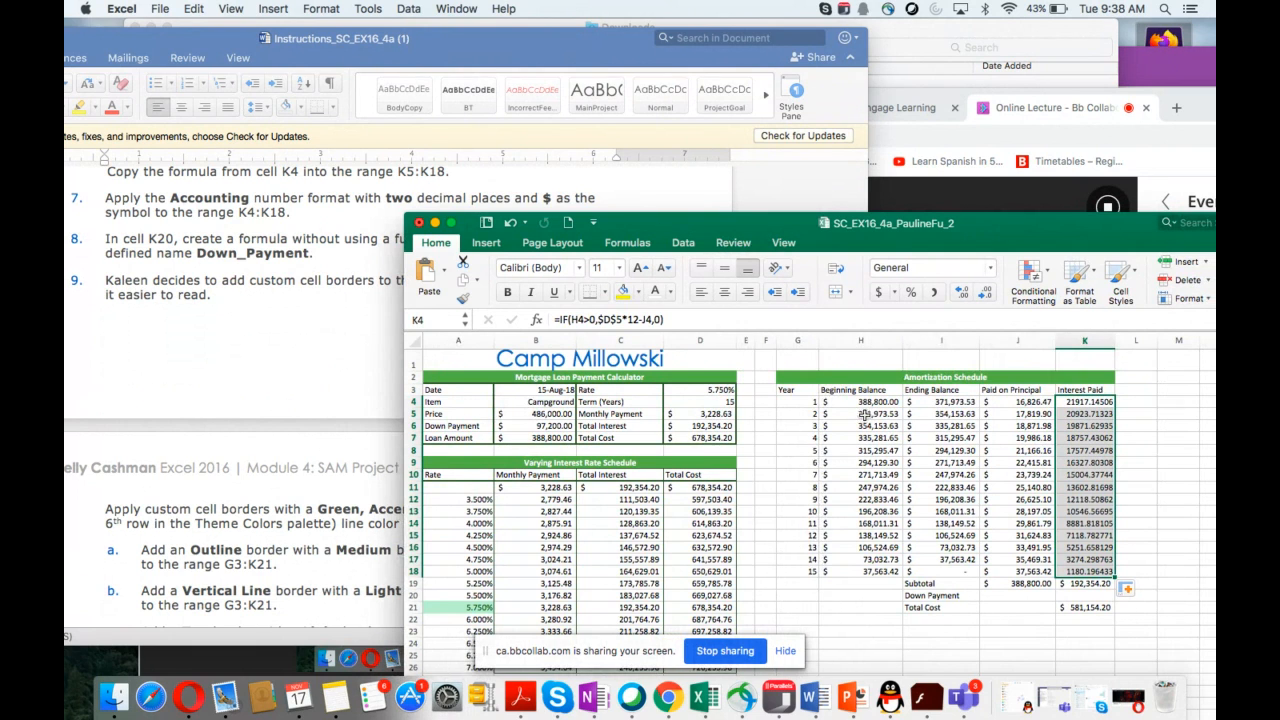
left_click(1076, 413)
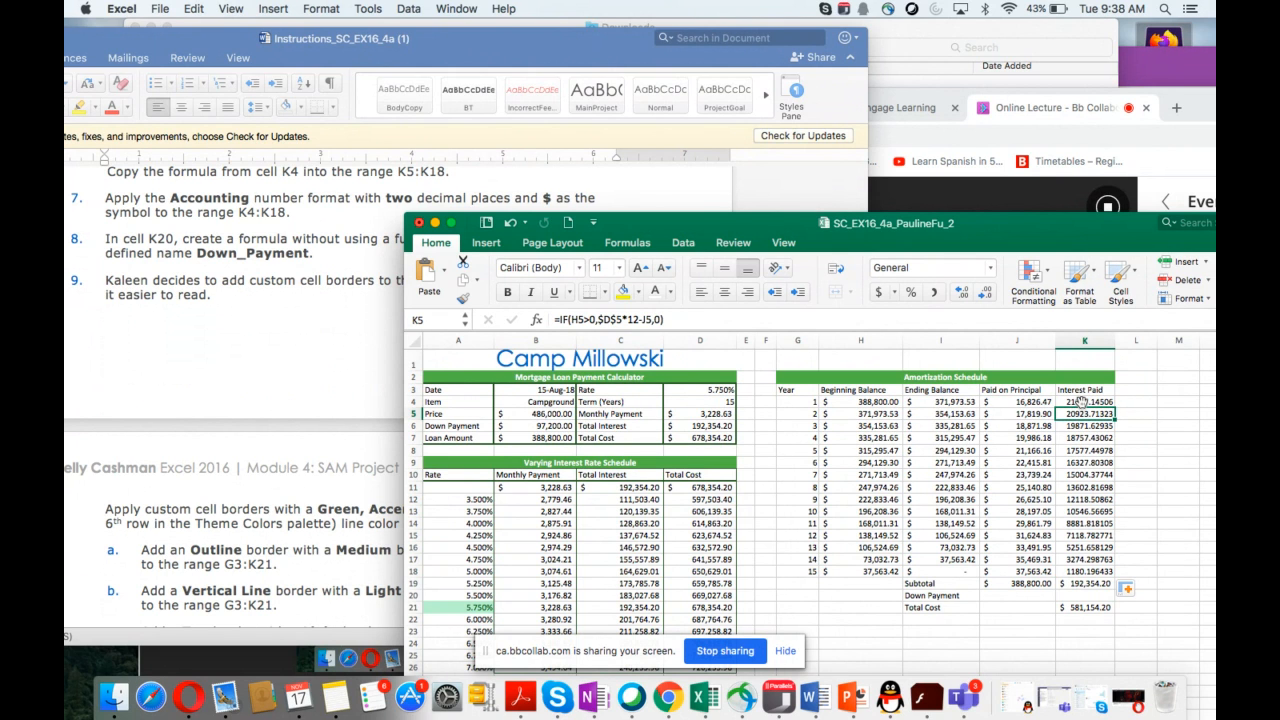
left_click(1081, 401)
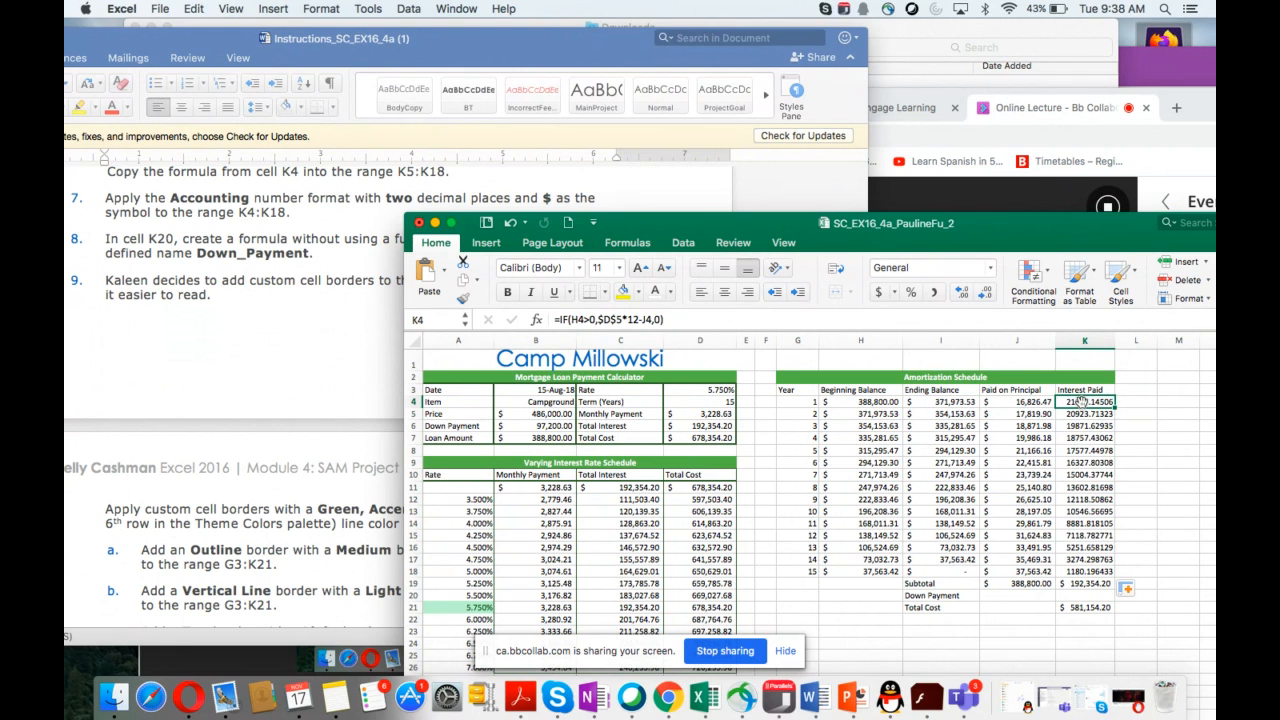
left_click_drag(1081, 401, 1078, 570)
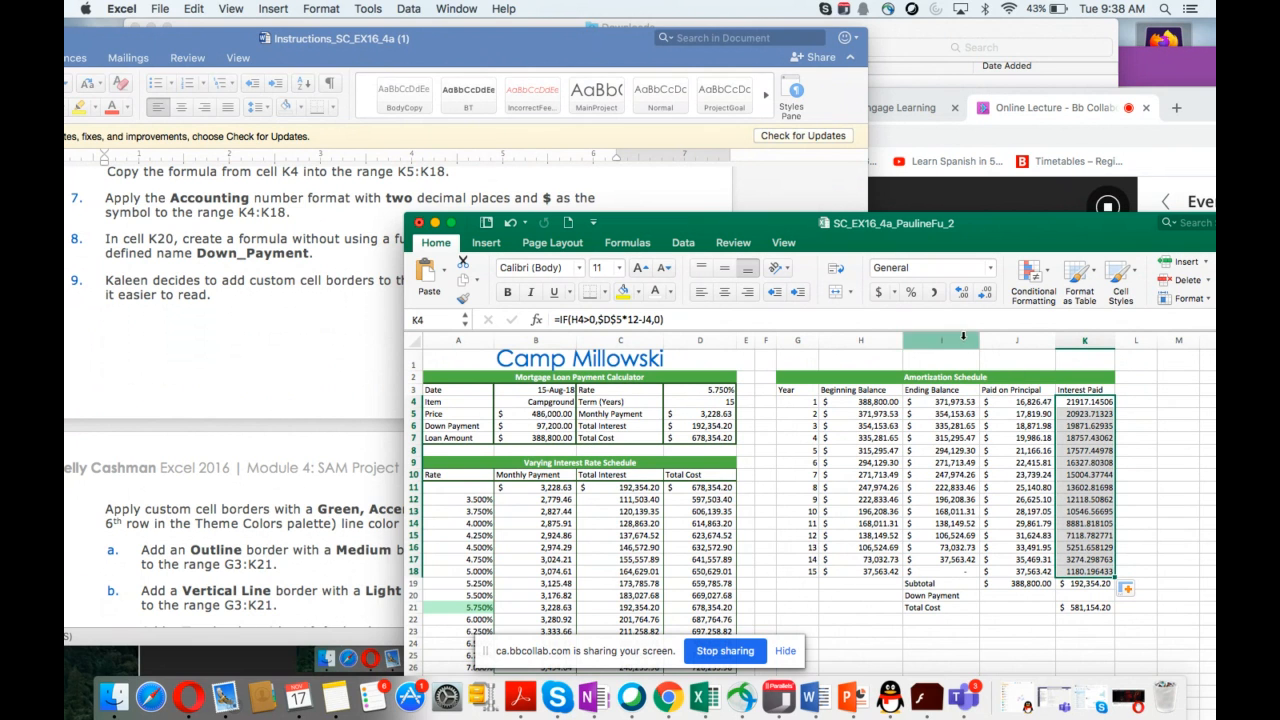
right_click(1071, 434)
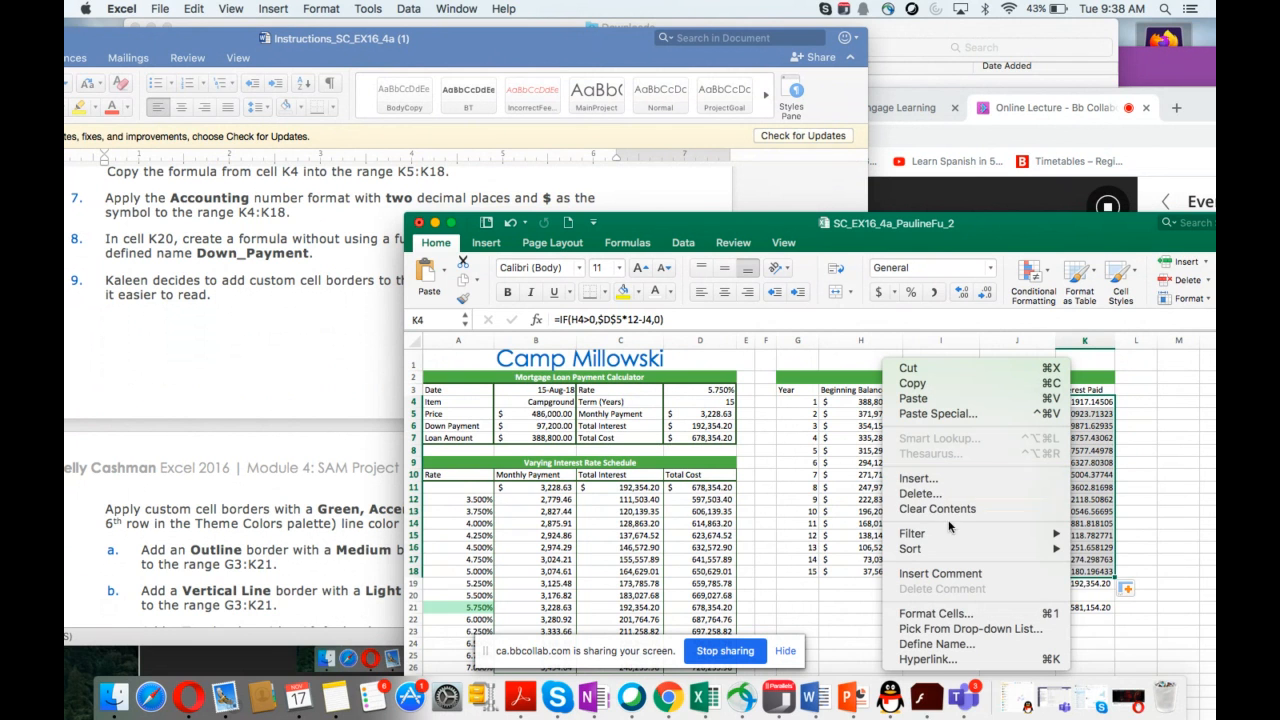
left_click(926, 616)
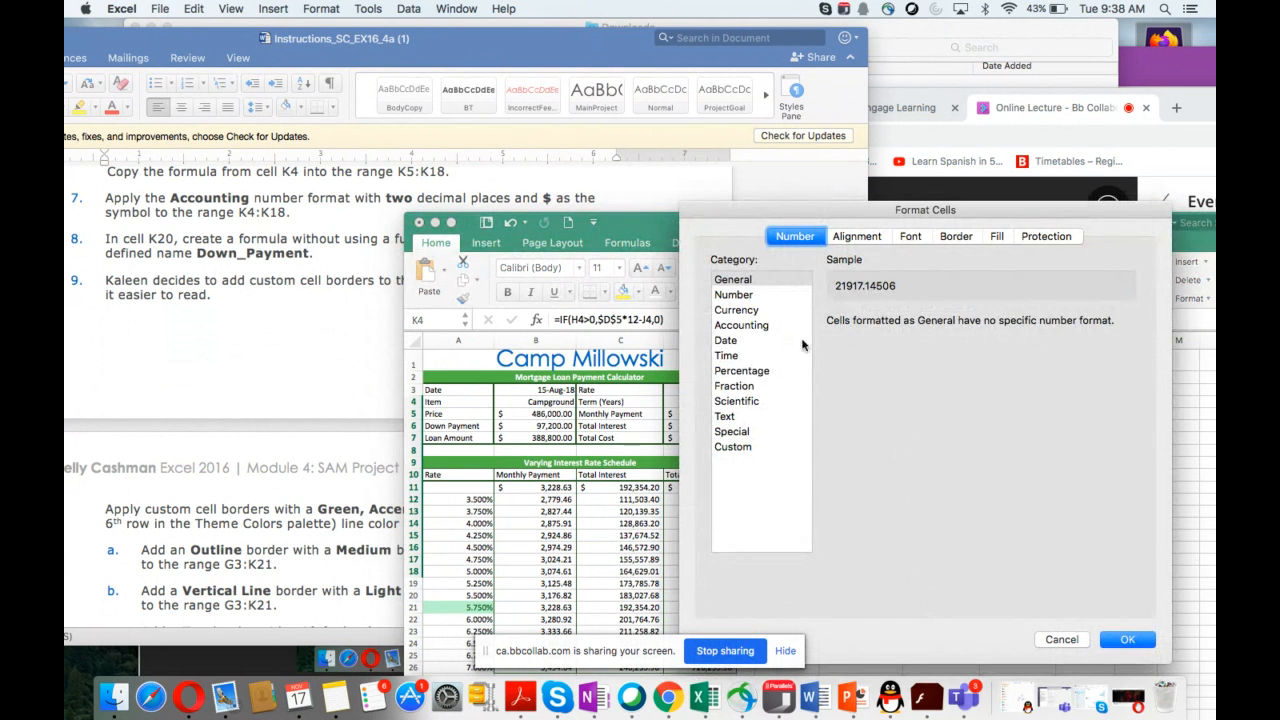
left_click(745, 326)
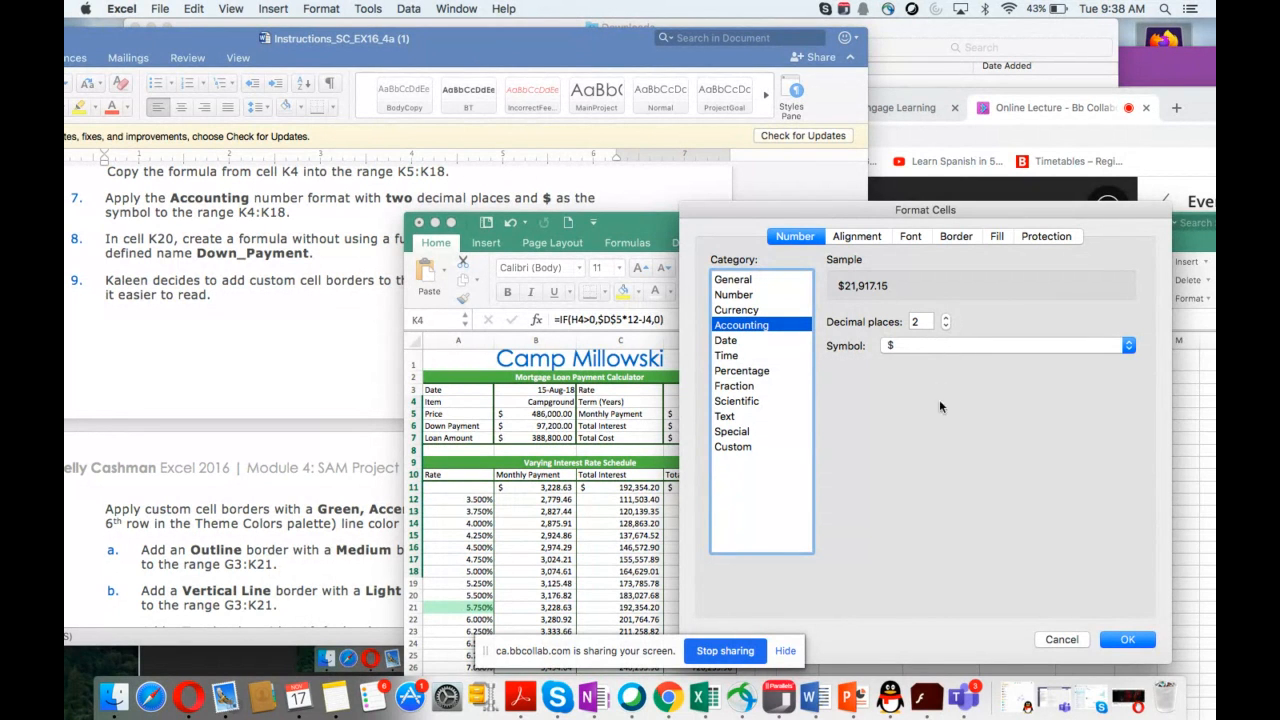
left_click(1128, 640)
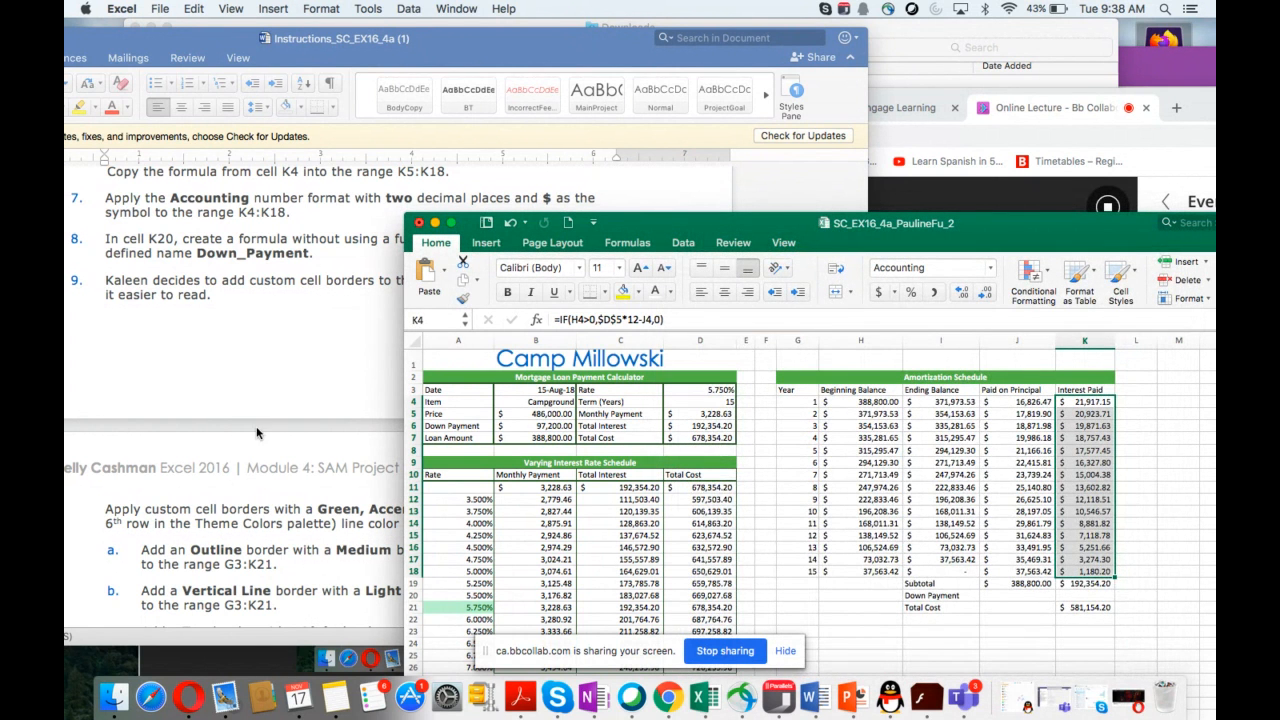
Step: In K20, enter a formula without a function that references the defined name Down_Payment
scroll(256, 432, "down", 5)
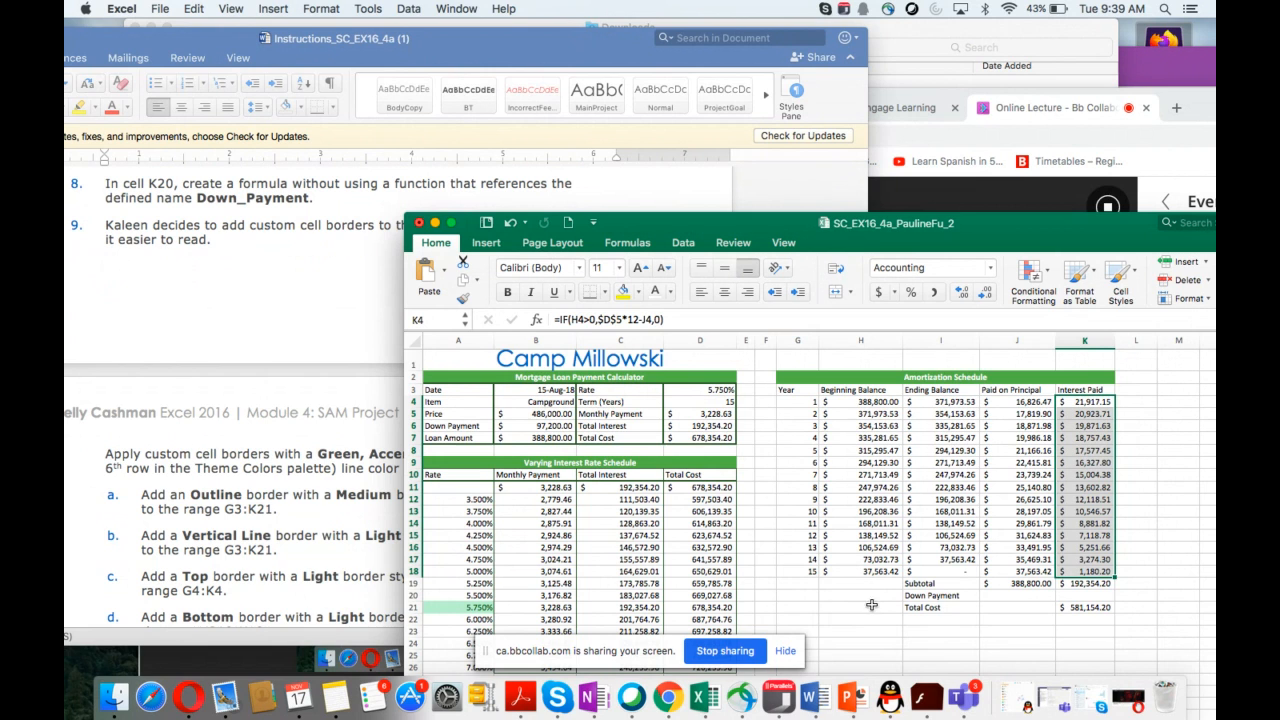
left_click(1087, 597)
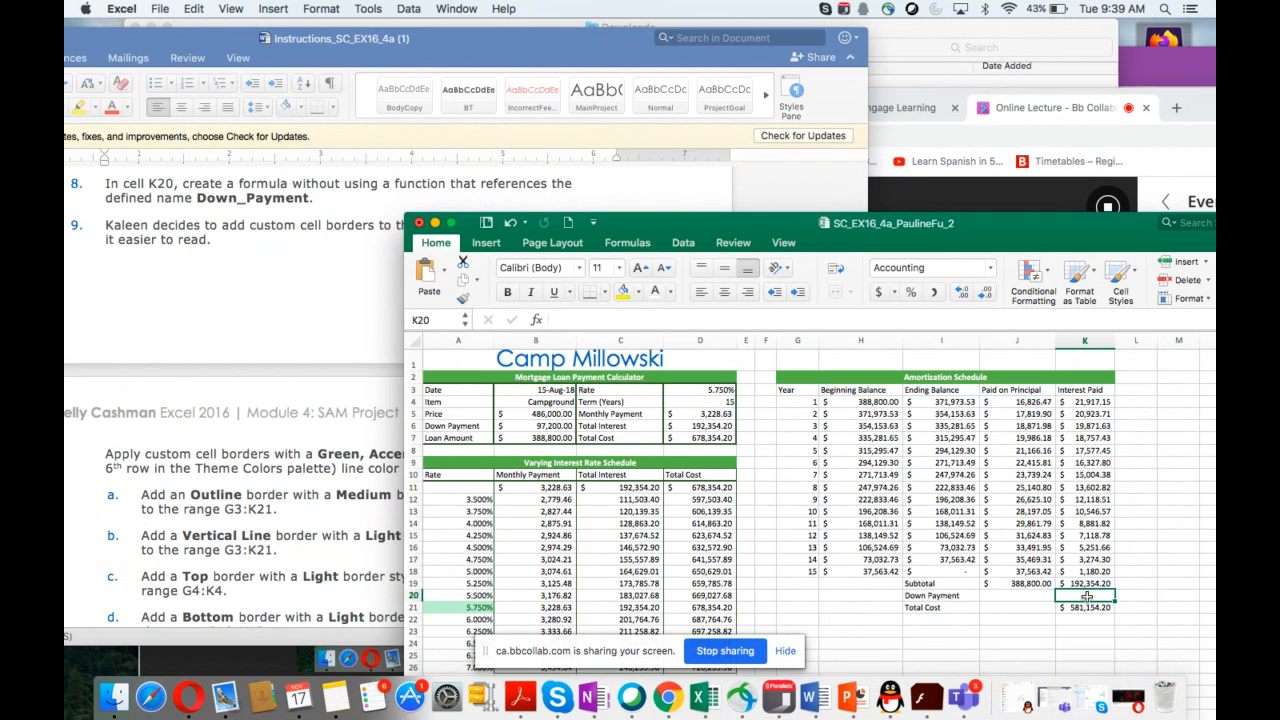
type("=")
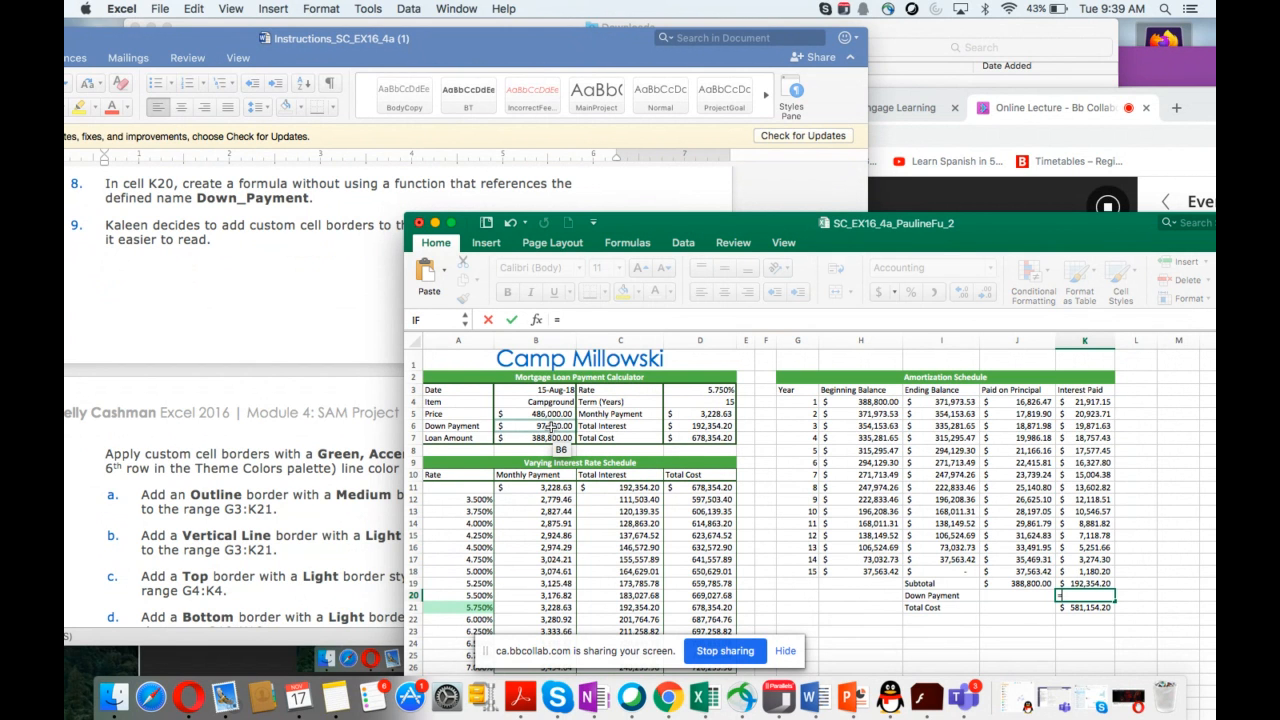
left_click(551, 426)
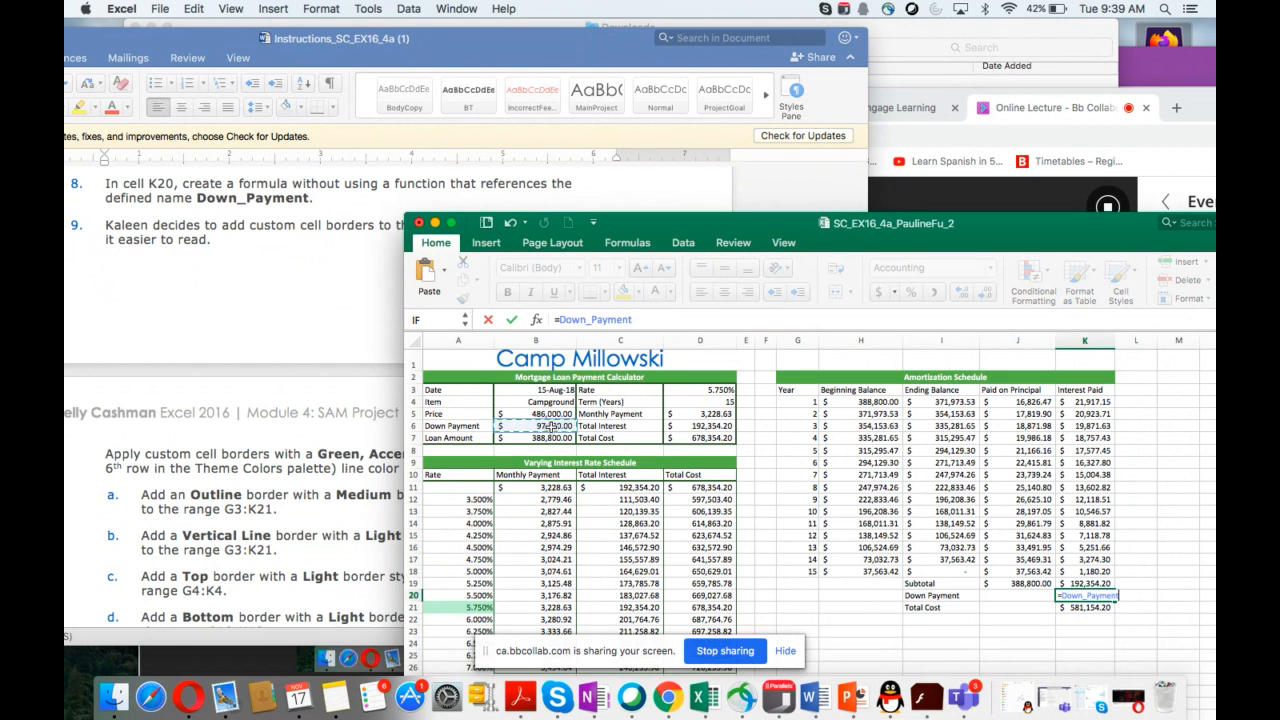
key("Return")
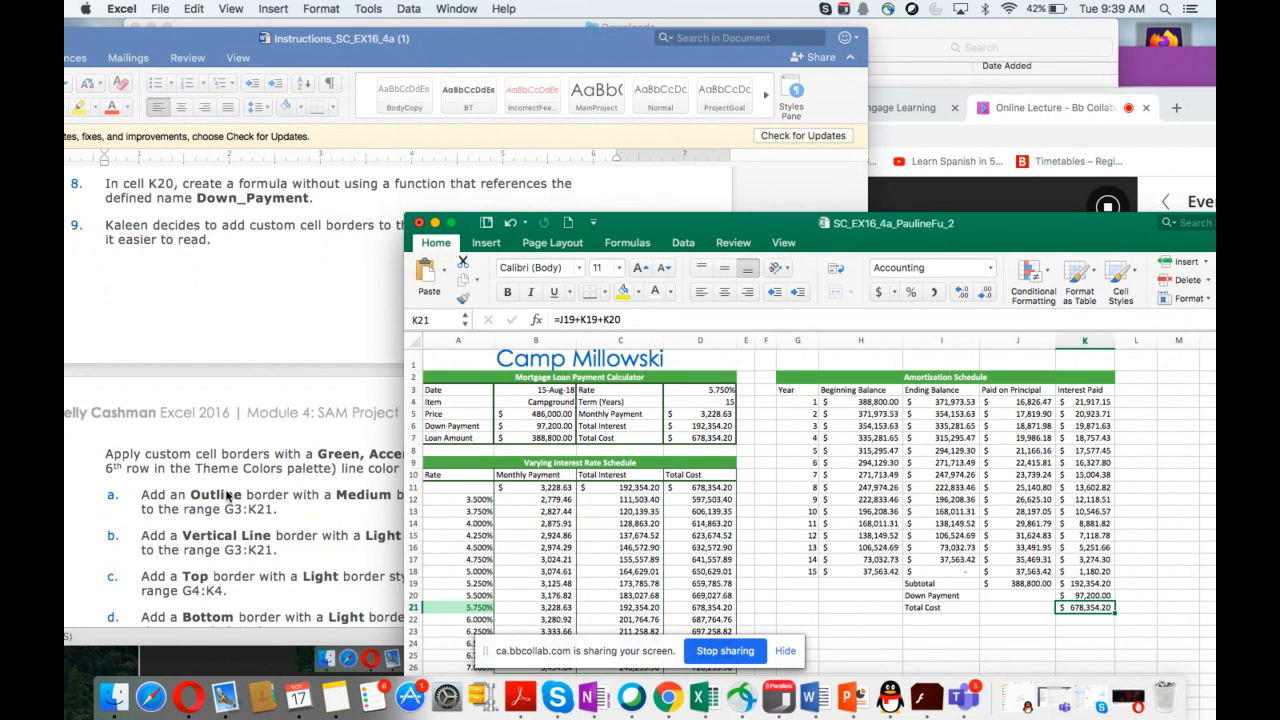
Step: Scroll through the instructions document to review the custom cell border requirements for the amortization schedule
scroll(228, 496, "down", 3)
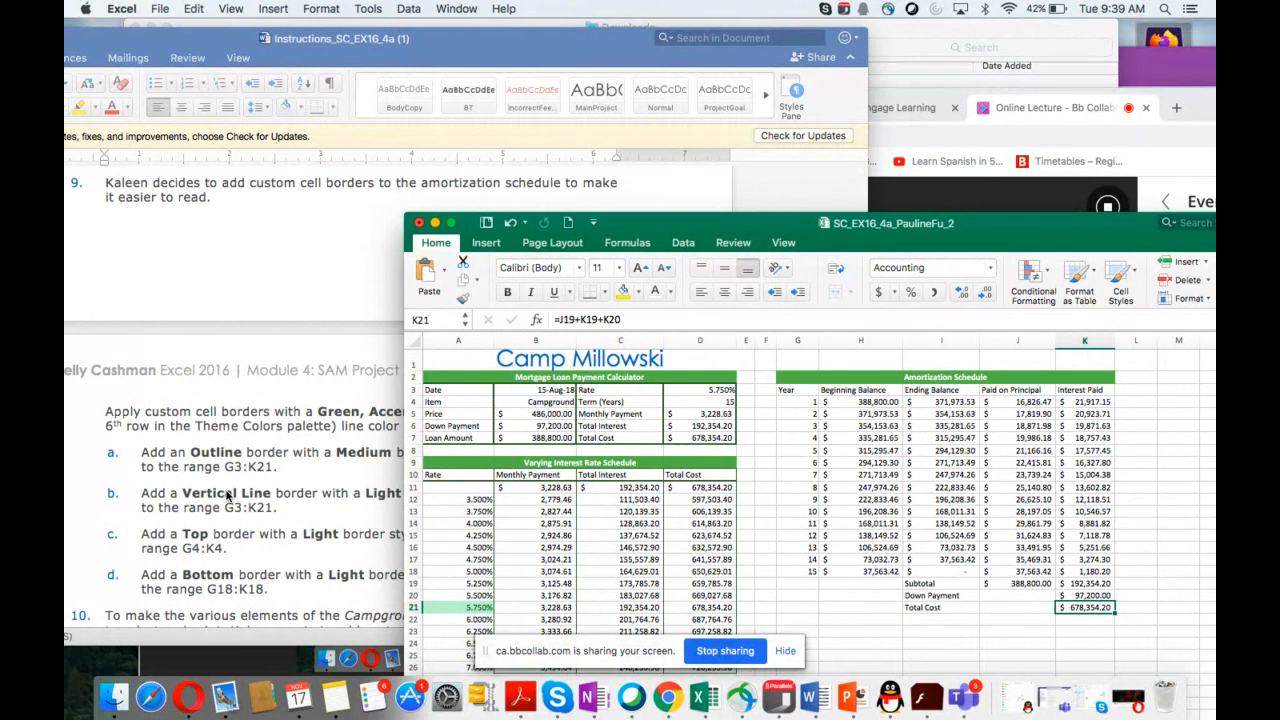
scroll(228, 496, "down", 6)
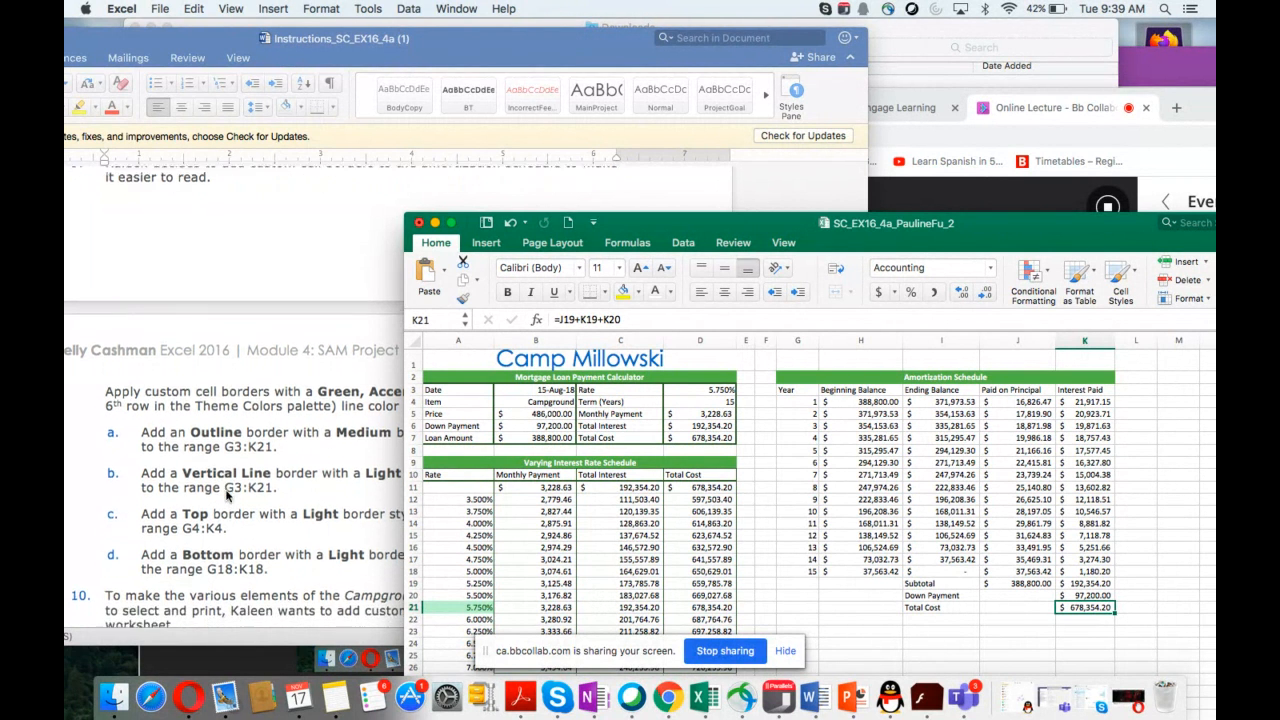
scroll(228, 496, "down", 2)
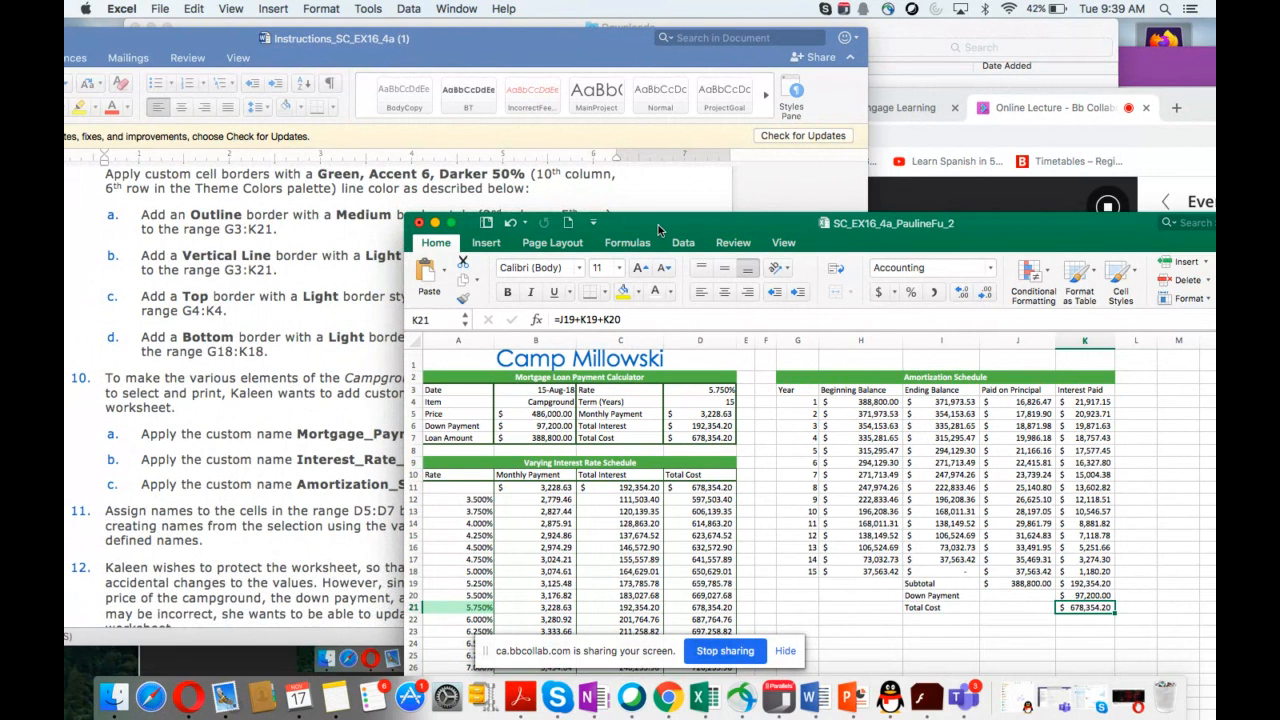
left_click_drag(659, 230, 656, 247)
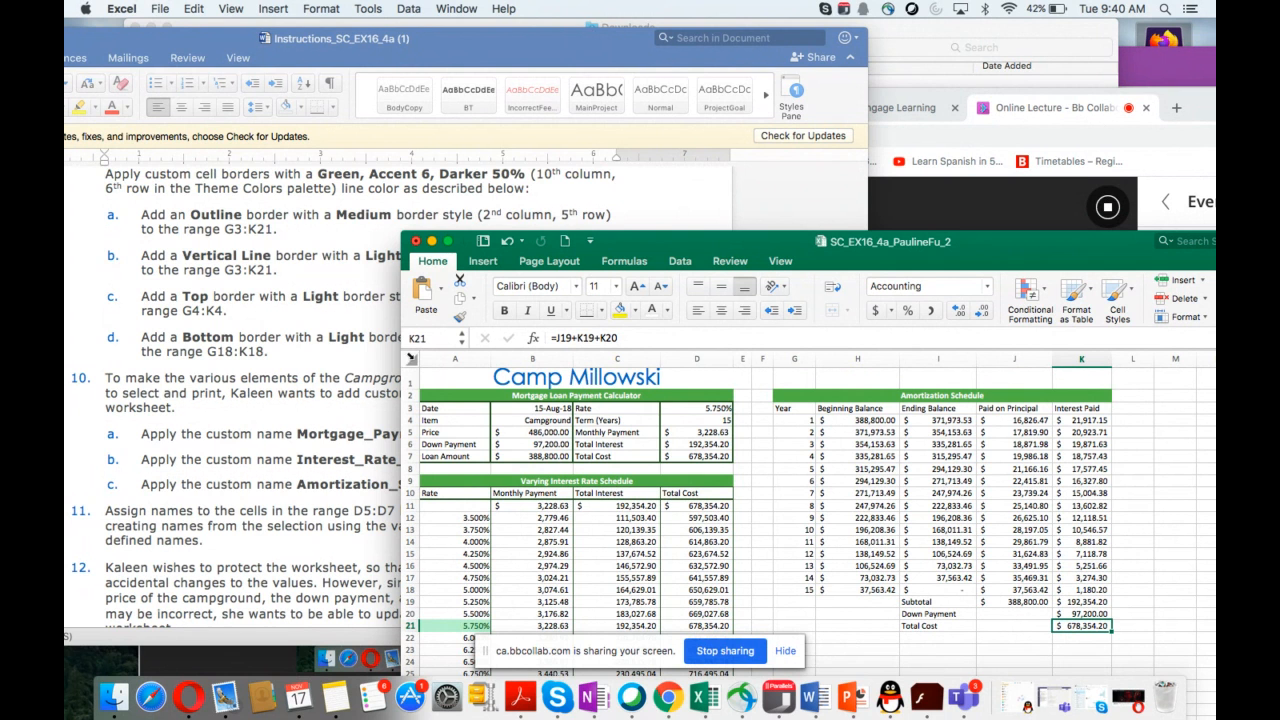
scroll(365, 367, "up", 3)
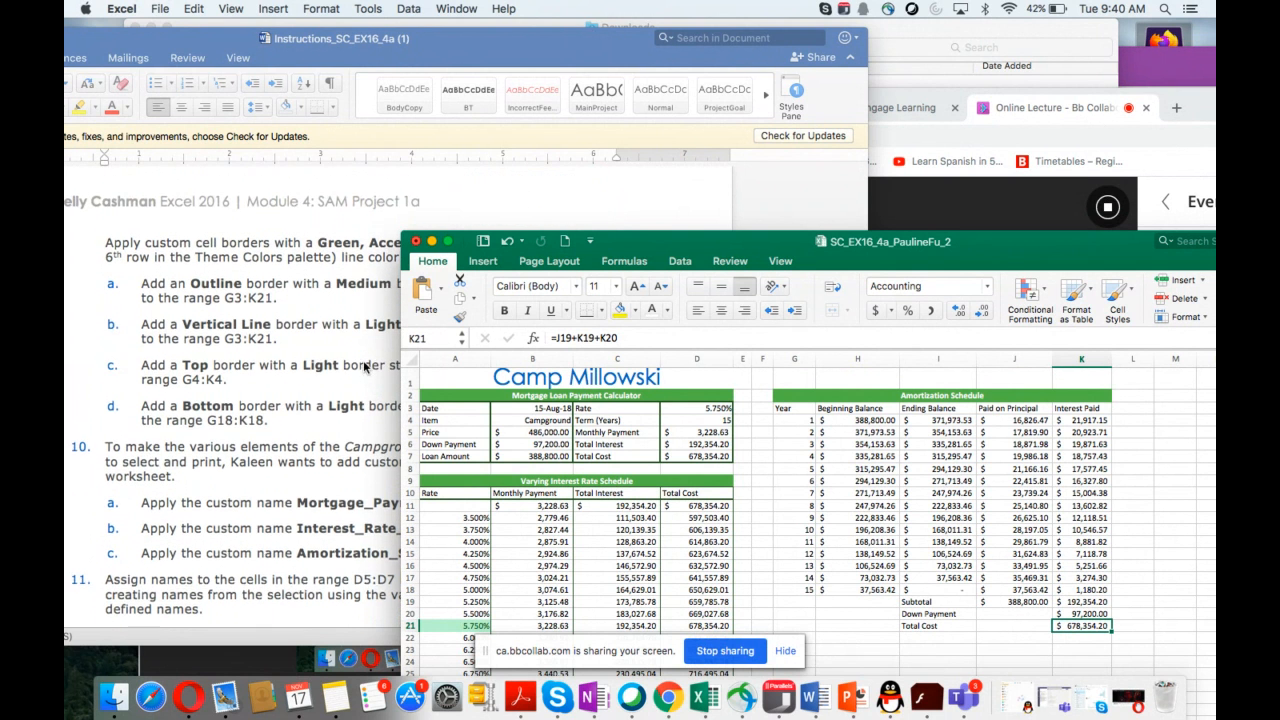
scroll(363, 367, "up", 6)
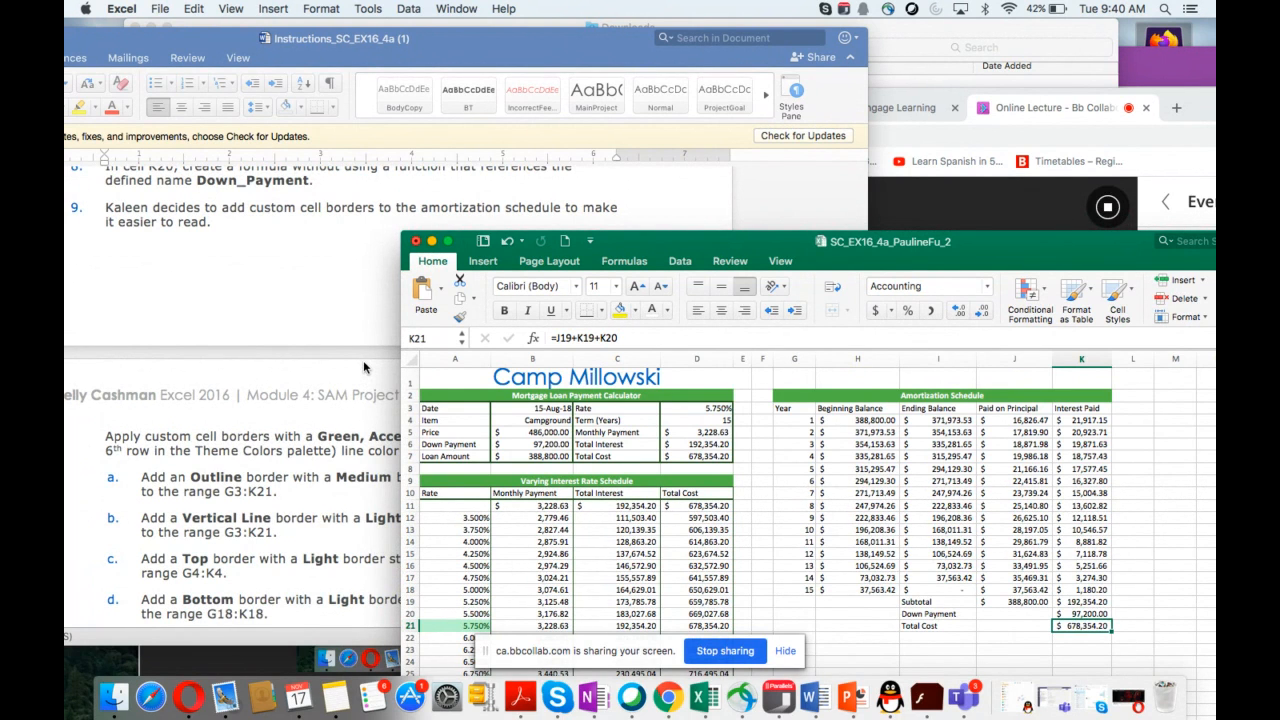
scroll(365, 367, "down", 5)
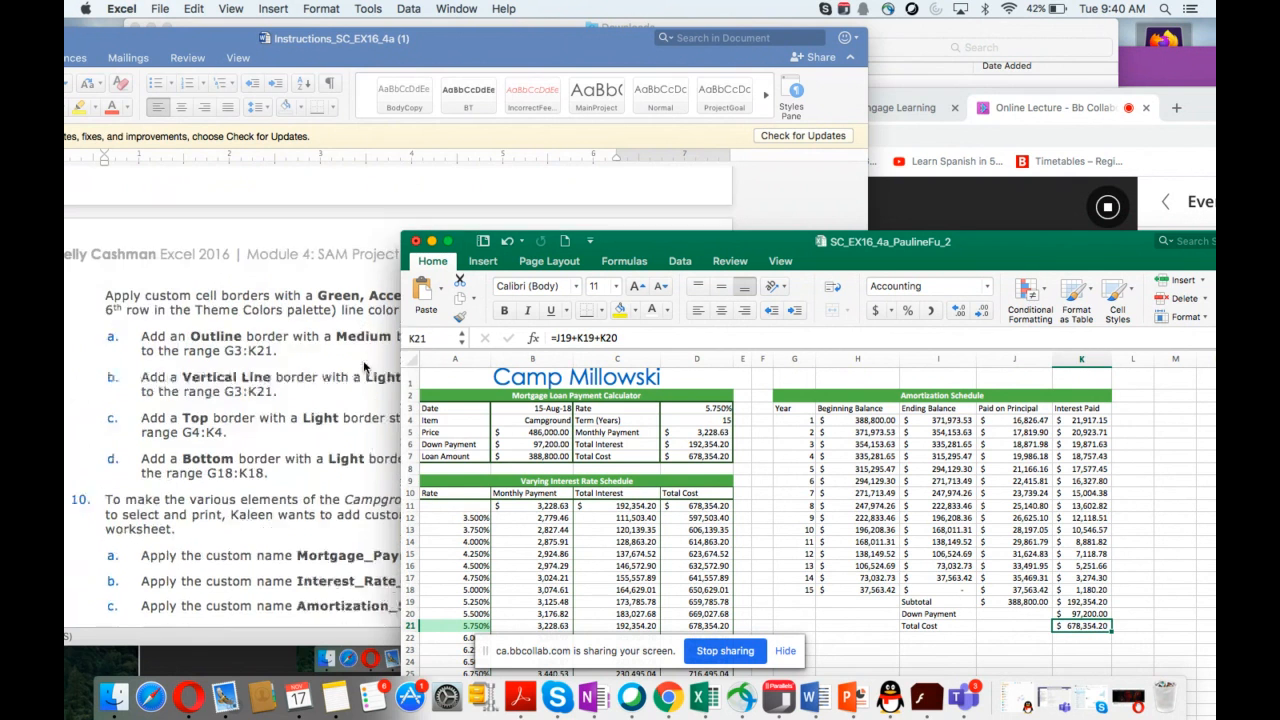
scroll(365, 367, "down", 5)
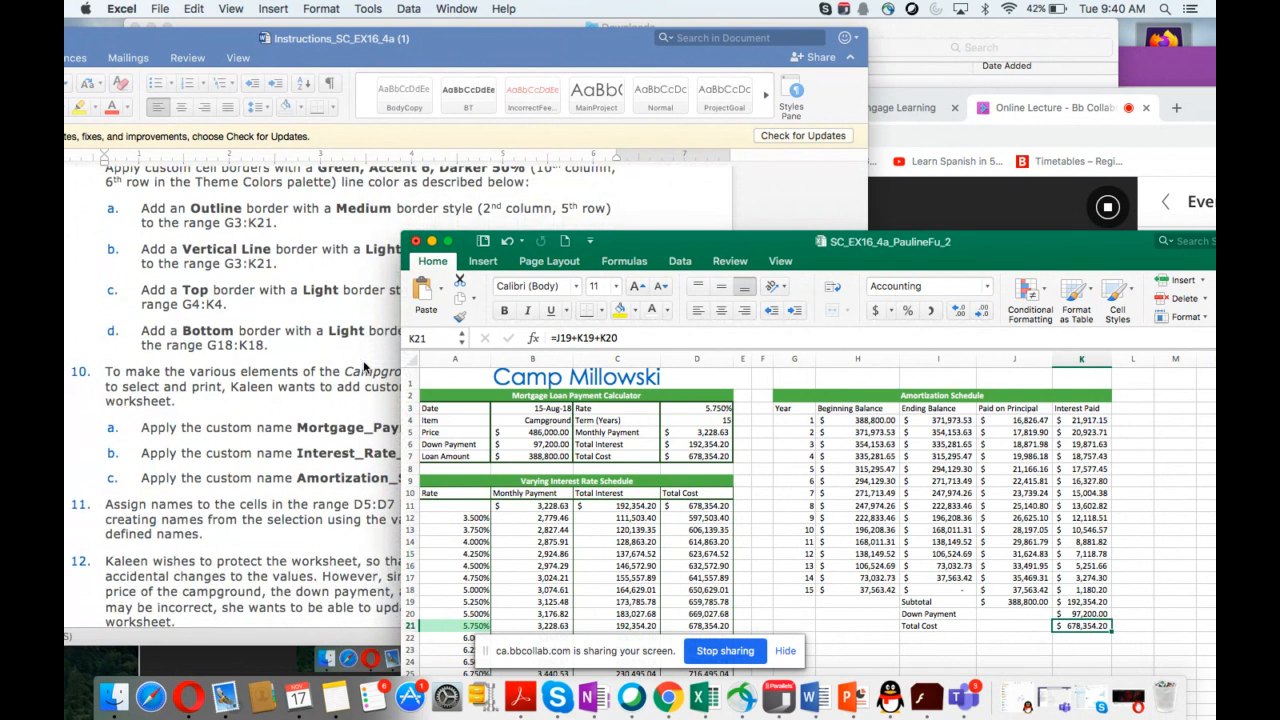
scroll(365, 367, "up", 1)
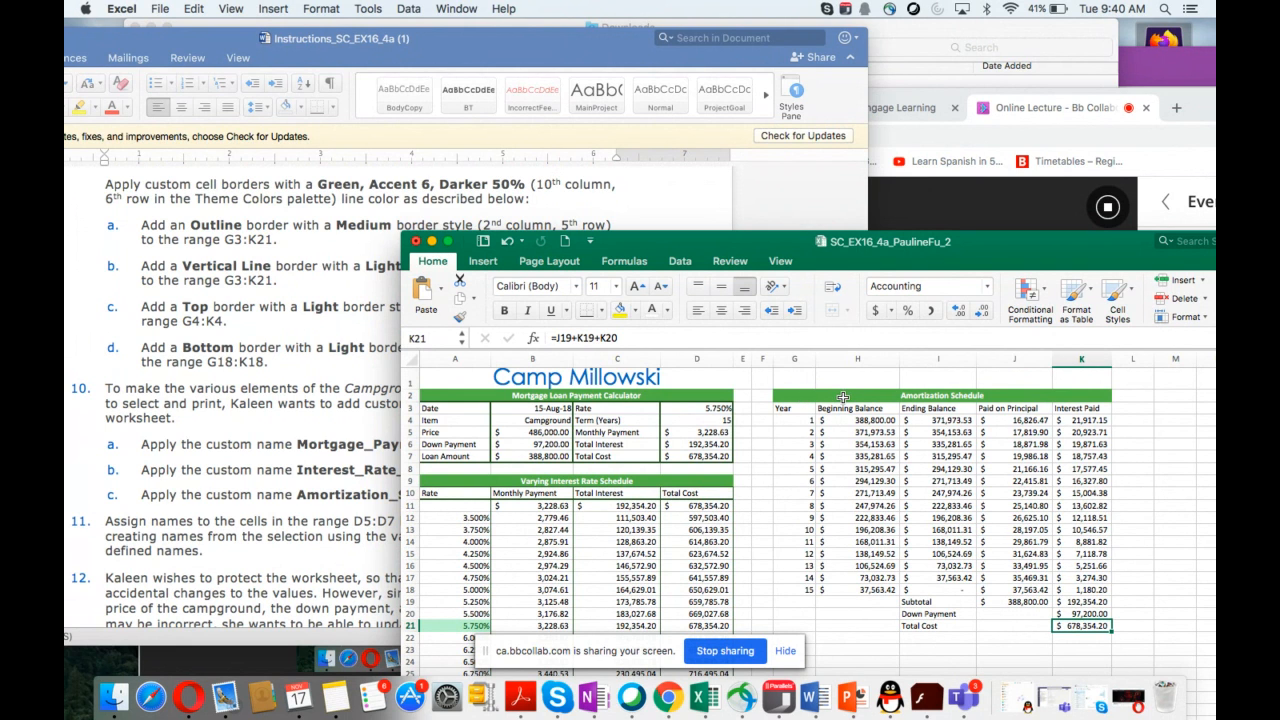
scroll(313, 464, "down", 1)
scroll(312, 463, "down", 15)
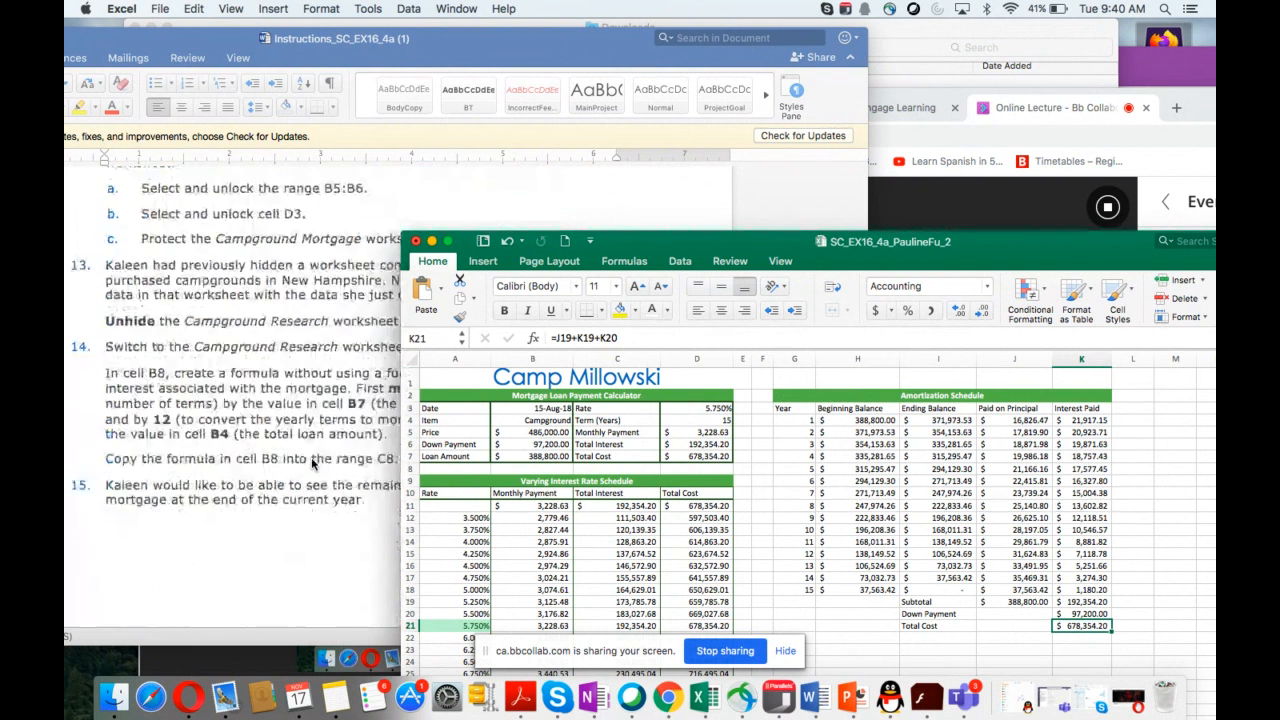
scroll(311, 457, "down", 10)
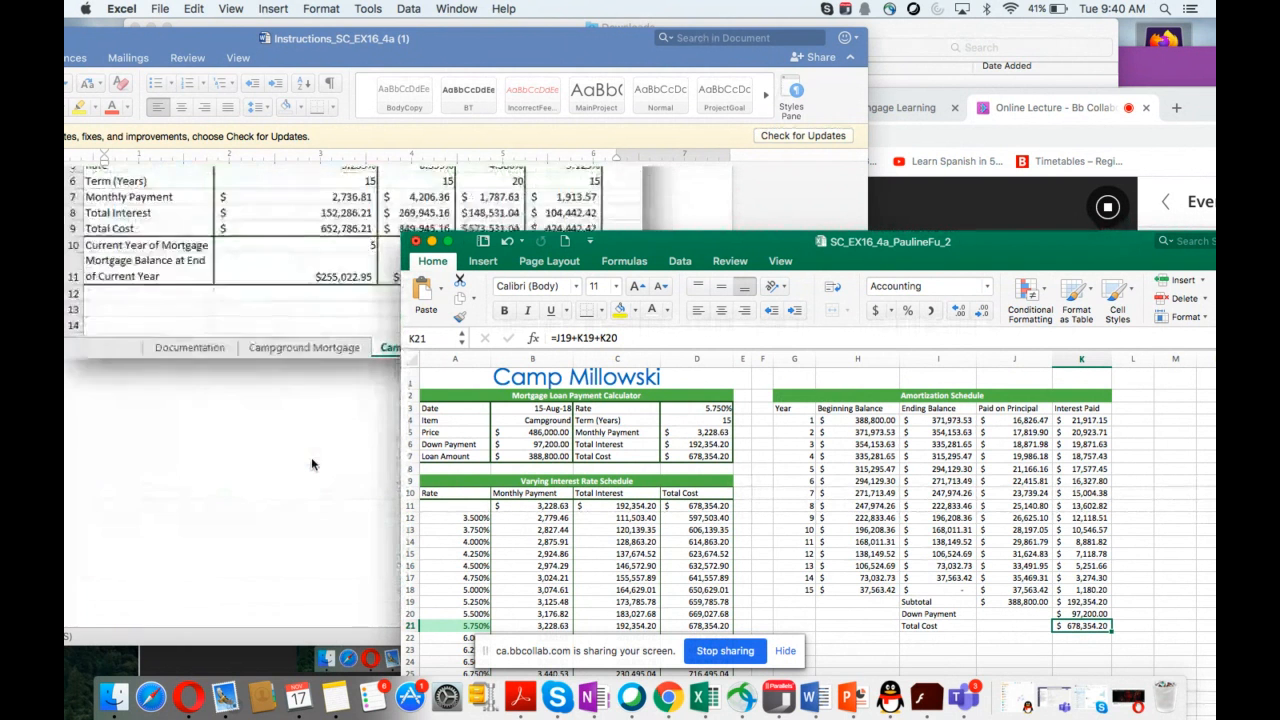
scroll(311, 457, "up", 8)
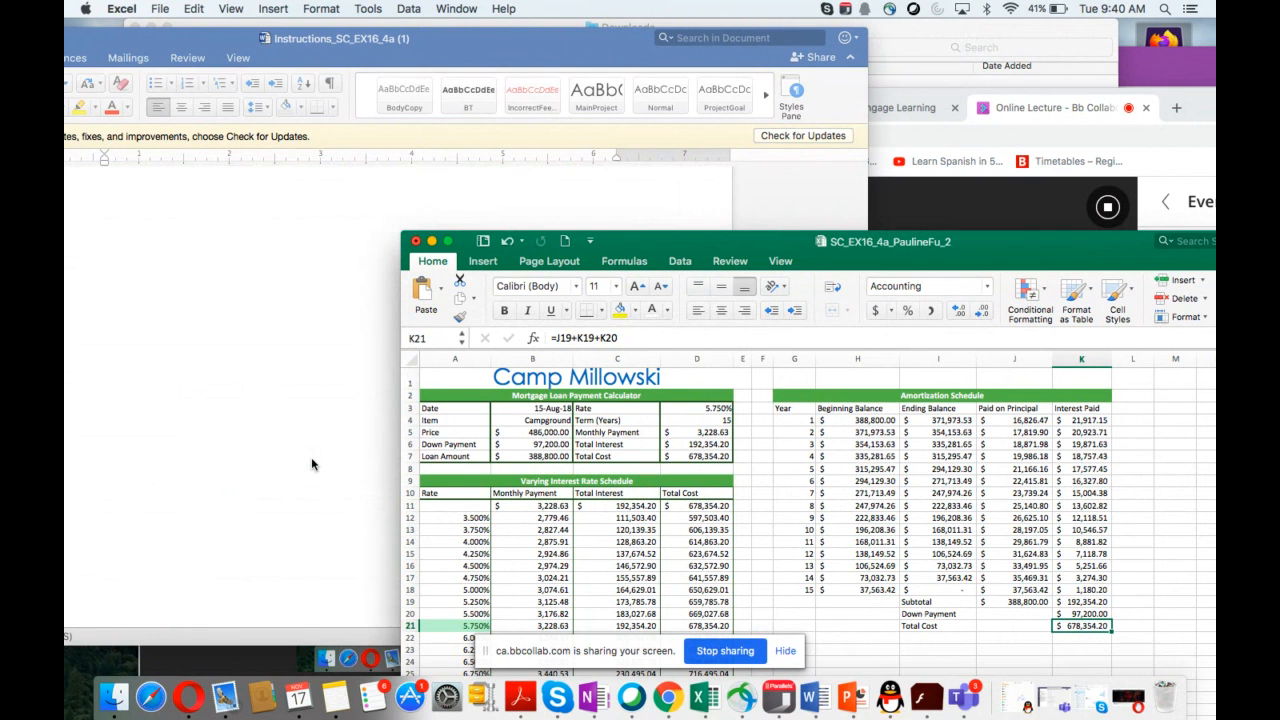
scroll(311, 463, "up", 10)
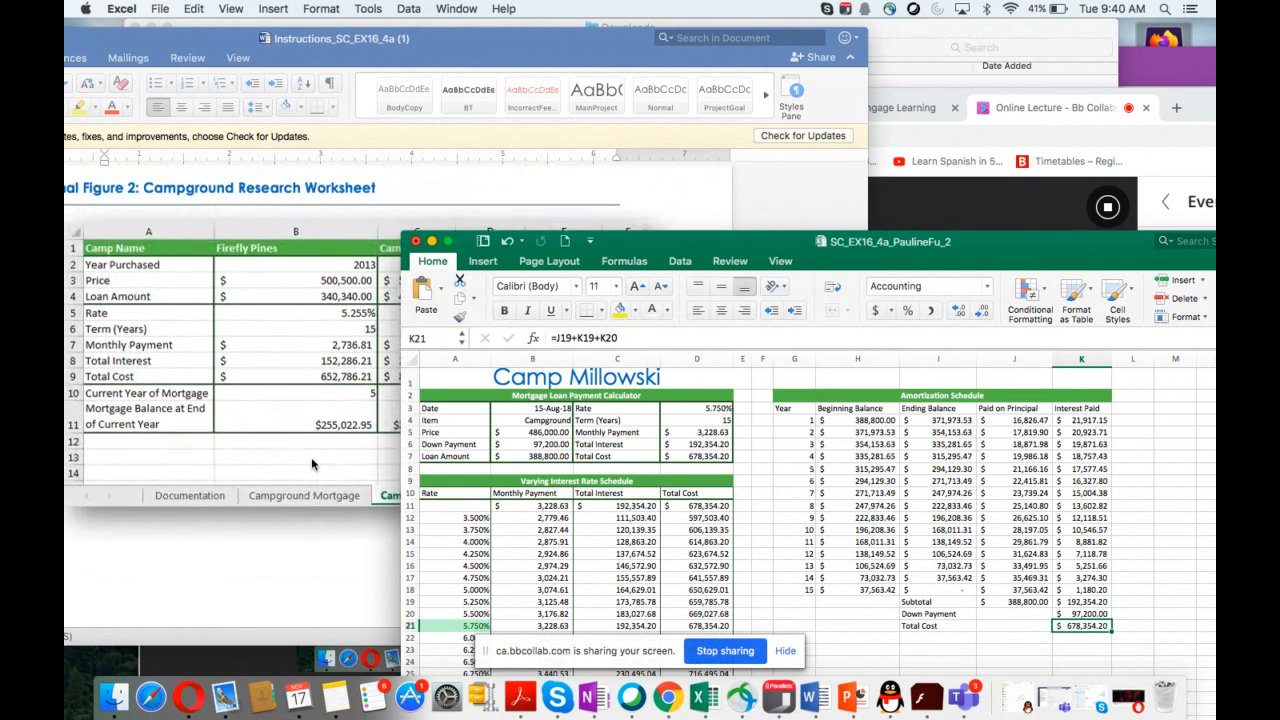
scroll(311, 457, "up", 5)
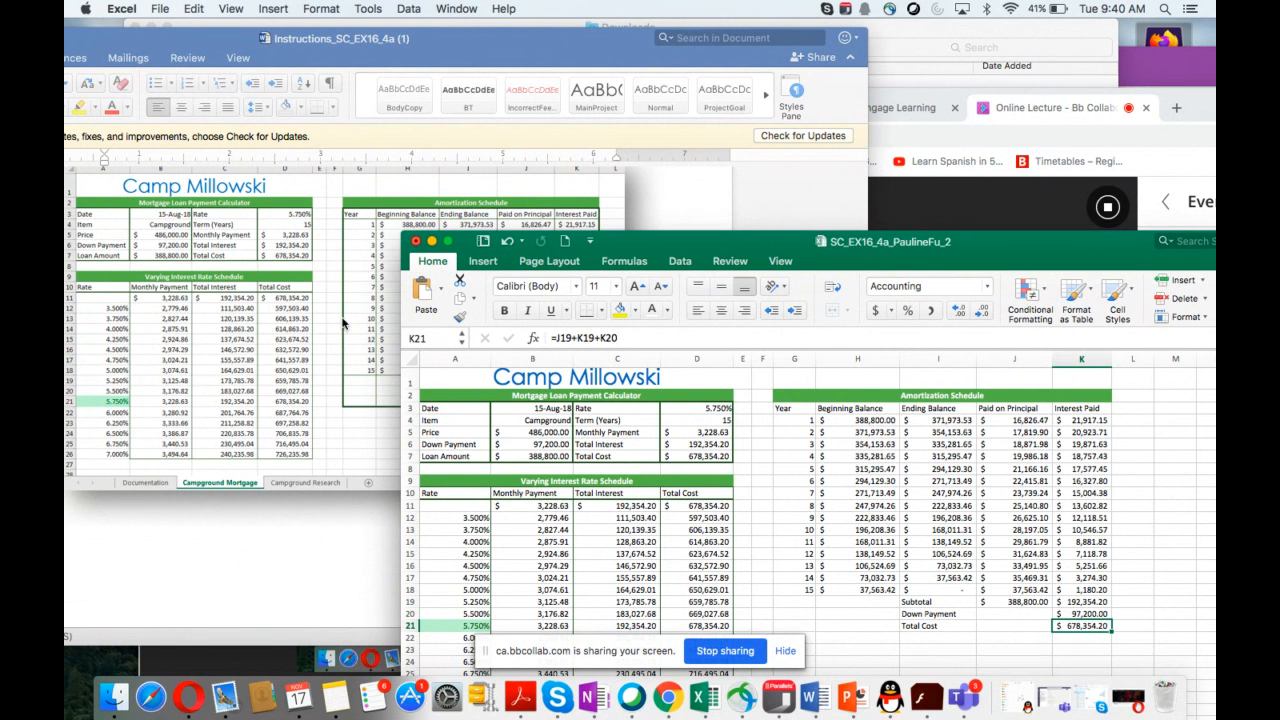
scroll(310, 380, "up", 5)
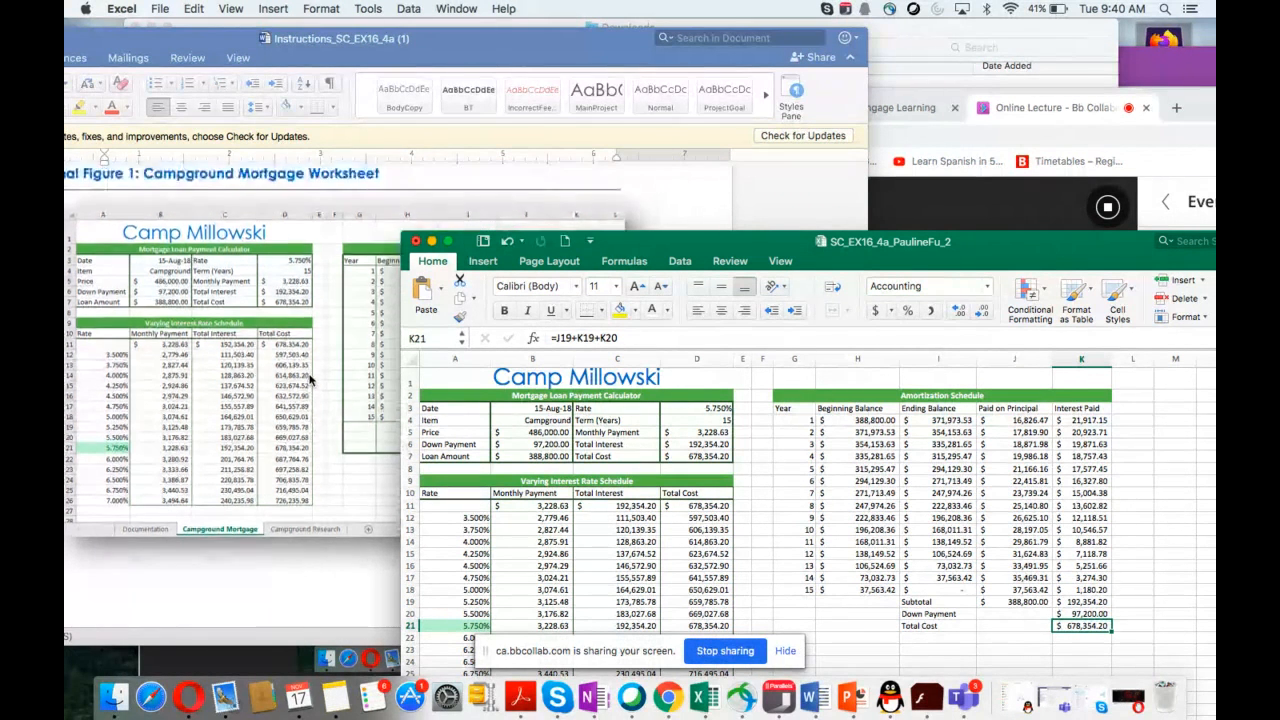
scroll(310, 380, "up", 10)
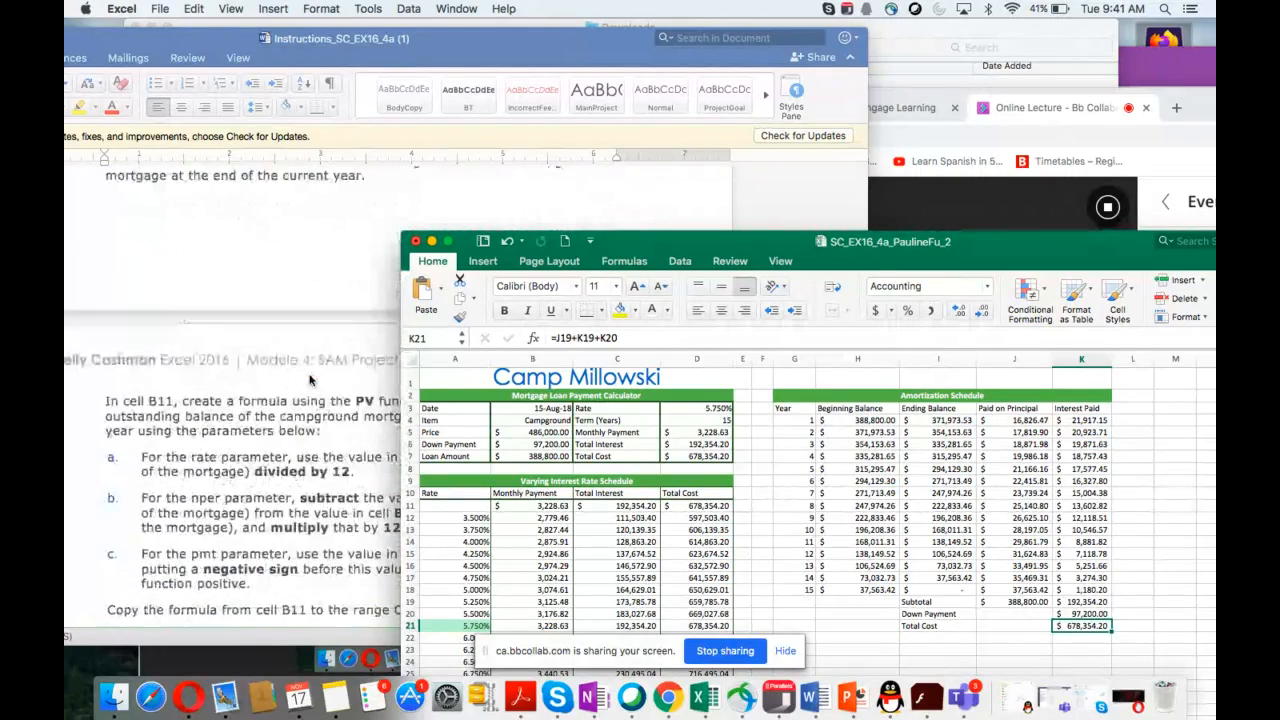
scroll(310, 380, "up", 10)
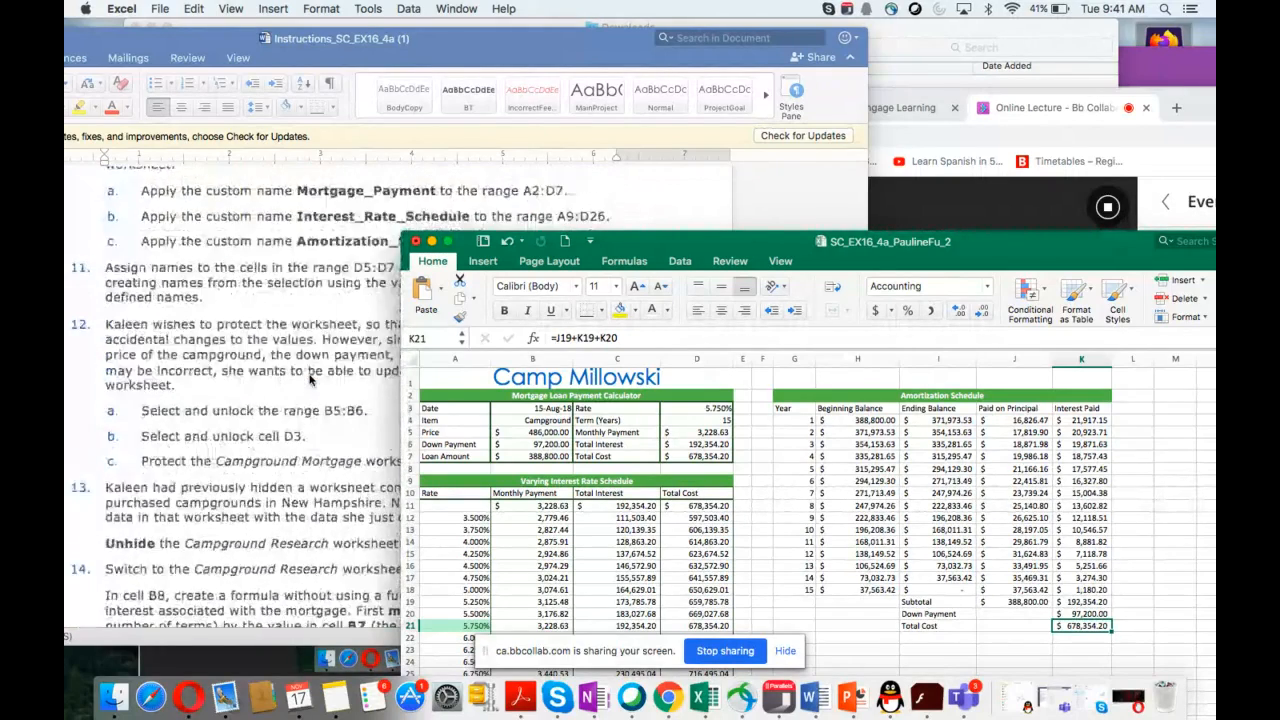
scroll(310, 380, "up", 5)
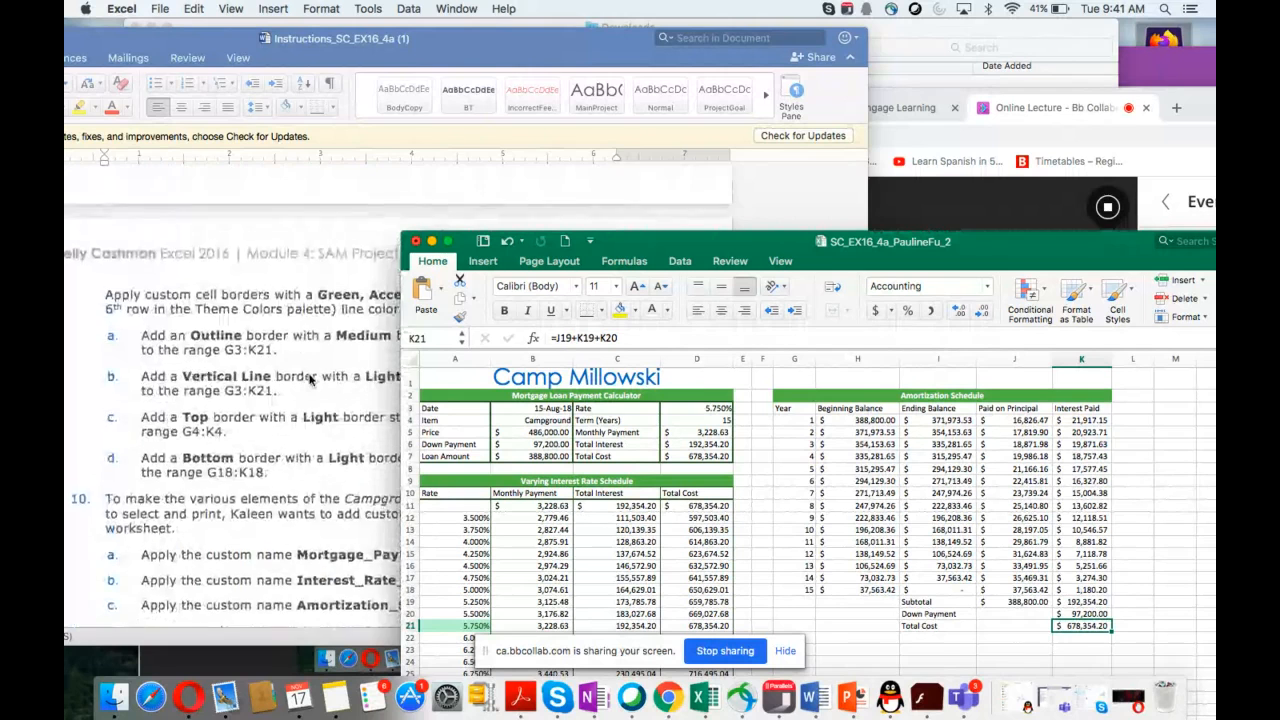
scroll(310, 380, "down", 1)
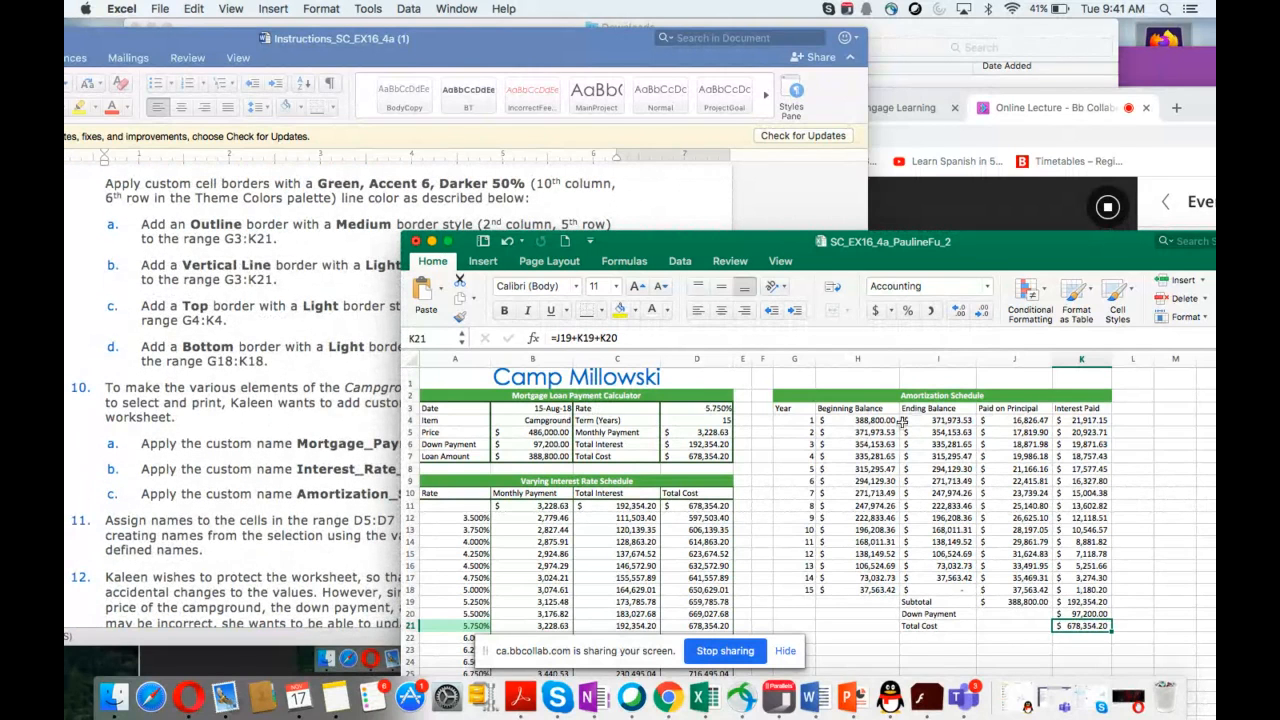
Step: Select the amortization schedule range G3:K21
left_click(783, 409)
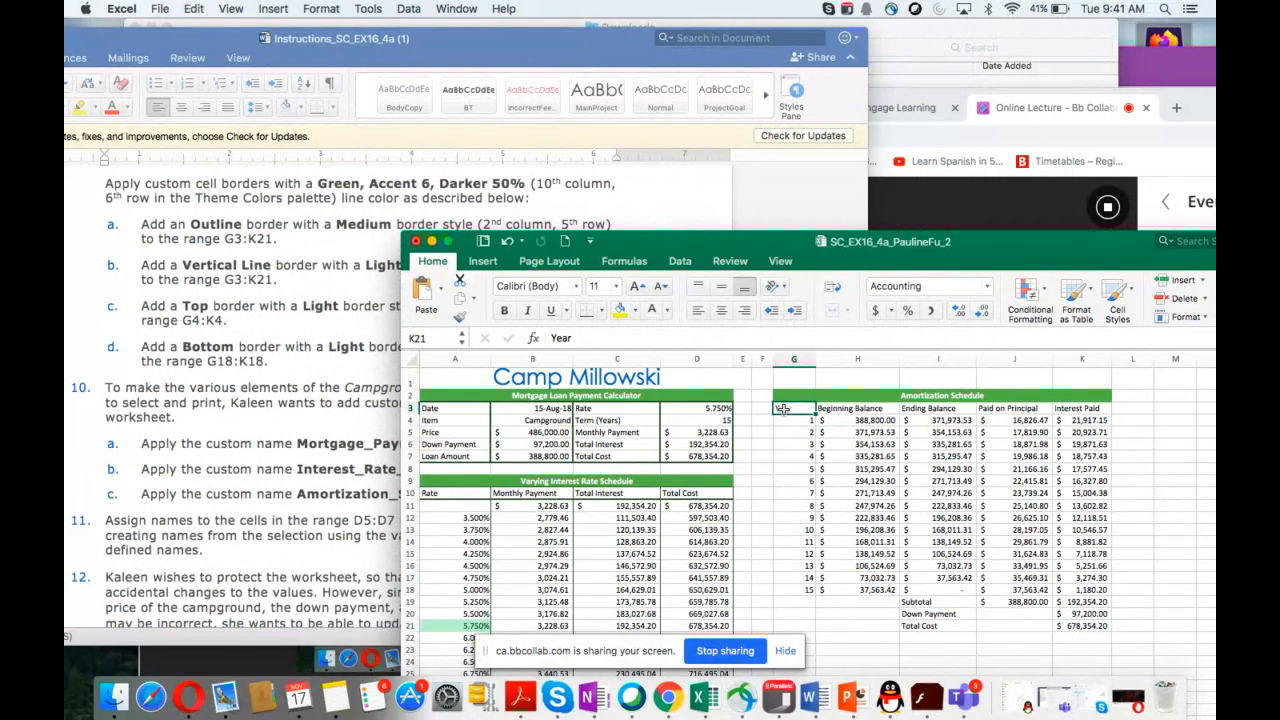
left_click_drag(783, 409, 1097, 591)
scroll(212, 493, "down", 10)
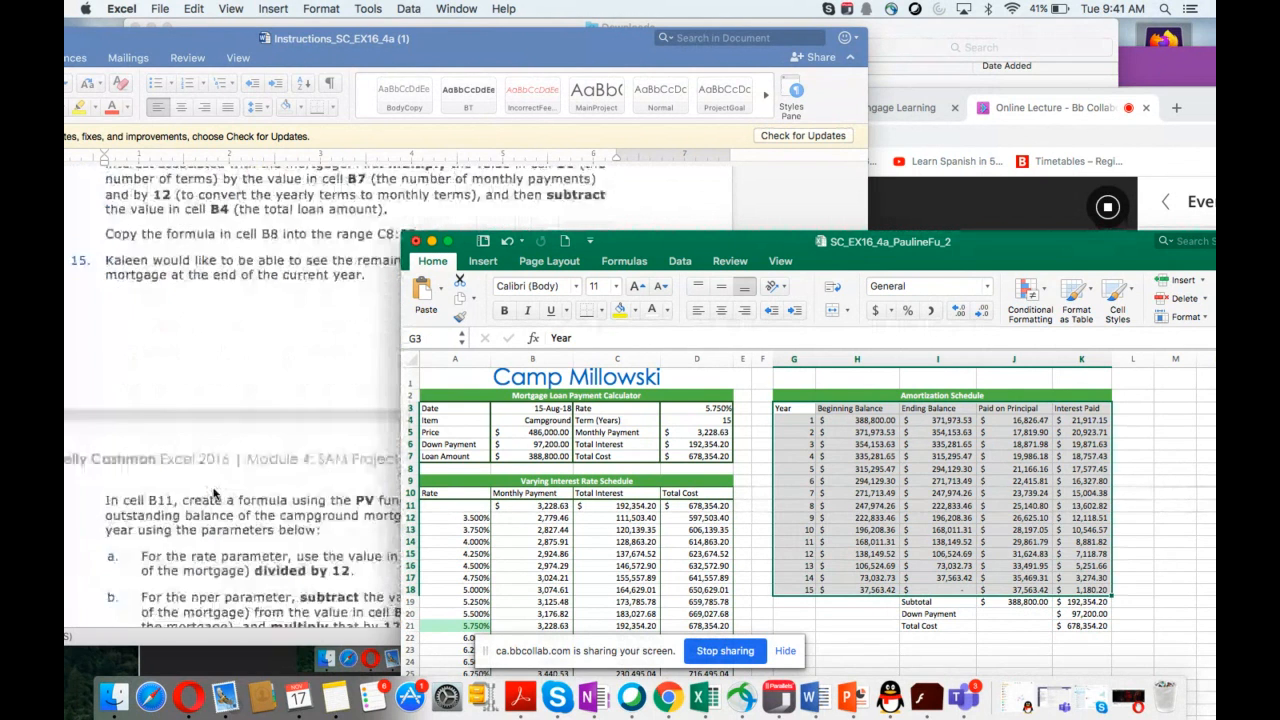
scroll(212, 493, "down", 10)
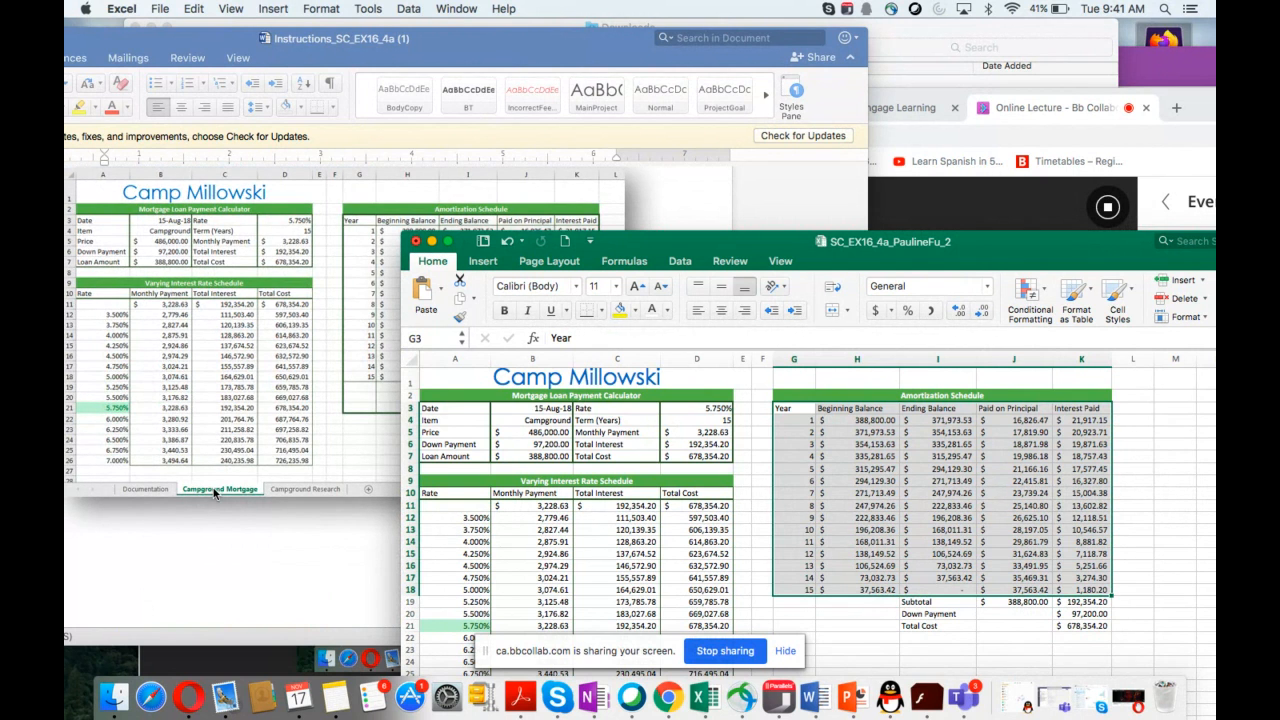
left_click(788, 416)
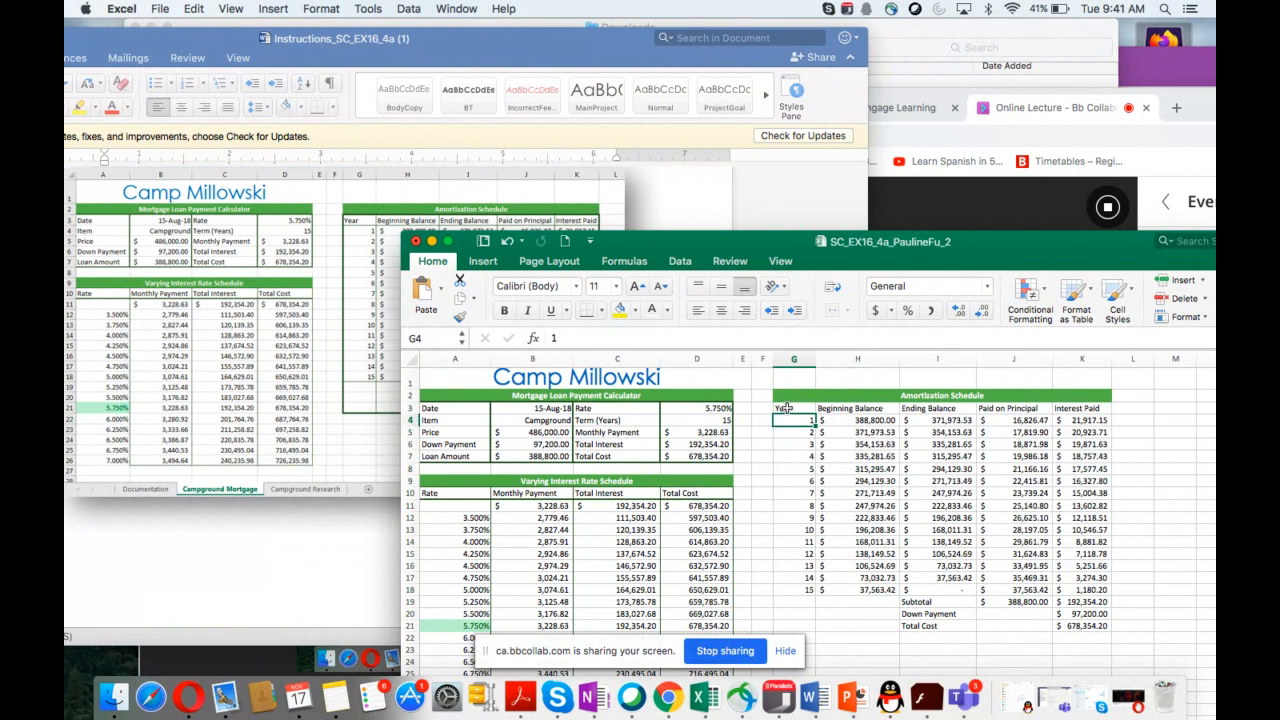
left_click_drag(788, 408, 1072, 625)
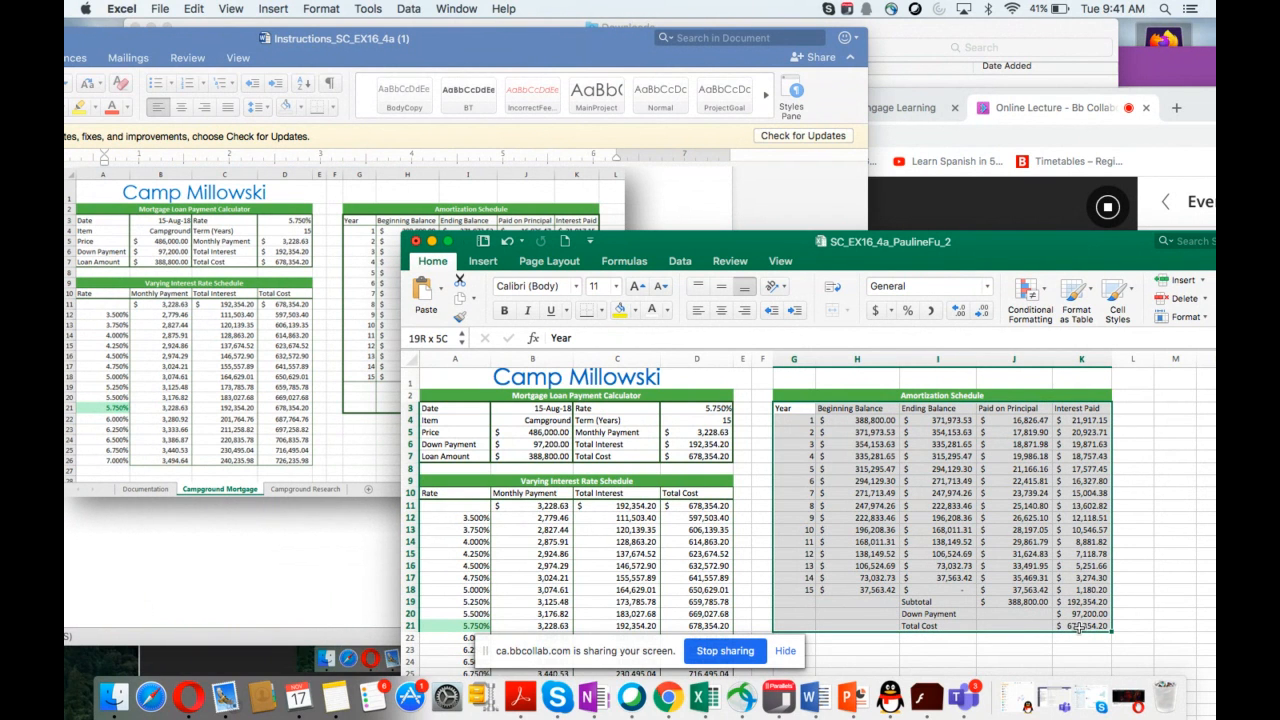
left_click_drag(1078, 627, 1078, 627)
Step: Review the custom cell border instructions for the amortization schedule in the instructions document
scroll(315, 381, "up", 2)
scroll(315, 381, "down", 2)
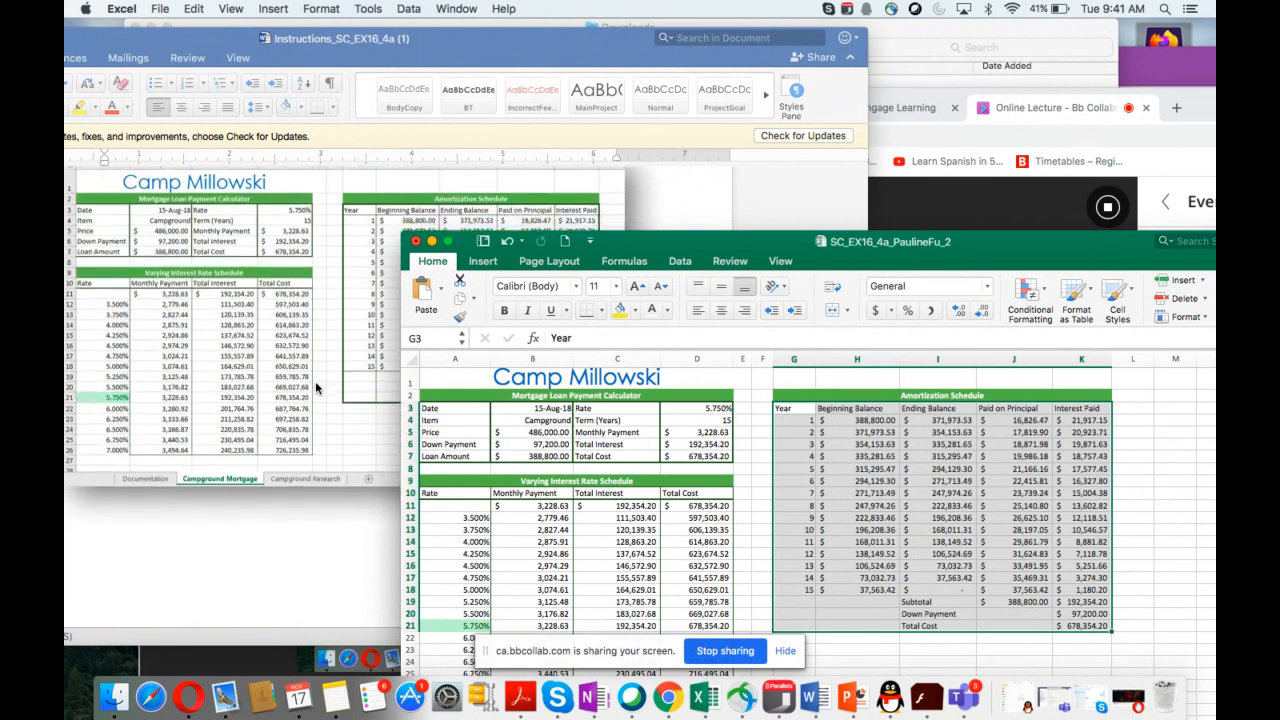
scroll(315, 381, "up", 4)
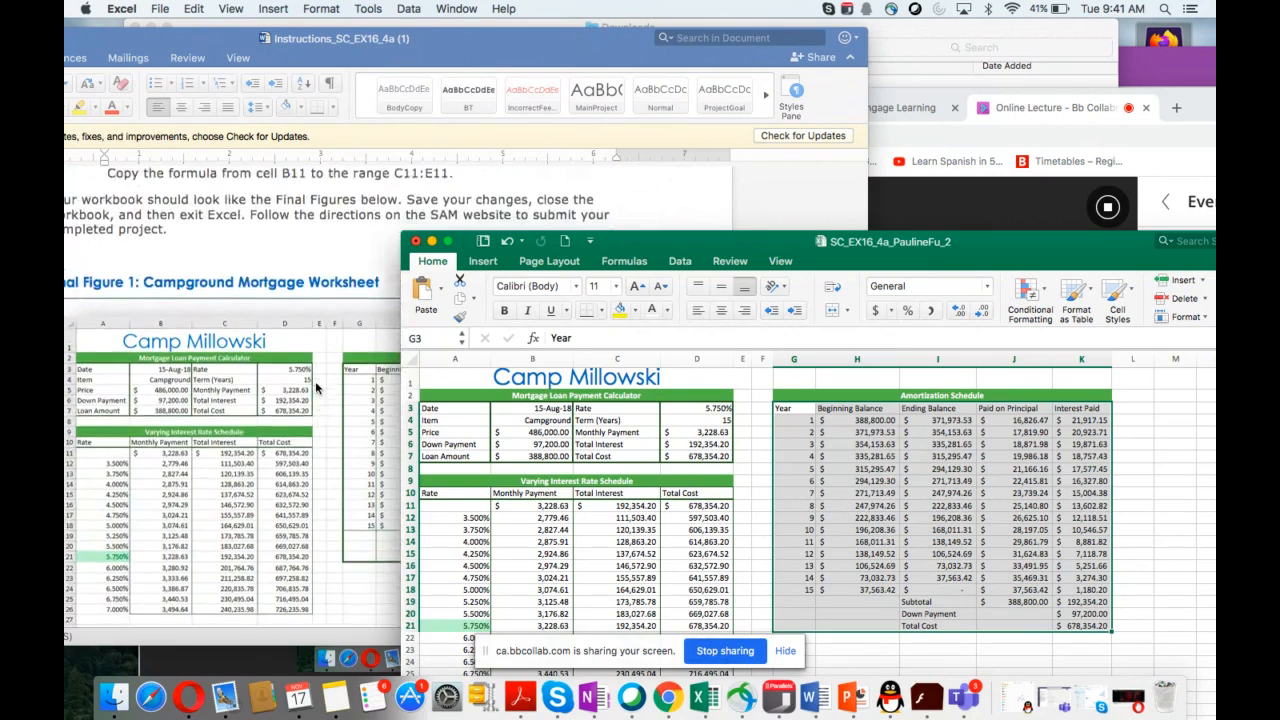
scroll(315, 381, "up", 7)
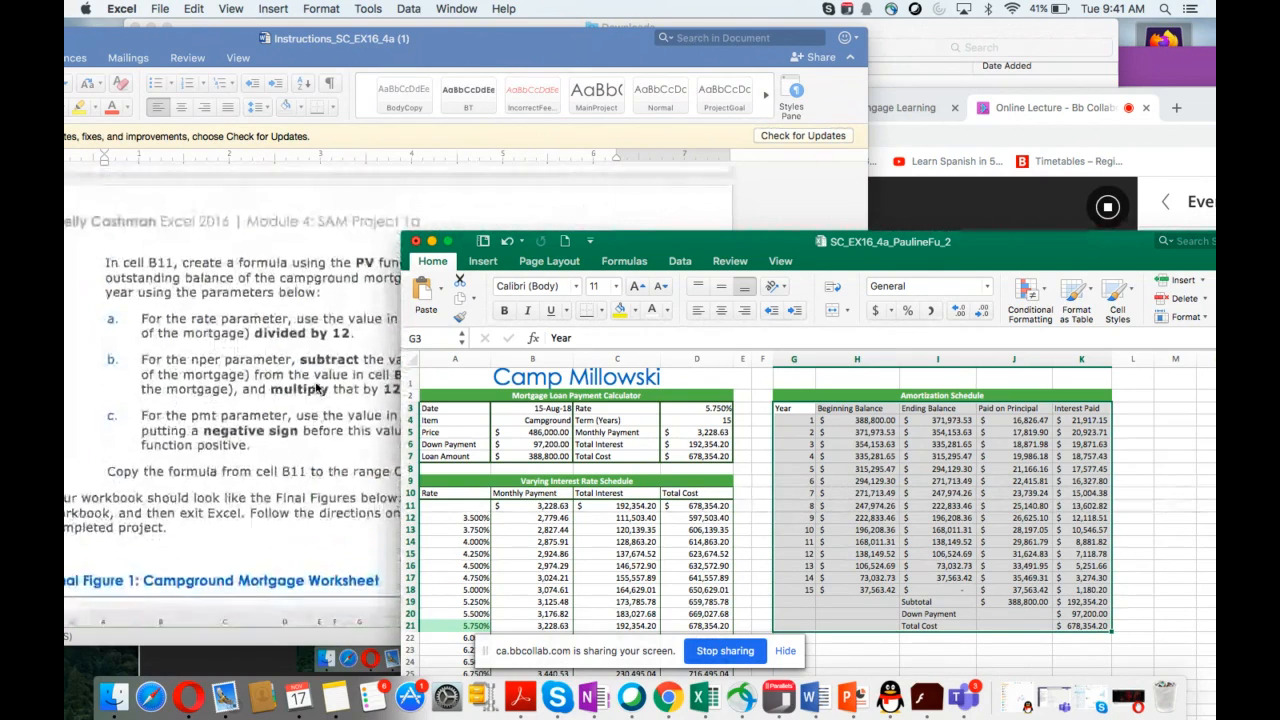
scroll(316, 388, "up", 10)
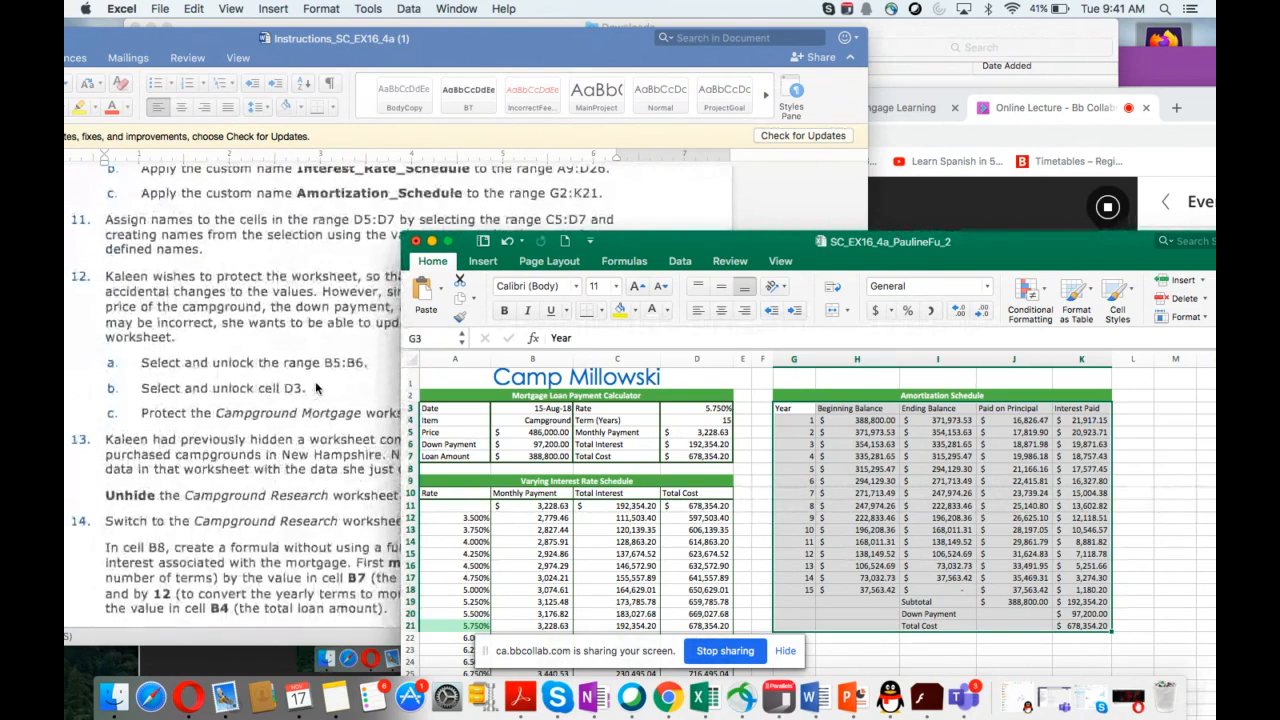
scroll(315, 381, "up", 10)
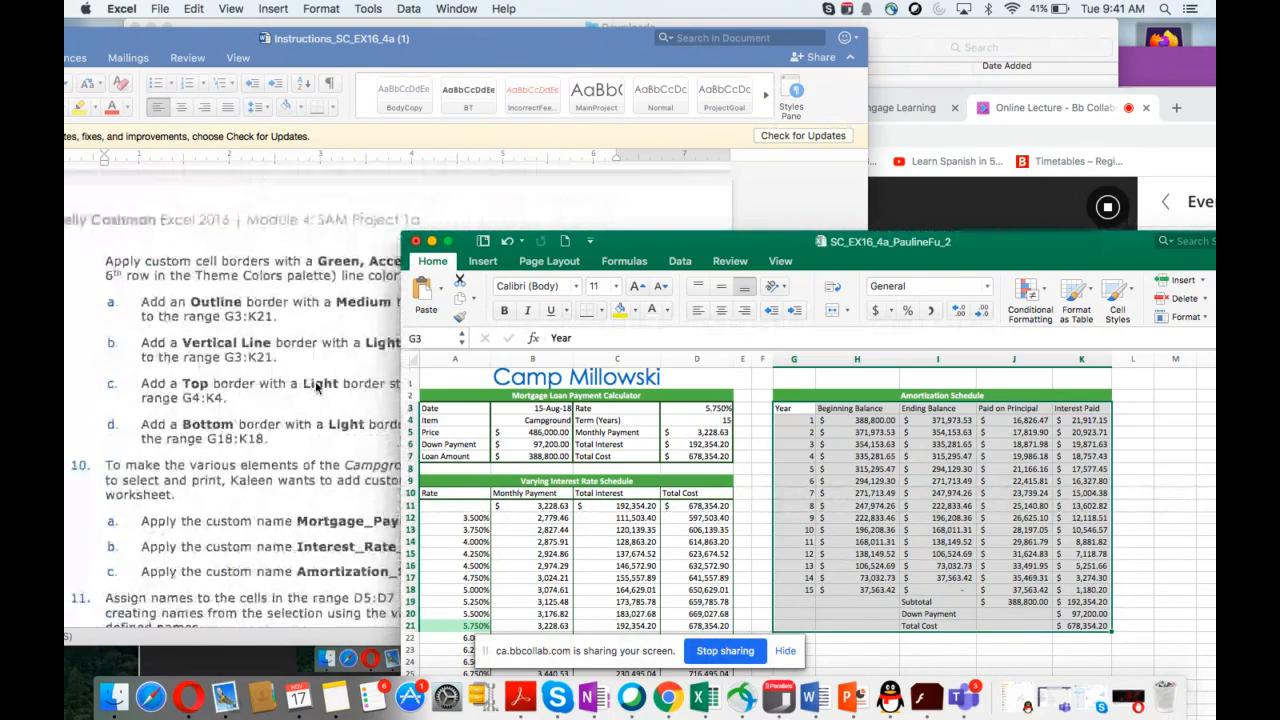
scroll(316, 387, "down", 3)
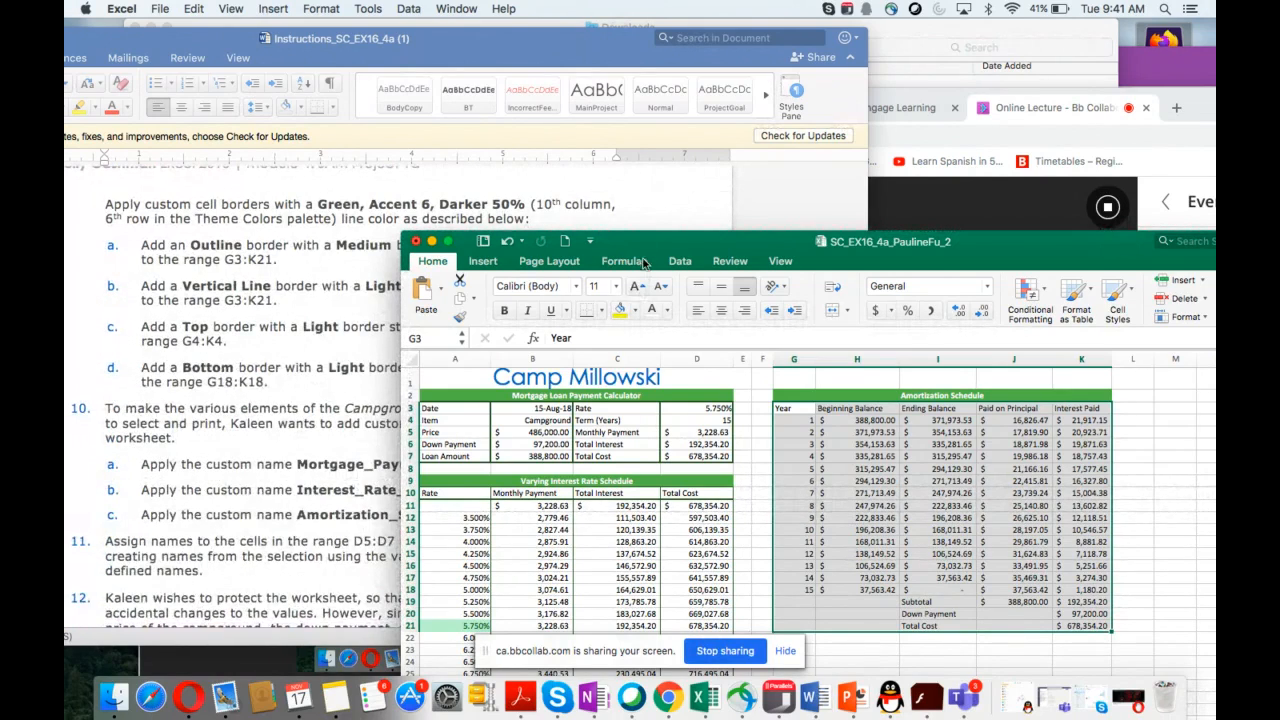
Step: Open the Format Cells border settings for the selected range G3:K21 to add custom borders
left_click_drag(634, 247, 682, 225)
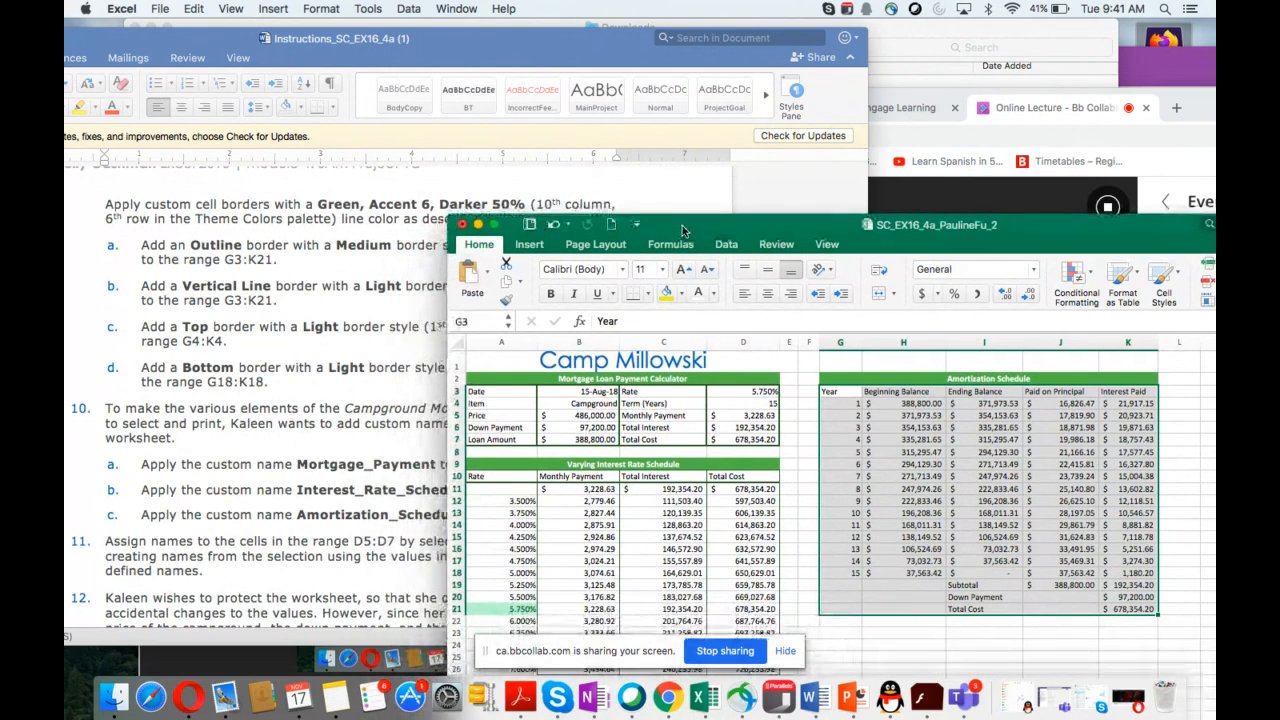
left_click(647, 293)
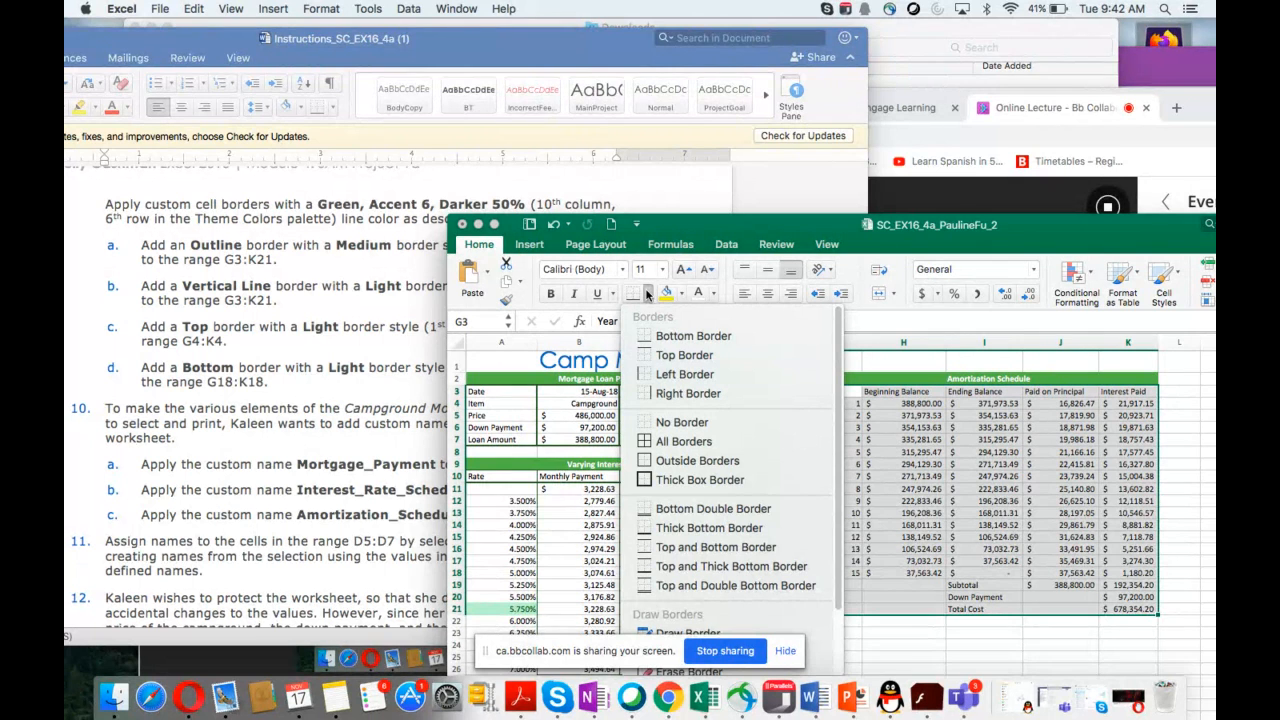
left_click_drag(702, 228, 703, 243)
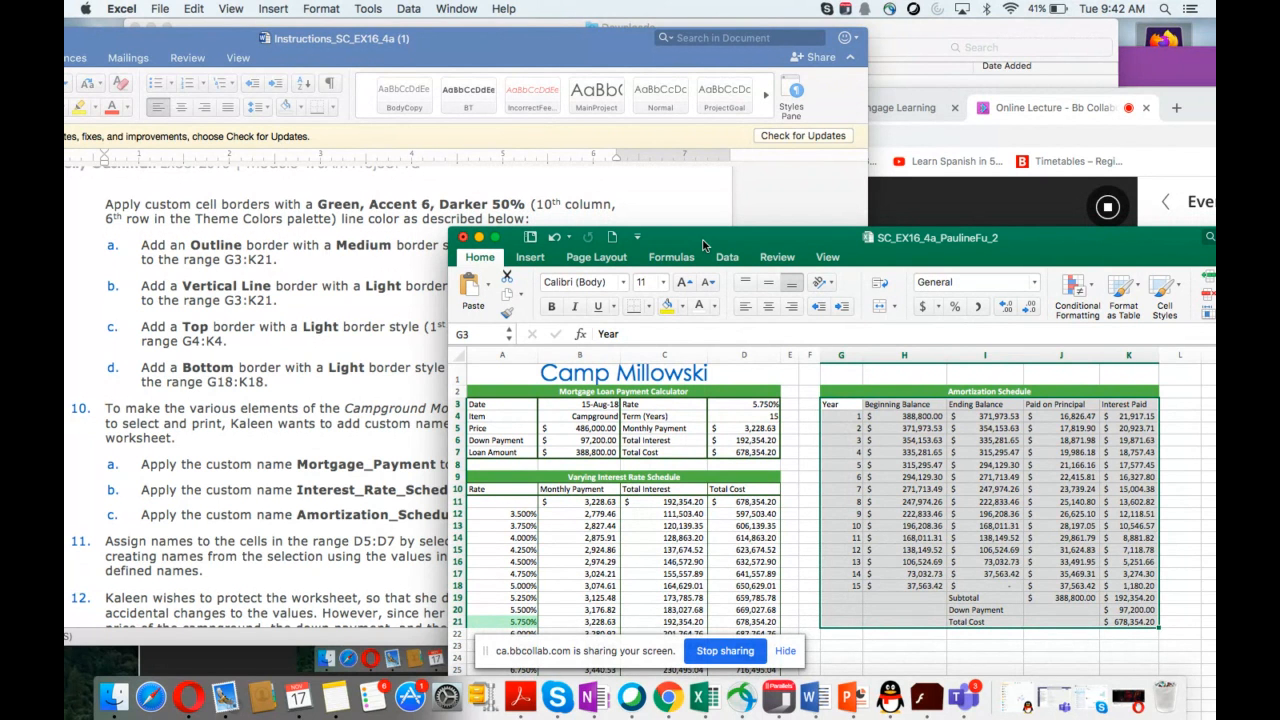
left_click_drag(703, 244, 640, 167)
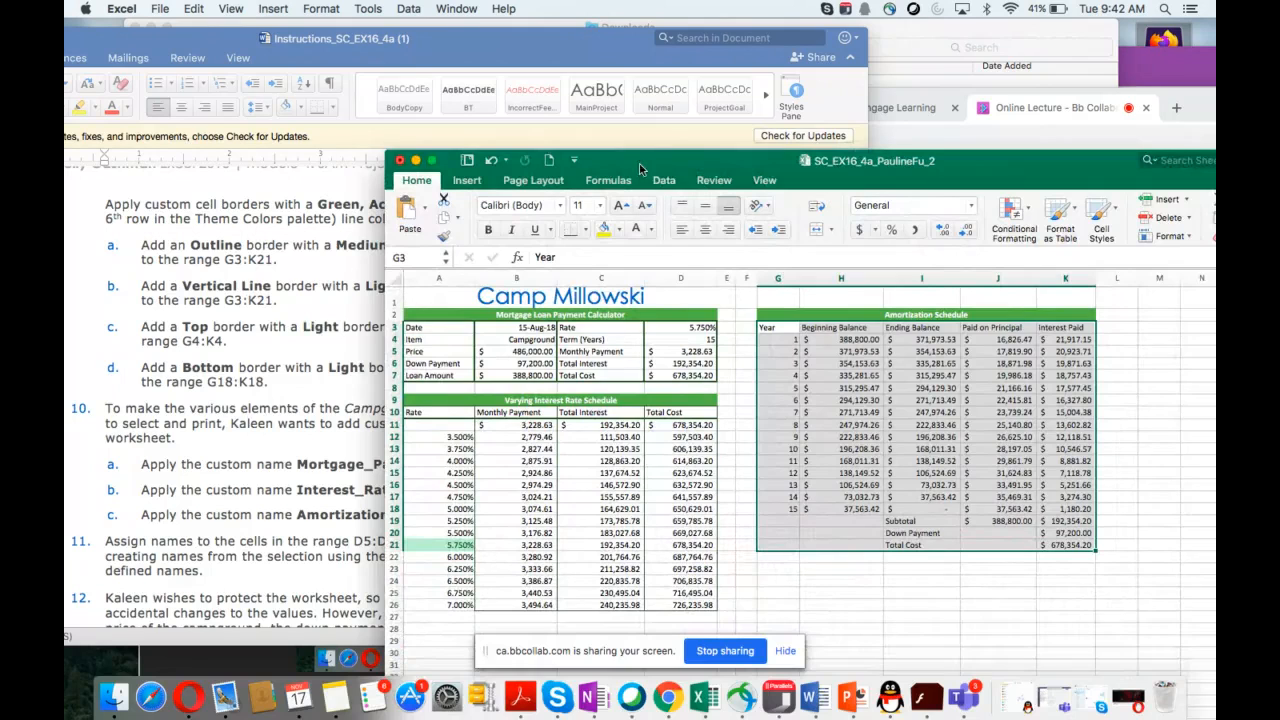
left_click(587, 230)
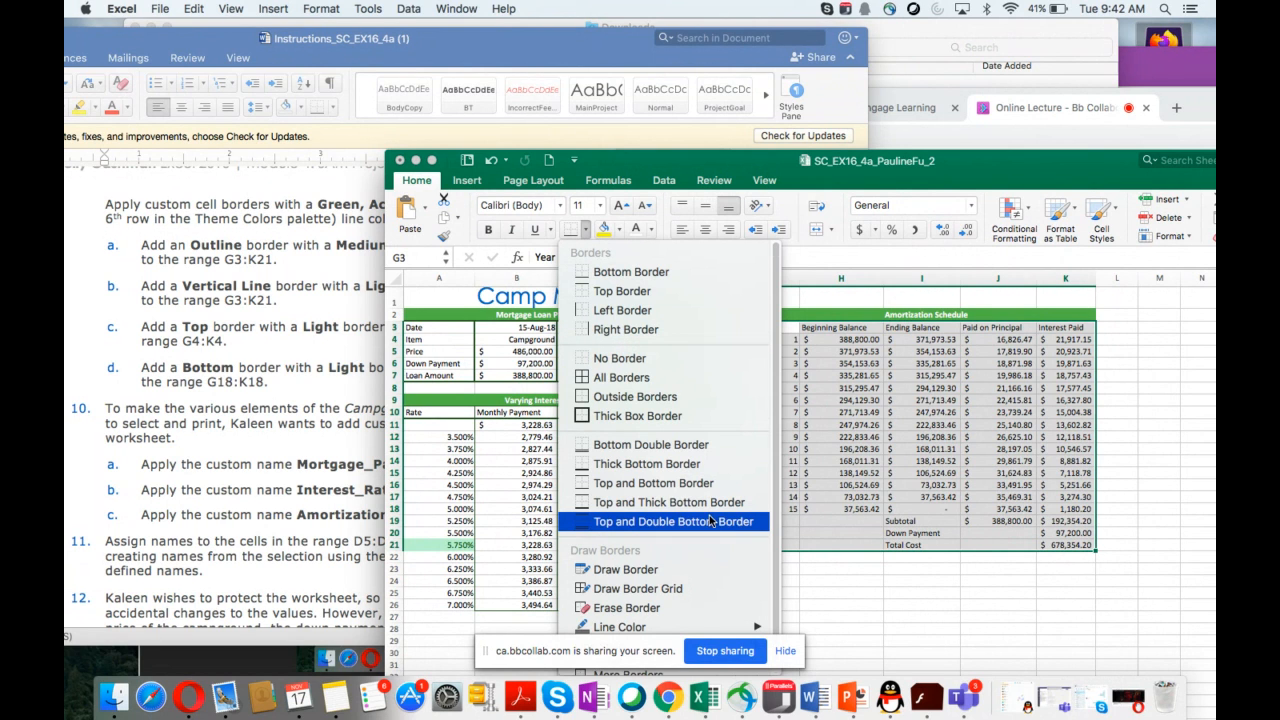
scroll(711, 520, "down", 1)
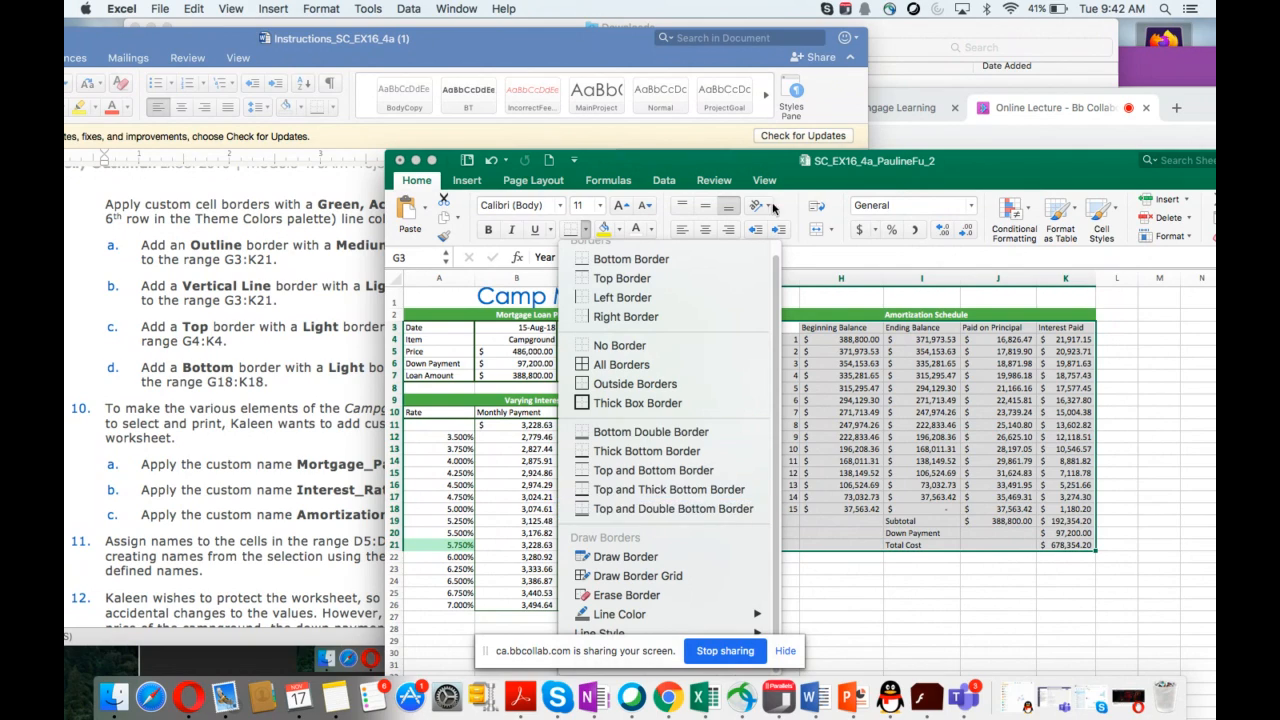
left_click_drag(763, 169, 952, 65)
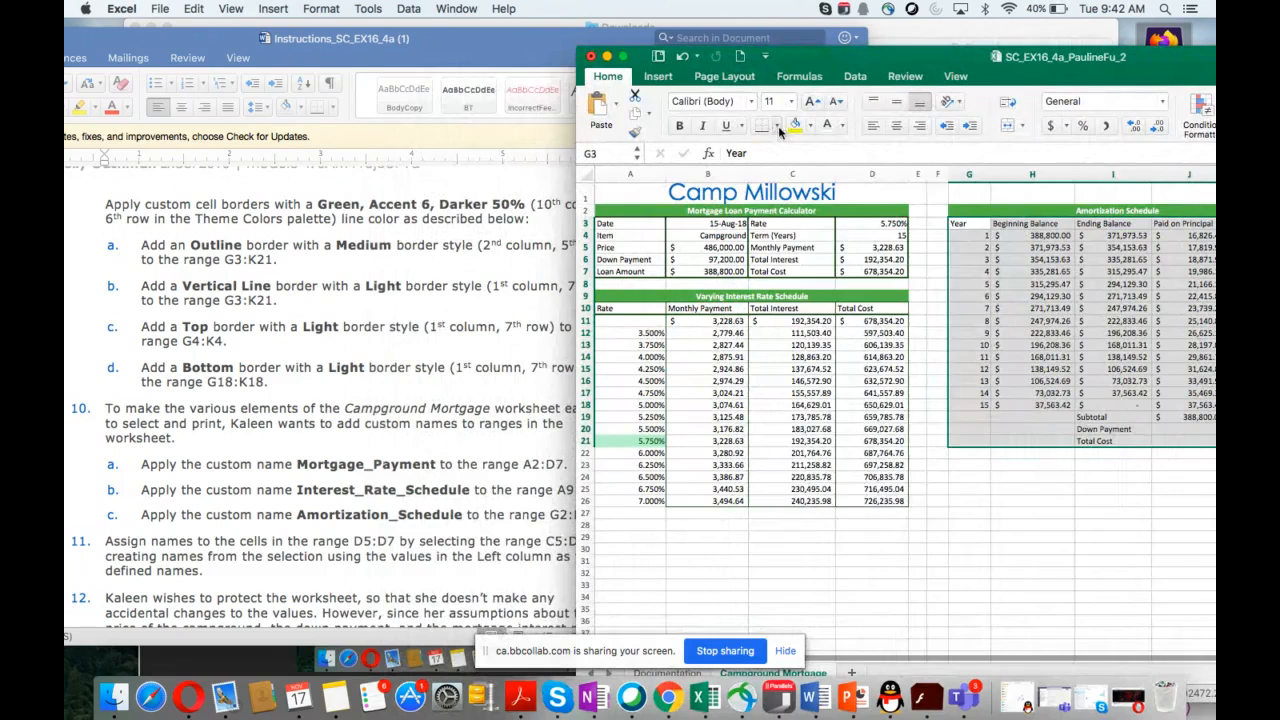
left_click(777, 126)
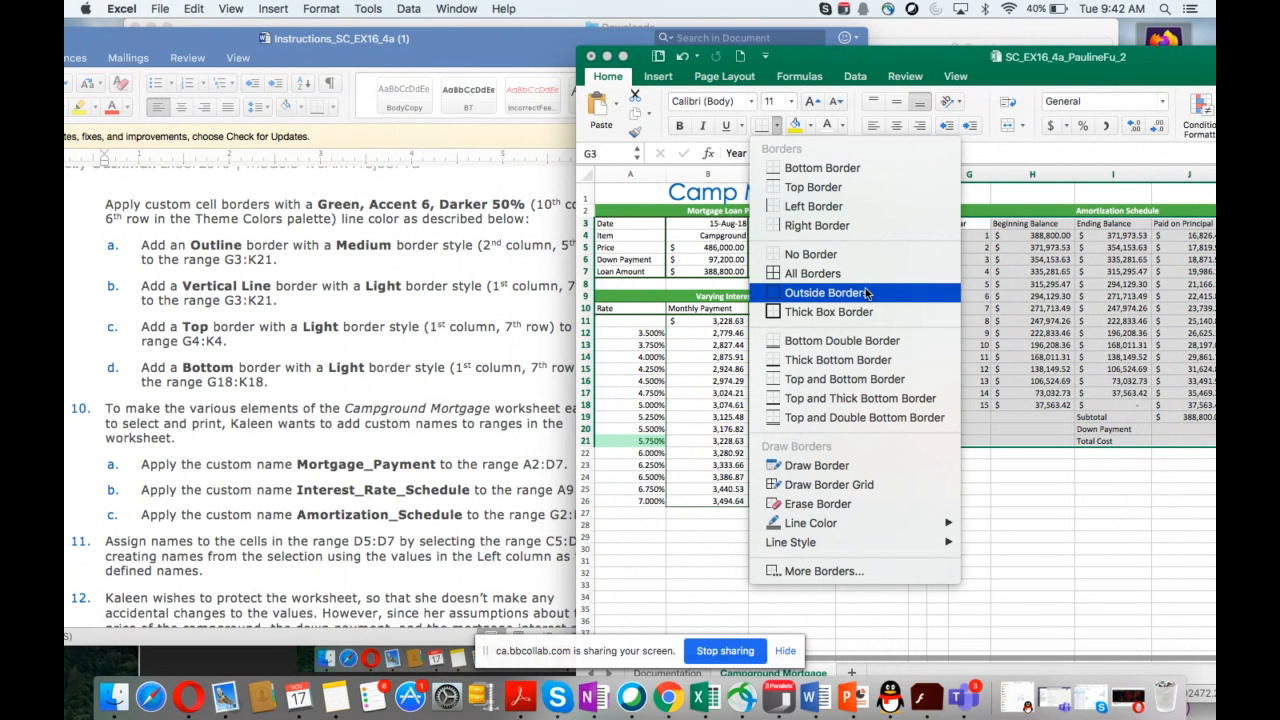
left_click(836, 574)
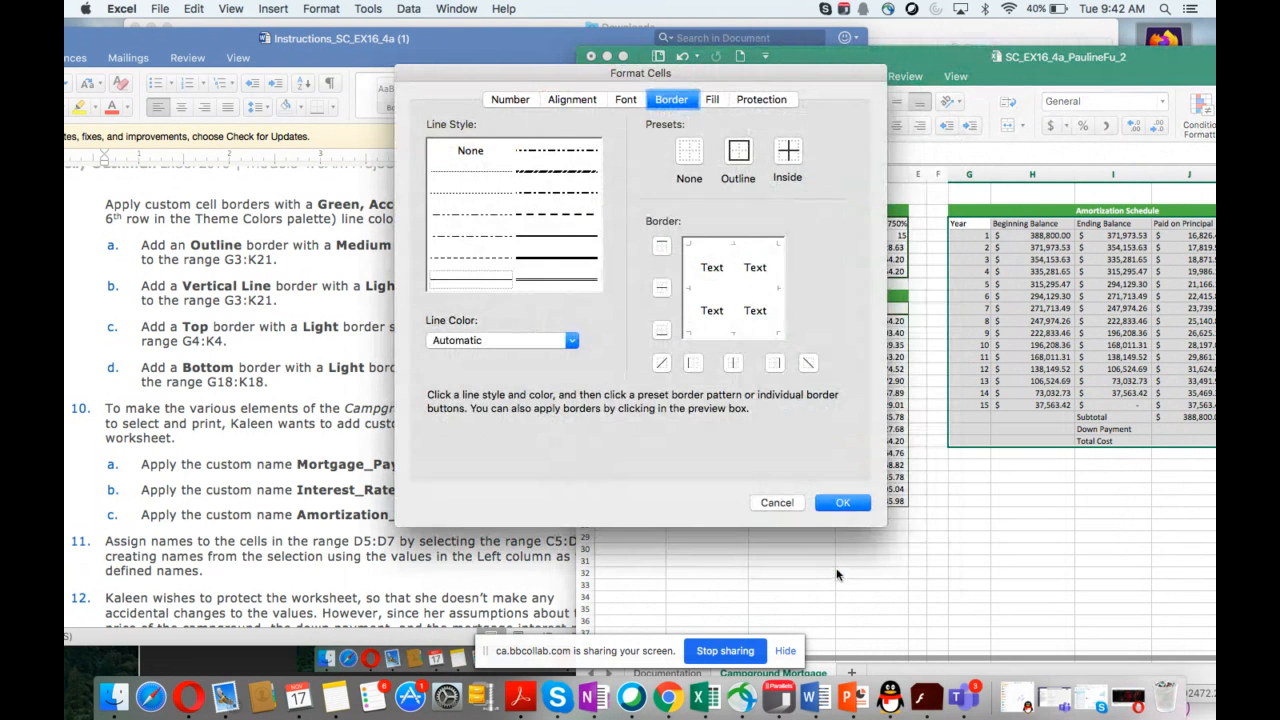
left_click_drag(578, 75, 618, 243)
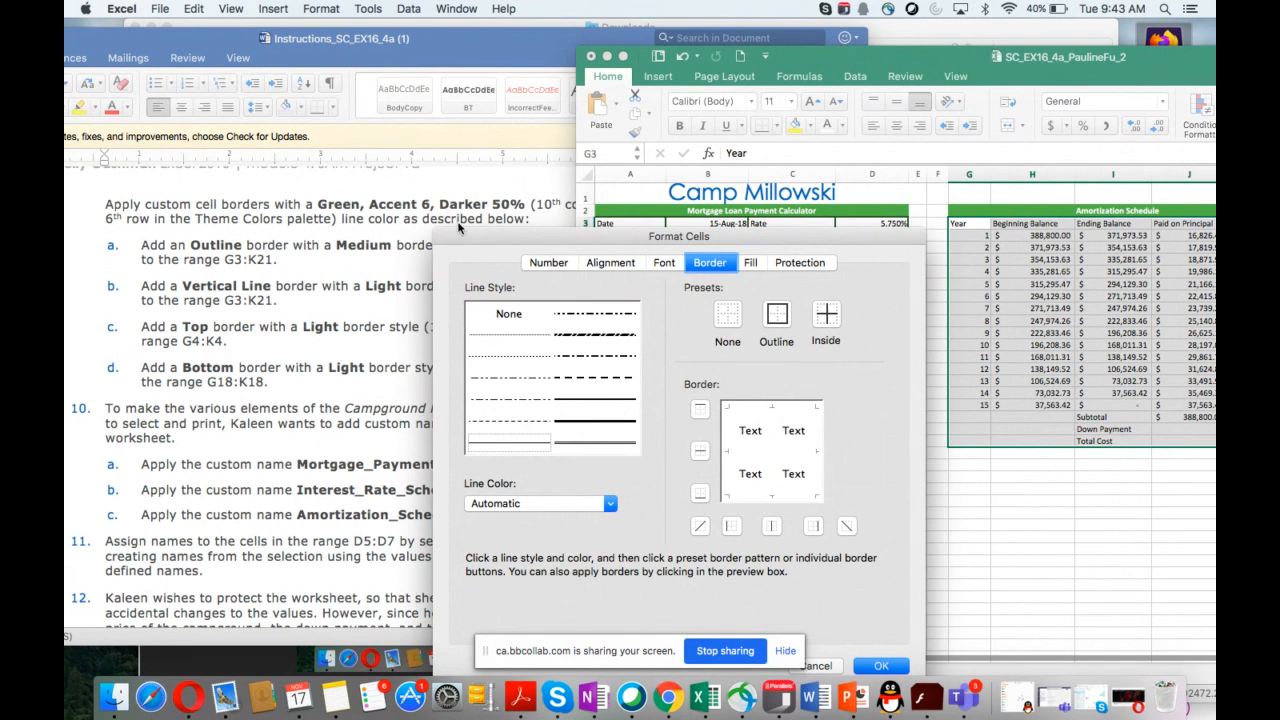
left_click_drag(512, 236, 519, 159)
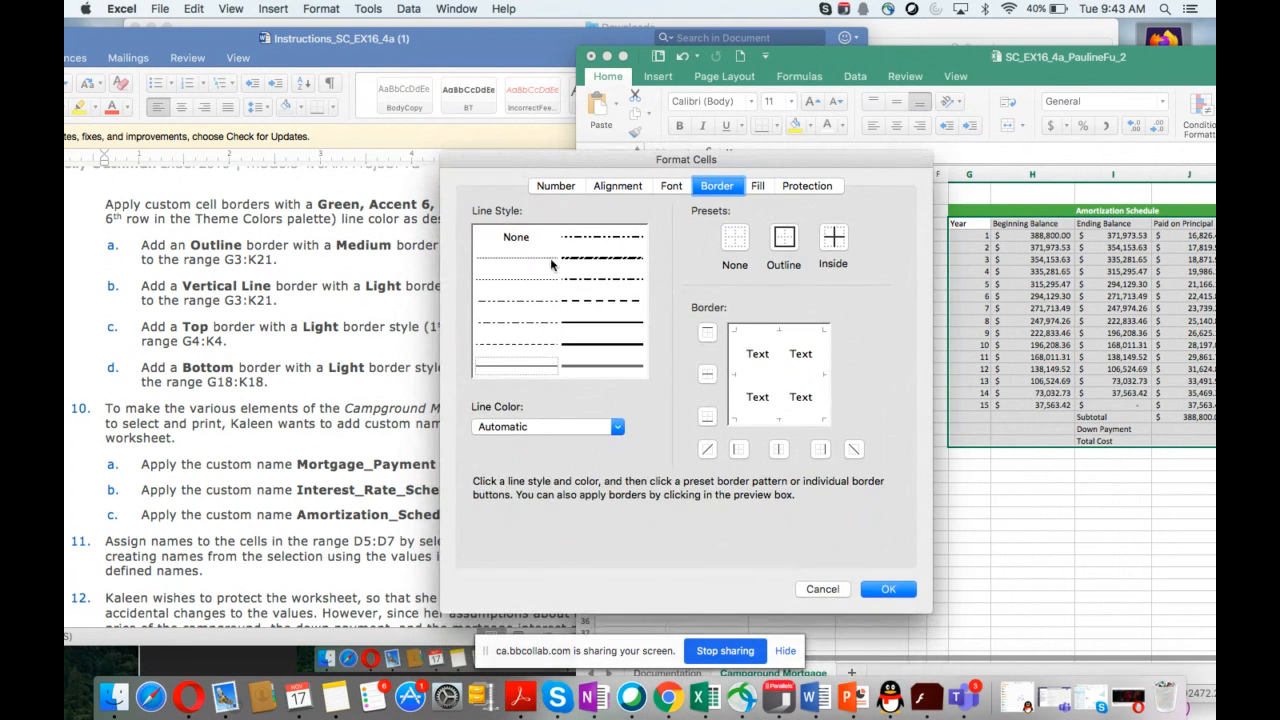
left_click(822, 589)
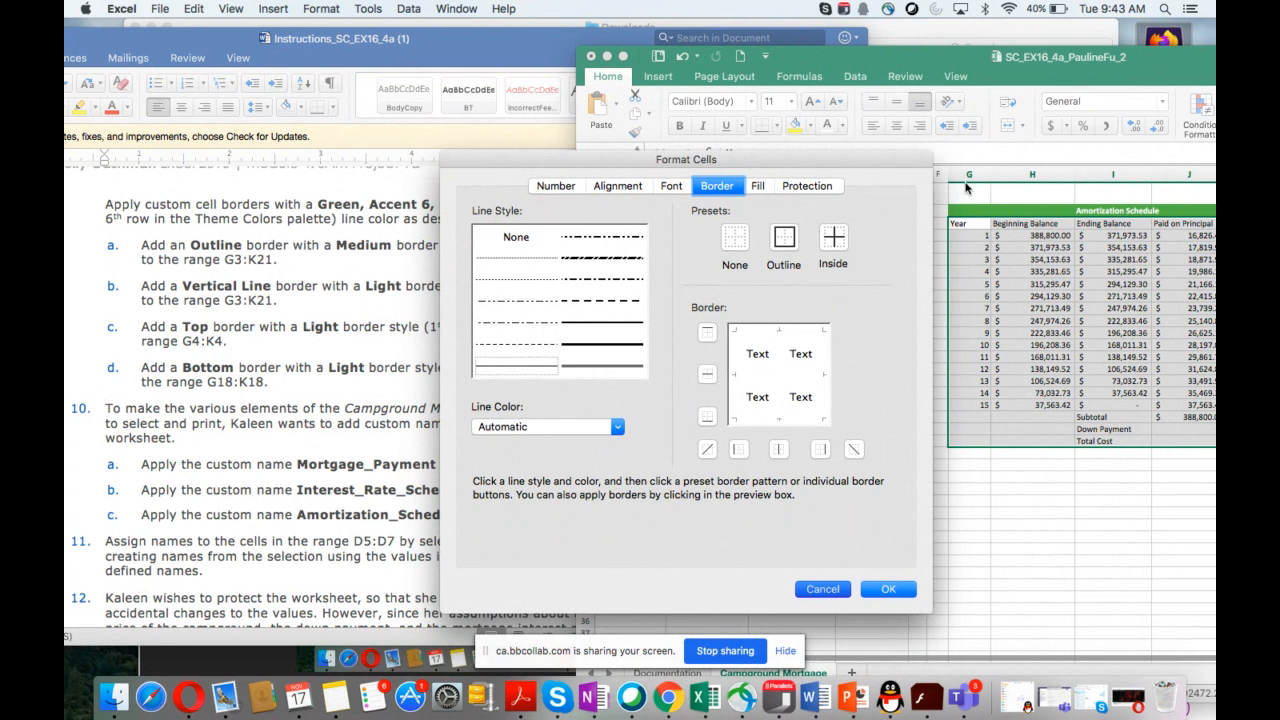
left_click(822, 588)
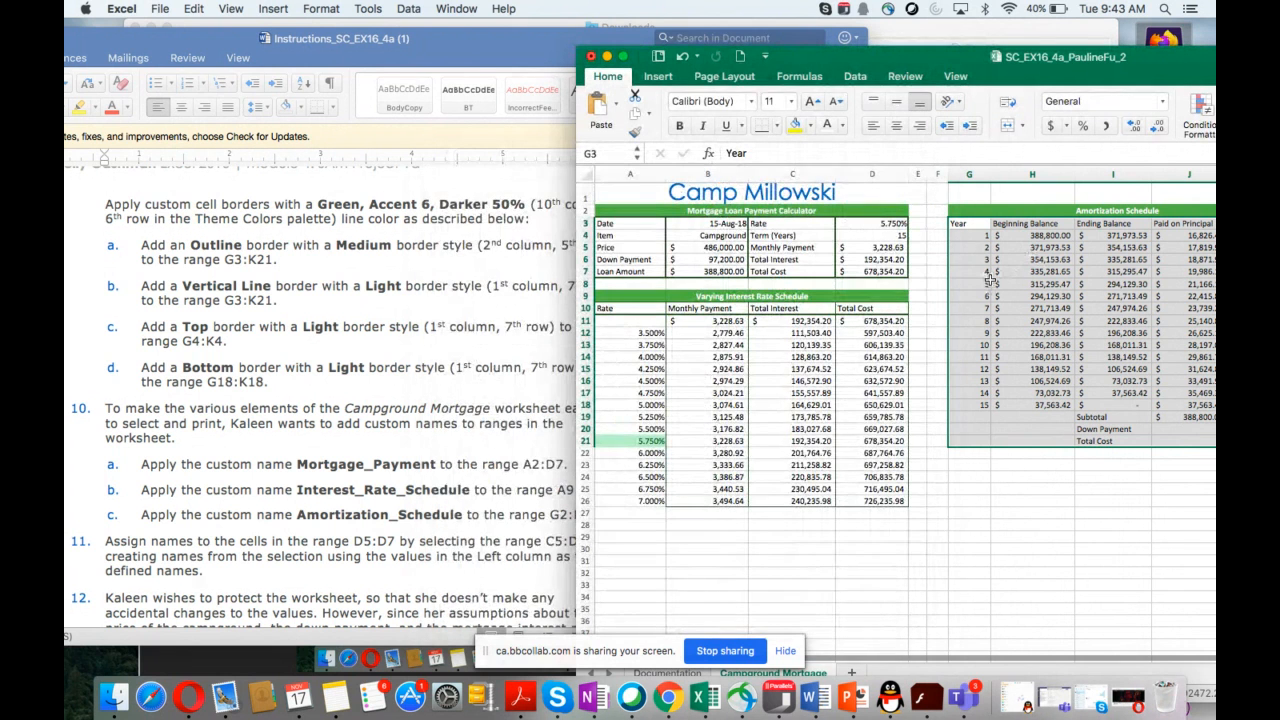
Step: Reopen the Format Cells border settings for G3:K21 and set the line color to Green, Accent 6, Darker 50%
right_click(990, 280)
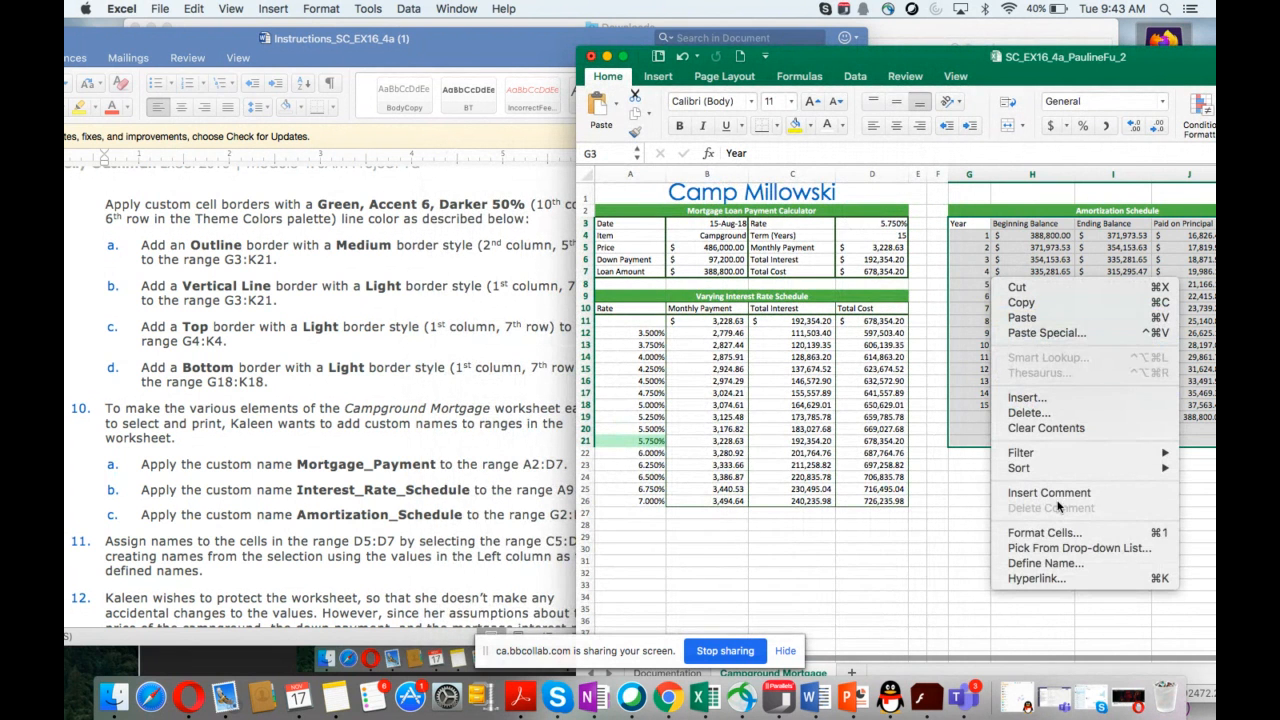
left_click(1056, 540)
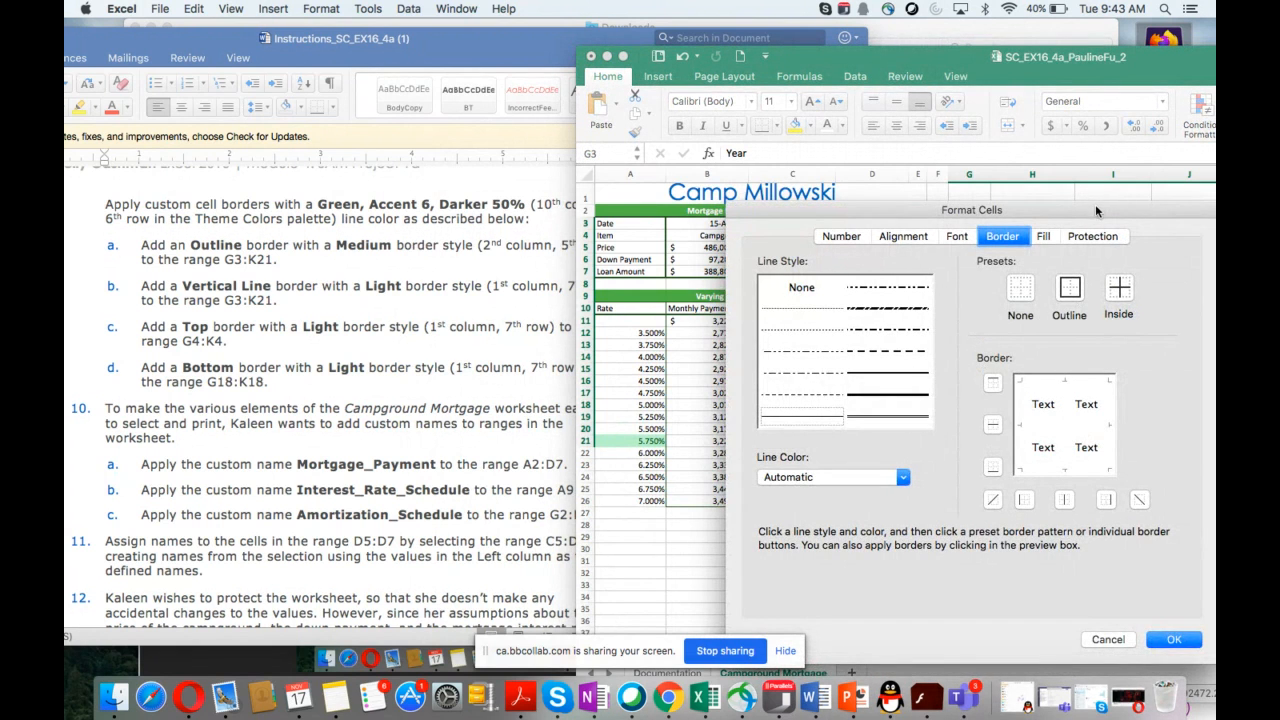
left_click_drag(1095, 204, 888, 166)
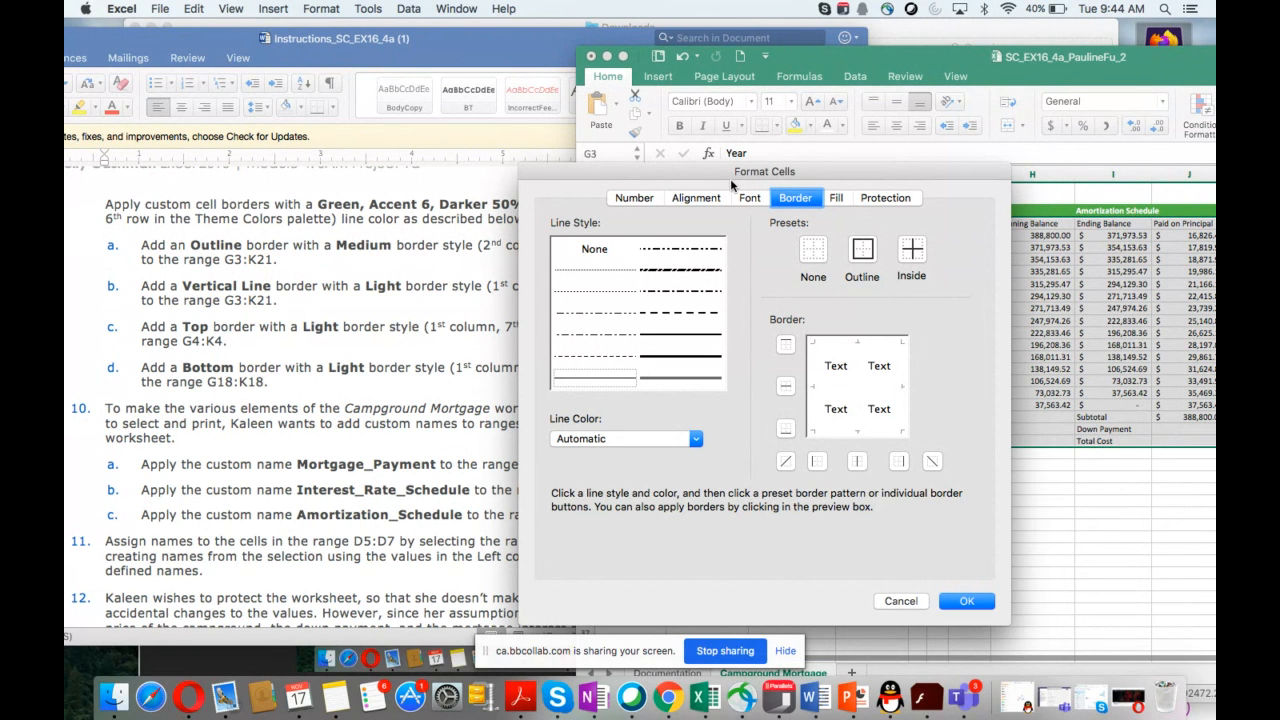
left_click(858, 257)
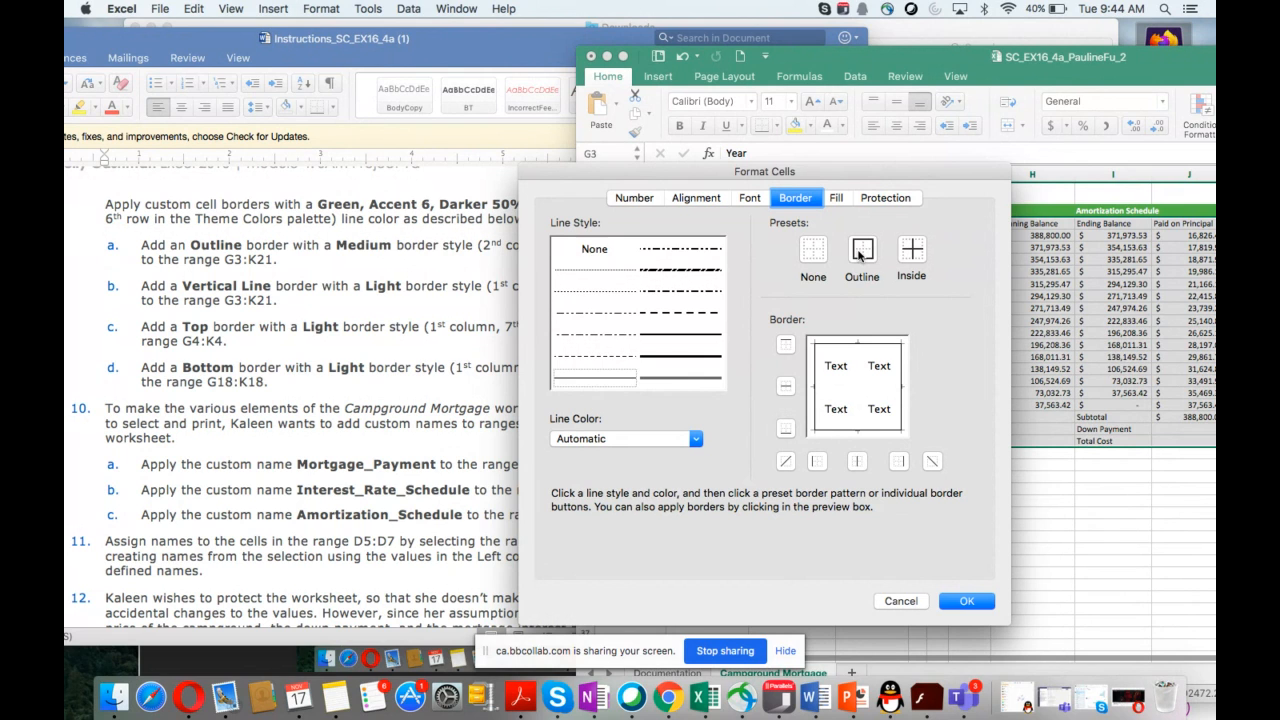
left_click(695, 440)
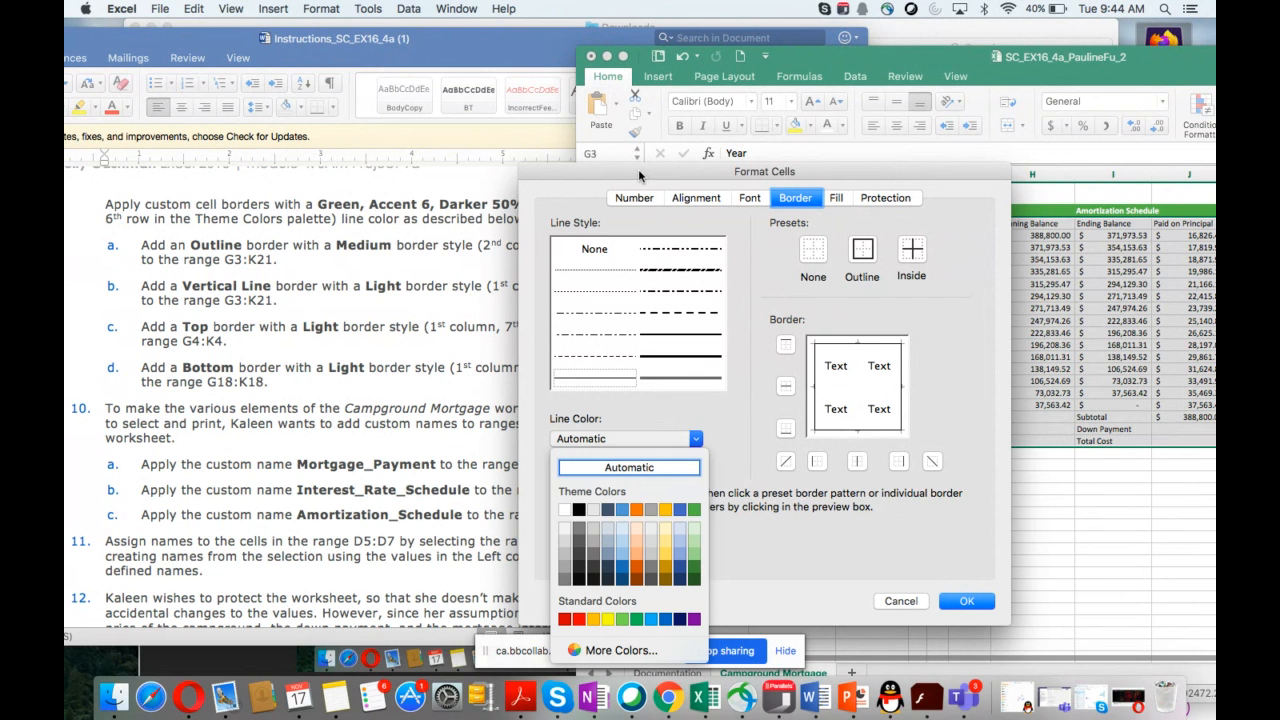
left_click_drag(638, 169, 700, 172)
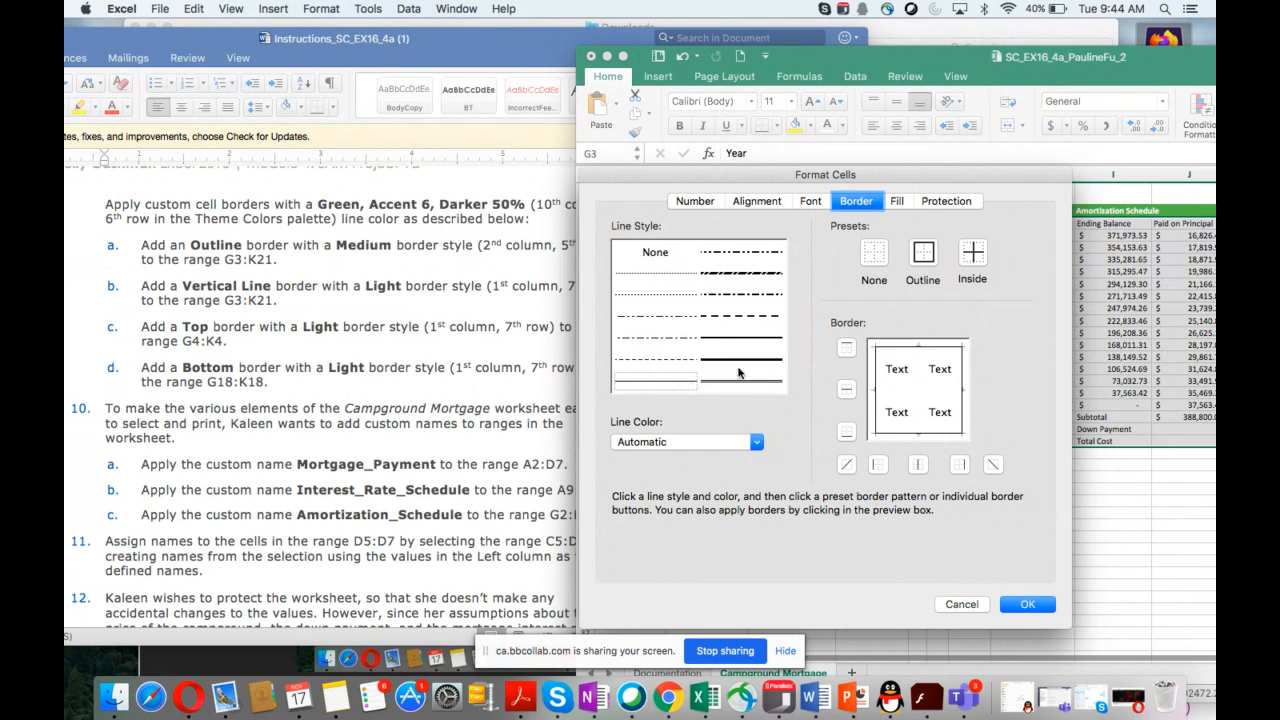
left_click(757, 442)
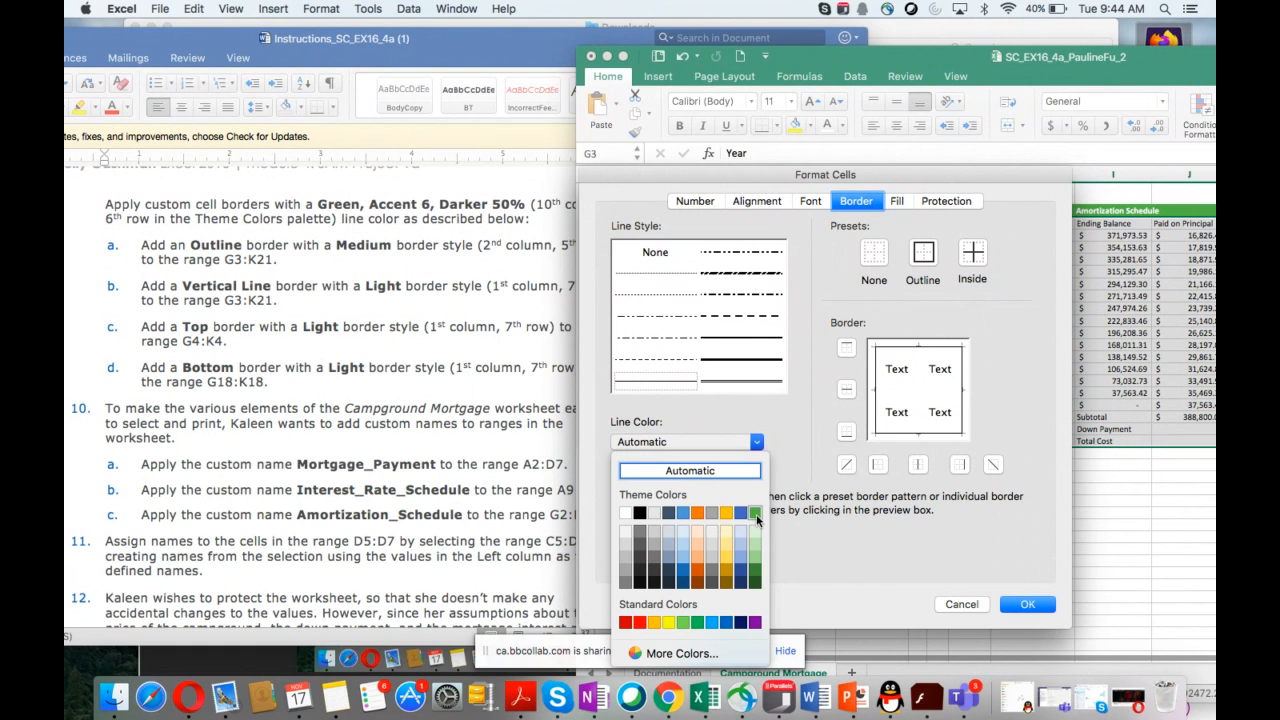
left_click(755, 580)
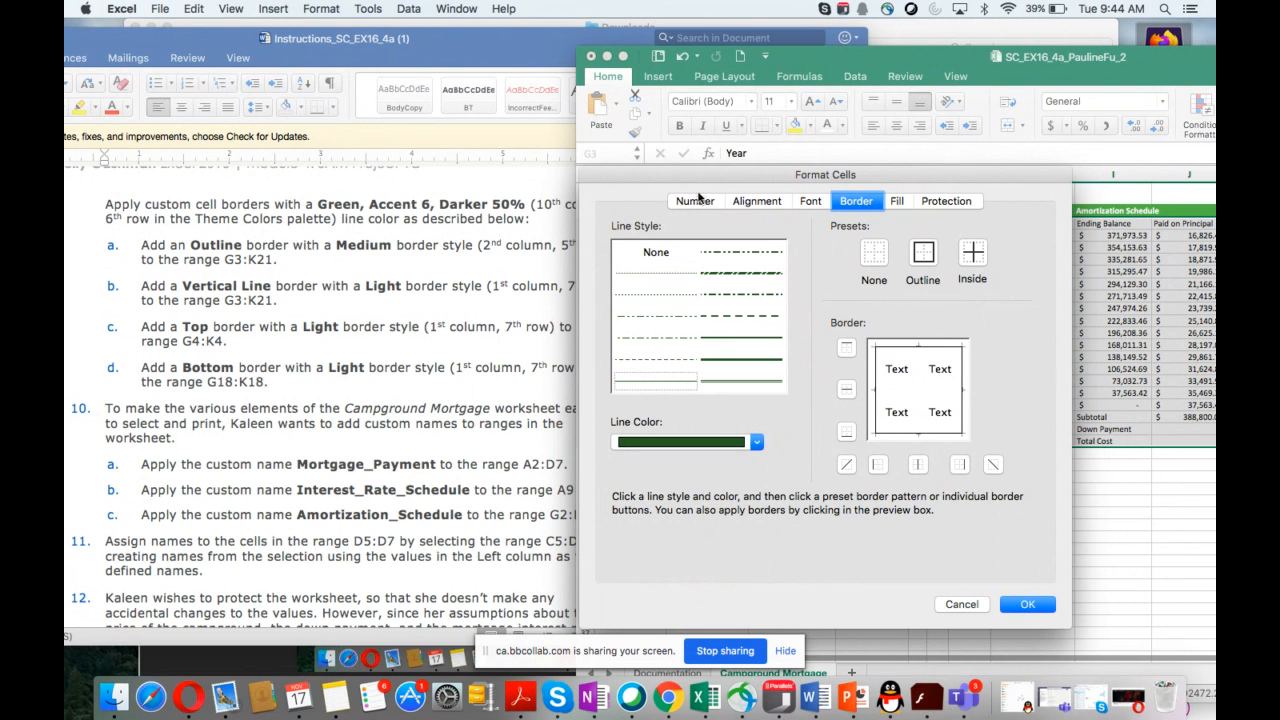
Step: Apply a medium green Outline border and light green vertical inside lines to the range G3:K21
left_click_drag(686, 180, 739, 181)
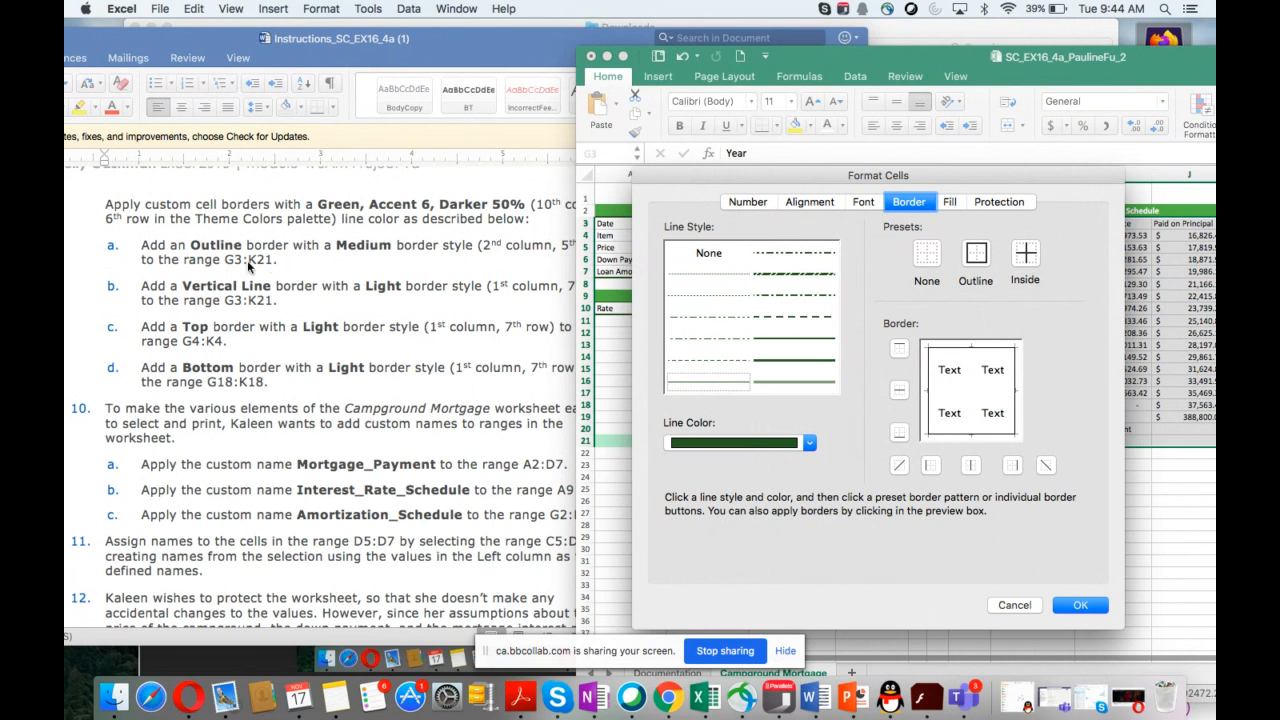
scroll(417, 284, "up", 1)
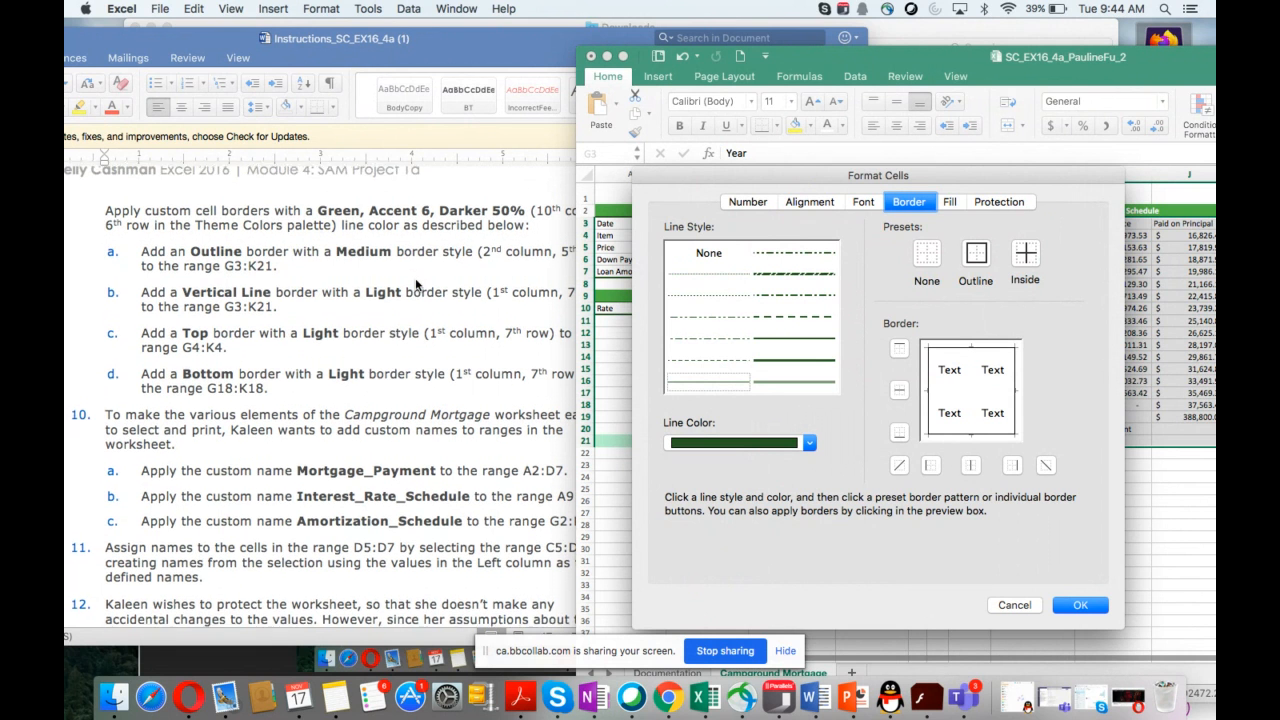
scroll(417, 284, "down", 1)
left_click_drag(794, 62, 835, 63)
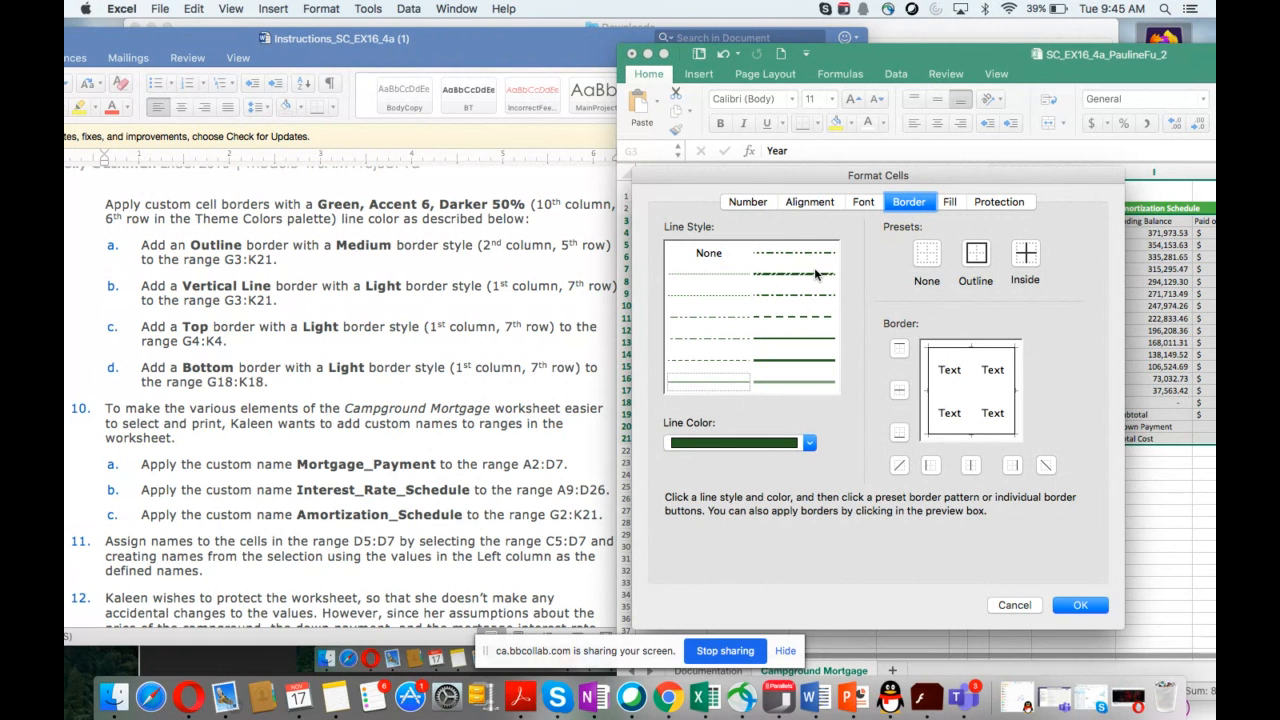
left_click(791, 362)
left_click(971, 465)
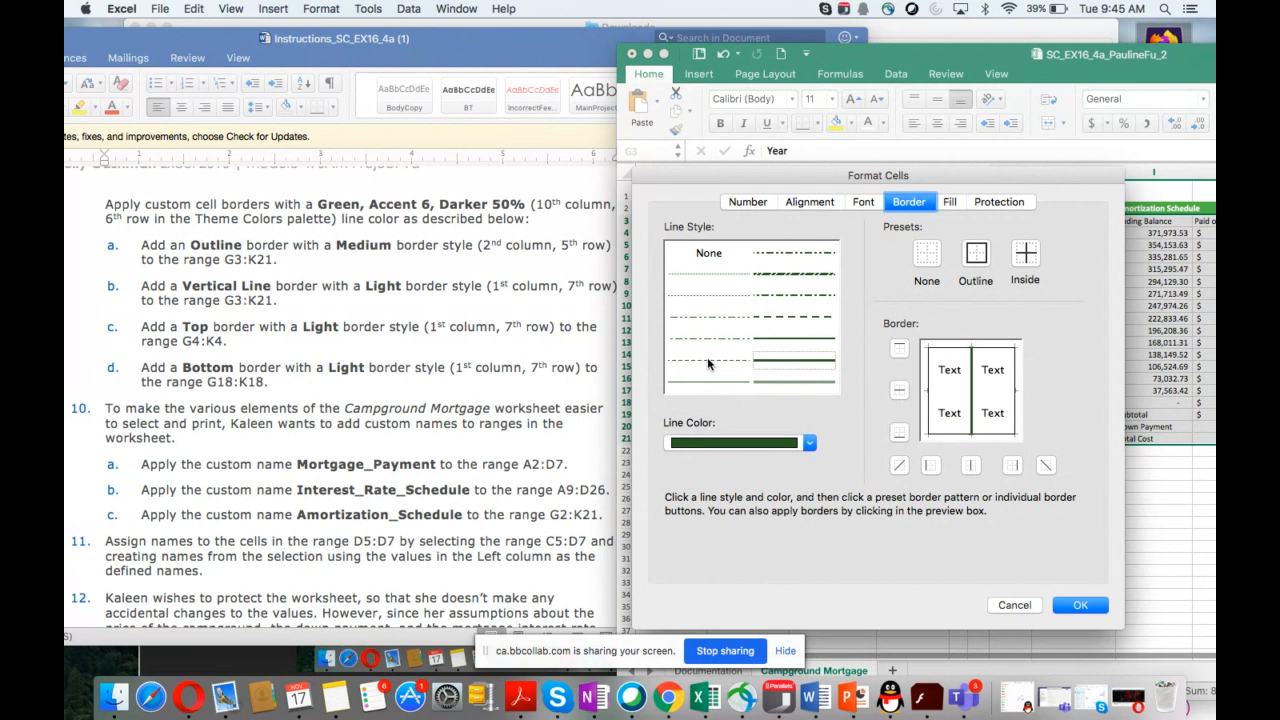
left_click(699, 385)
left_click(969, 466)
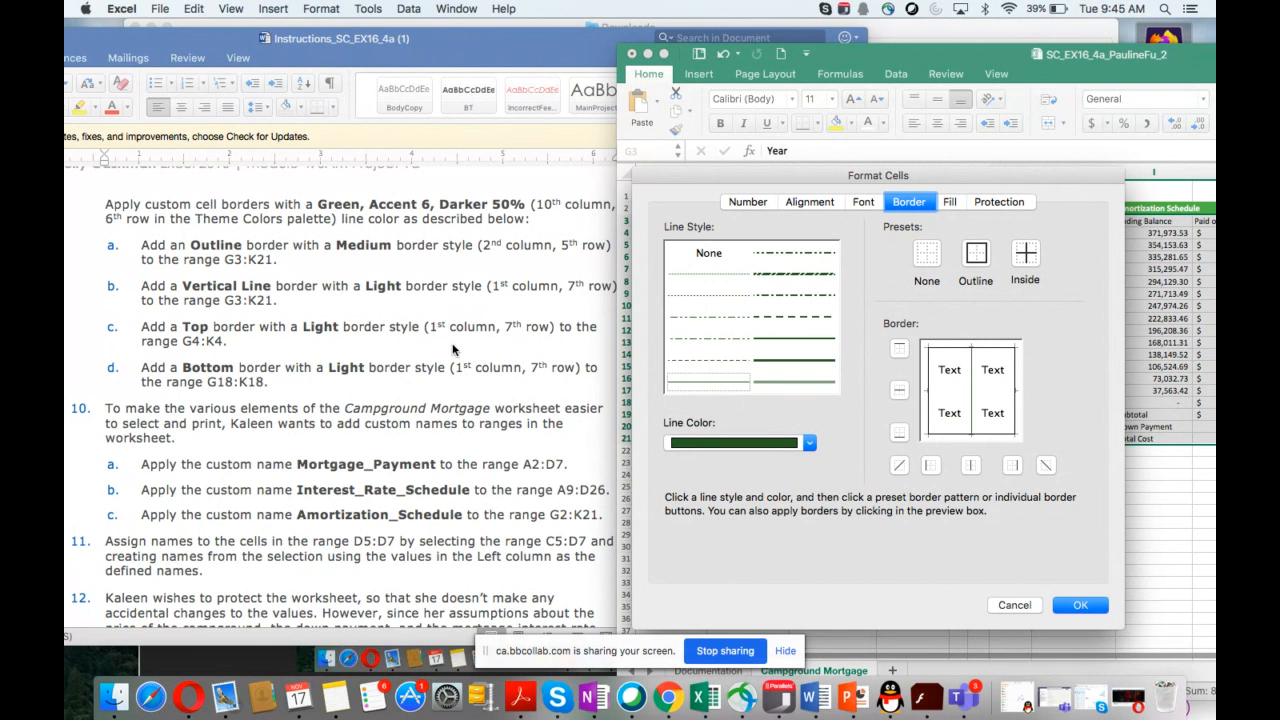
left_click(899, 353)
left_click(901, 440)
left_click(1078, 607)
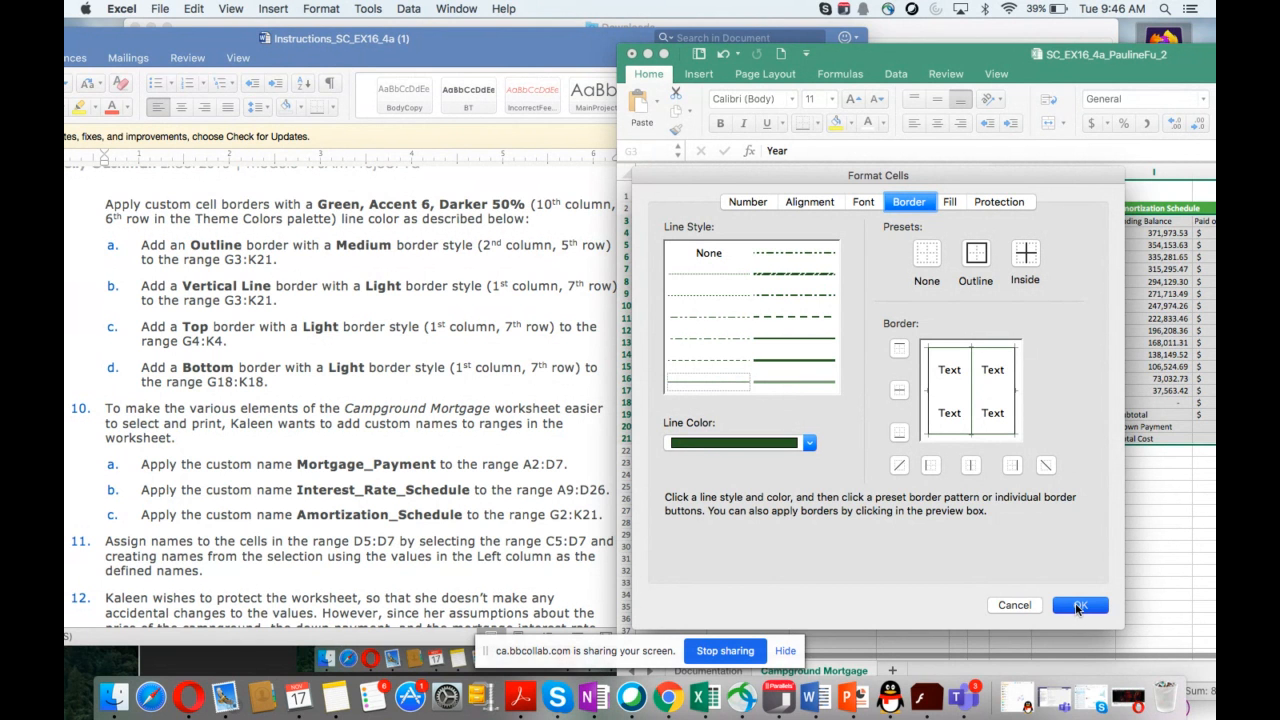
left_click(1078, 607)
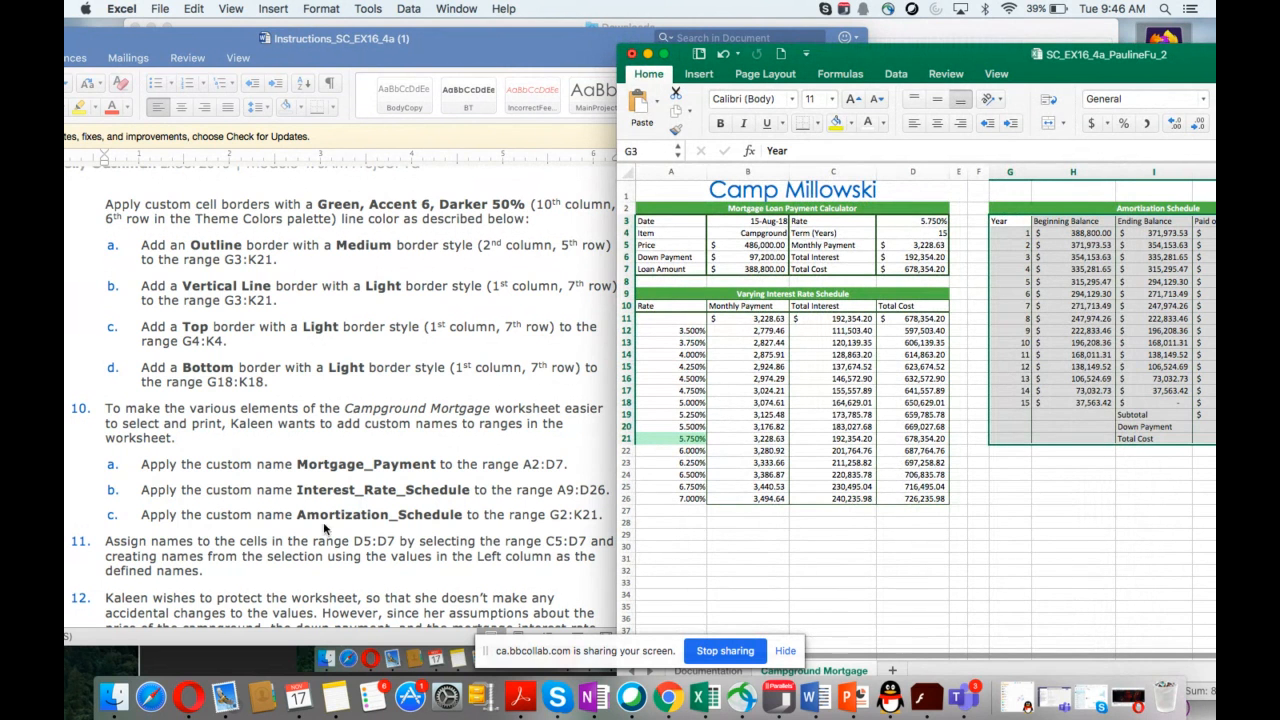
Step: Name the range A2:D7 Mortgage_Payment
scroll(323, 522, "down", 1)
scroll(323, 527, "down", 10)
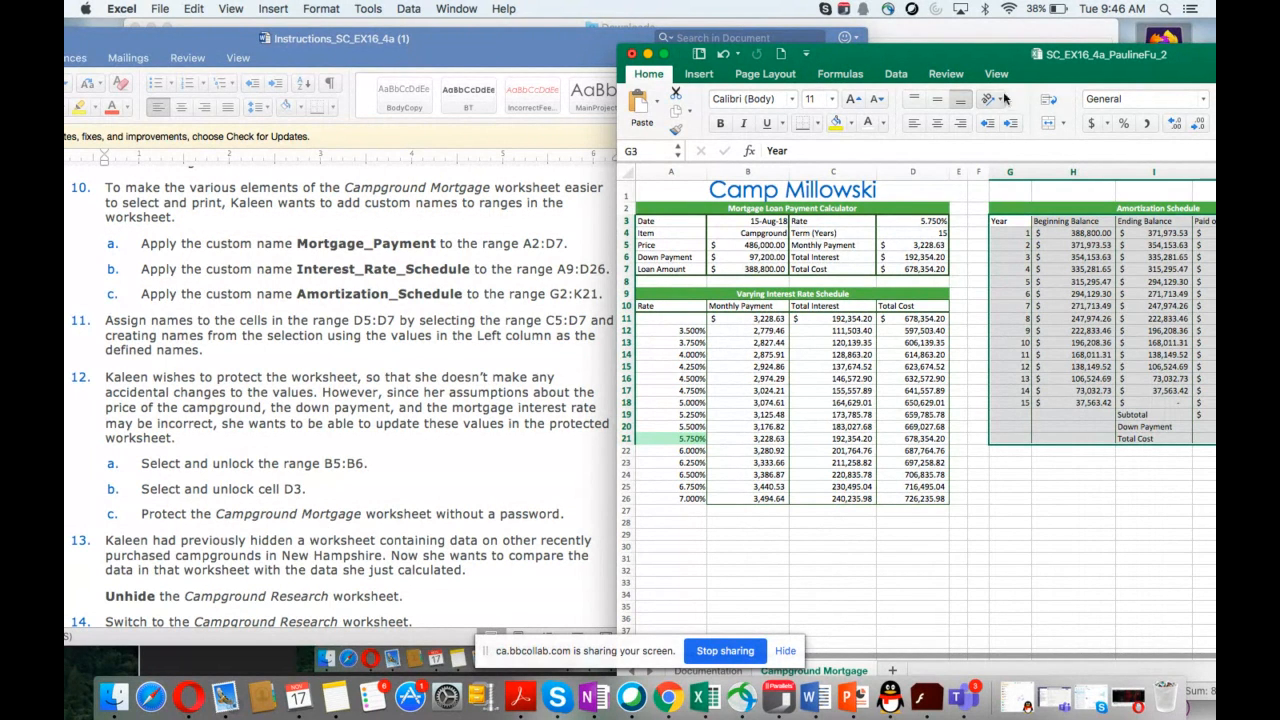
mouse_move(978, 58)
left_mouse_down()
mouse_move(1033, 33)
mouse_move(987, 53)
left_mouse_up()
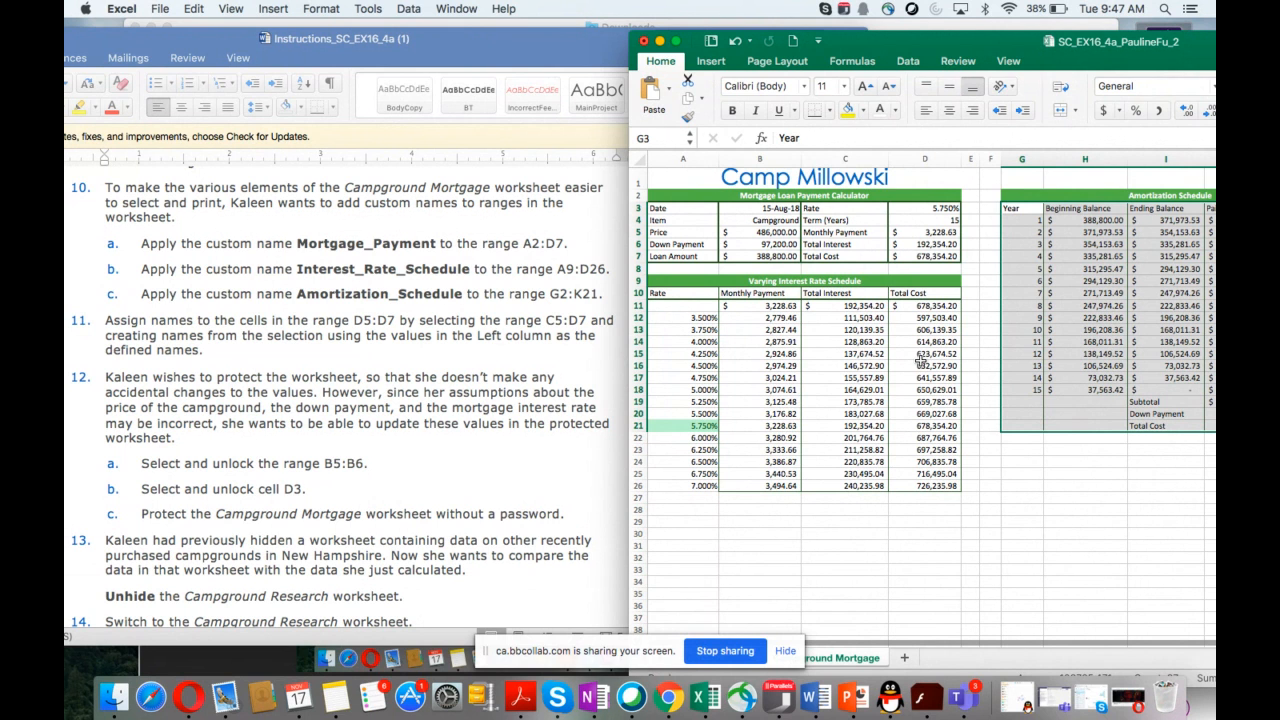
scroll(900, 387, "up", 1)
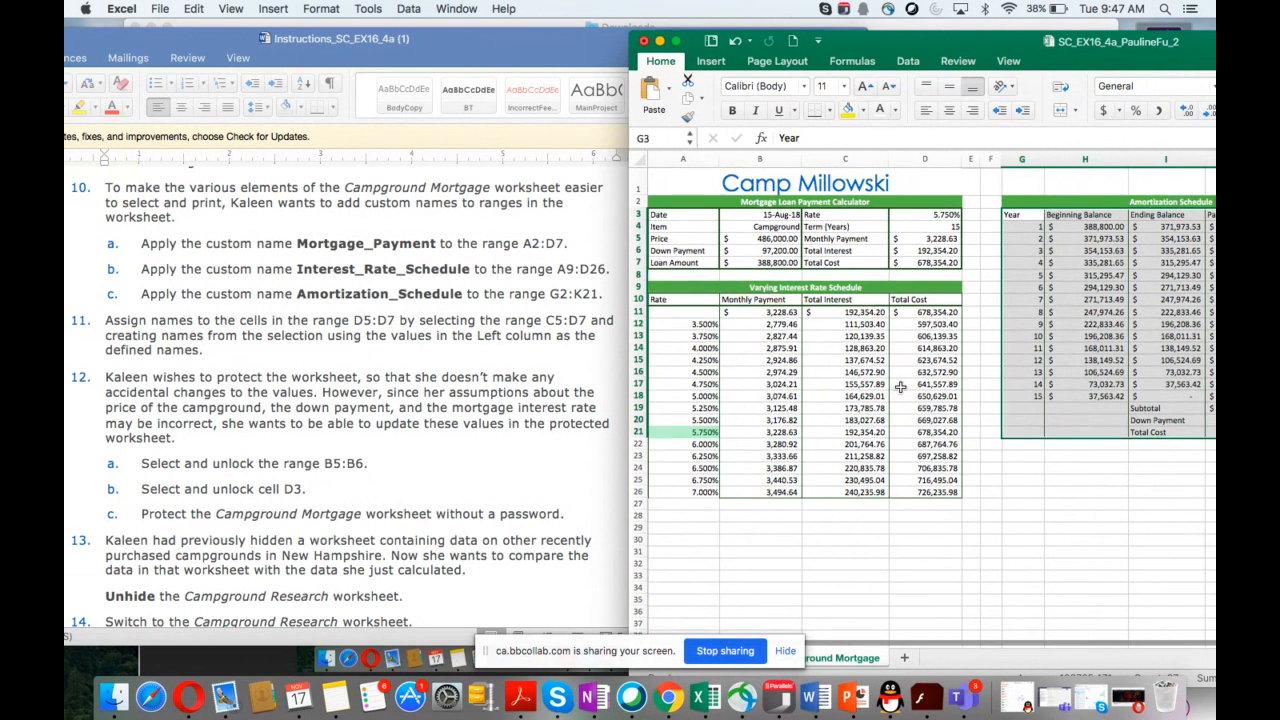
left_click(673, 204)
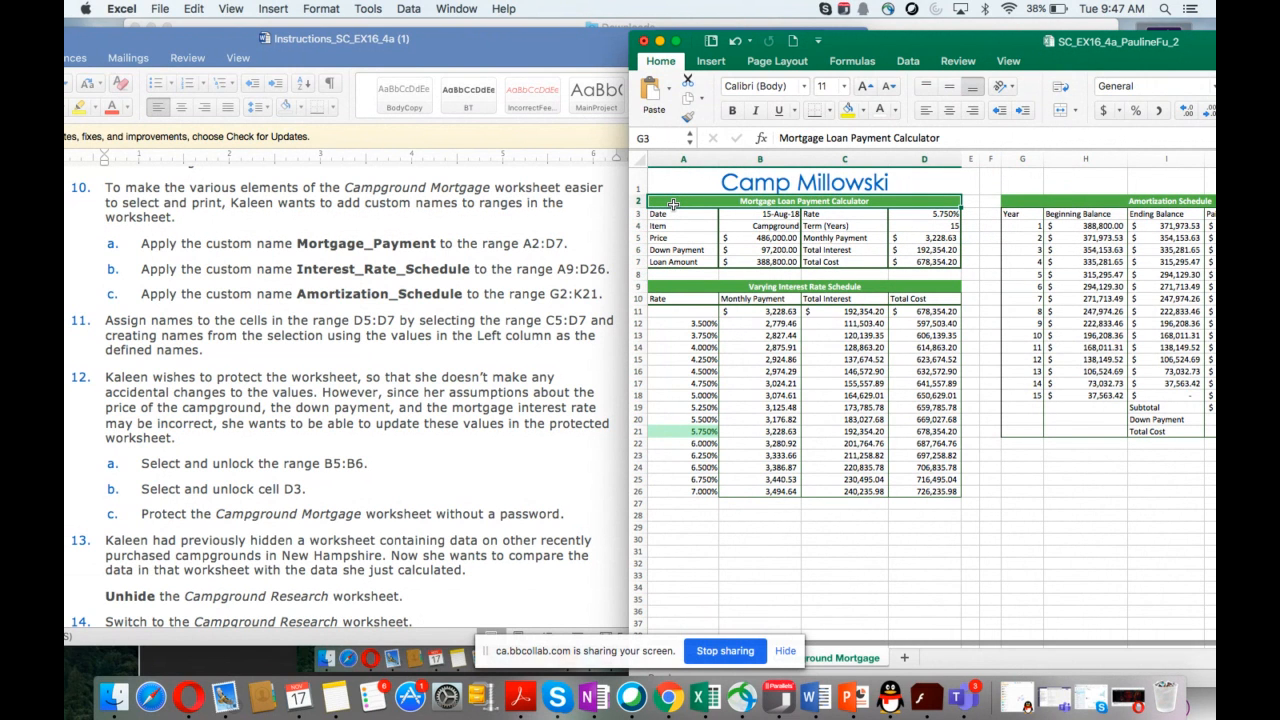
left_click_drag(673, 204, 958, 262)
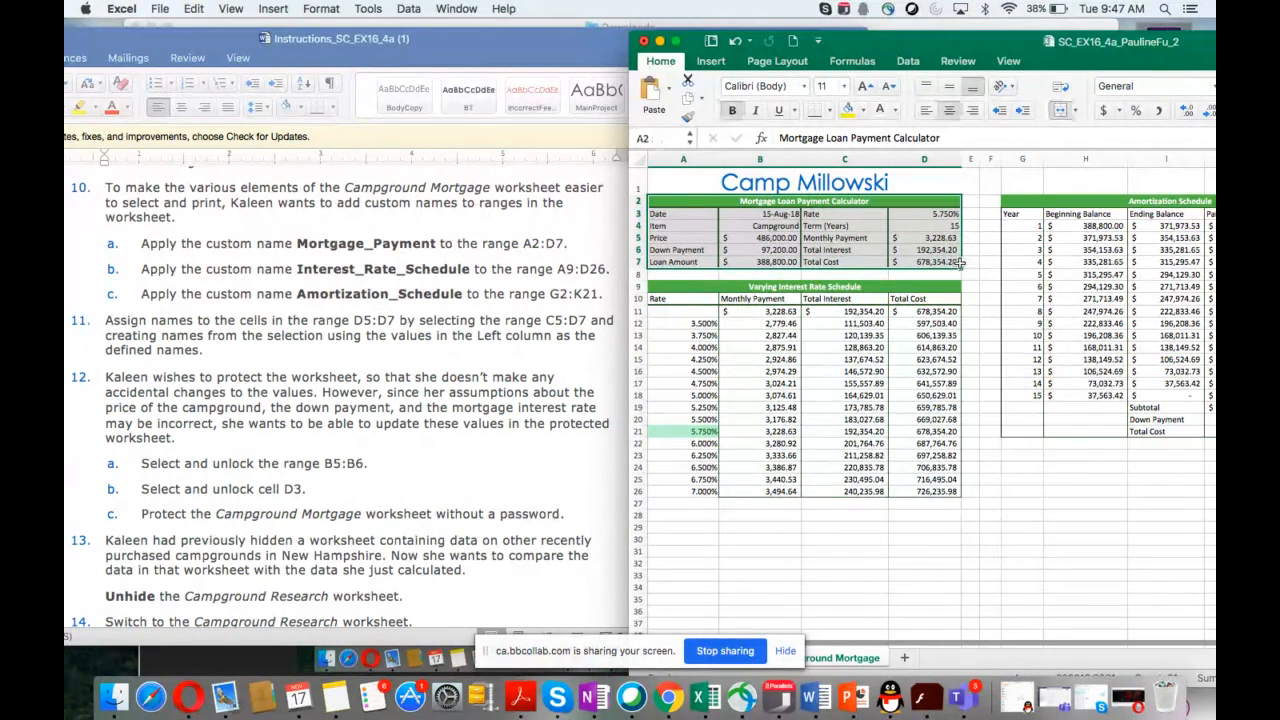
left_click(661, 137)
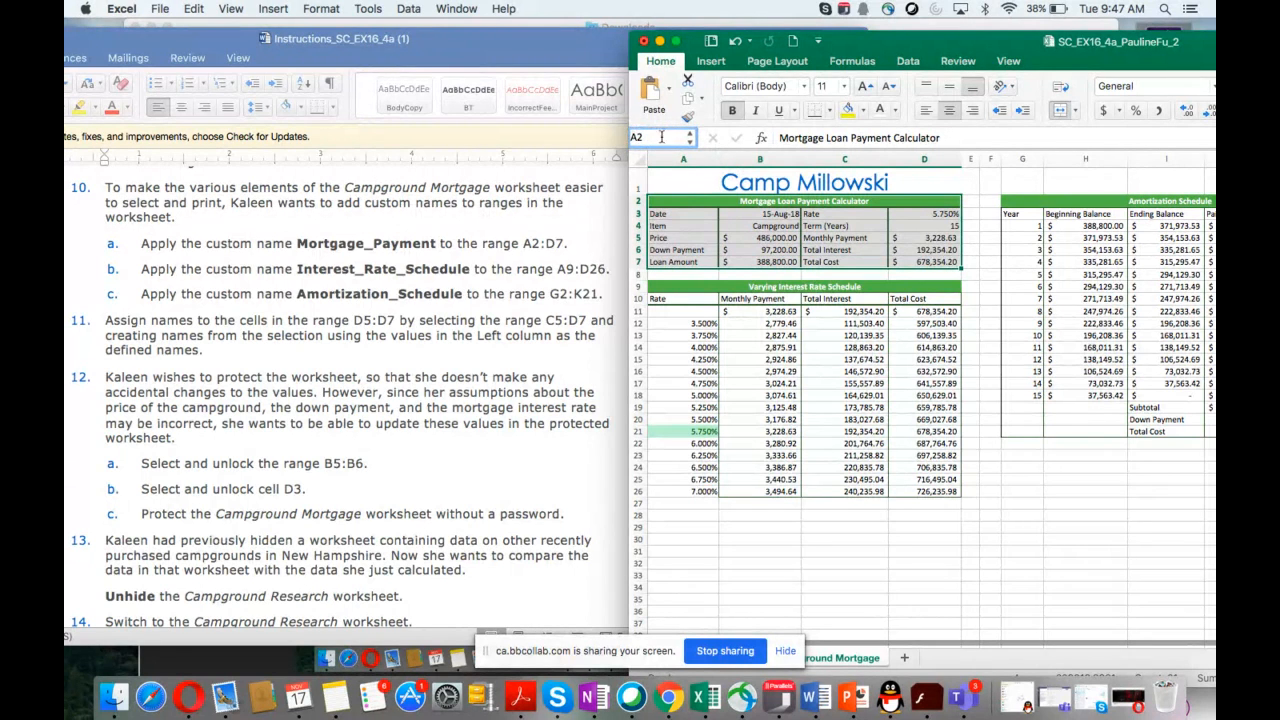
left_click_drag(661, 137, 619, 137)
type("Mortgage")
type("_Pay")
type("ment")
key("Return")
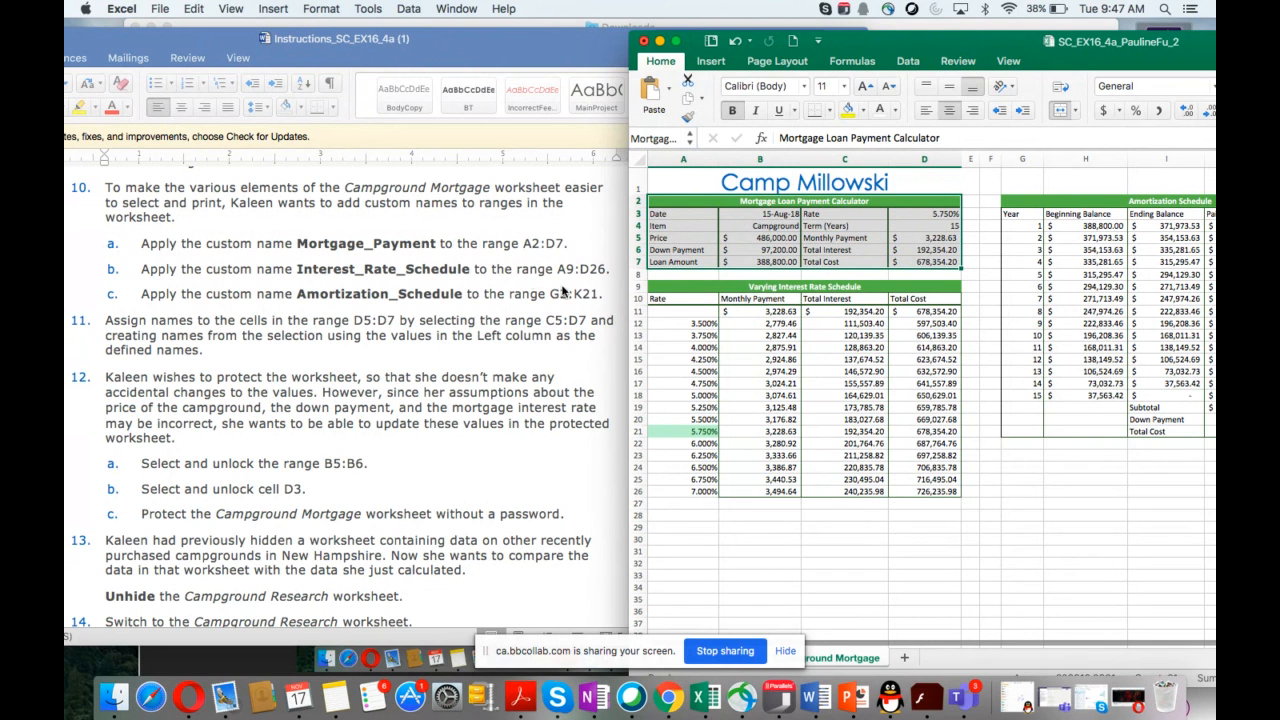
Step: Name the range A9:D26 Interest_Rate_Schedule
left_click_drag(671, 287, 749, 308)
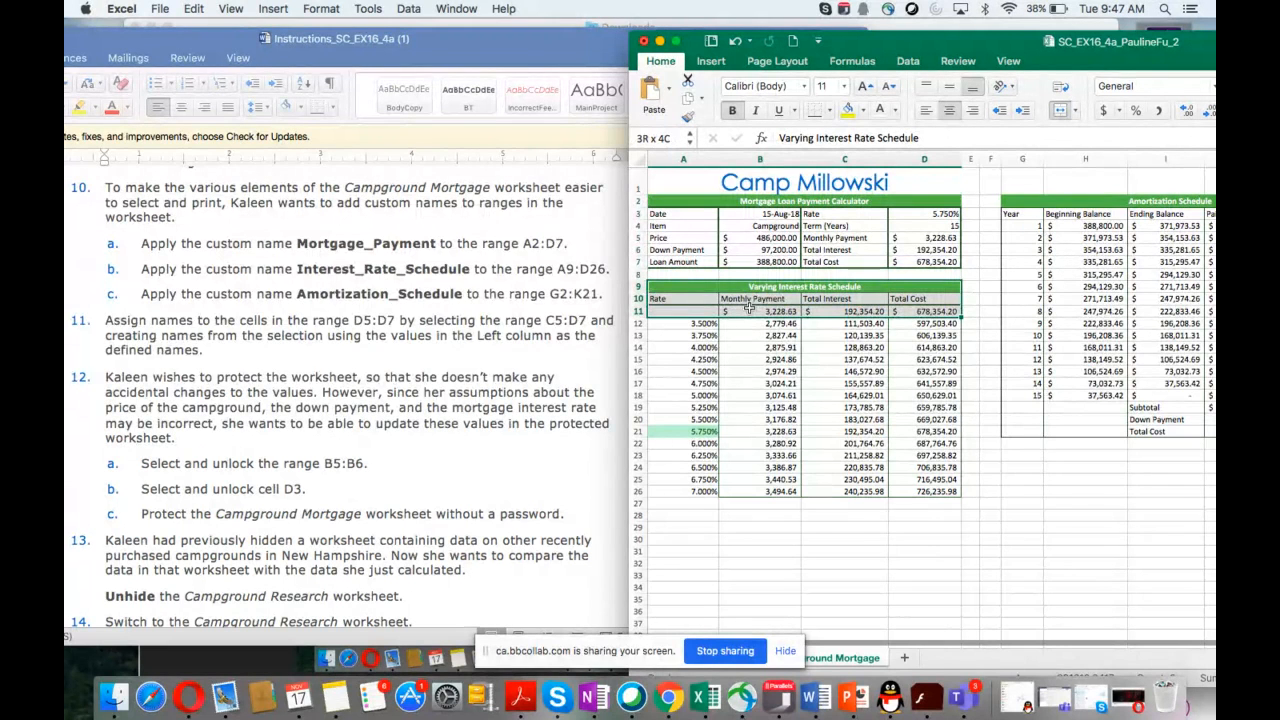
left_click_drag(749, 308, 945, 490)
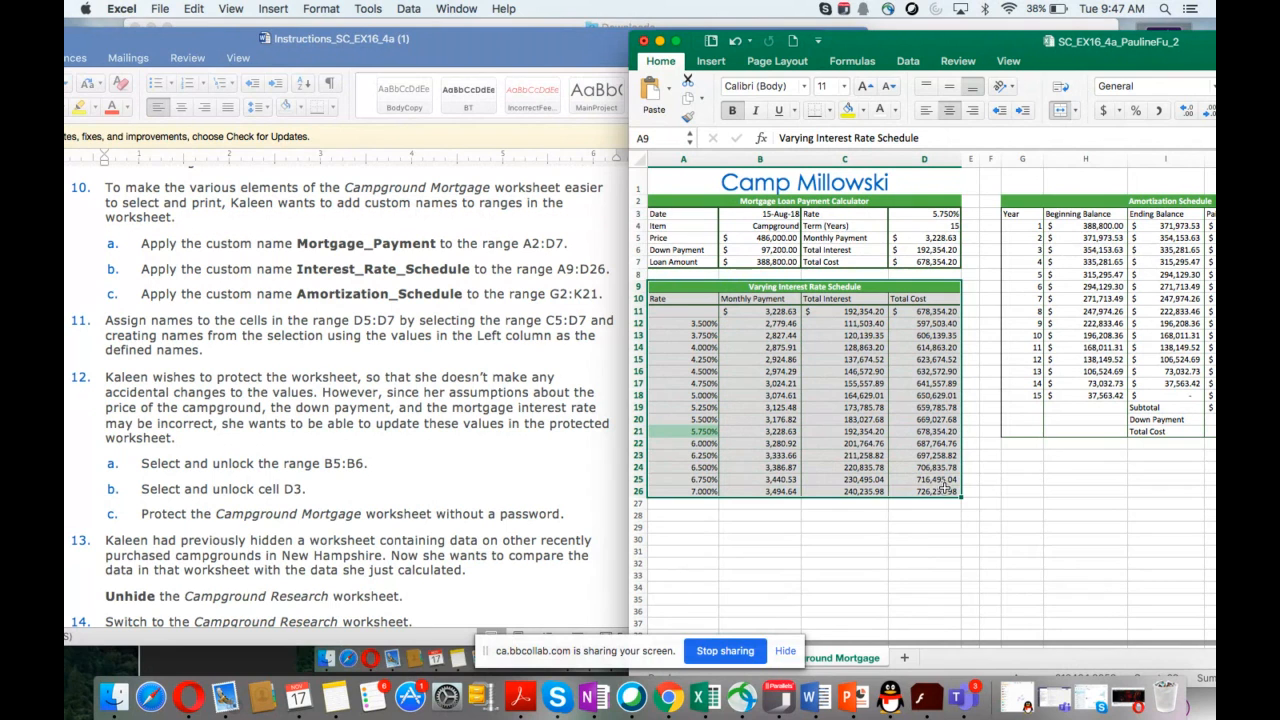
left_click(634, 137)
type("Interest")
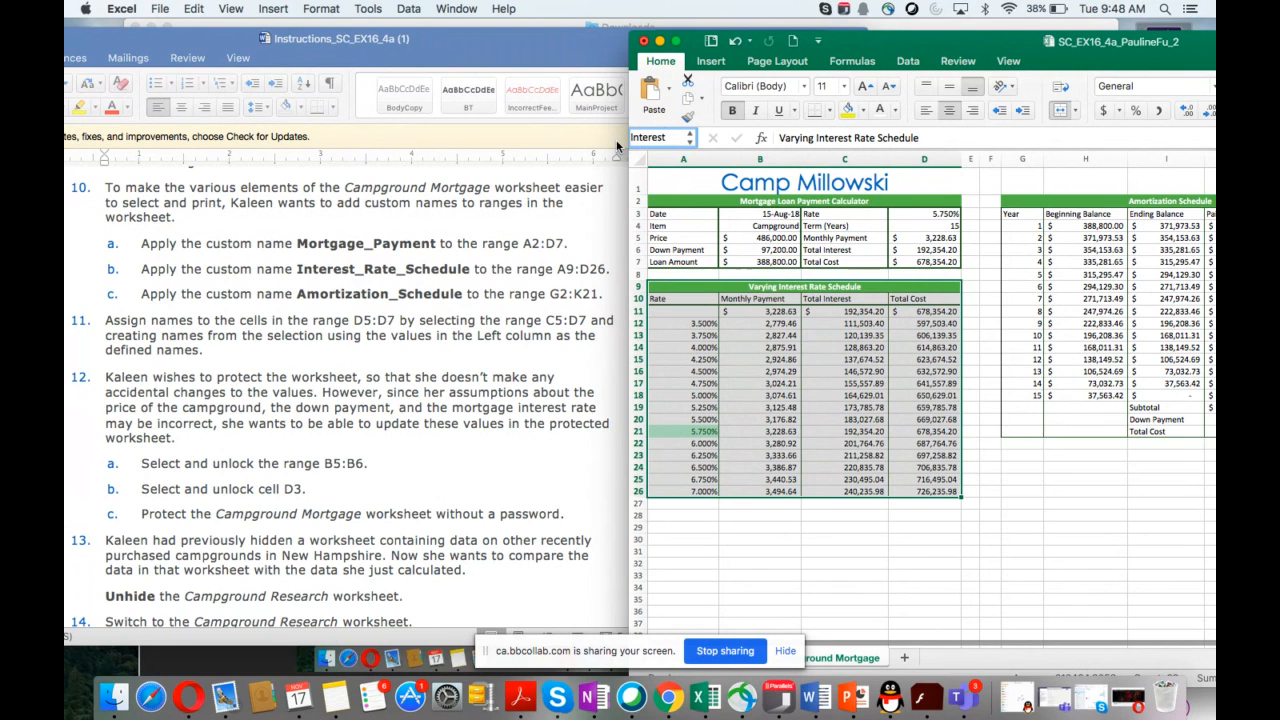
type("_Rate_")
type("Schedule")
key("Return")
Step: Name the range G2:K21 Amortization_Schedule
left_click_drag(1008, 48, 733, 103)
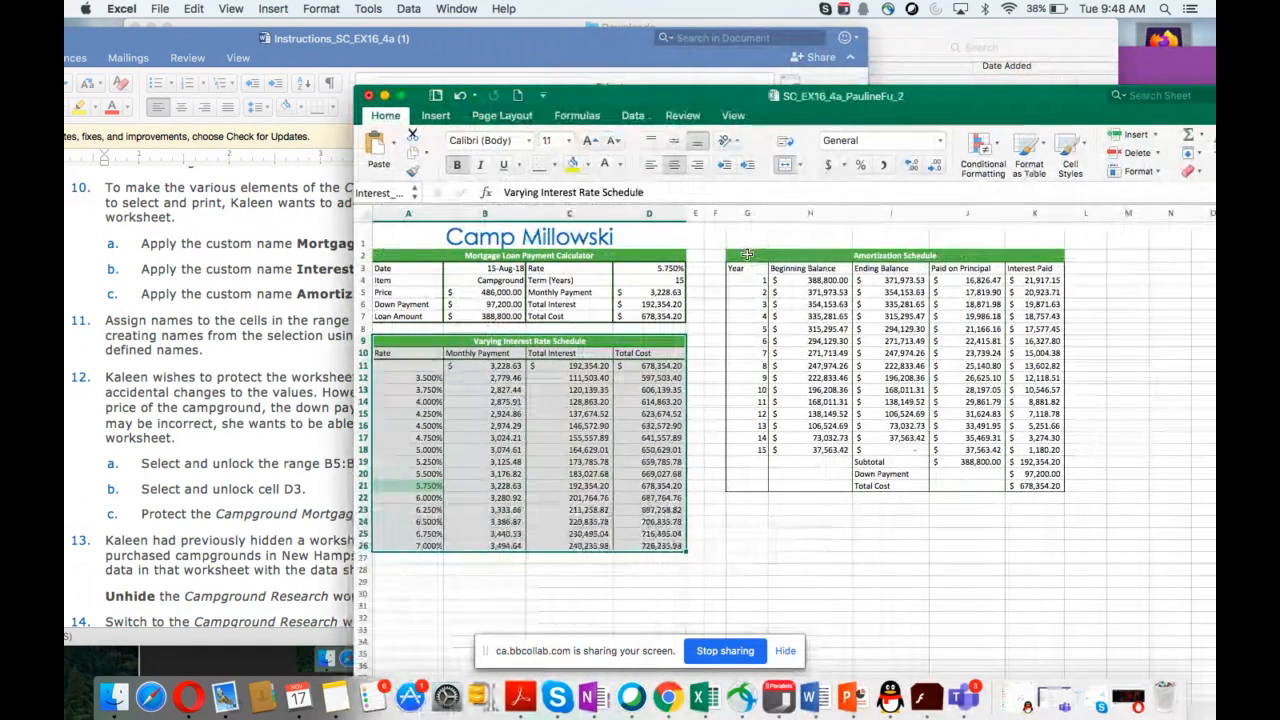
left_click_drag(749, 256, 1048, 490)
left_click_drag(668, 97, 948, 103)
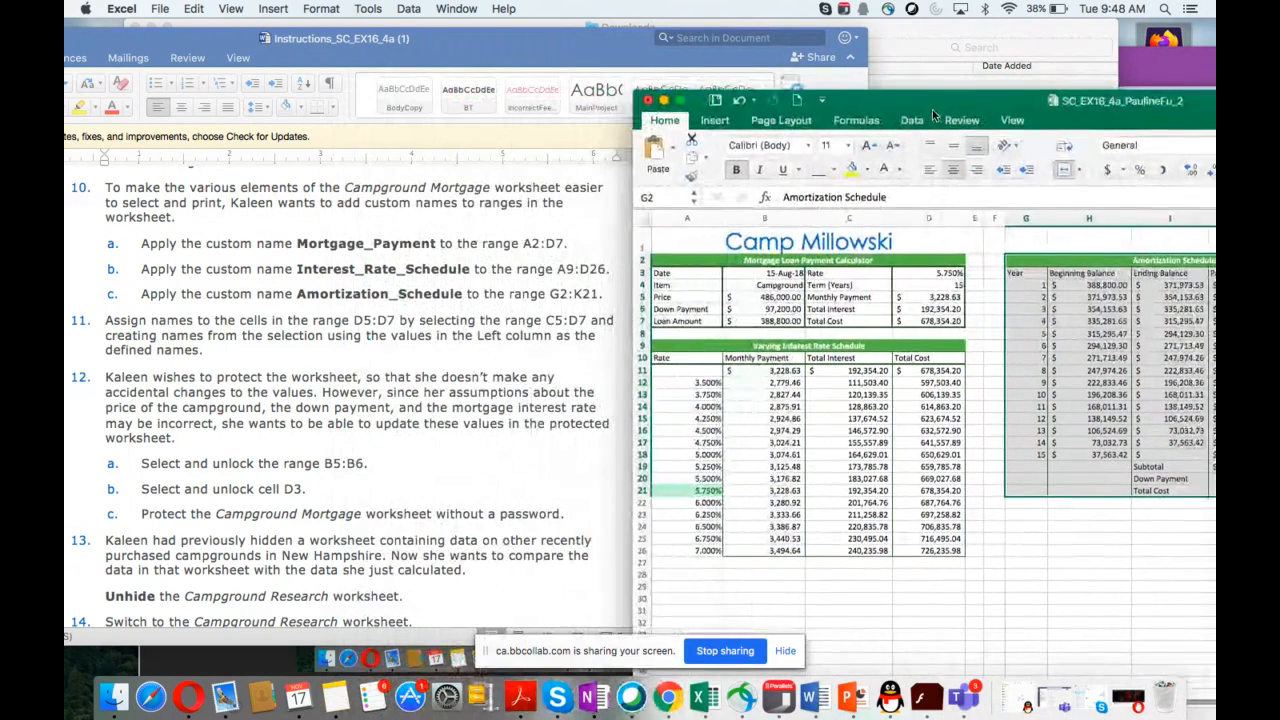
left_click(645, 197)
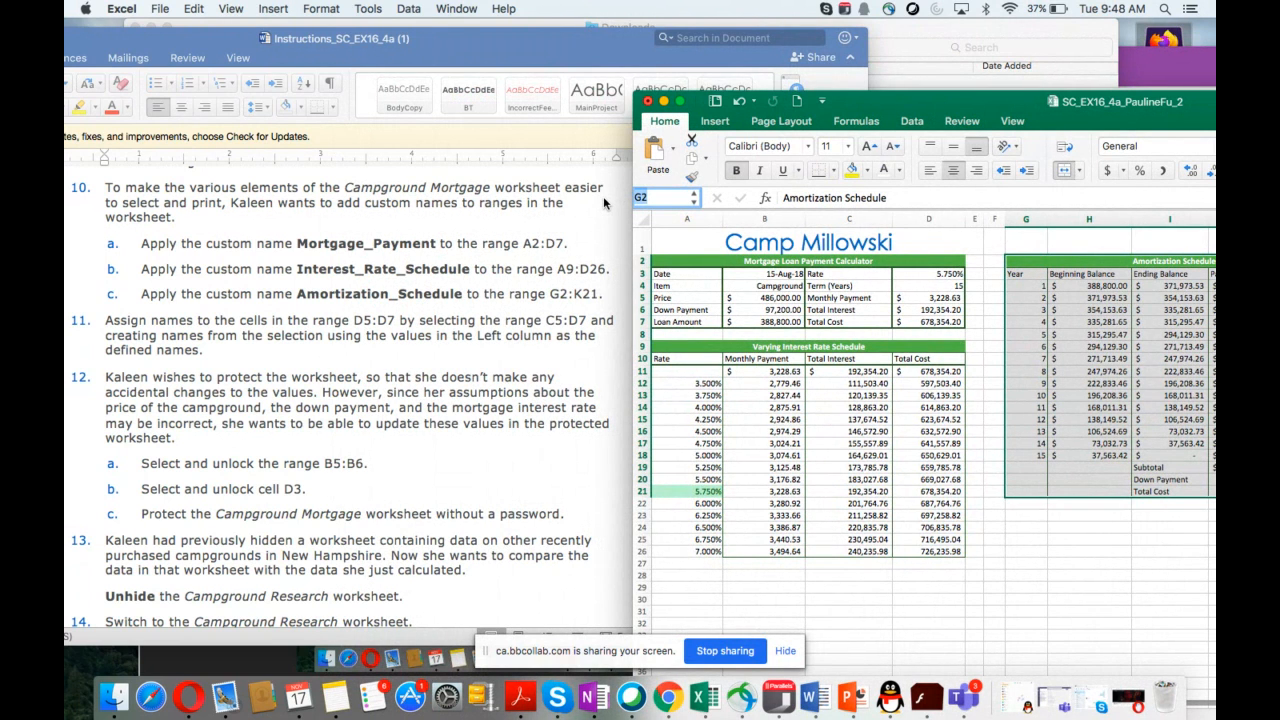
type("Amortization")
type("_S")
type("chedule")
key("Return")
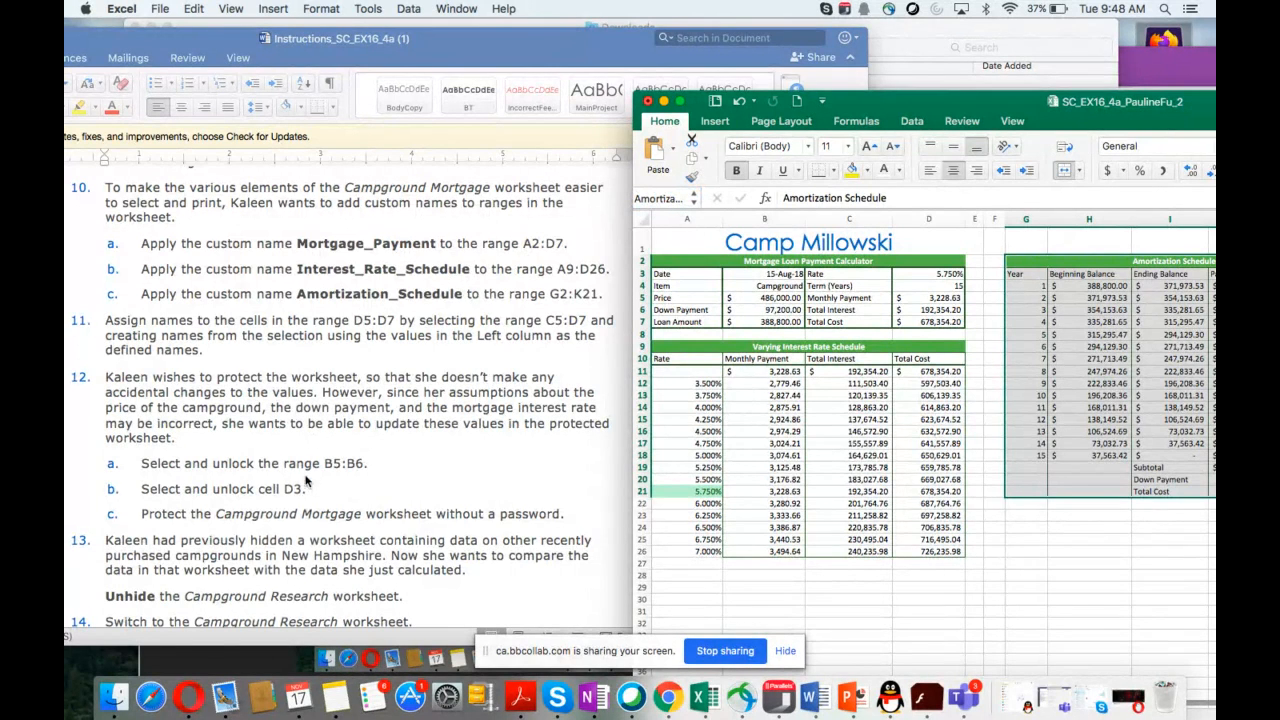
Step: Review the naming instructions and the workbook's existing range names for the mortgage calculator cells
scroll(307, 481, "down", 5)
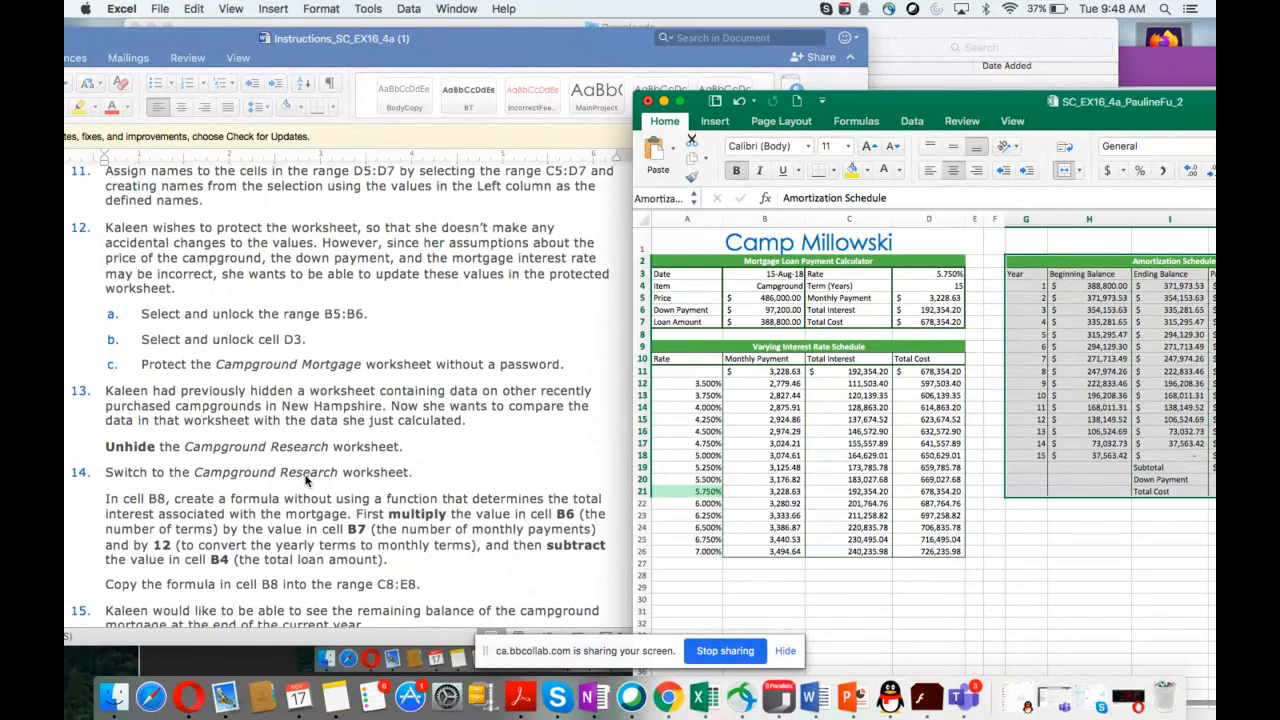
scroll(307, 481, "up", 1)
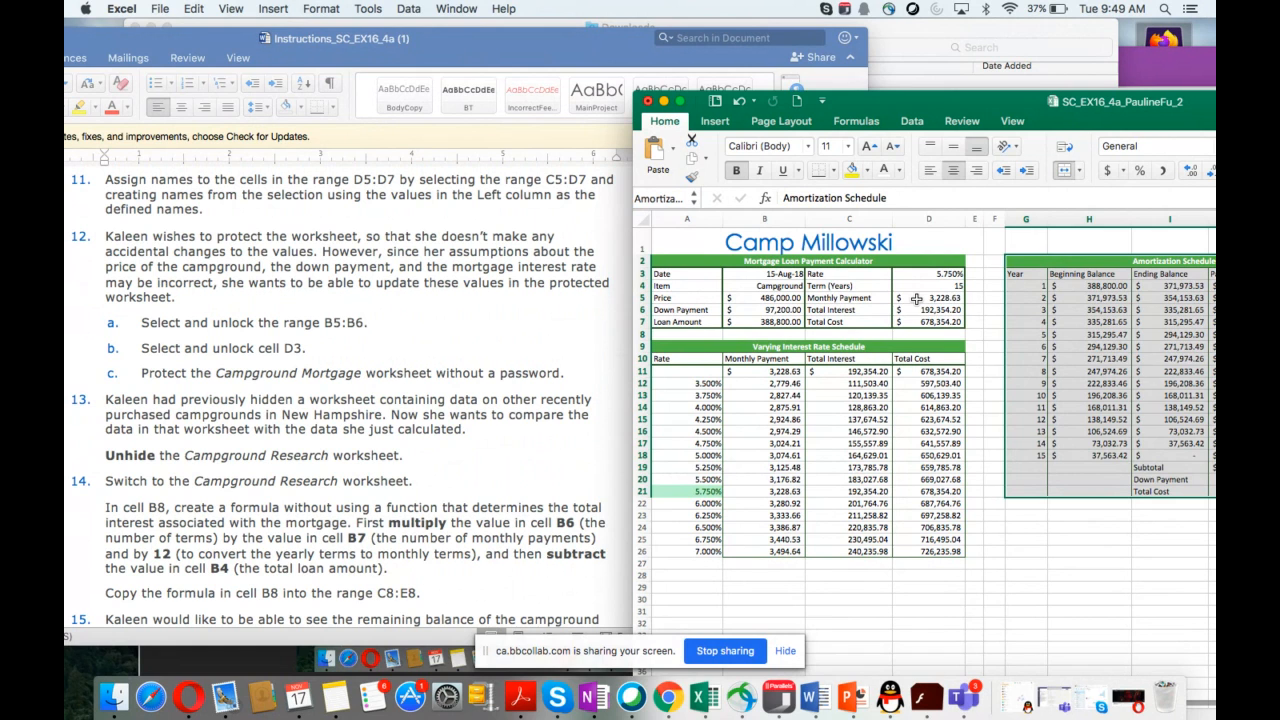
left_click_drag(917, 298, 918, 322)
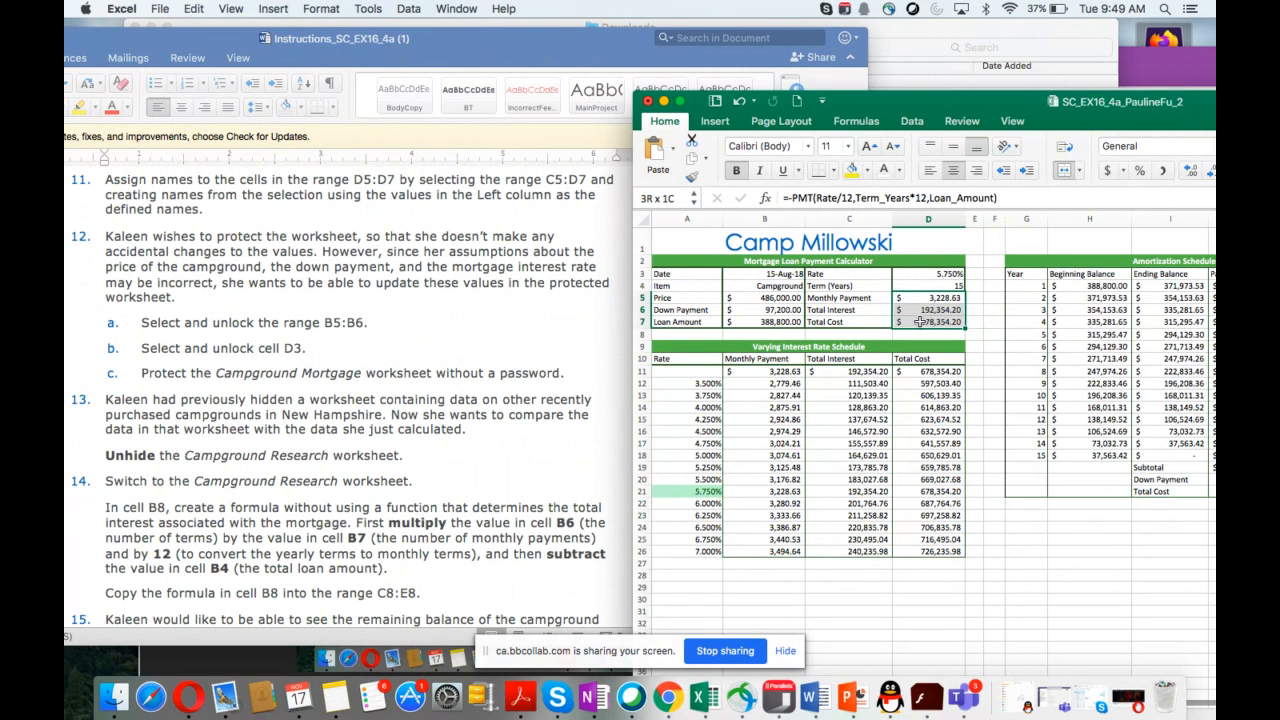
left_click(838, 299)
left_click_drag(843, 301, 937, 322)
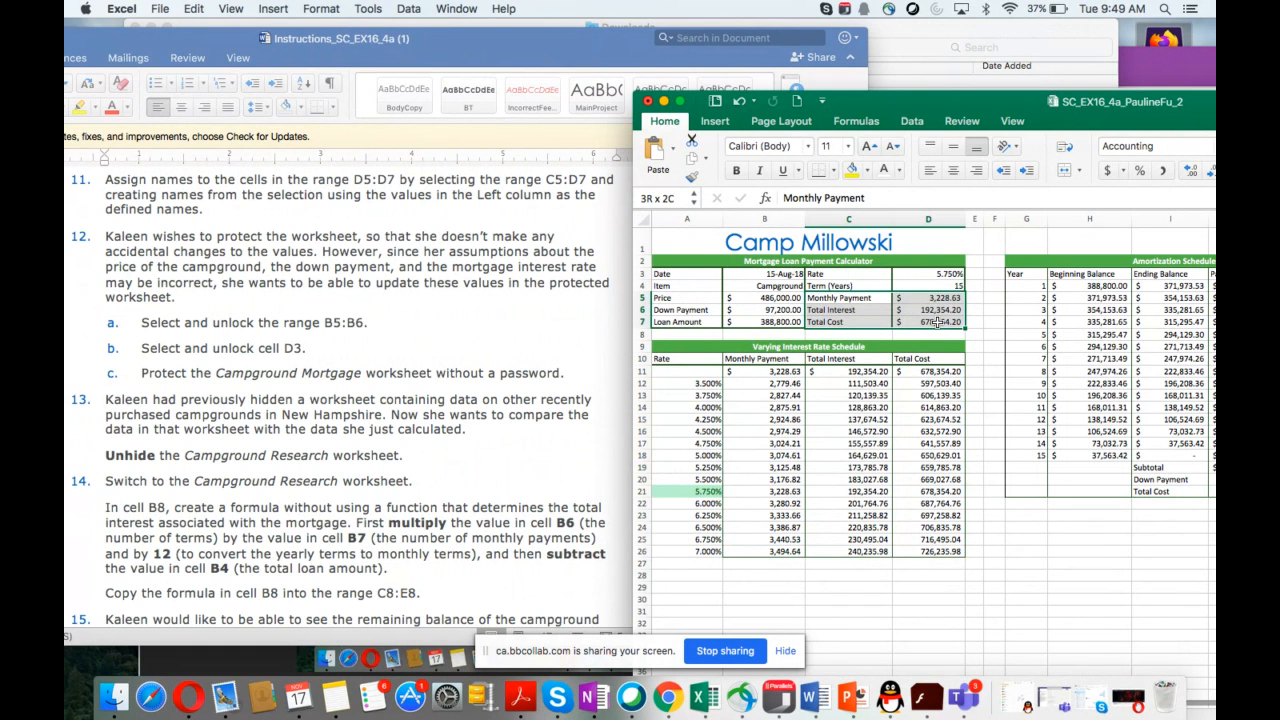
left_click_drag(937, 321, 937, 321)
left_click(669, 195)
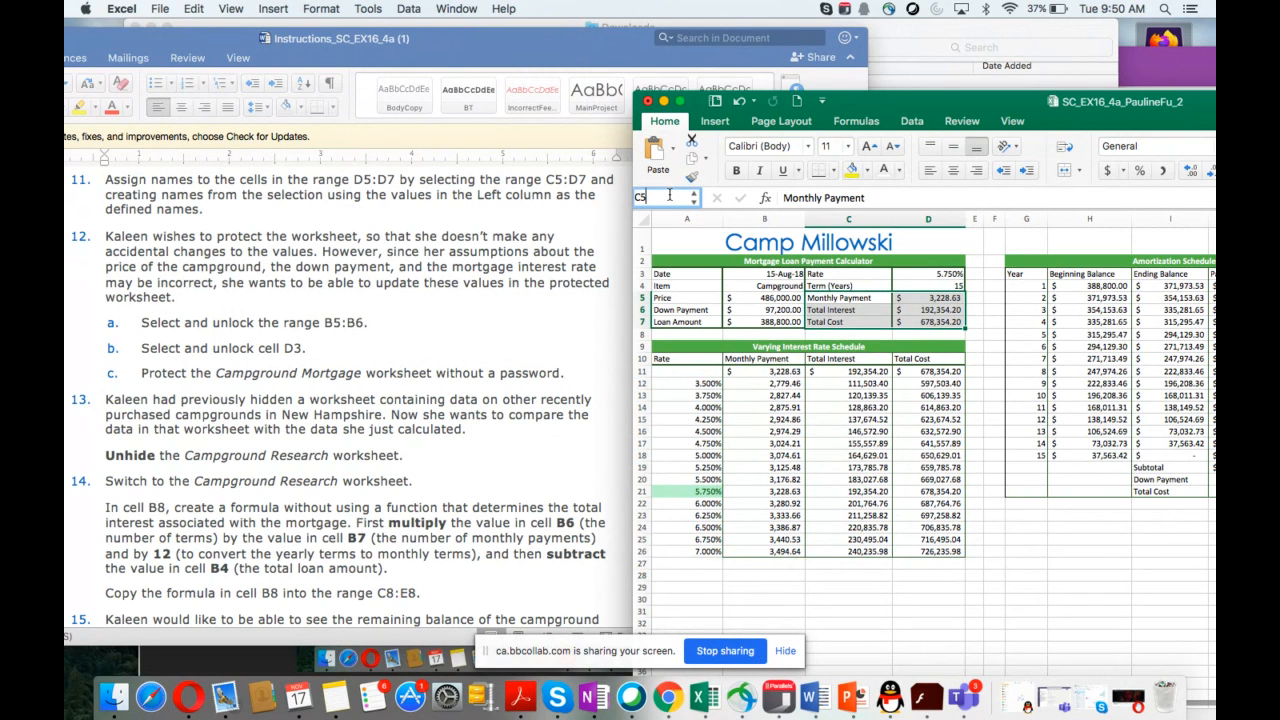
left_click(692, 201)
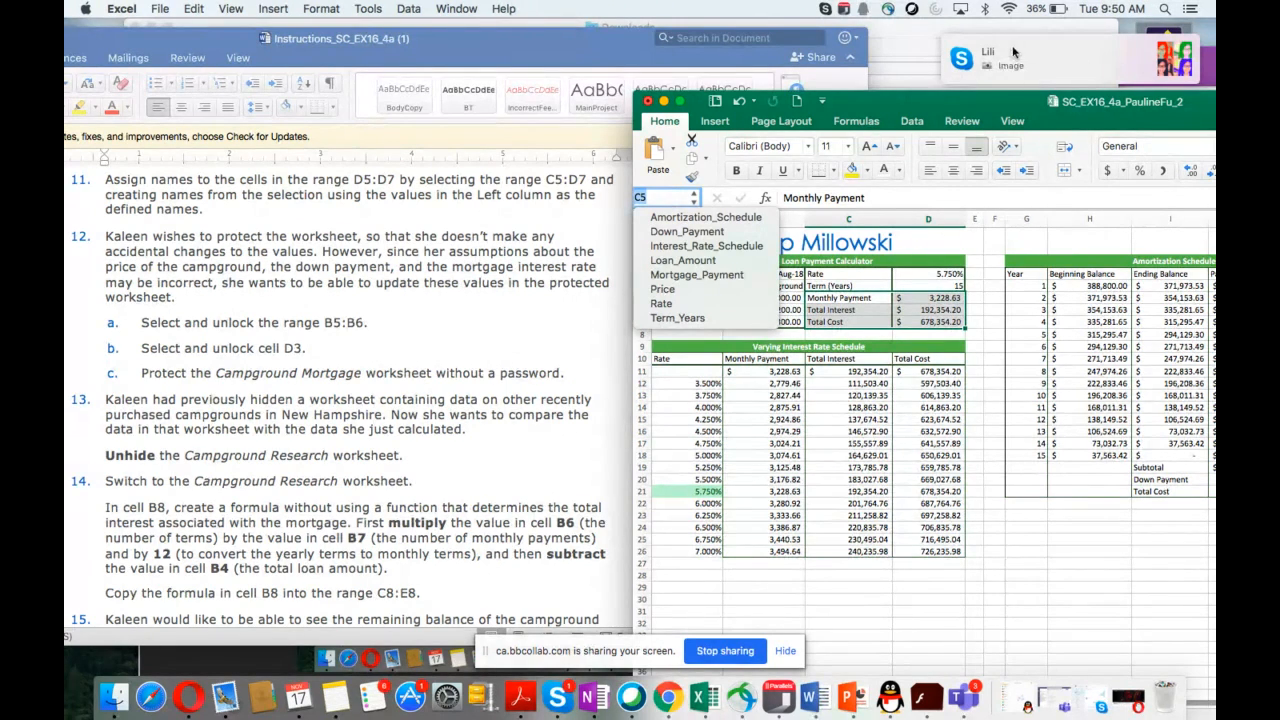
Step: Try to name cell D5 Monthly_Payment
left_click_drag(1028, 49, 1212, 62)
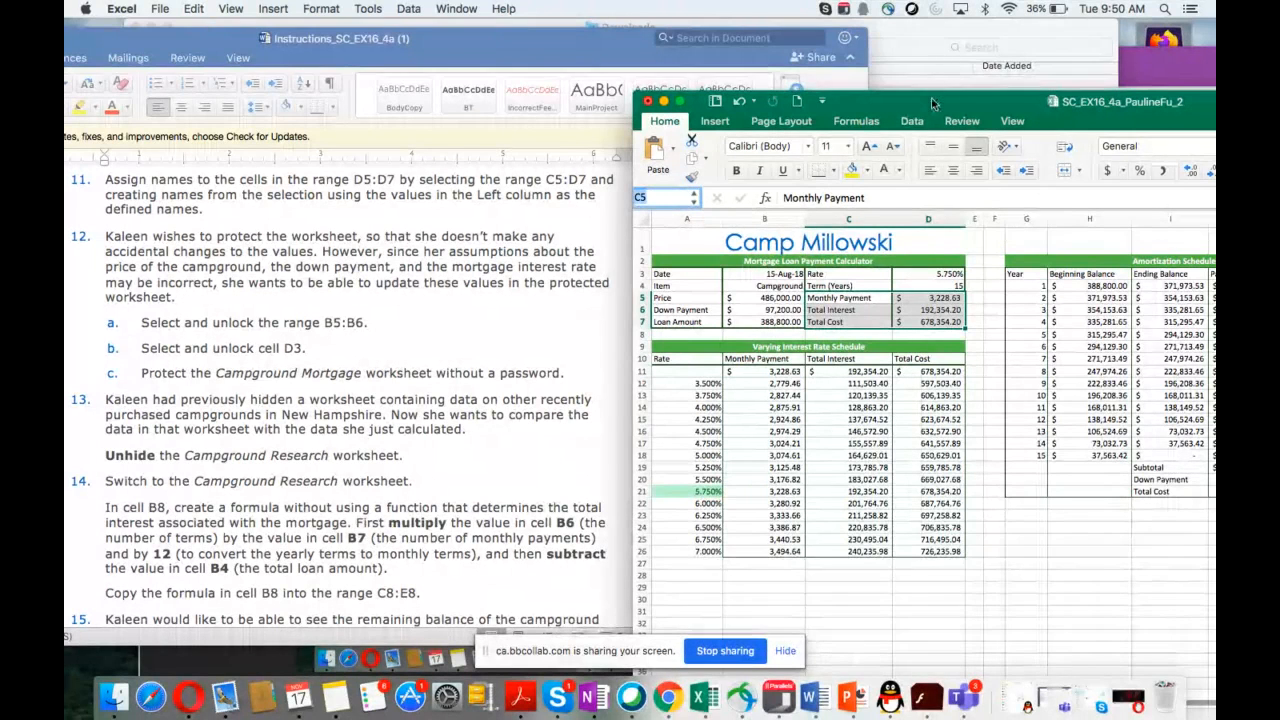
left_click_drag(932, 101, 939, 57)
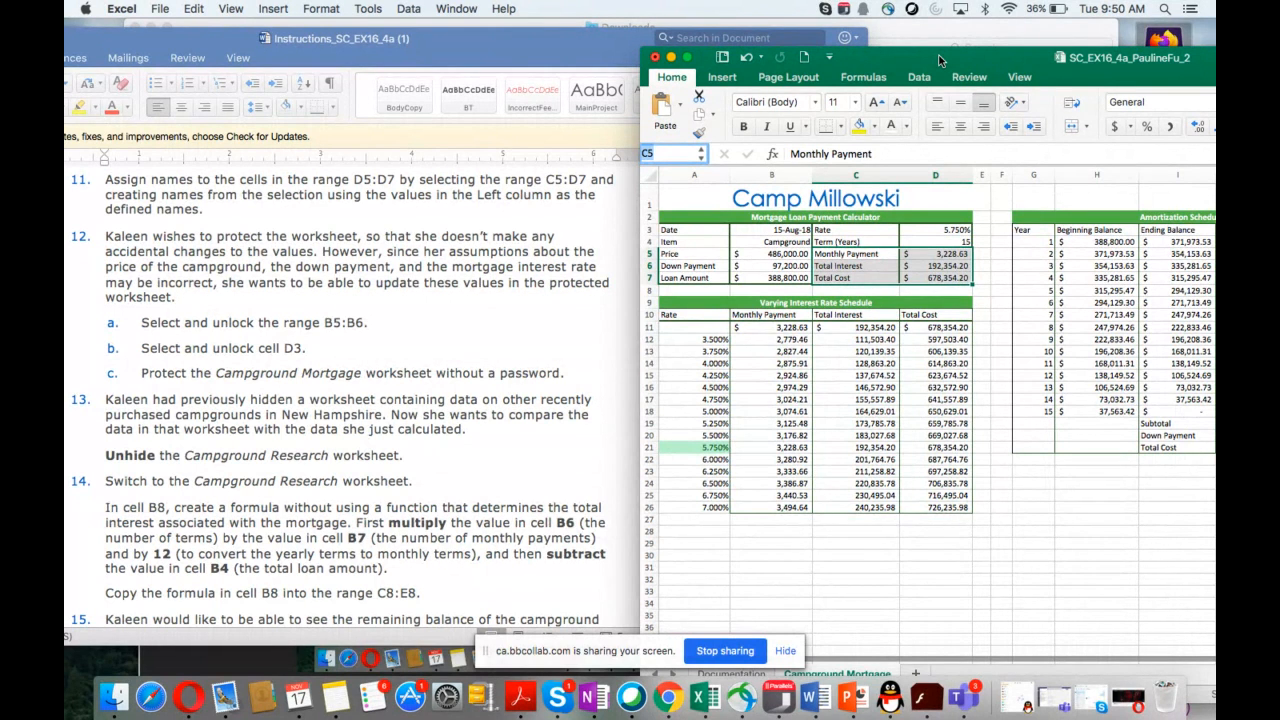
left_click(921, 253)
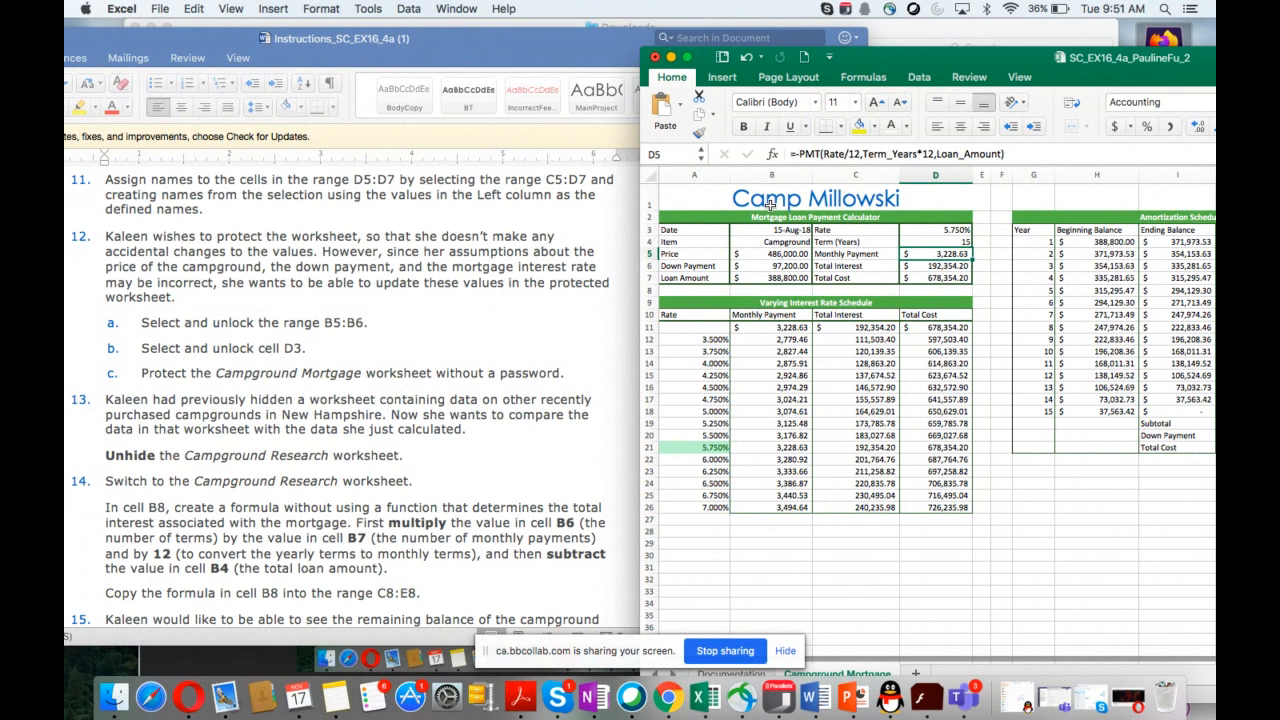
left_click(680, 155)
type("Monthly")
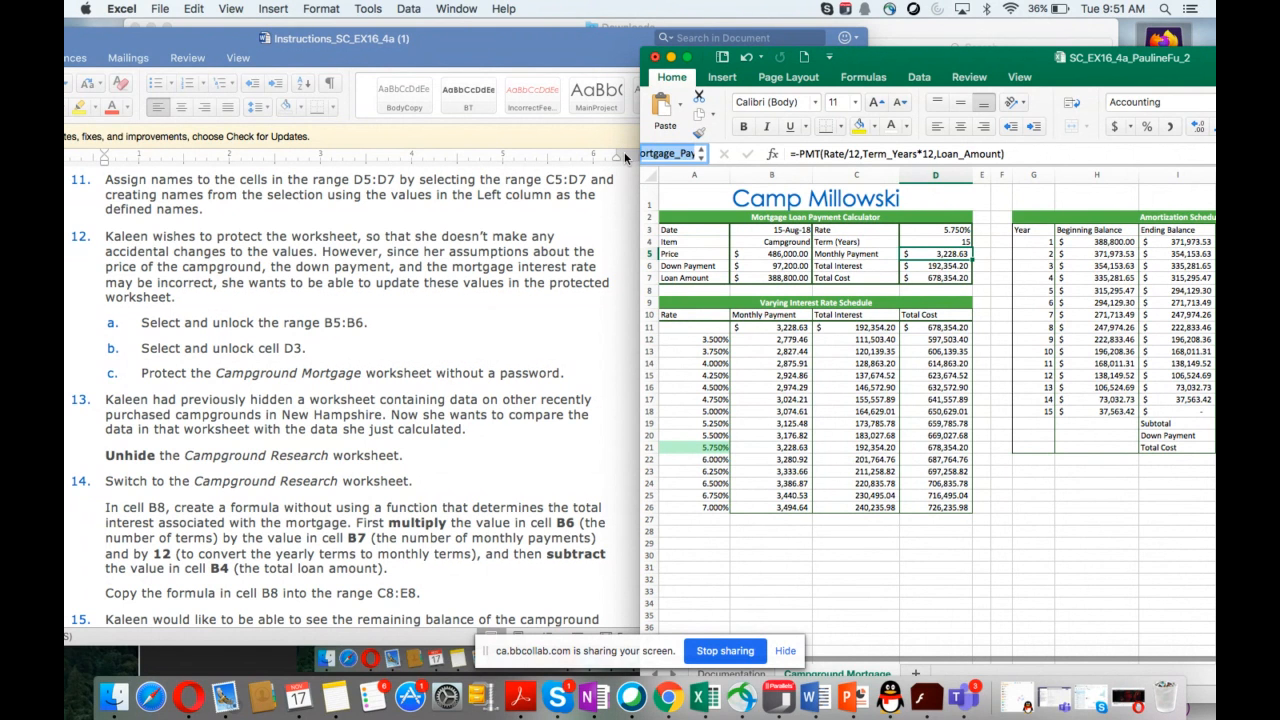
type("_Payment")
key("Return")
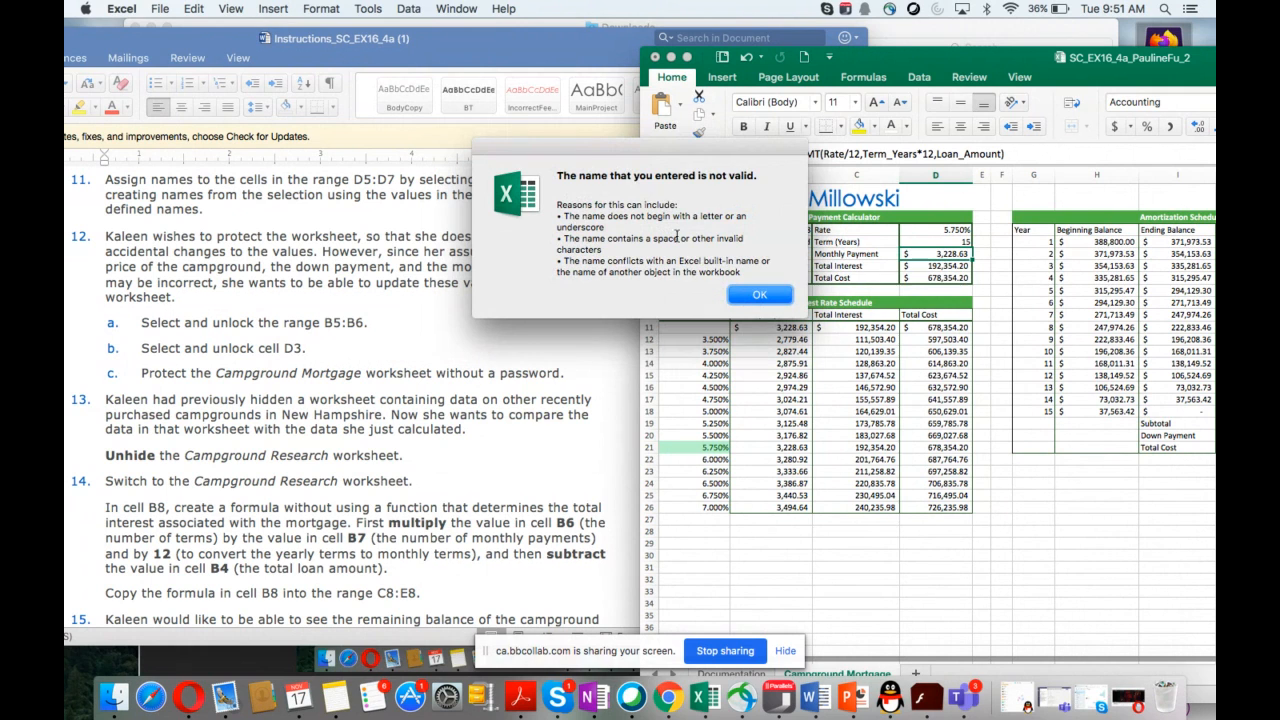
left_click(756, 297)
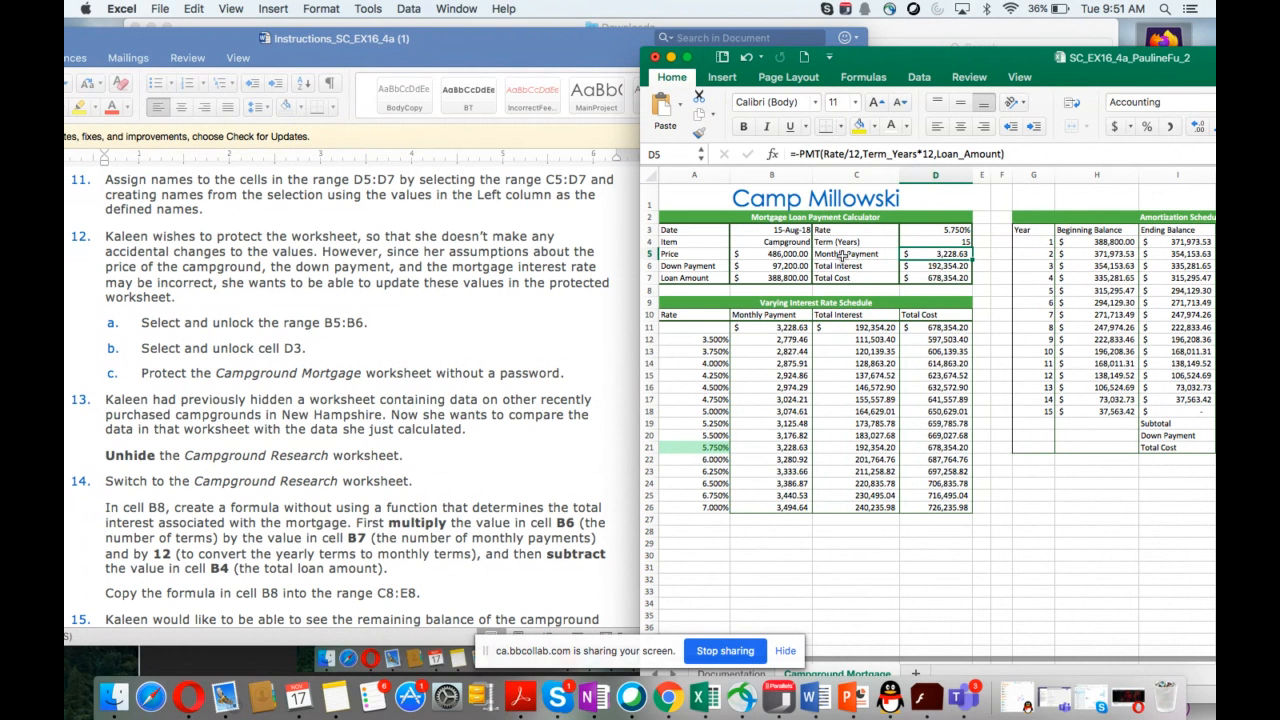
Step: Define the name Monthly_Payment for the range C5:D7
left_click_drag(843, 256, 912, 278)
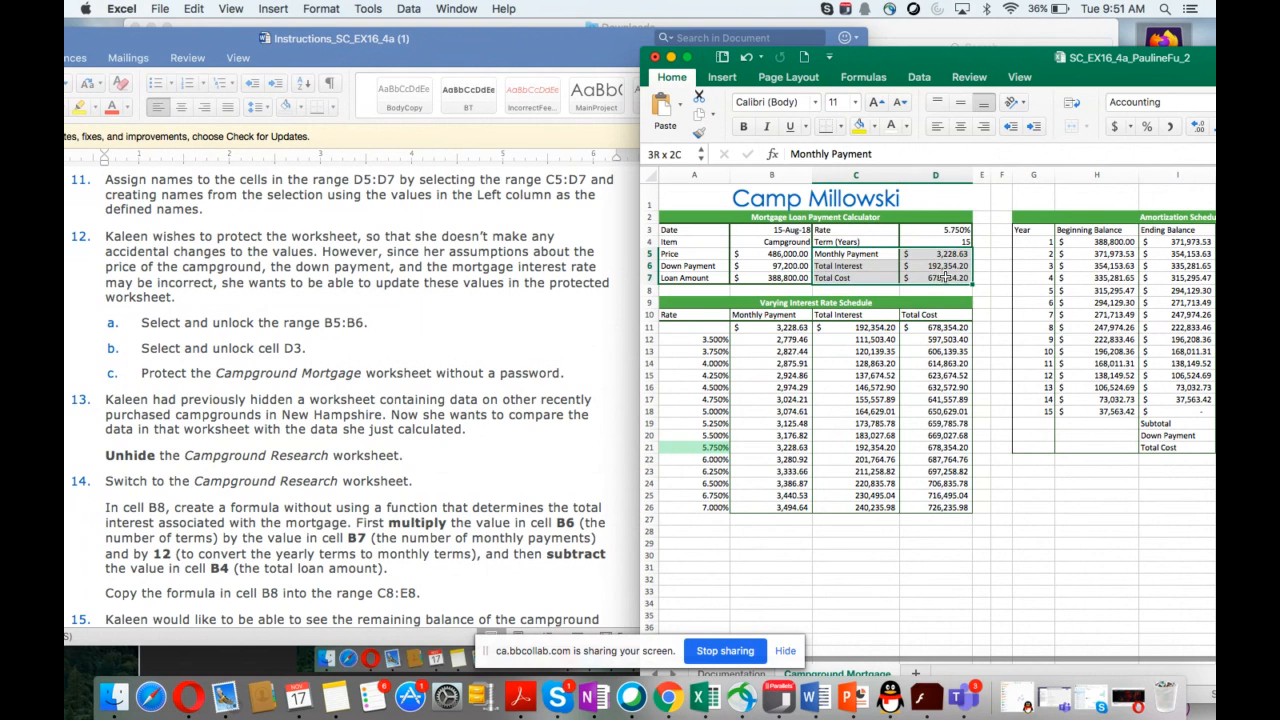
right_click(872, 268)
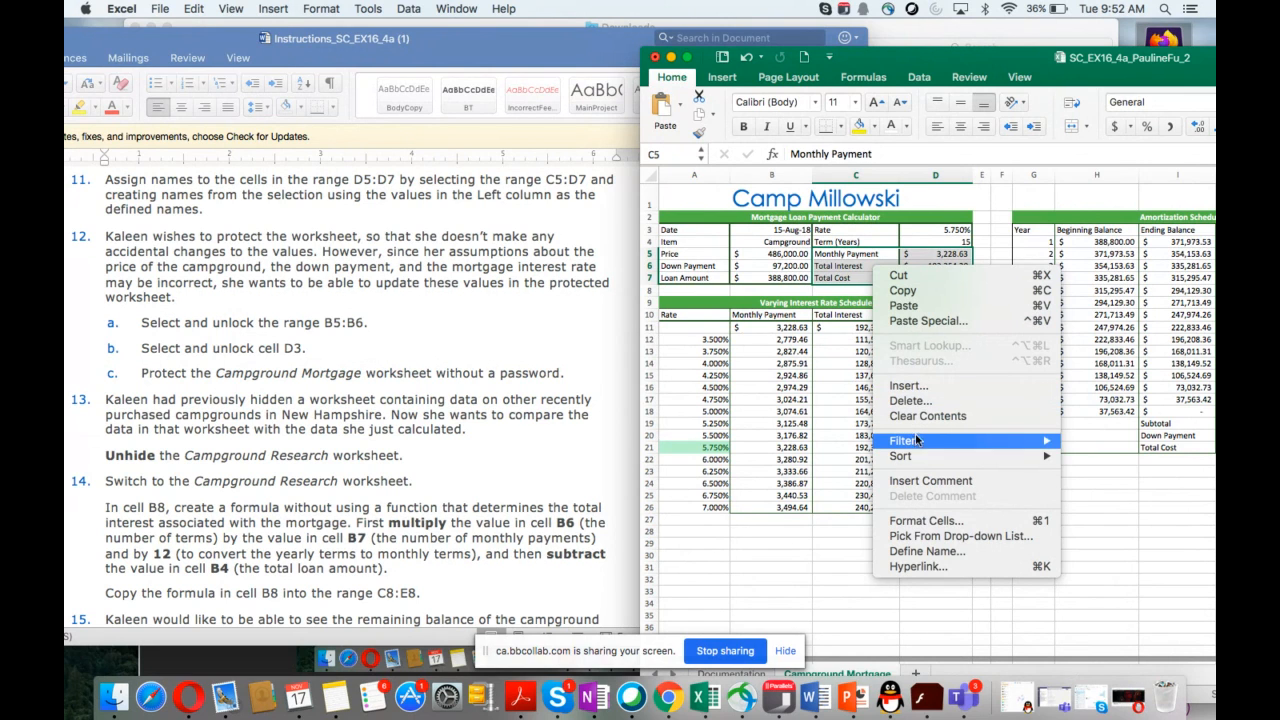
mouse_move(915, 462)
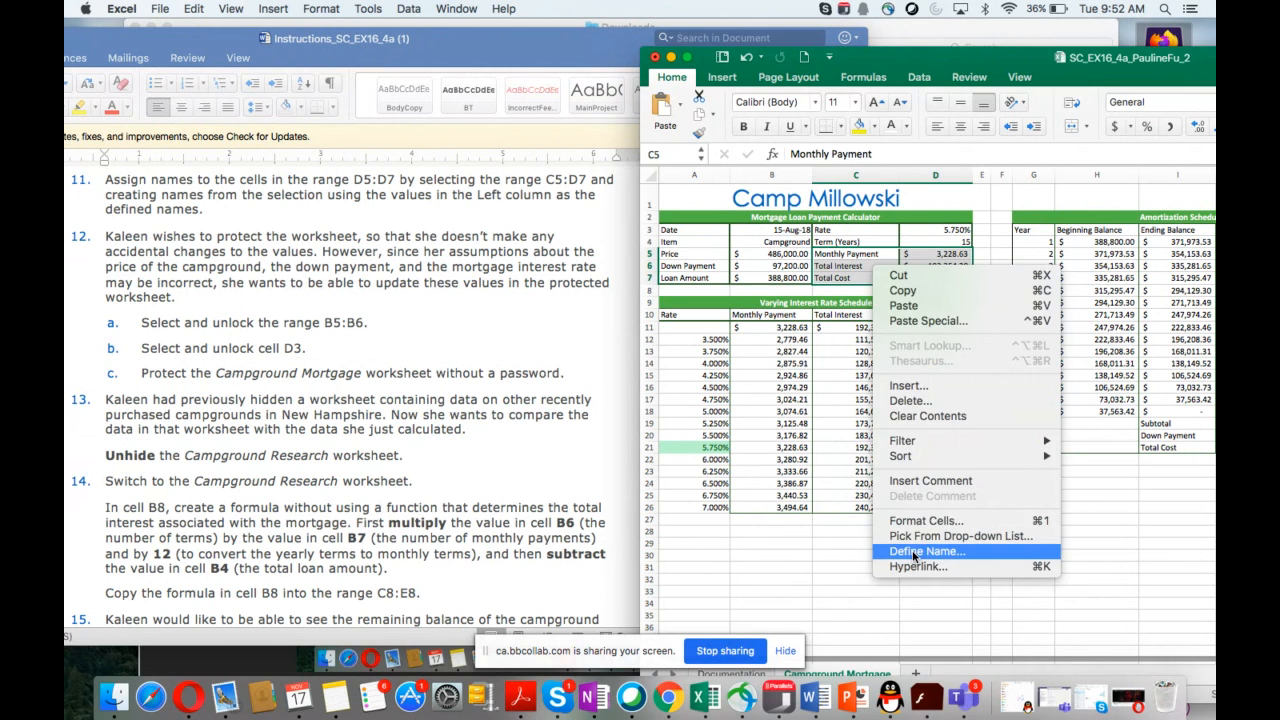
left_click(914, 556)
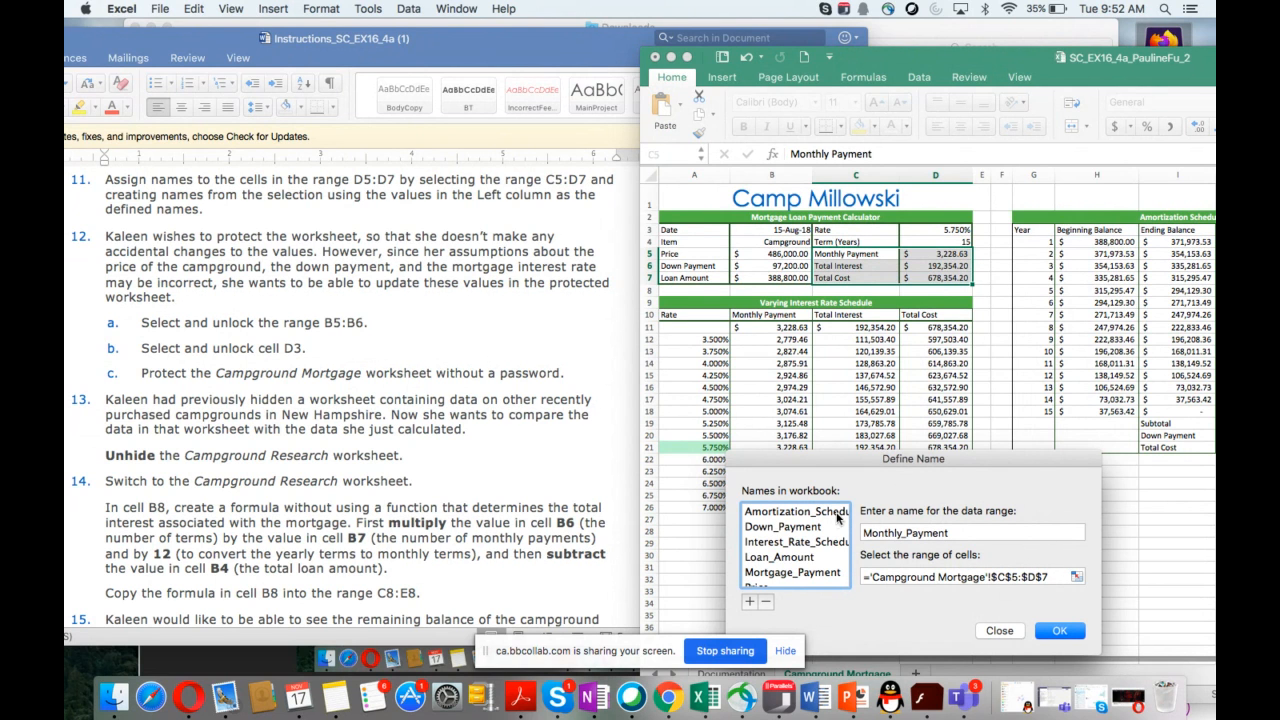
scroll(815, 545, "down", 3)
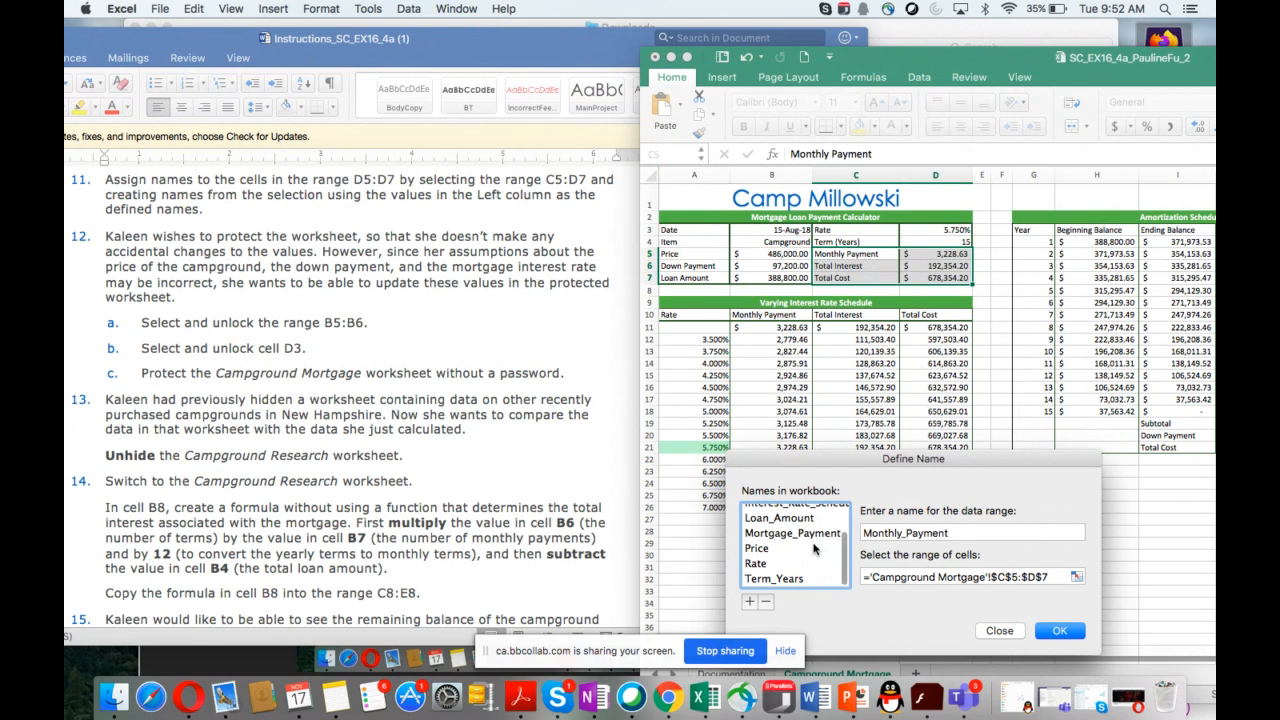
scroll(820, 555, "down", 1)
scroll(819, 553, "up", 3)
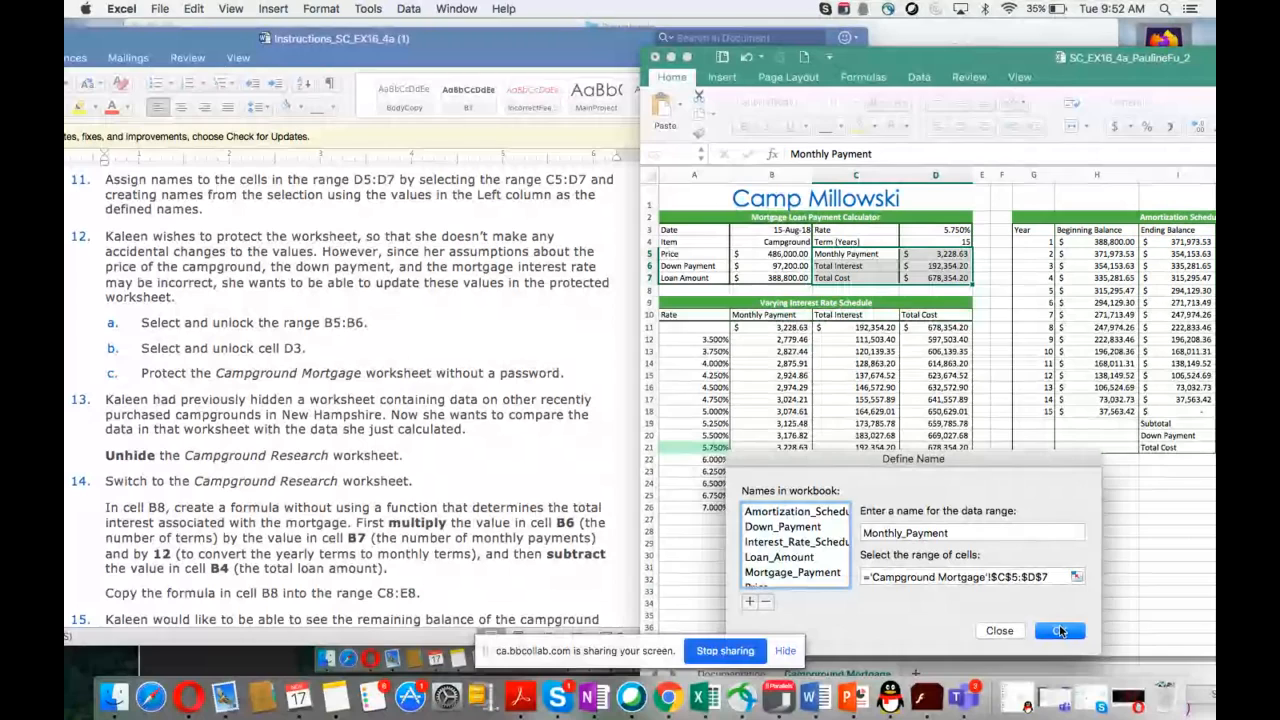
left_click(749, 601)
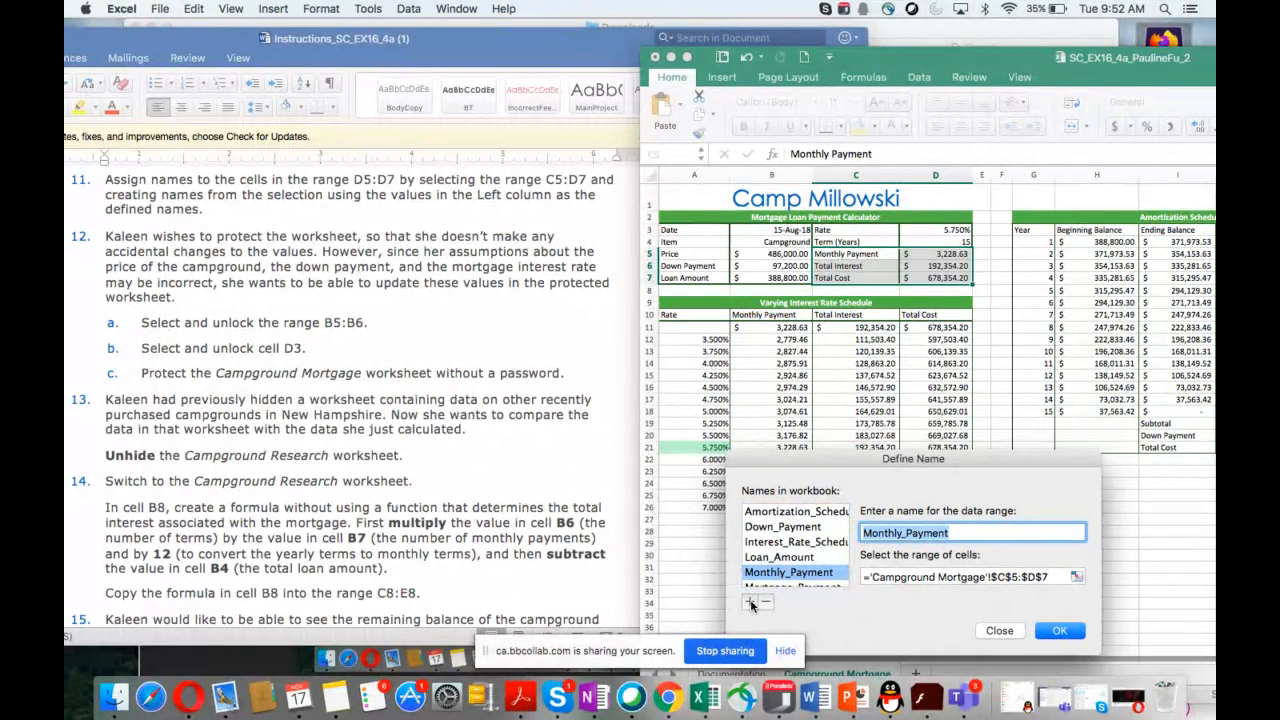
left_click(1058, 632)
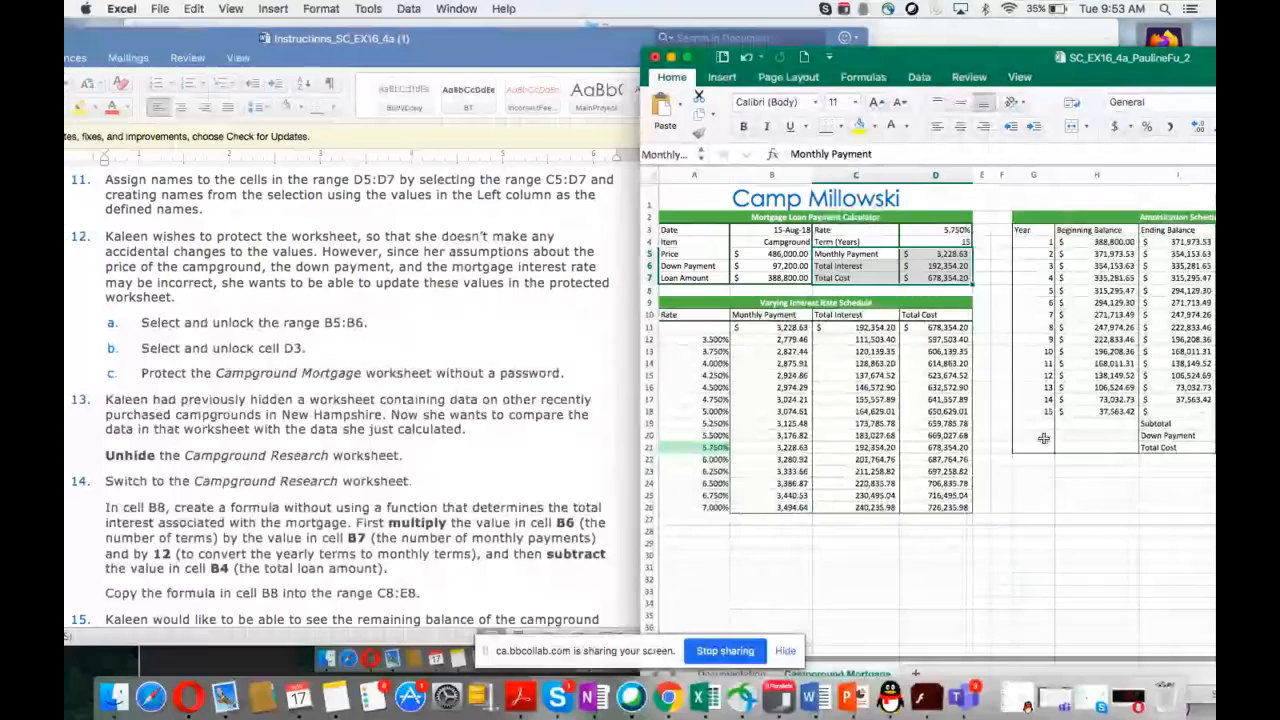
Step: Unlock the range B5:B6 by clearing its Locked cell protection option
scroll(327, 370, "down", 3)
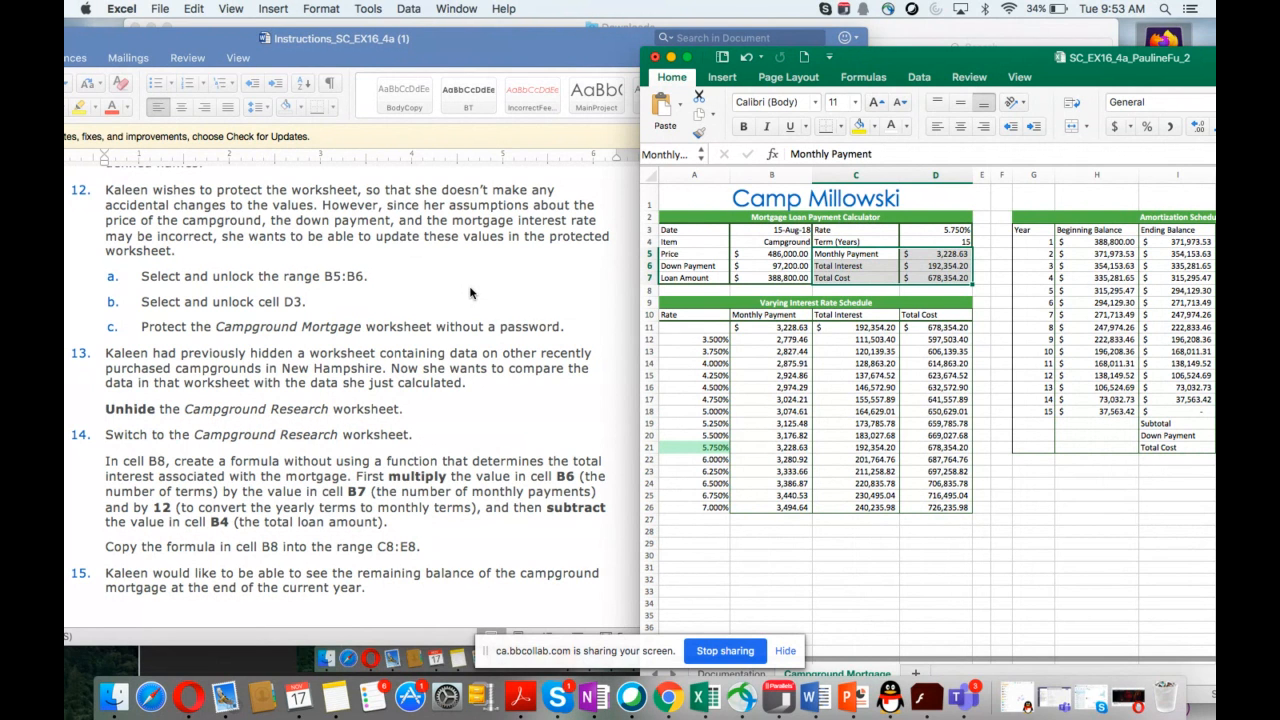
left_click(773, 254)
left_click_drag(773, 254, 773, 266)
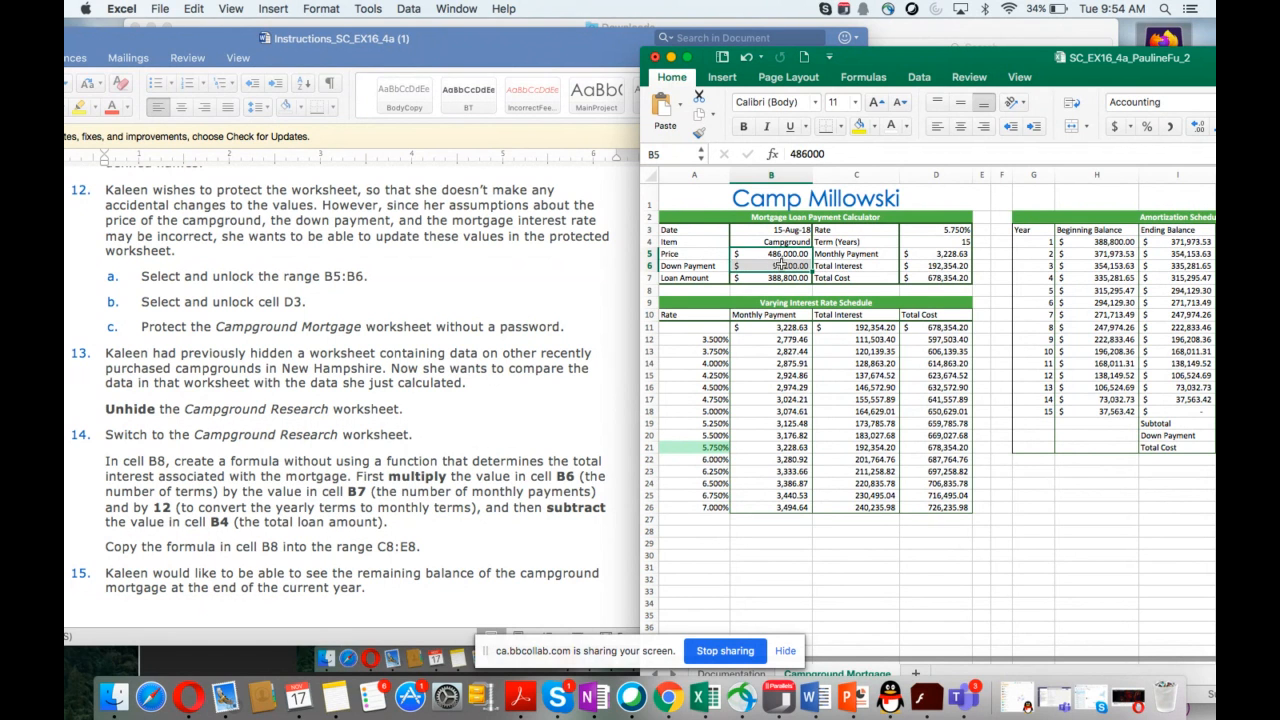
right_click(780, 266)
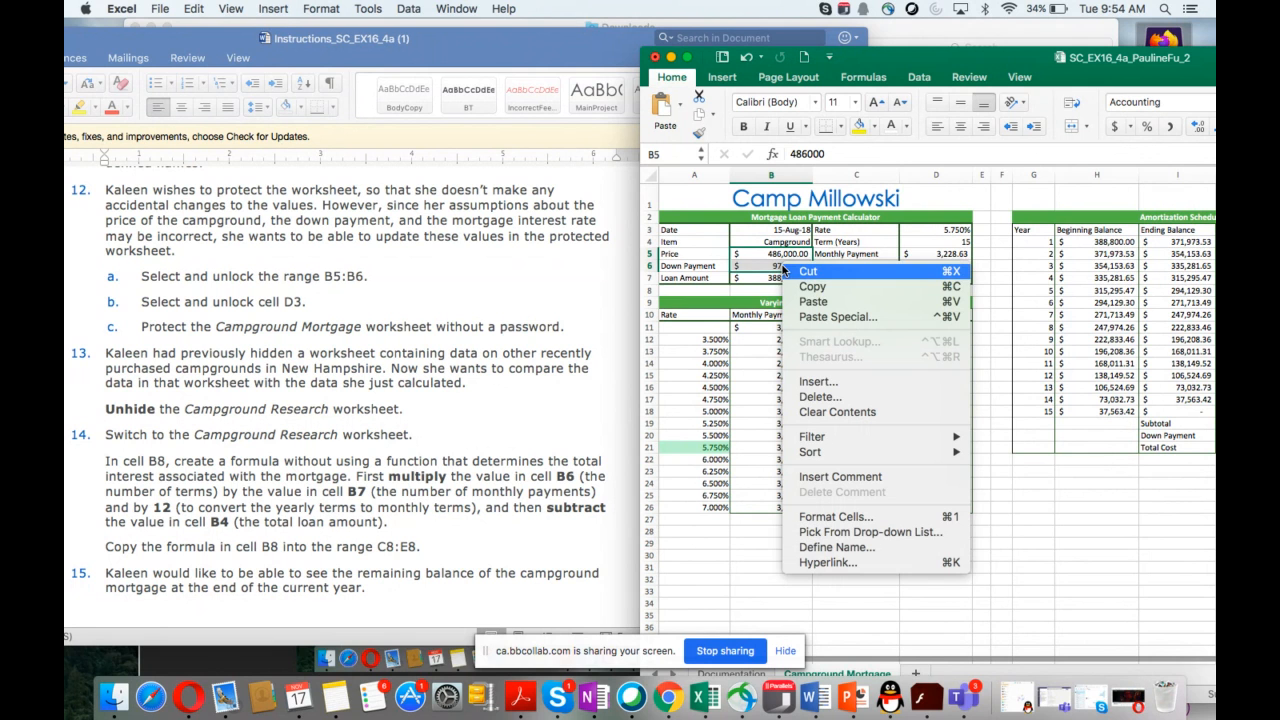
left_click(825, 518)
key("super+1")
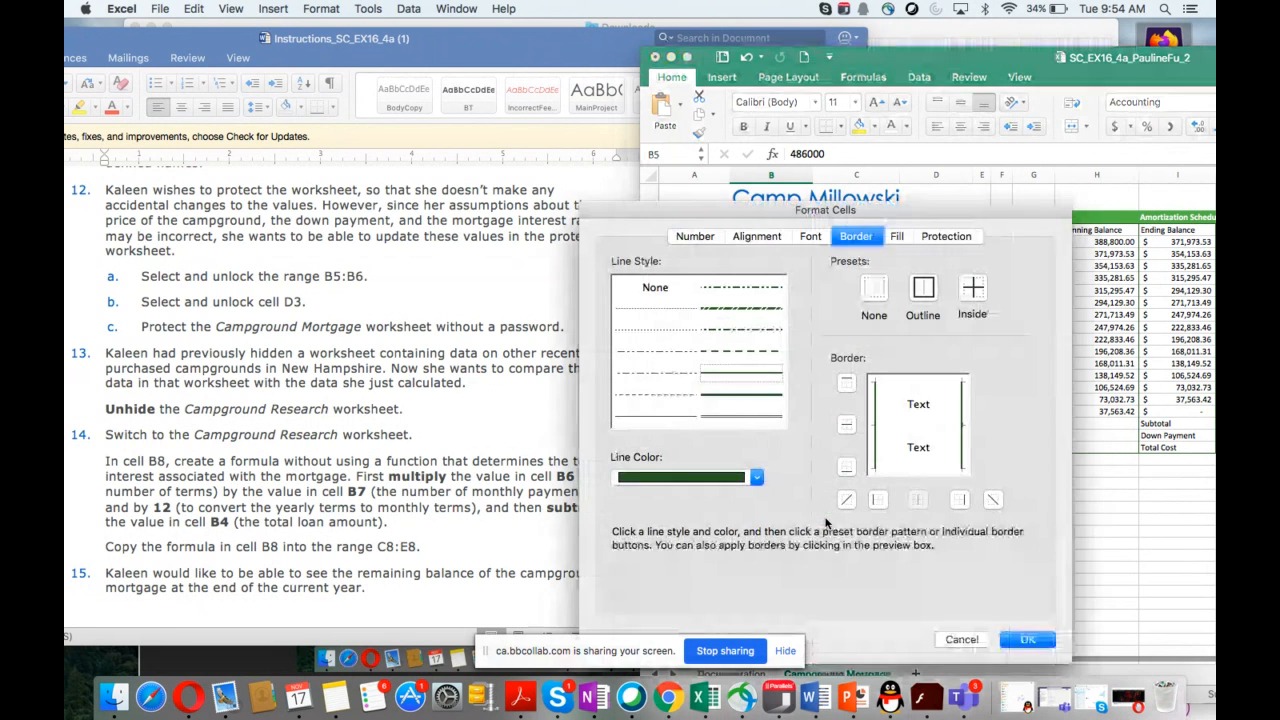
left_click_drag(675, 212, 840, 207)
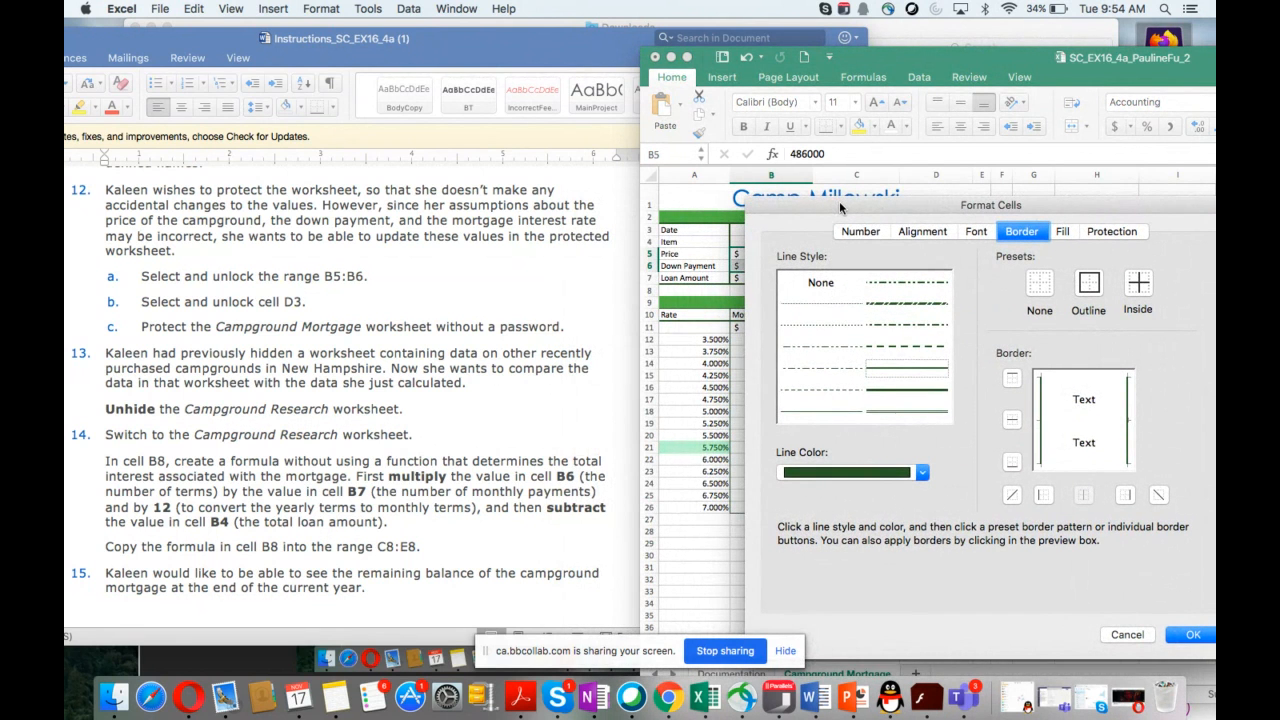
left_click(855, 235)
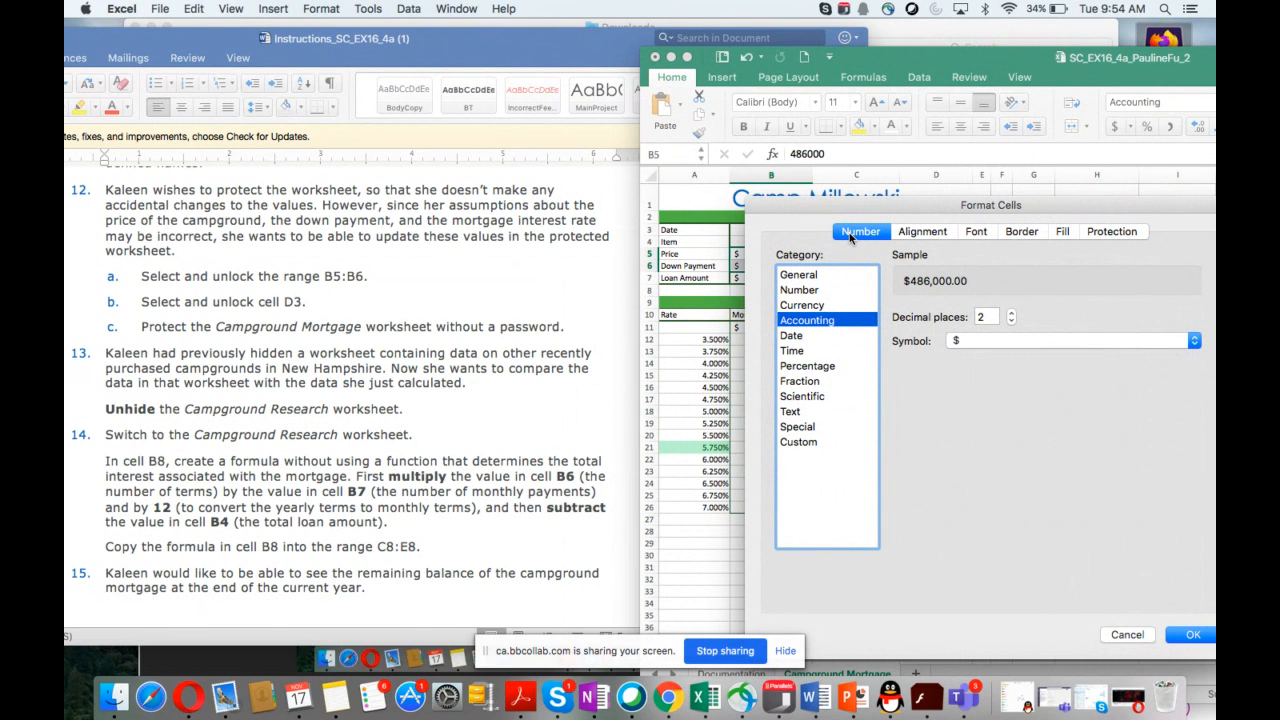
left_click(1102, 237)
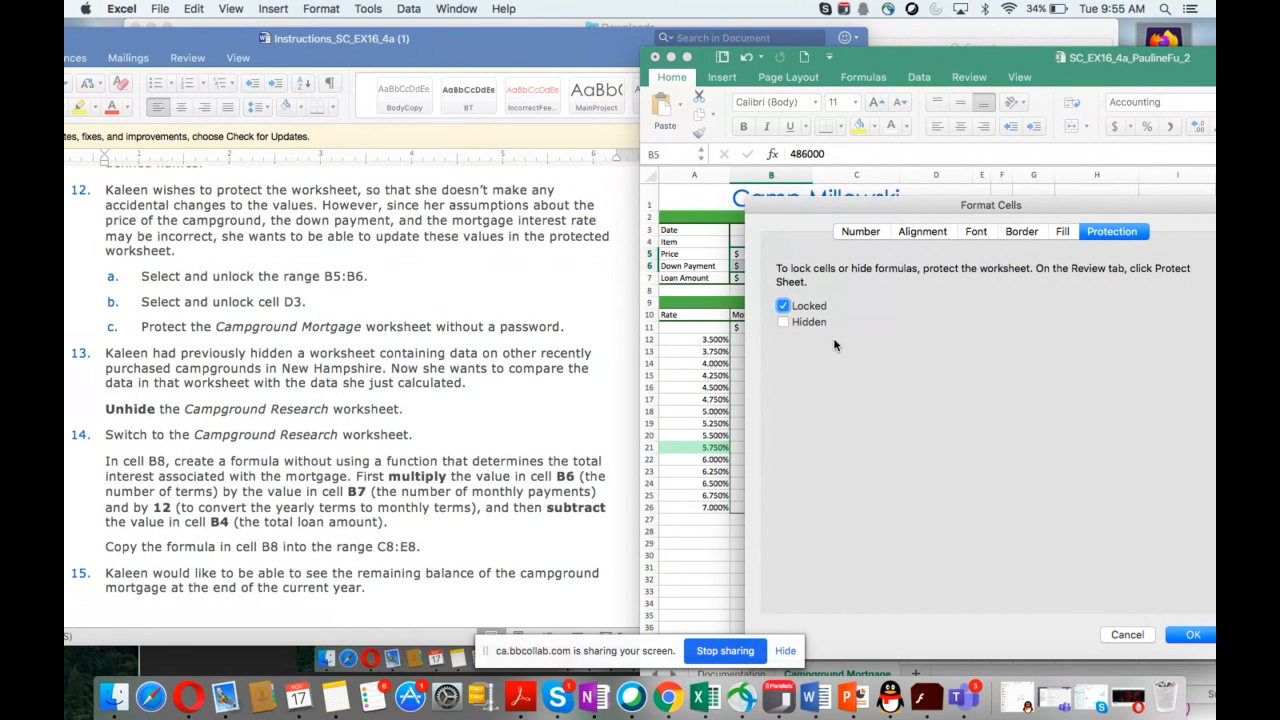
left_click(784, 307)
left_click(1192, 636)
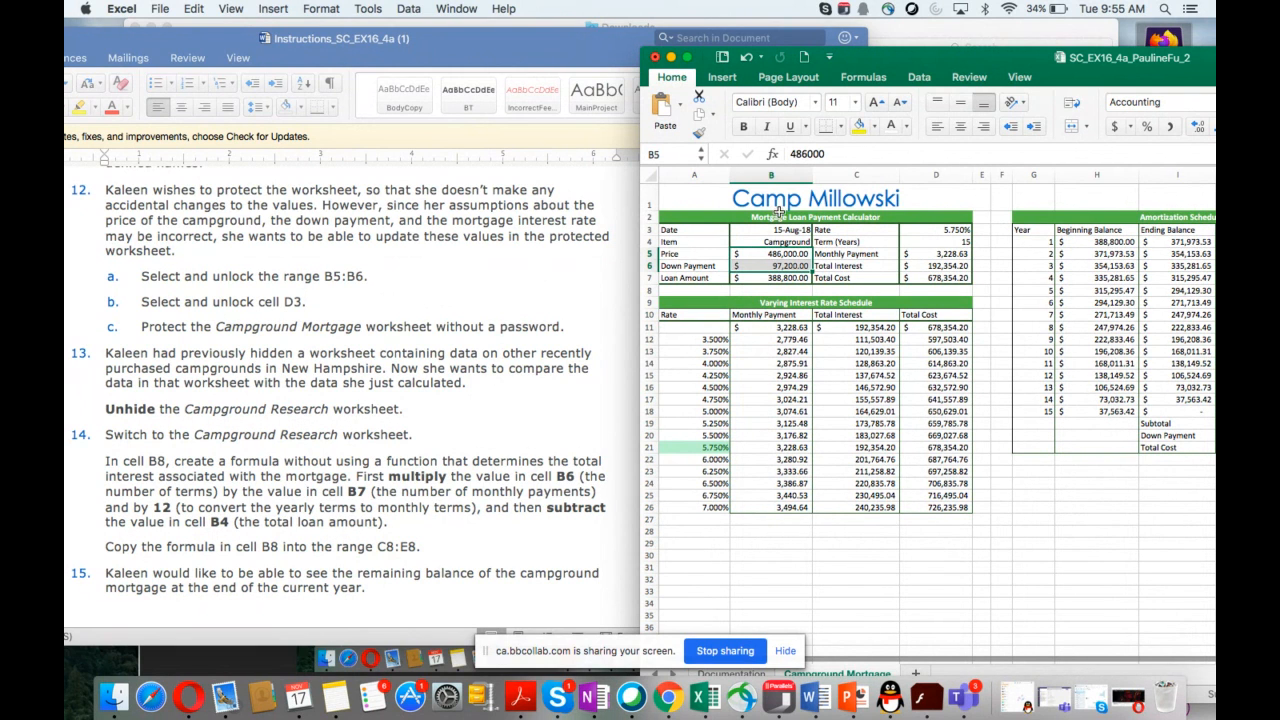
Step: Unlock cell D3 by clearing its Locked cell protection option
left_click(922, 230)
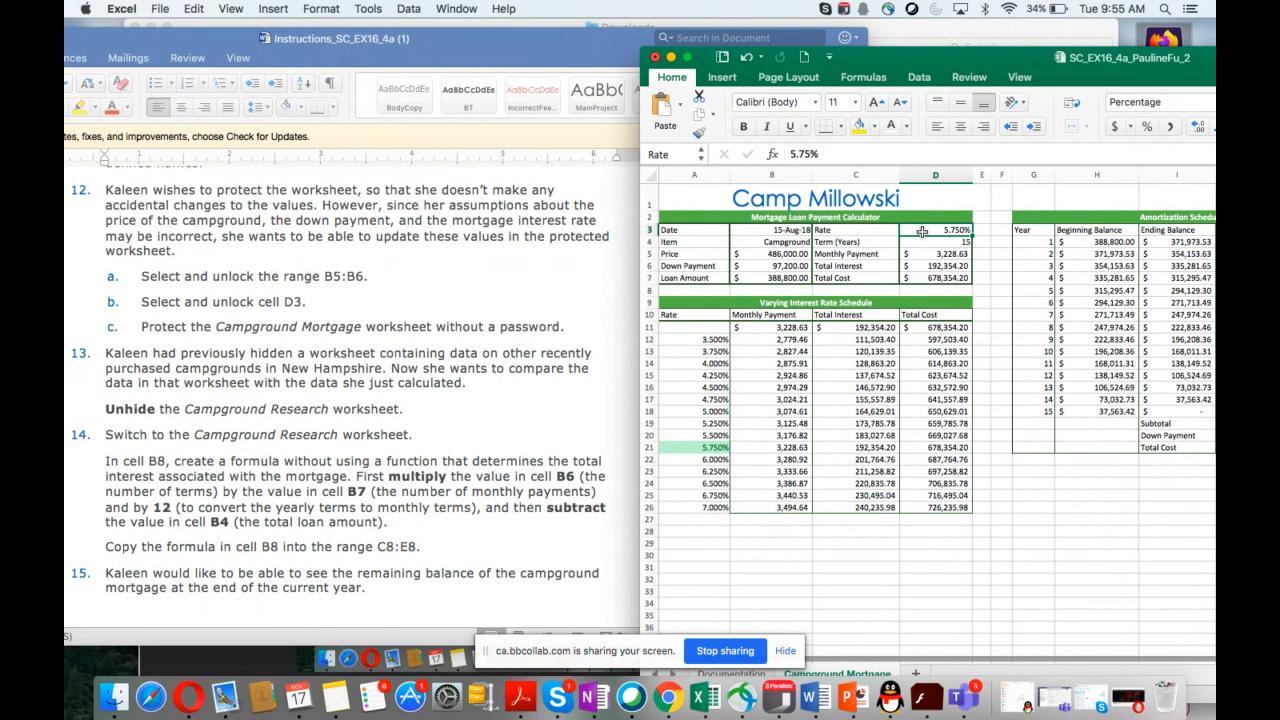
right_click(923, 232)
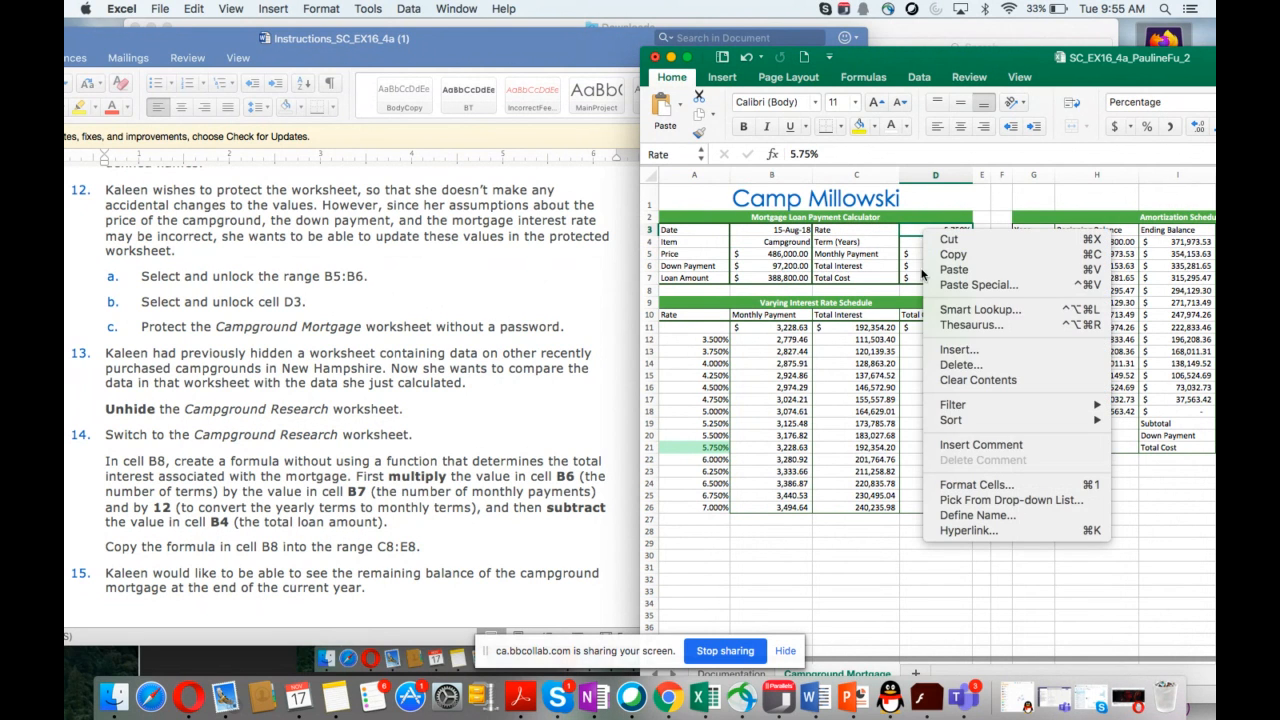
left_click(982, 487)
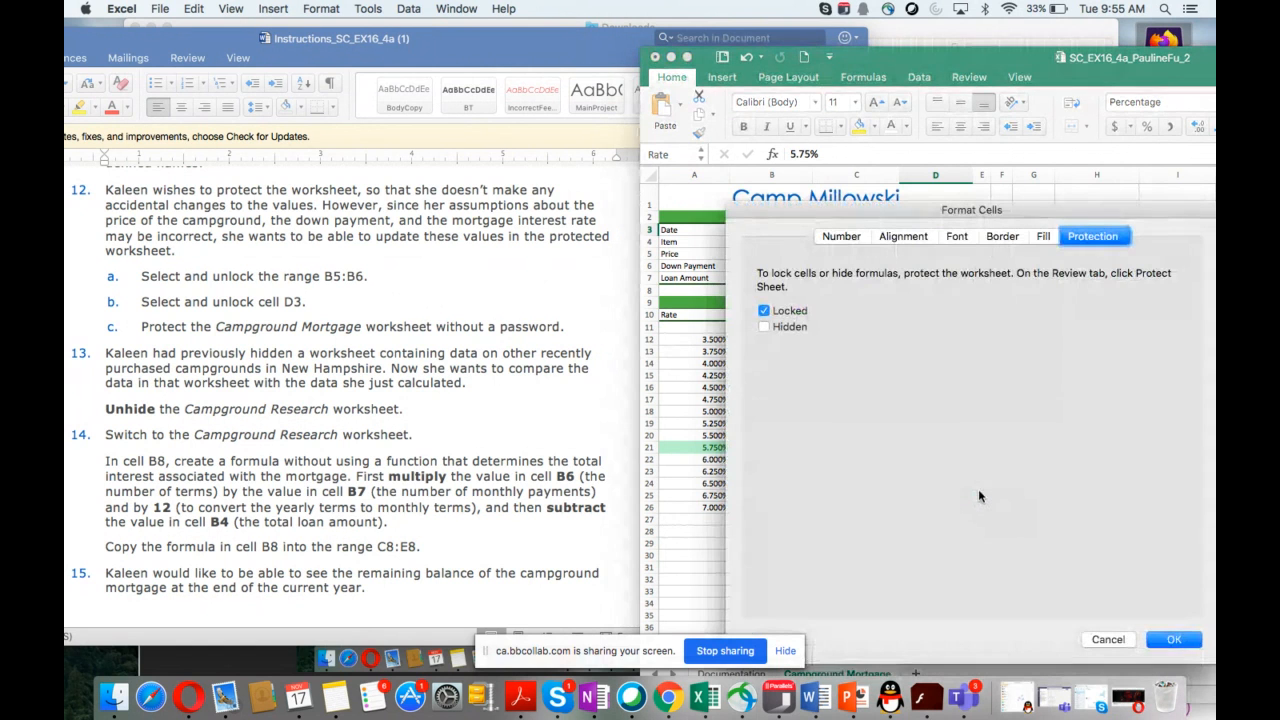
left_click(763, 312)
left_click(1174, 643)
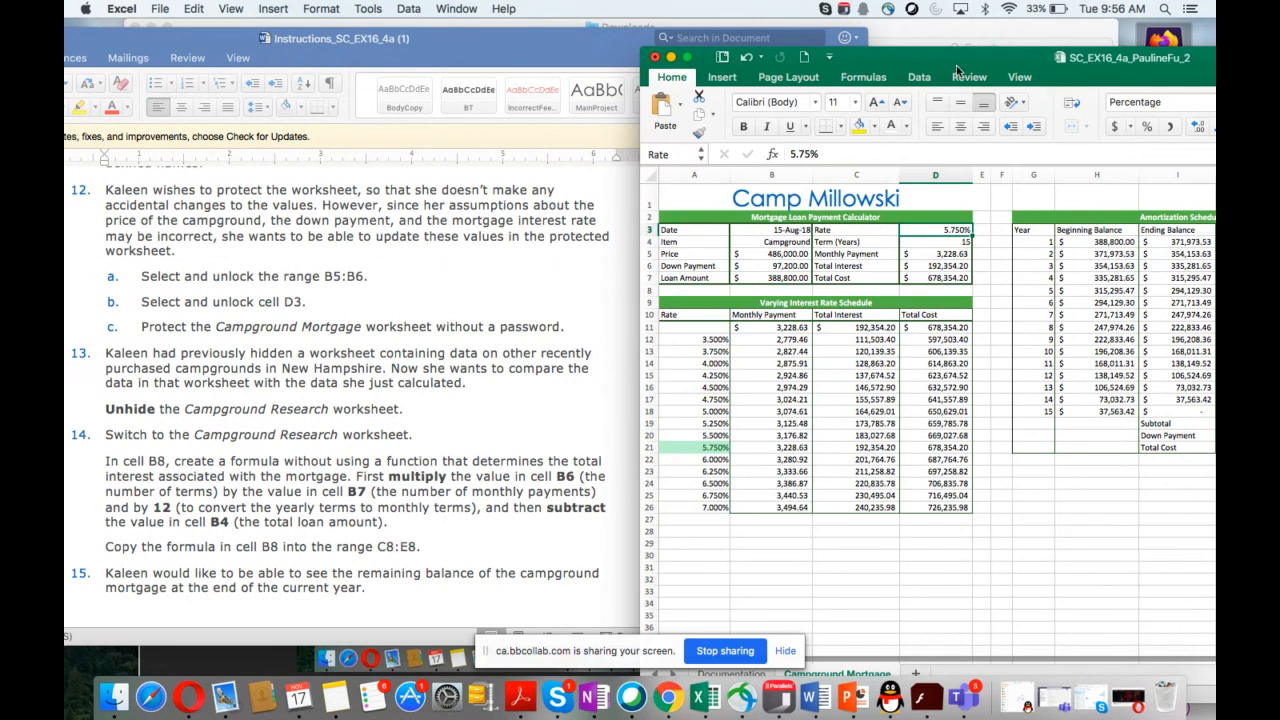
Step: Protect the Campground Mortgage worksheet without a password
left_click_drag(942, 62, 1006, 34)
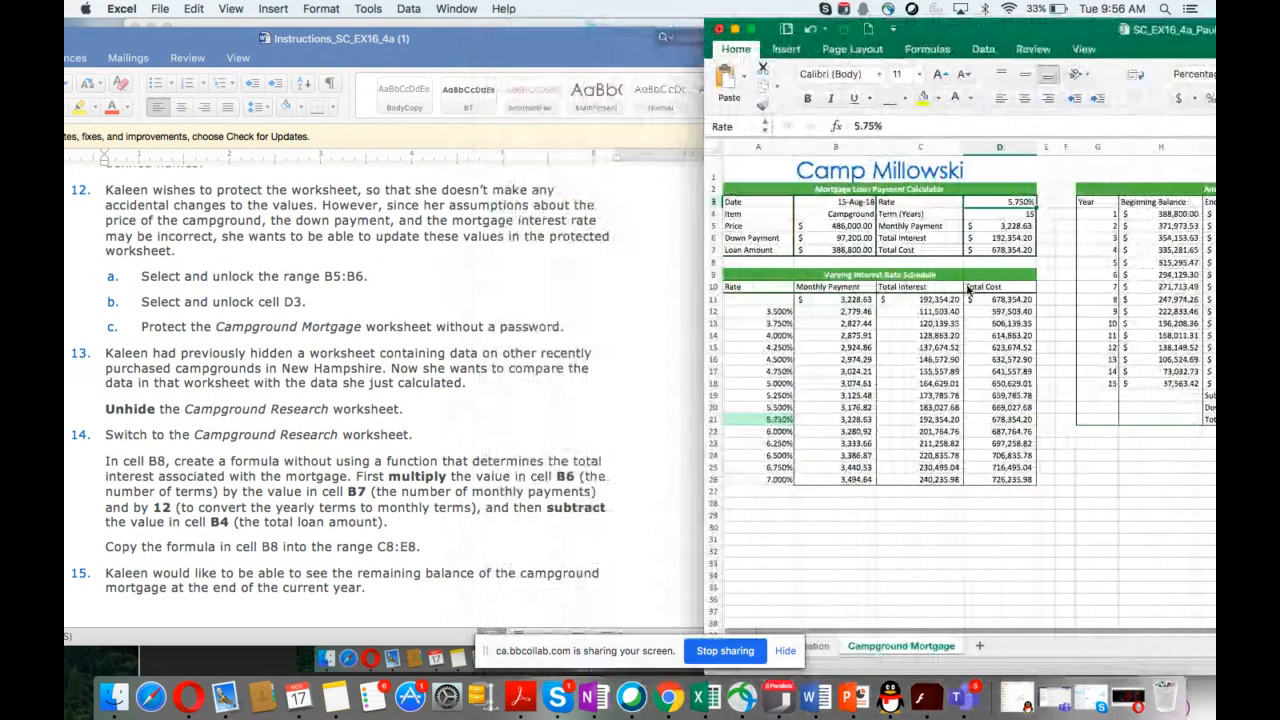
right_click(906, 649)
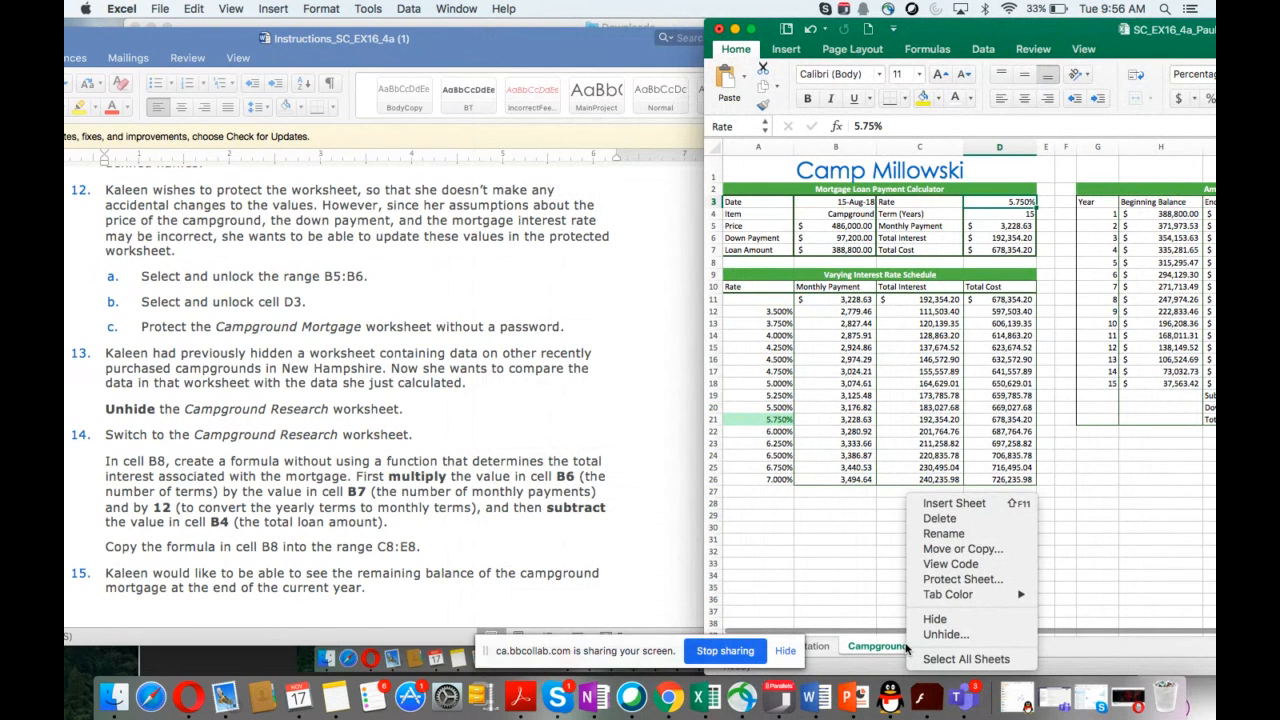
left_click(970, 581)
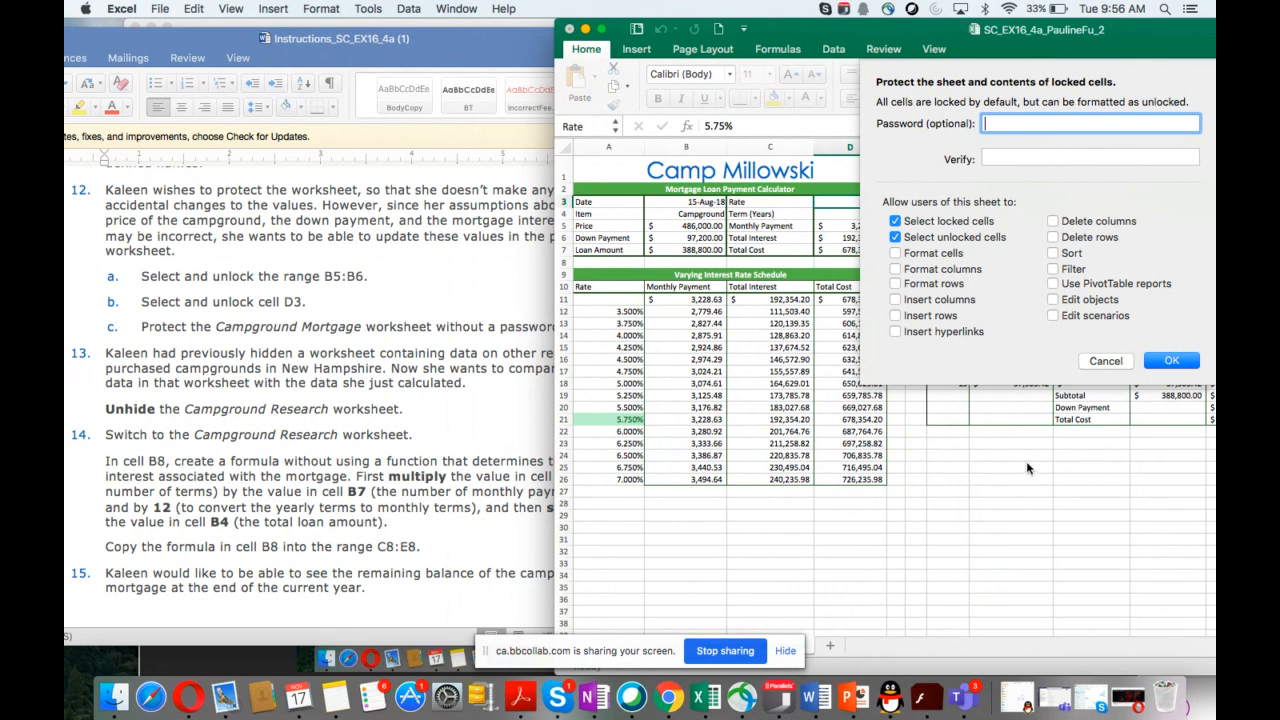
left_click(1172, 364)
left_click(1172, 364)
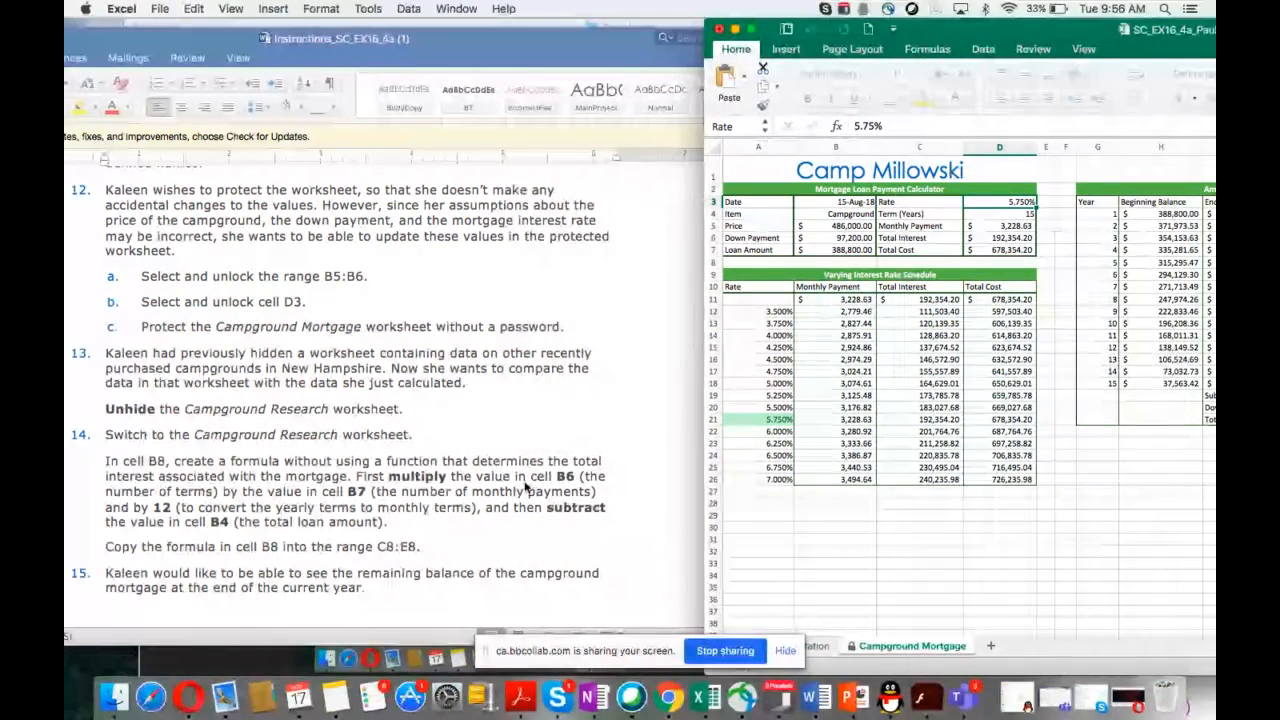
scroll(525, 487, "down", 3)
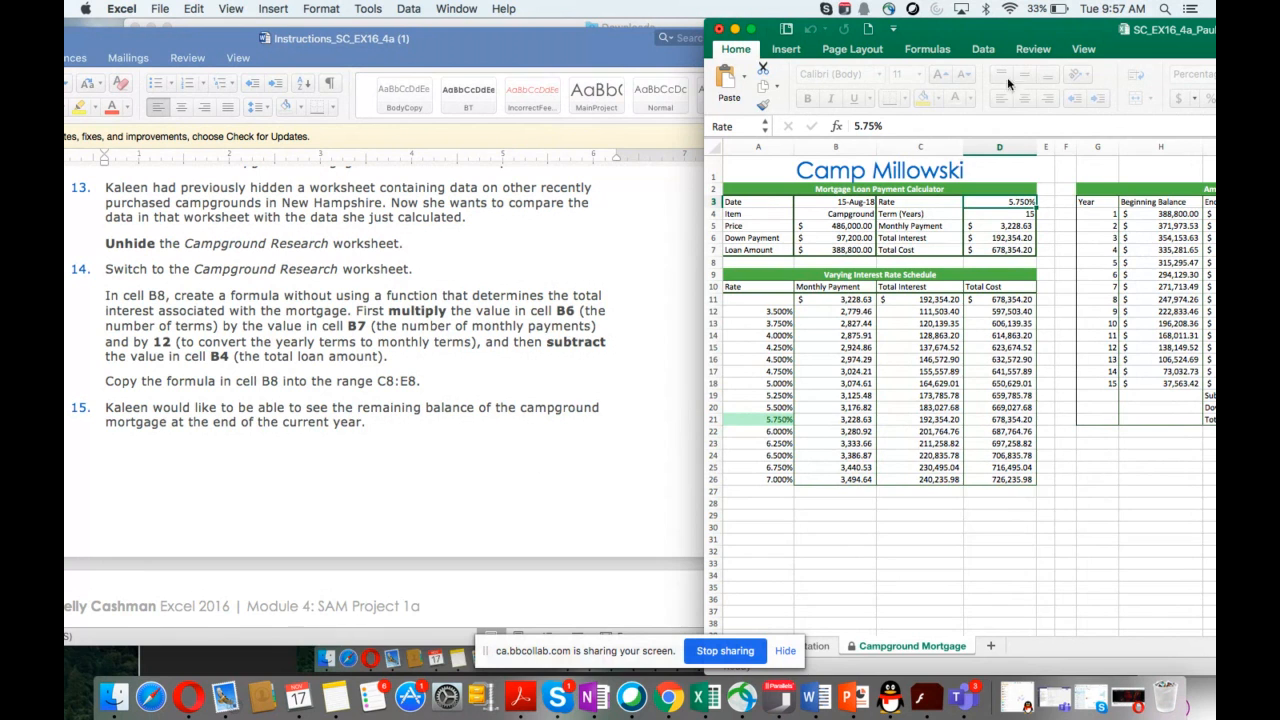
double_click(1018, 30)
left_click_drag(842, 6, 913, 8)
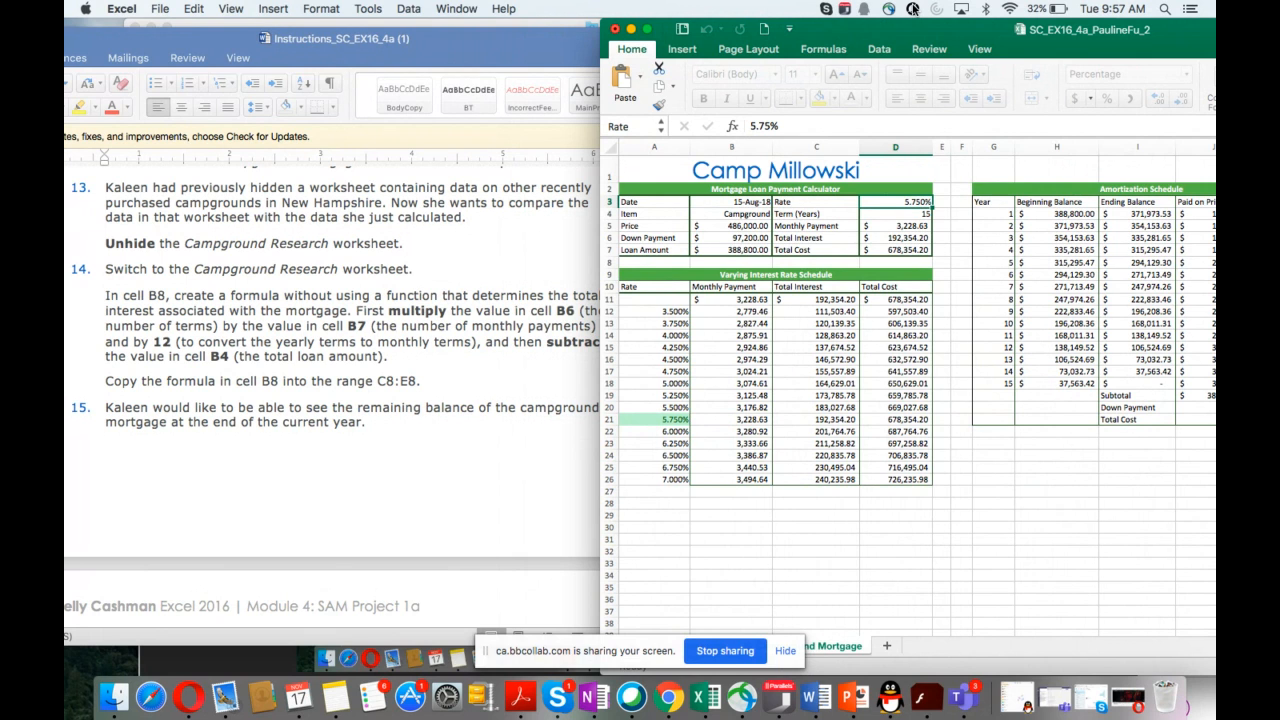
left_click(979, 49)
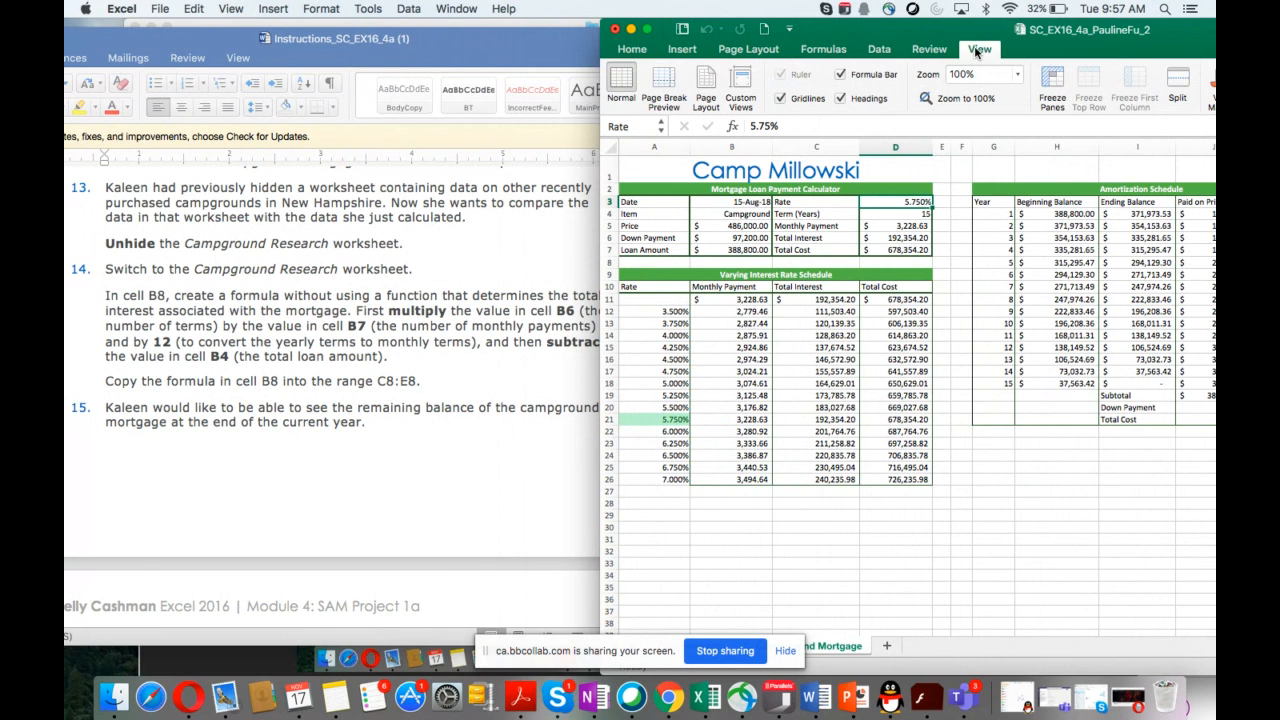
left_click_drag(950, 32, 892, 44)
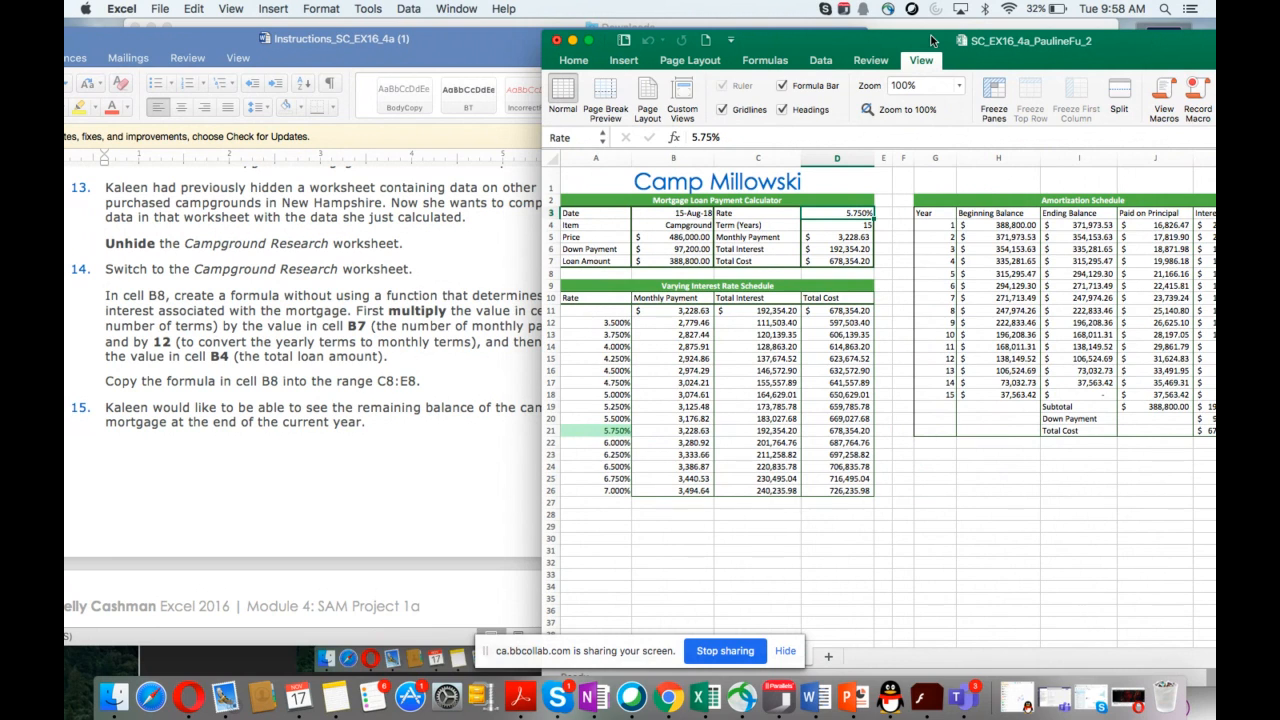
left_click_drag(925, 45, 712, 65)
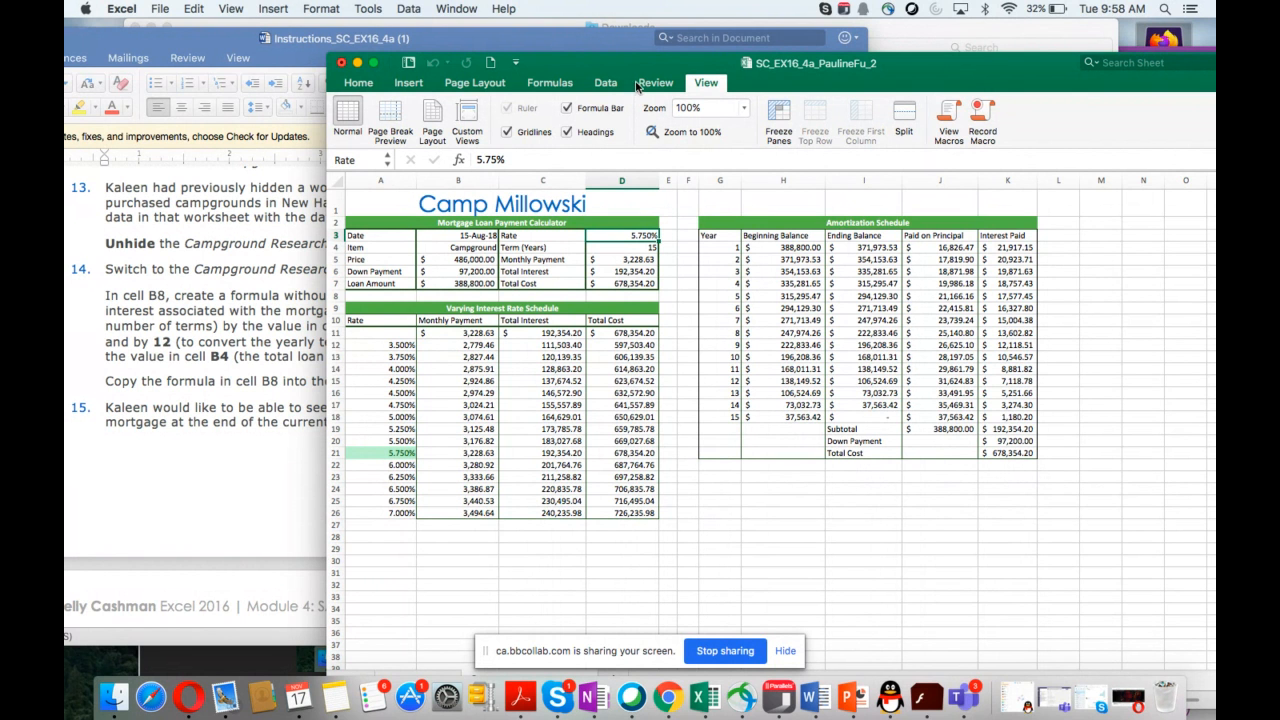
left_click_drag(642, 65, 616, 109)
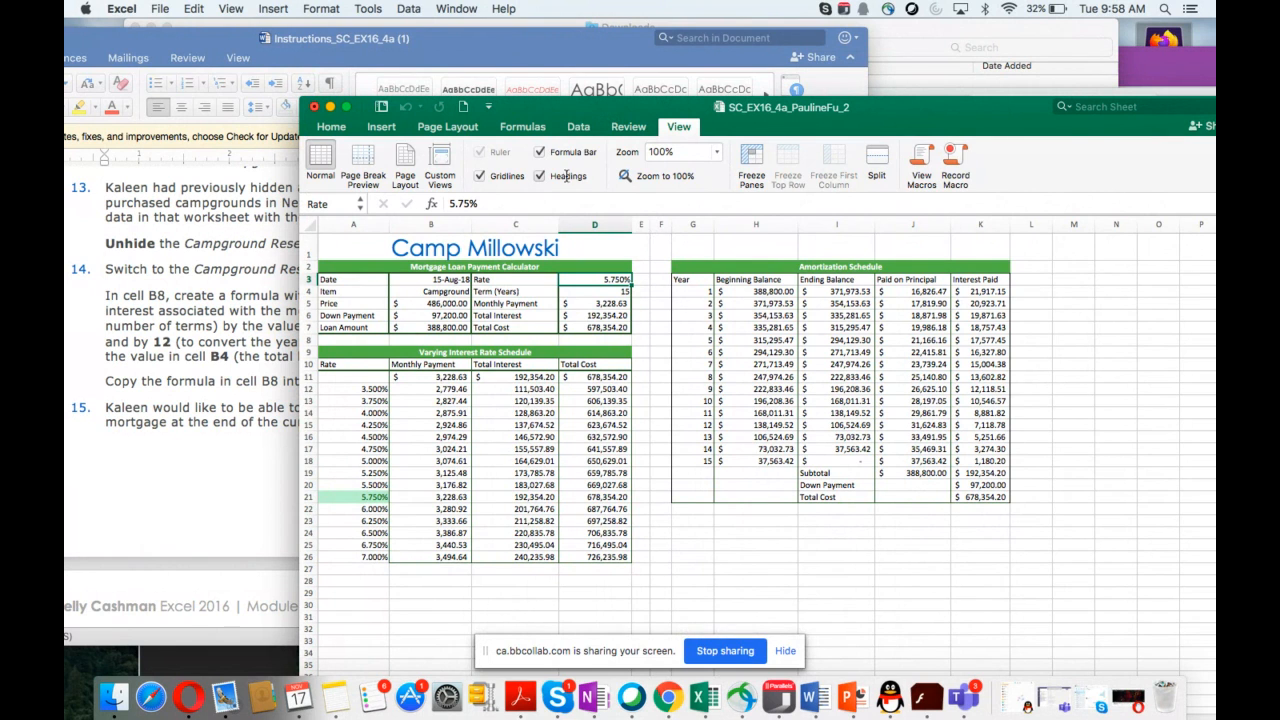
left_click(448, 10)
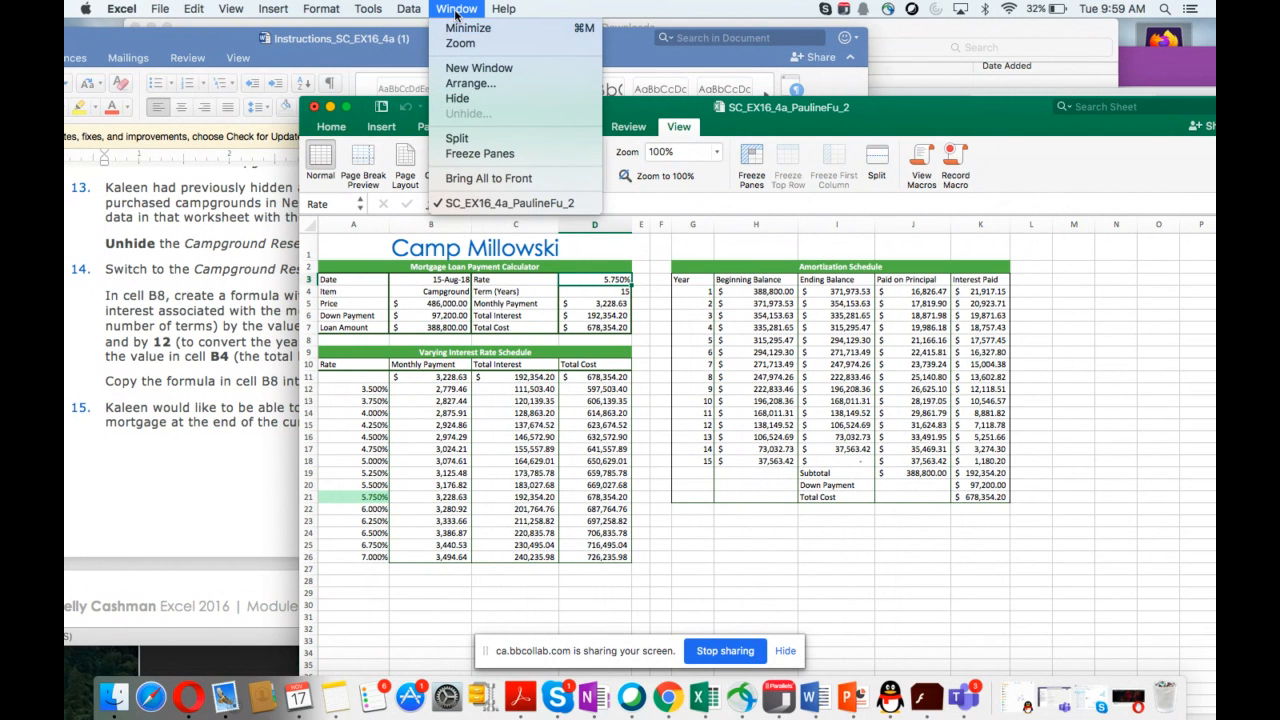
mouse_move(368, 8)
mouse_move(233, 12)
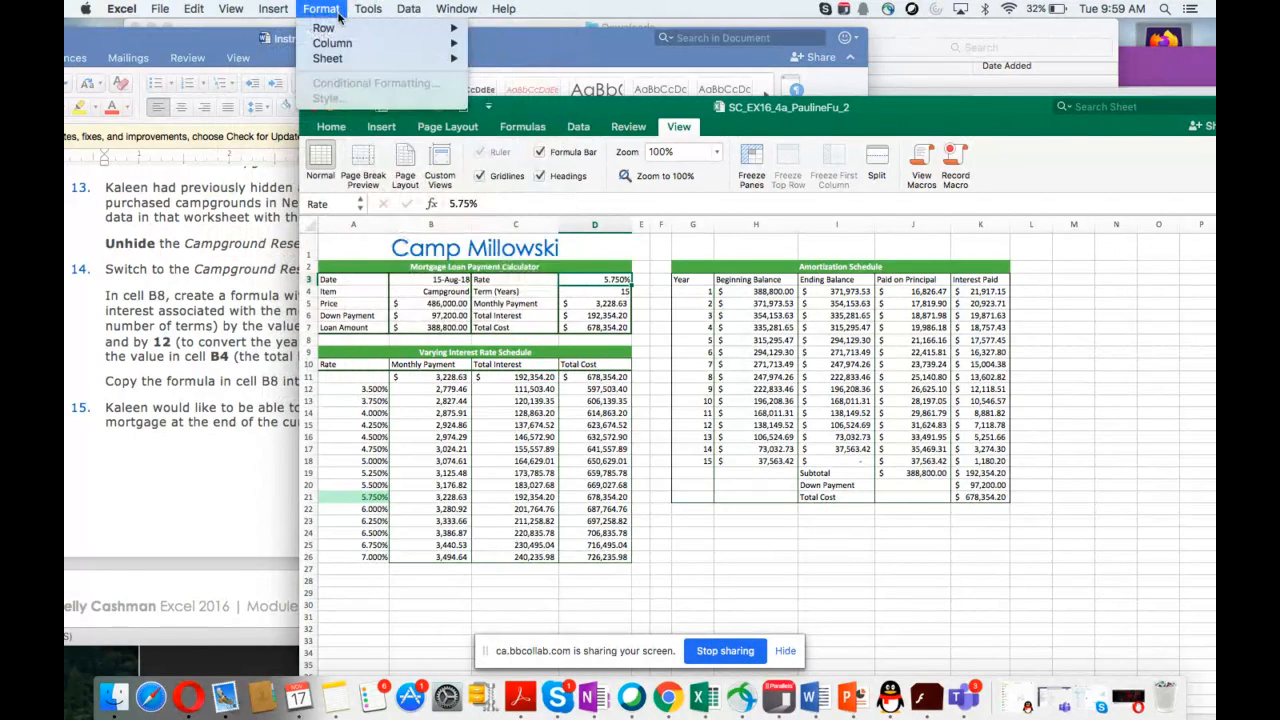
mouse_move(446, 14)
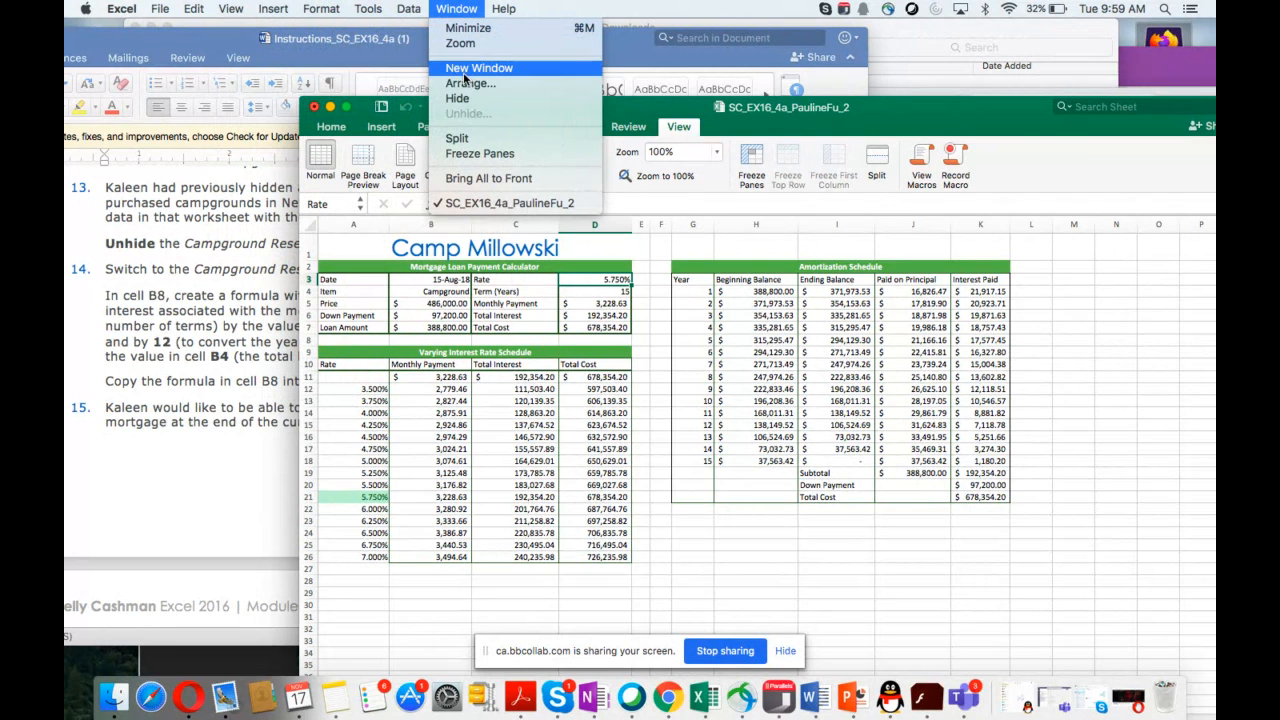
left_click(462, 98)
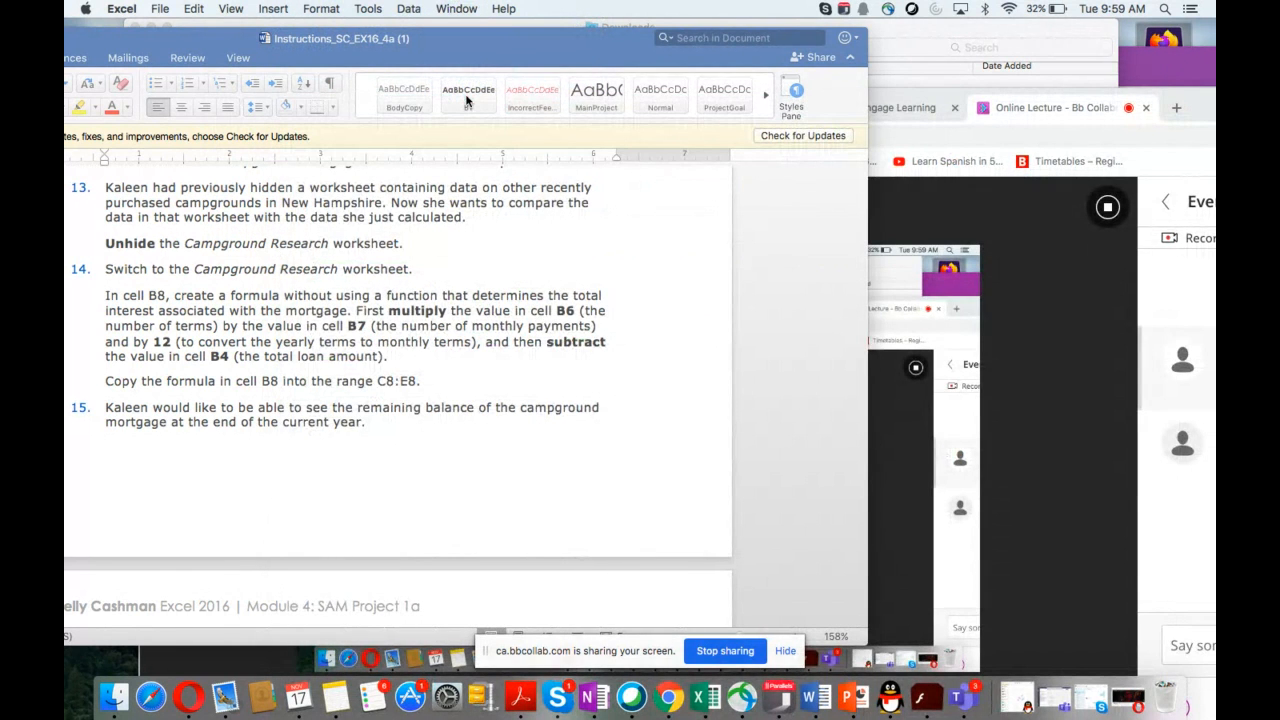
left_click(447, 10)
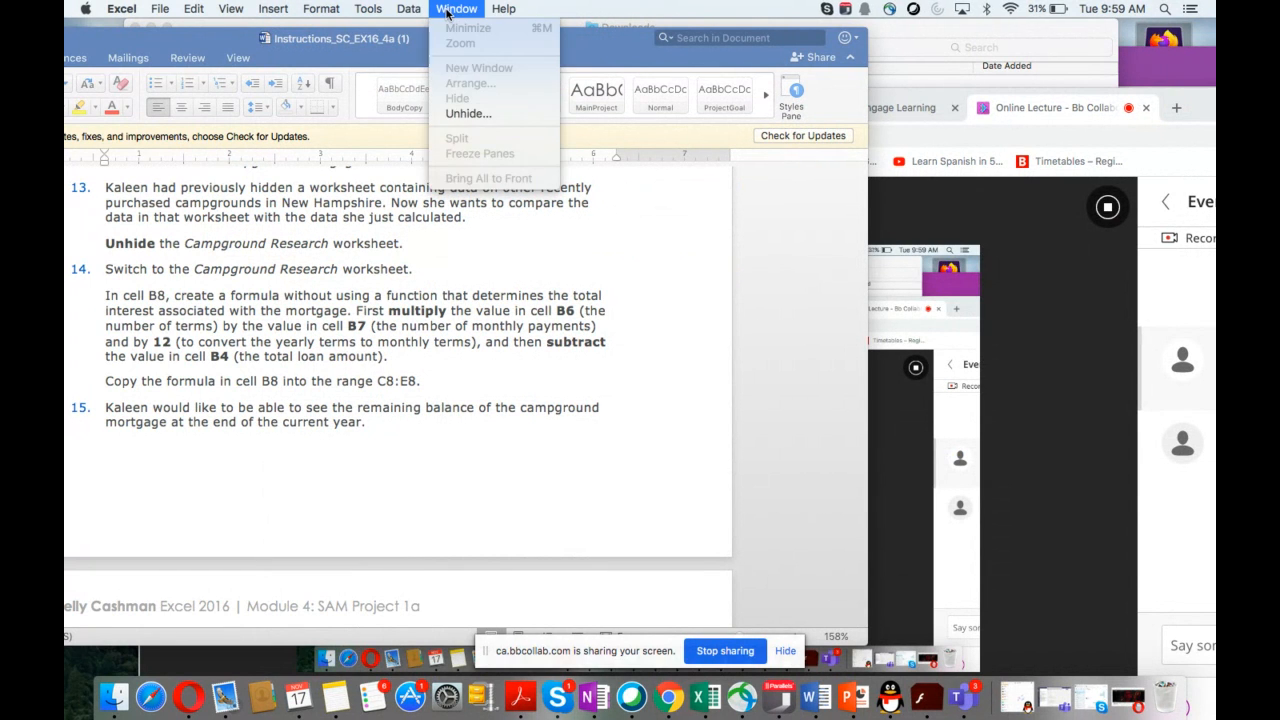
left_click(462, 114)
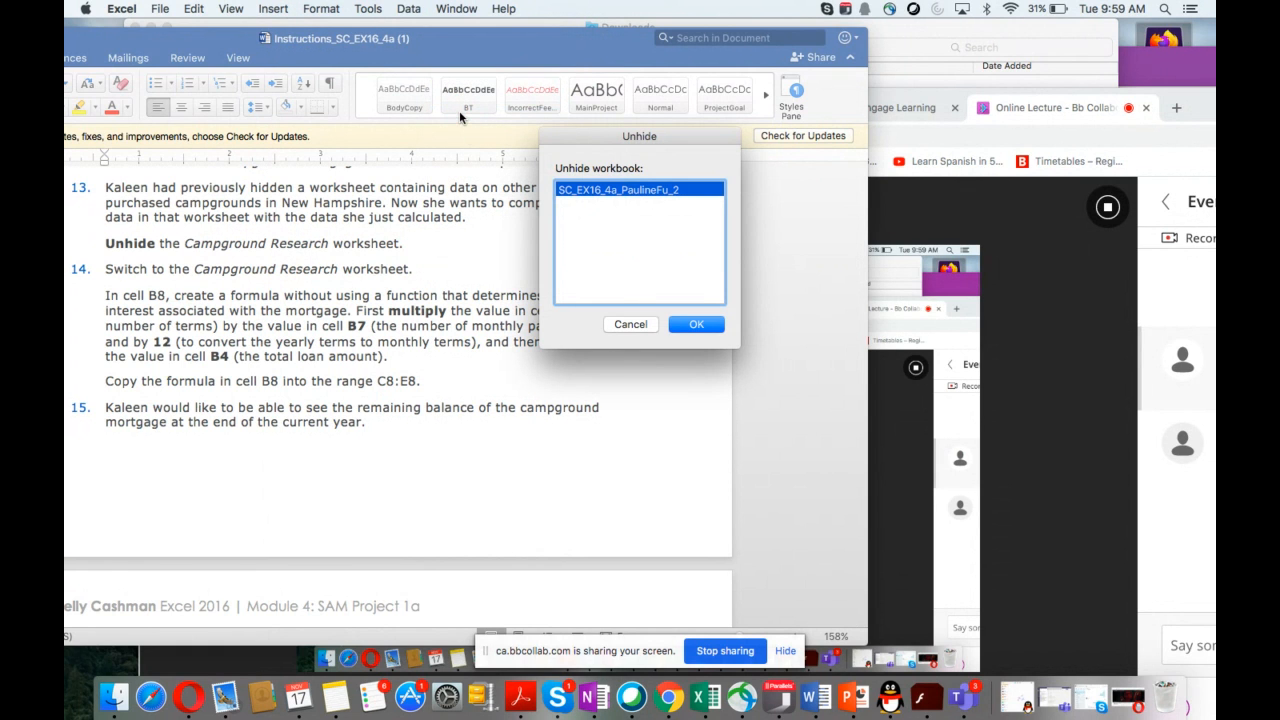
left_click(690, 325)
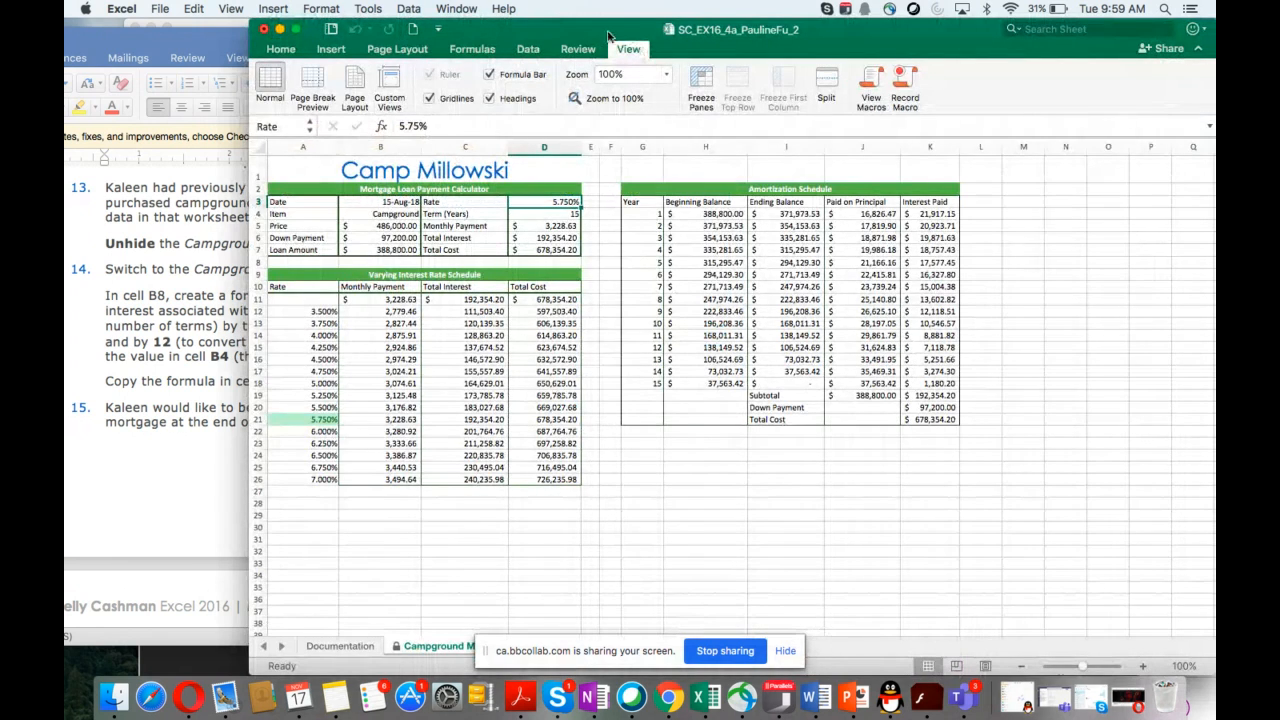
Step: Search the window commands for a way to unhide the hidden Campground Research worksheet
left_click_drag(593, 35, 653, 40)
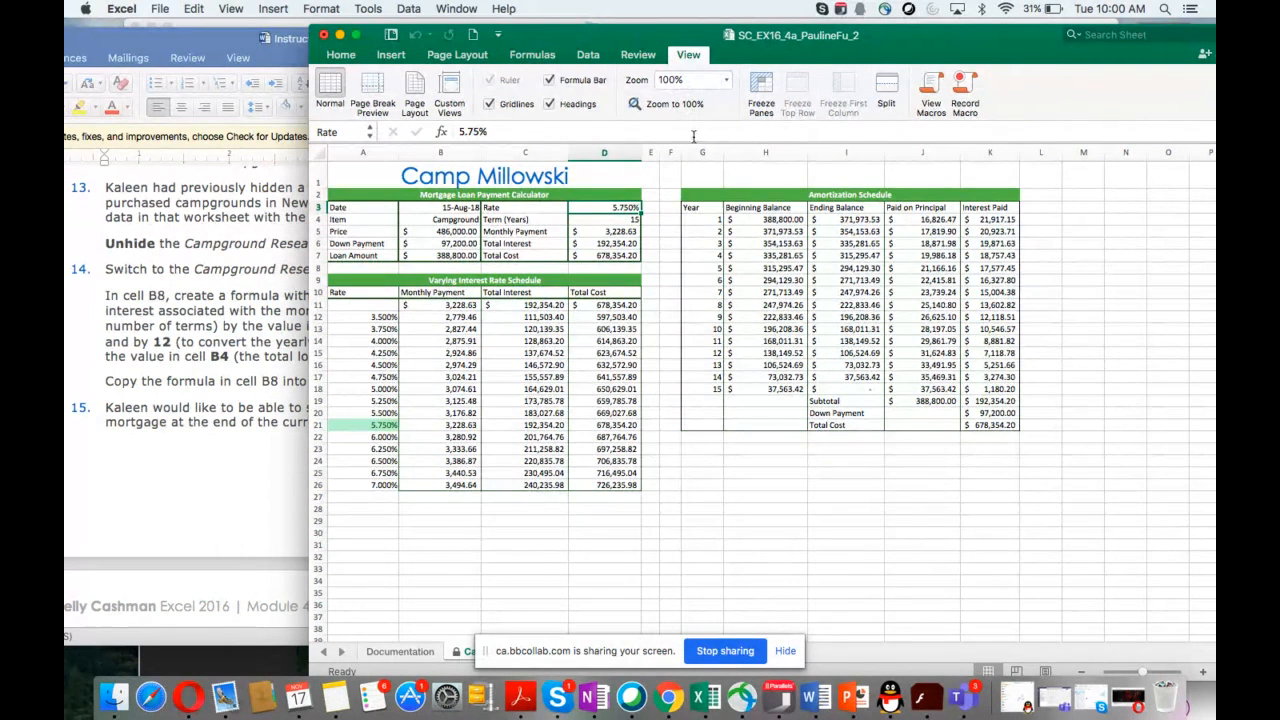
left_click_drag(806, 50, 764, 50)
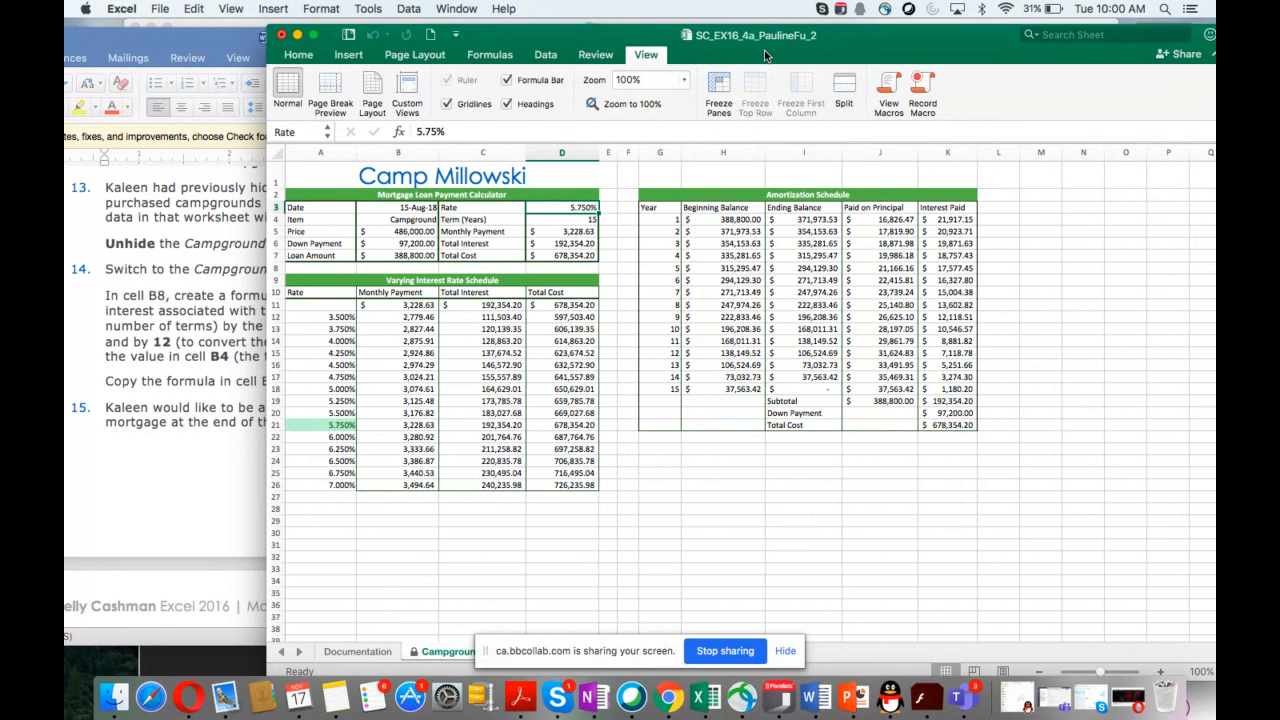
left_click_drag(764, 50, 725, 48)
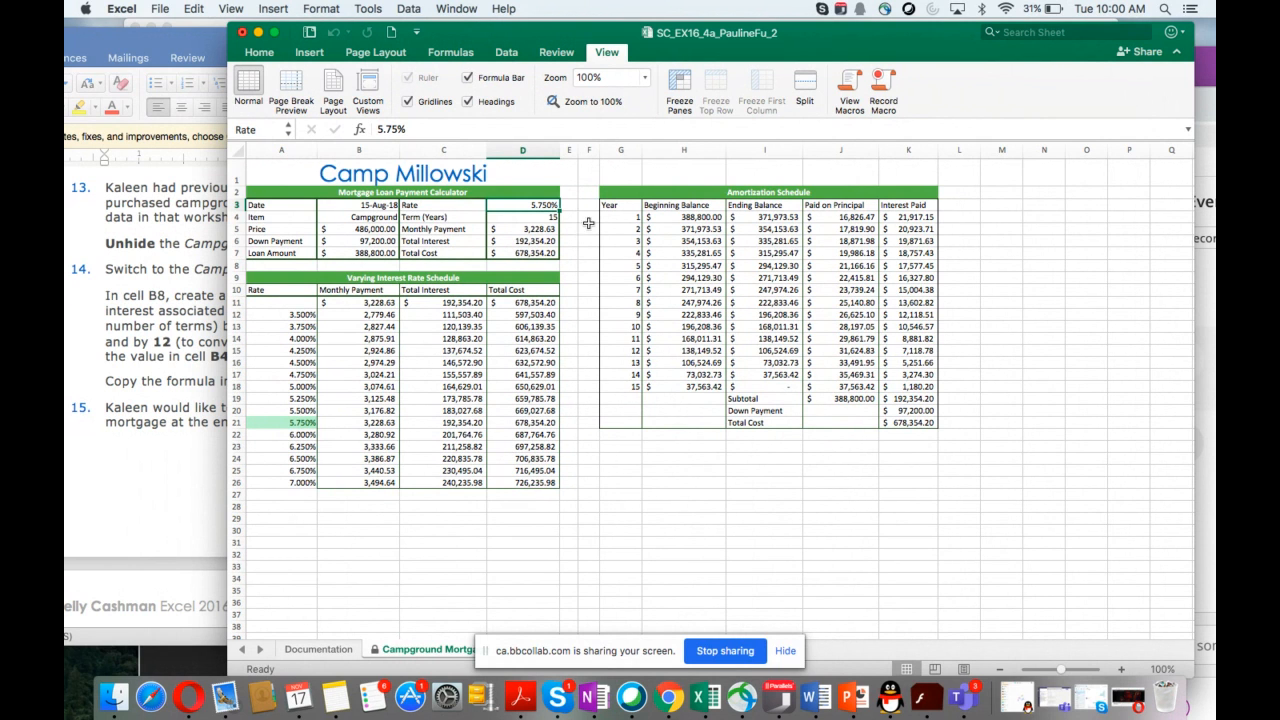
left_click_drag(551, 45, 545, 75)
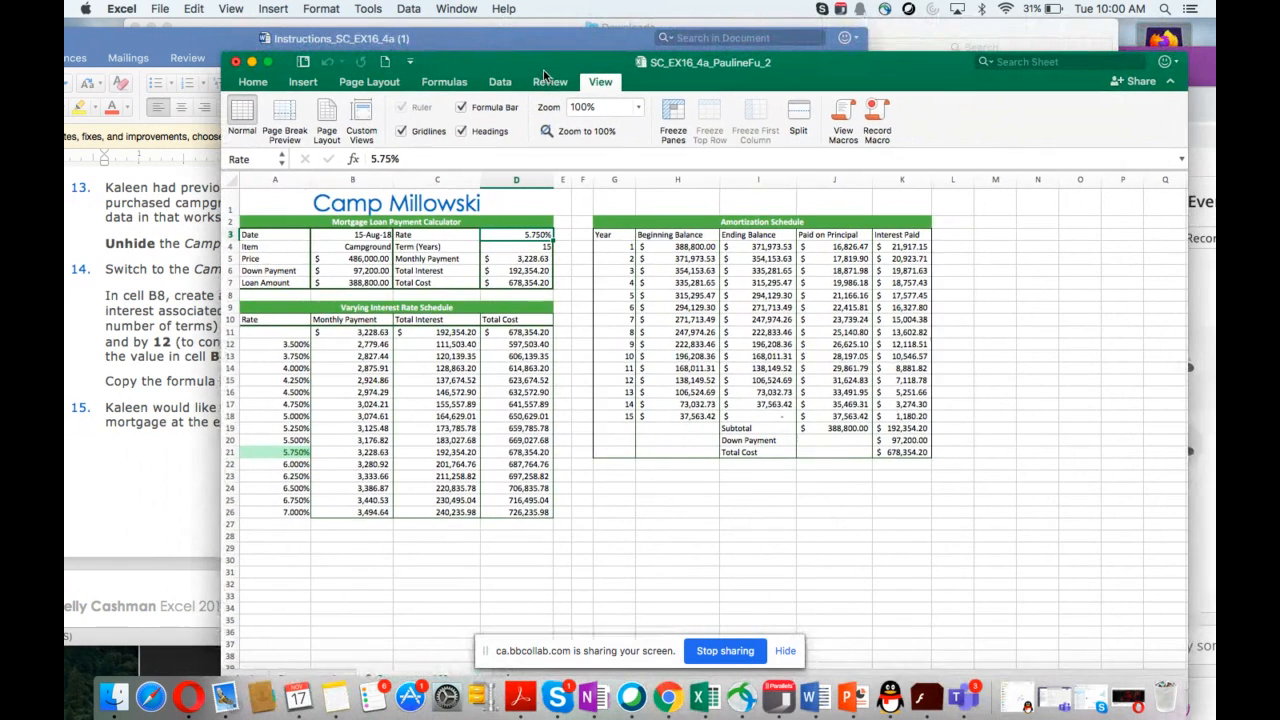
left_click(601, 84)
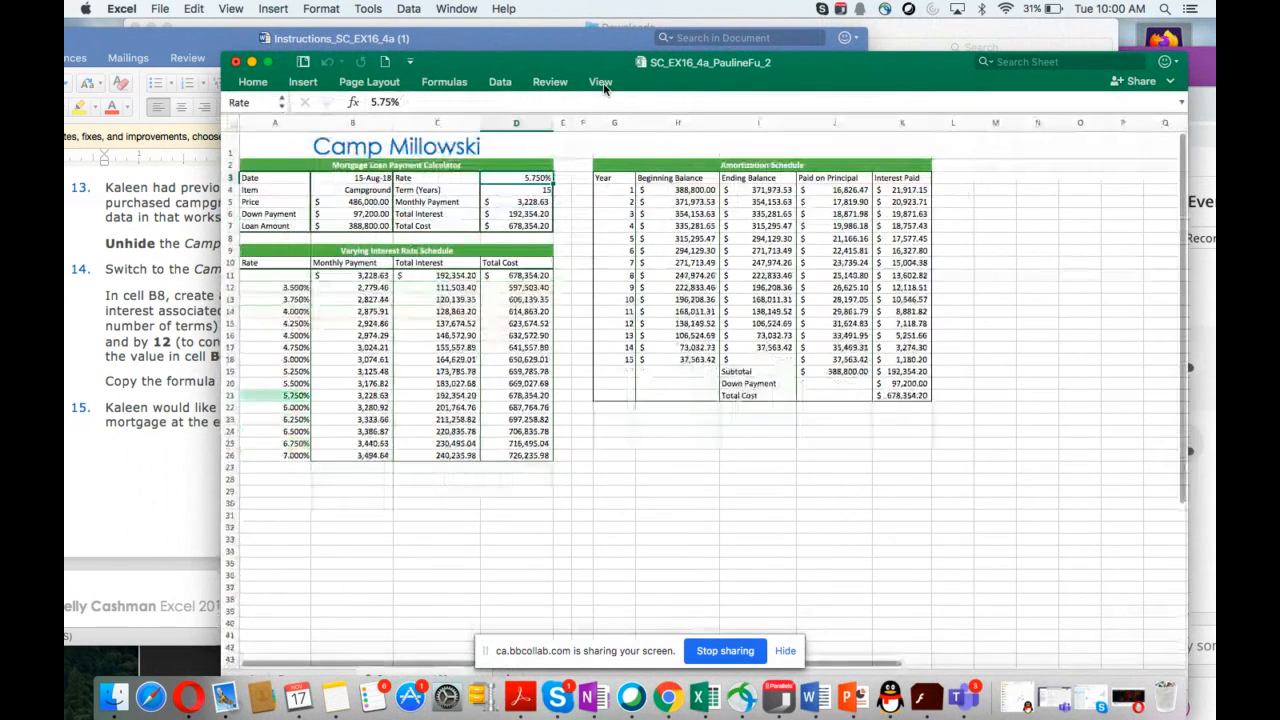
left_click(602, 84)
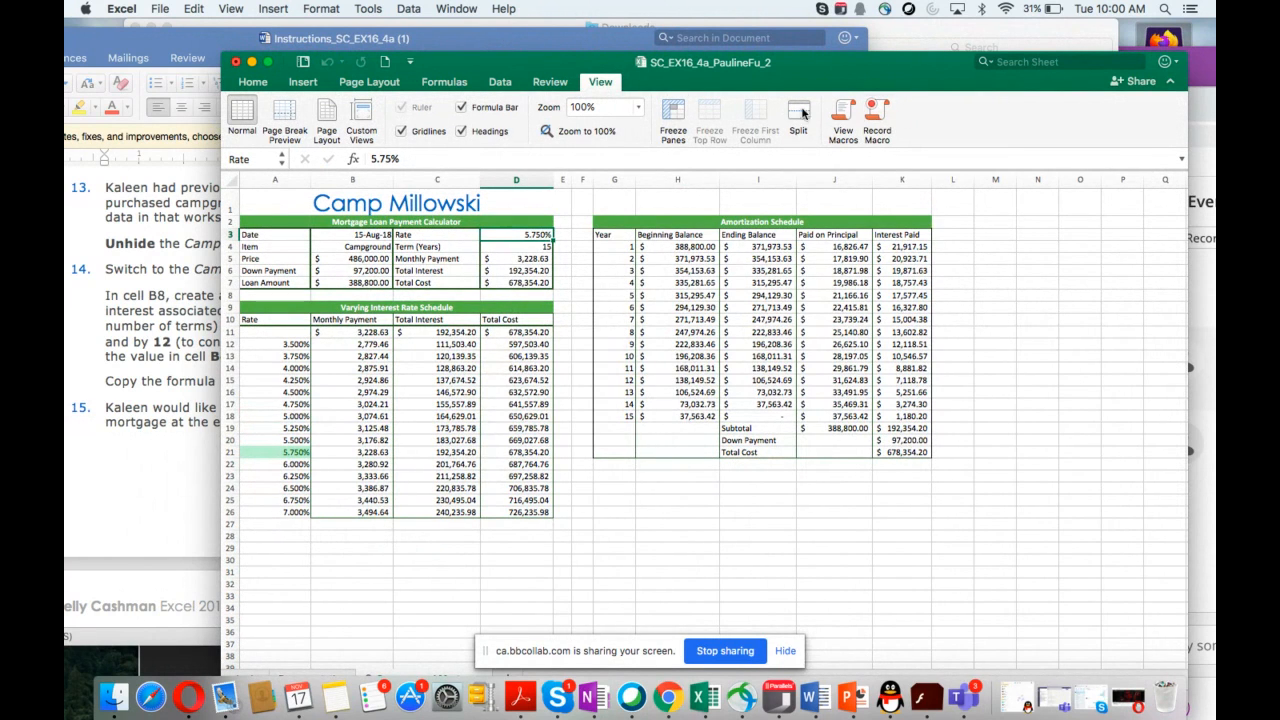
left_click(459, 10)
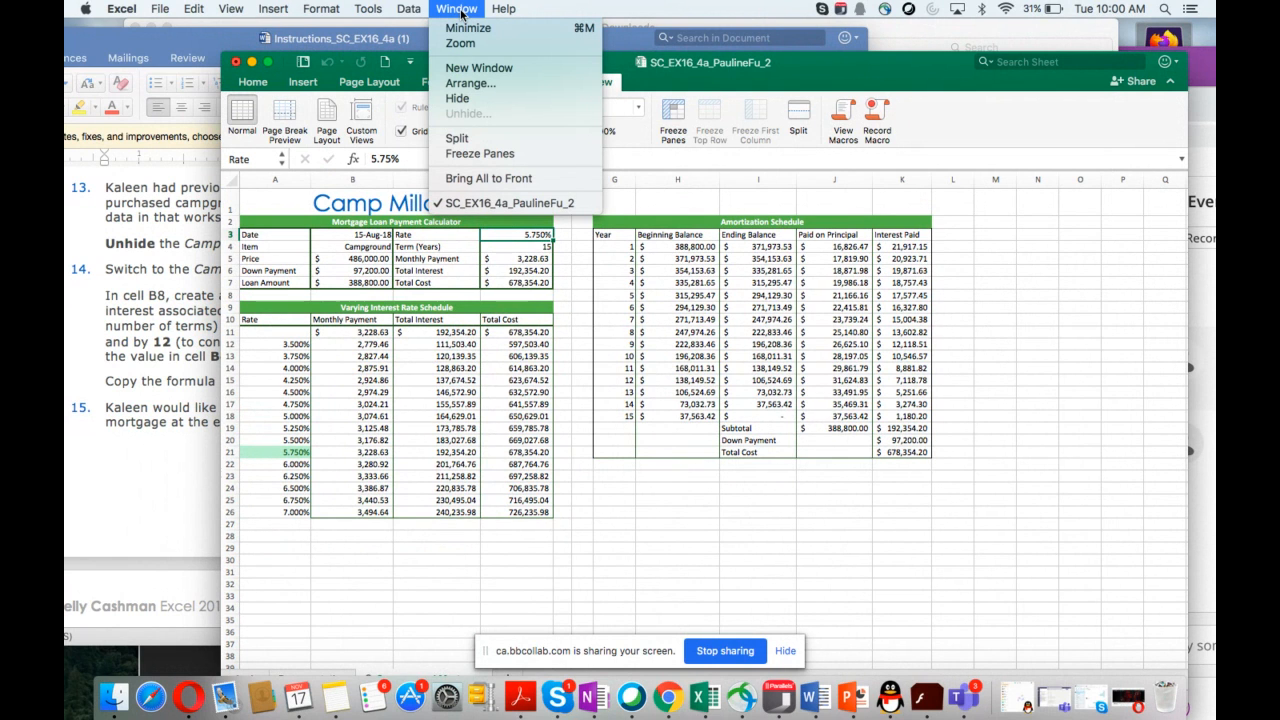
left_click(470, 121)
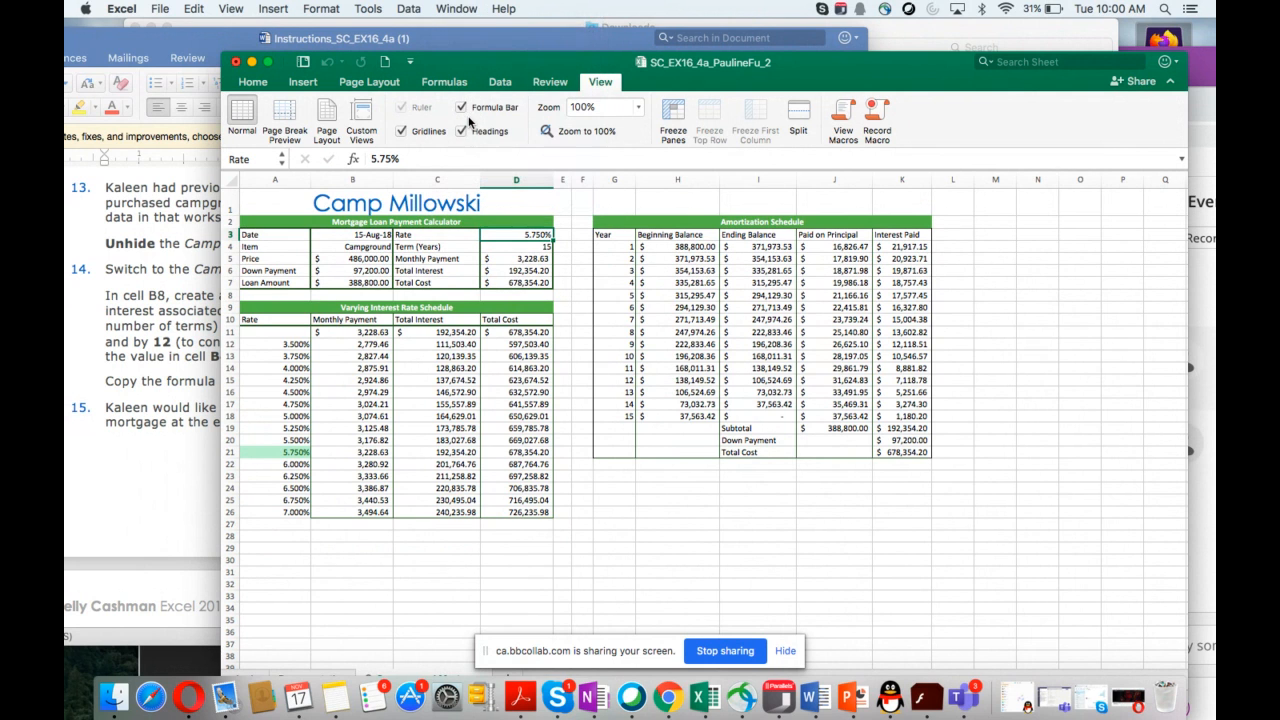
left_click(447, 9)
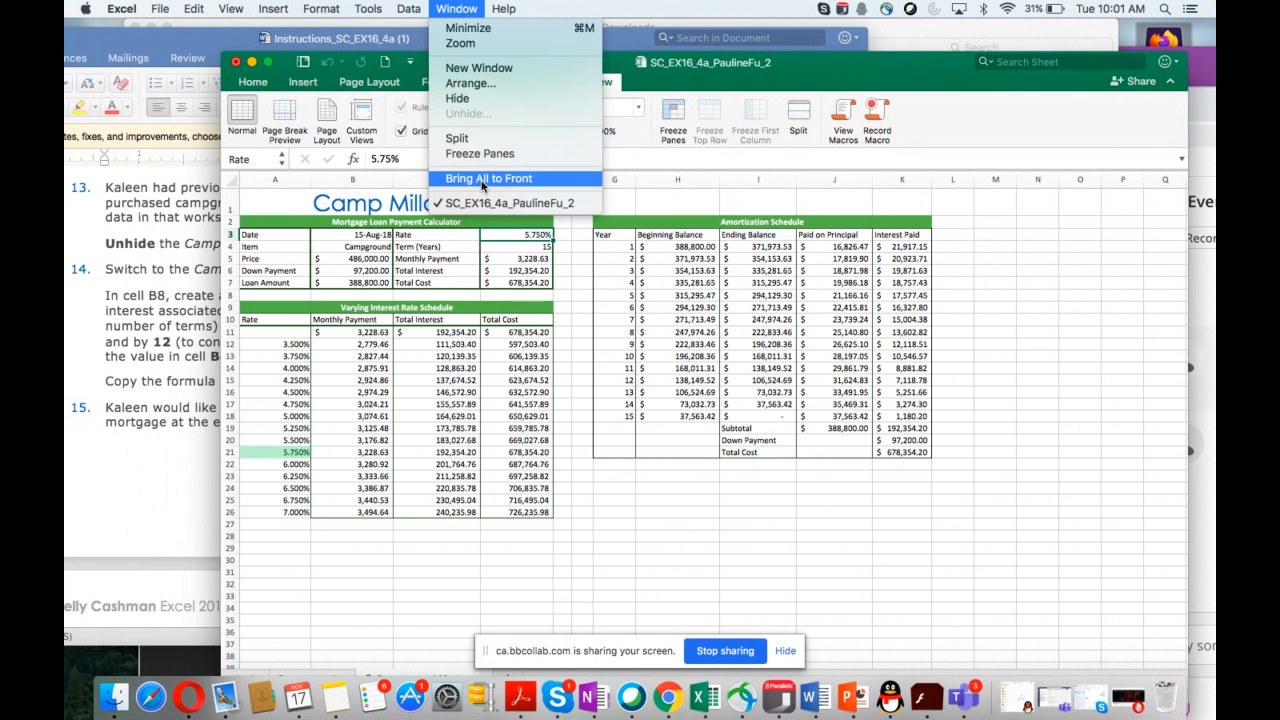
left_click(483, 181)
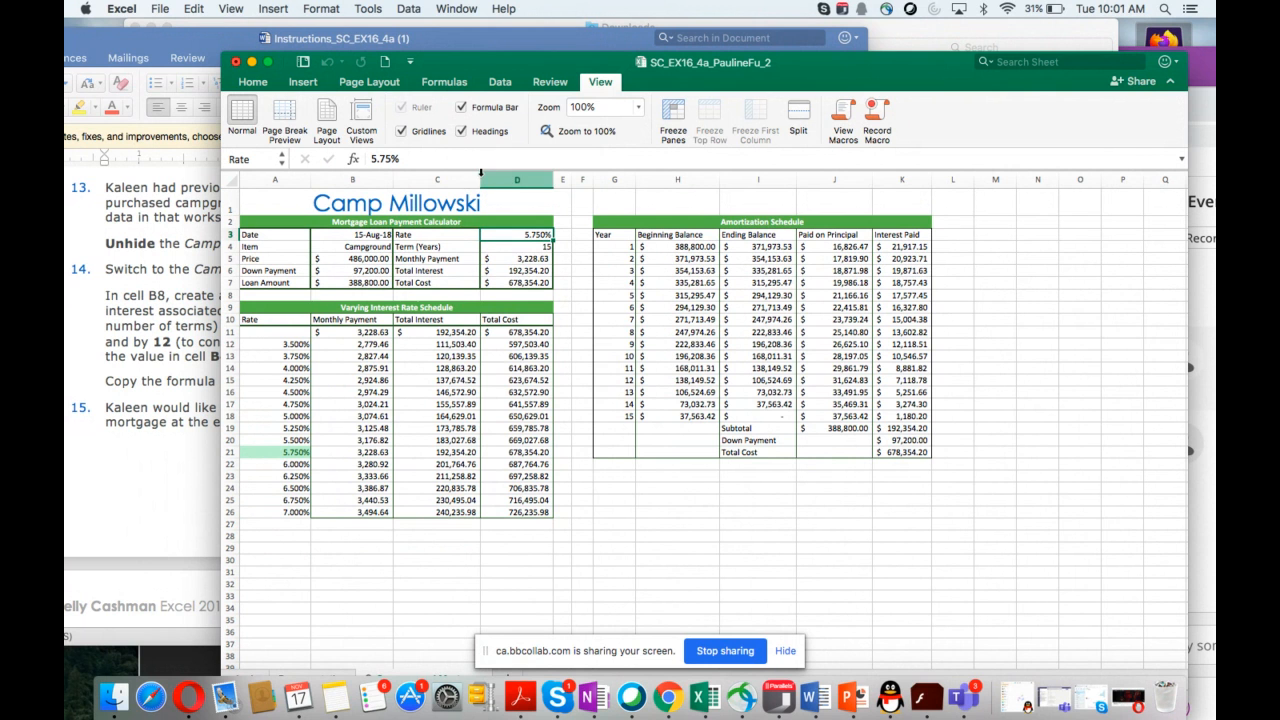
left_click(464, 12)
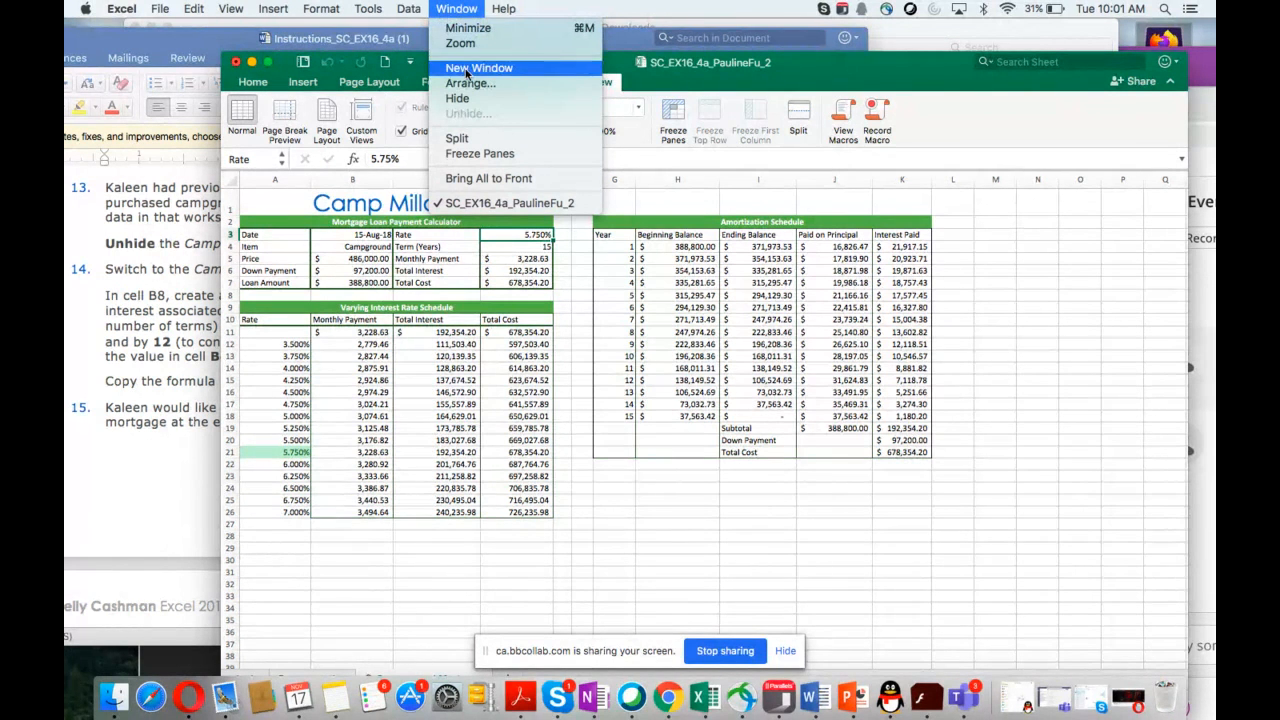
left_click(466, 85)
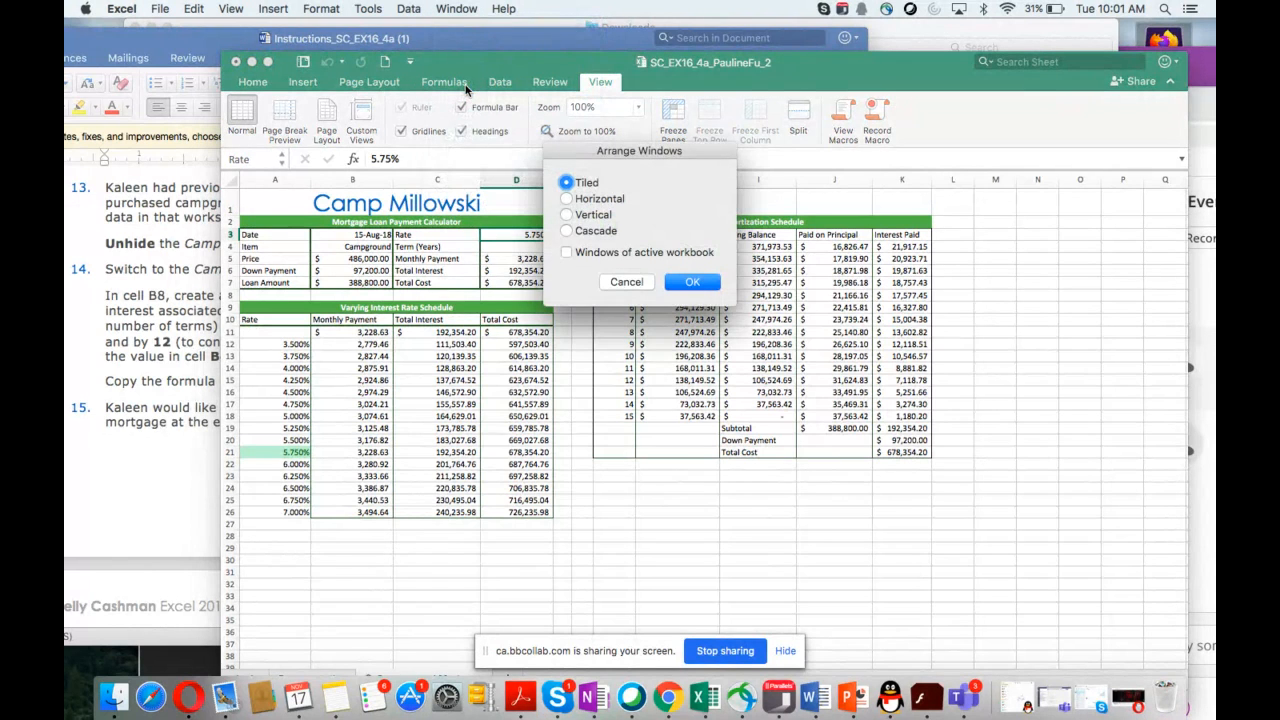
left_click(625, 282)
left_click(456, 9)
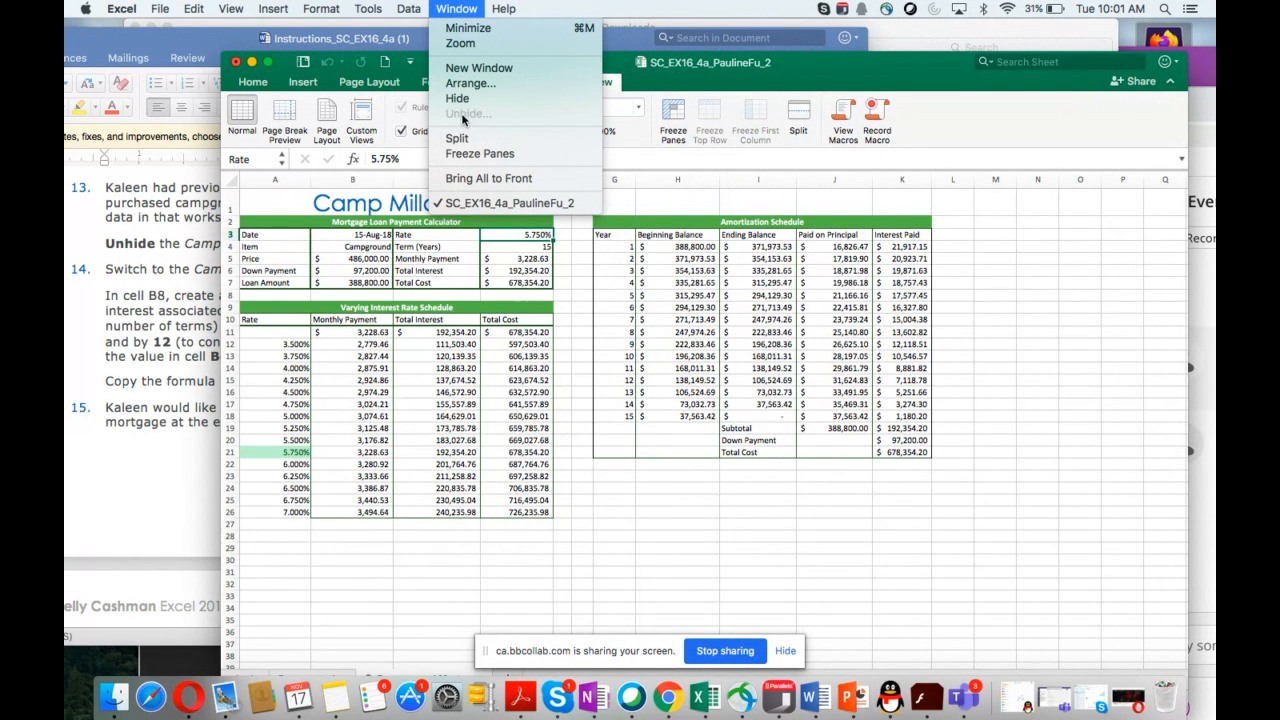
left_click(621, 205)
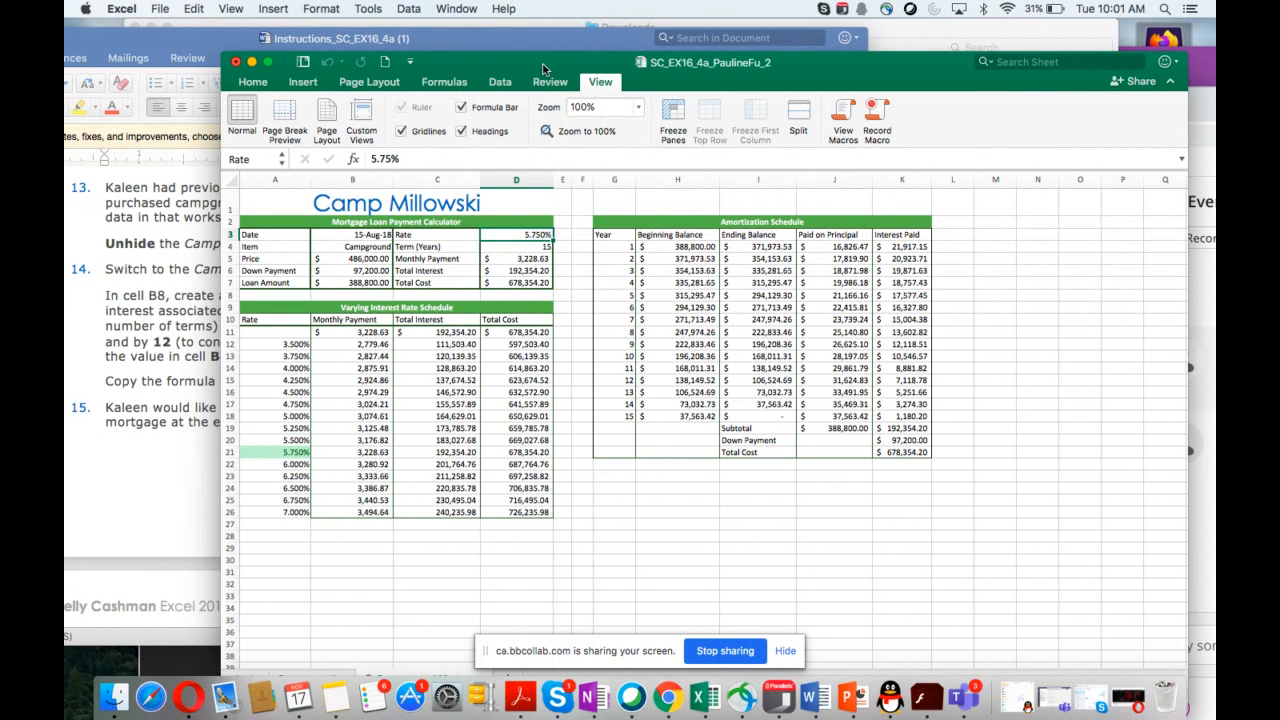
left_click_drag(544, 68, 720, 73)
Step: Read the instructions for steps 12 to 15 on protecting and unhiding worksheets
scroll(166, 495, "down", 5)
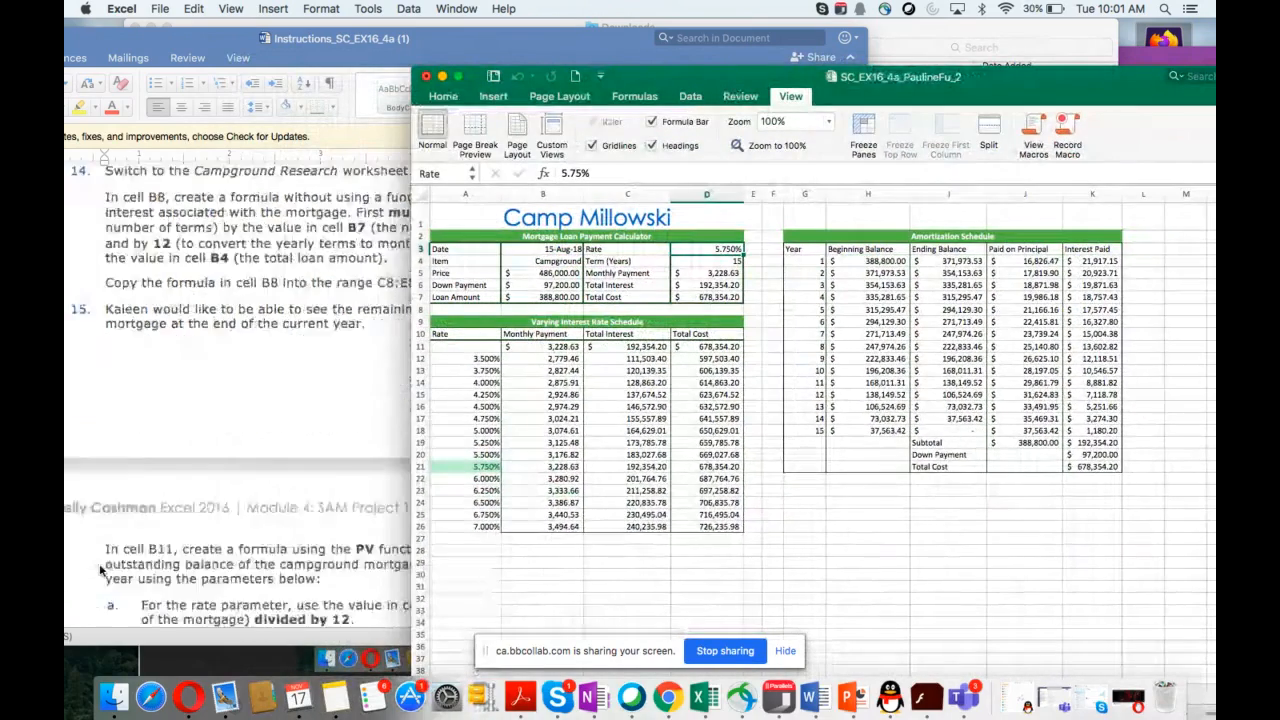
scroll(99, 570, "down", 1)
scroll(99, 570, "up", 8)
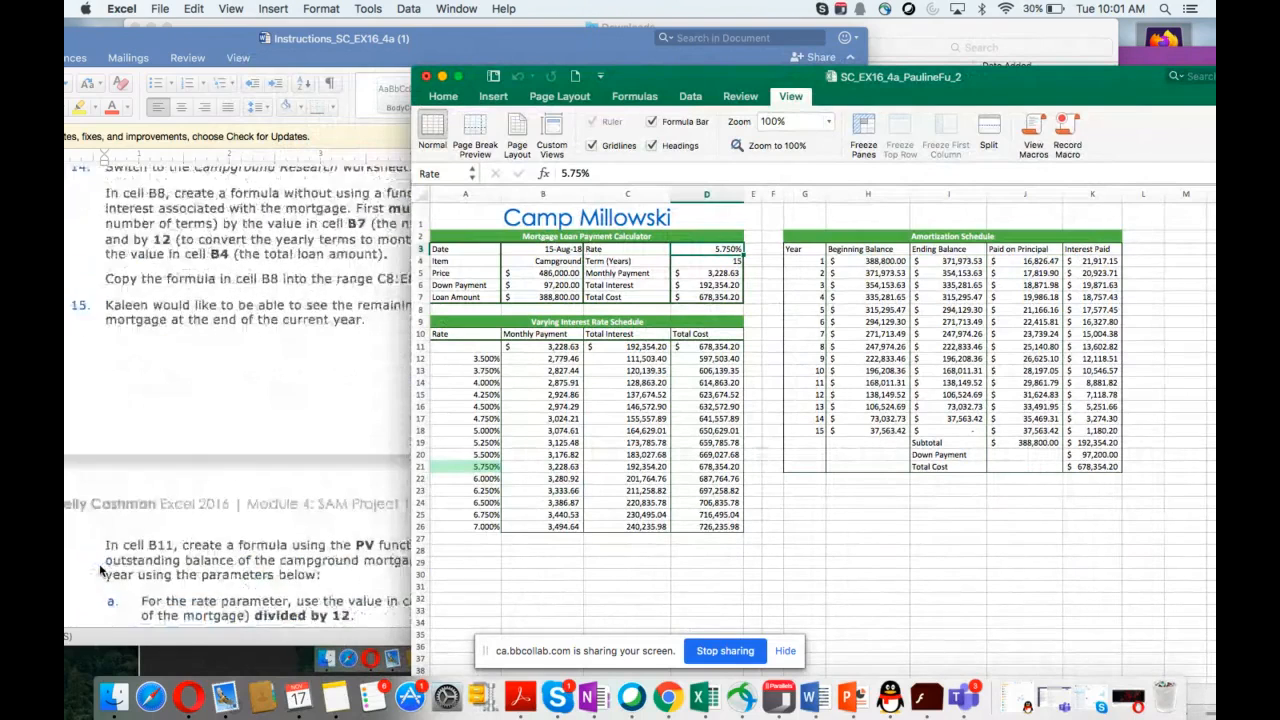
scroll(99, 570, "up", 1)
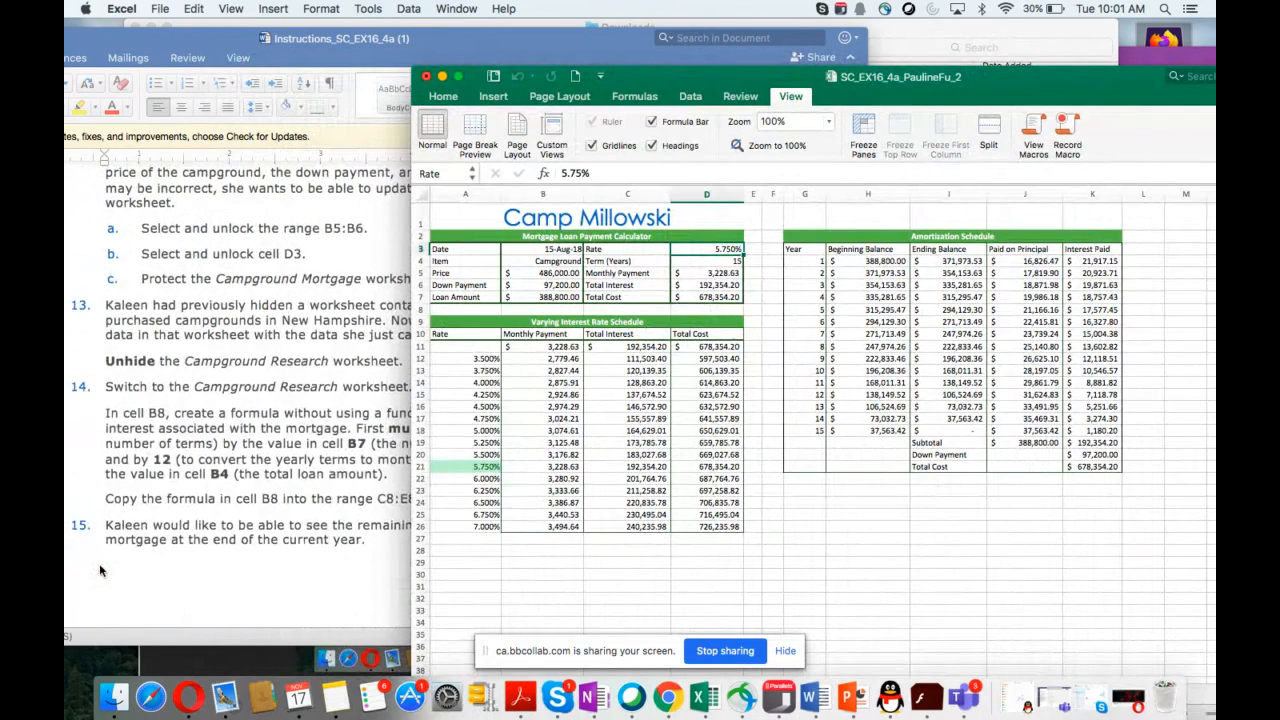
scroll(99, 570, "up", 4)
scroll(100, 566, "down", 6)
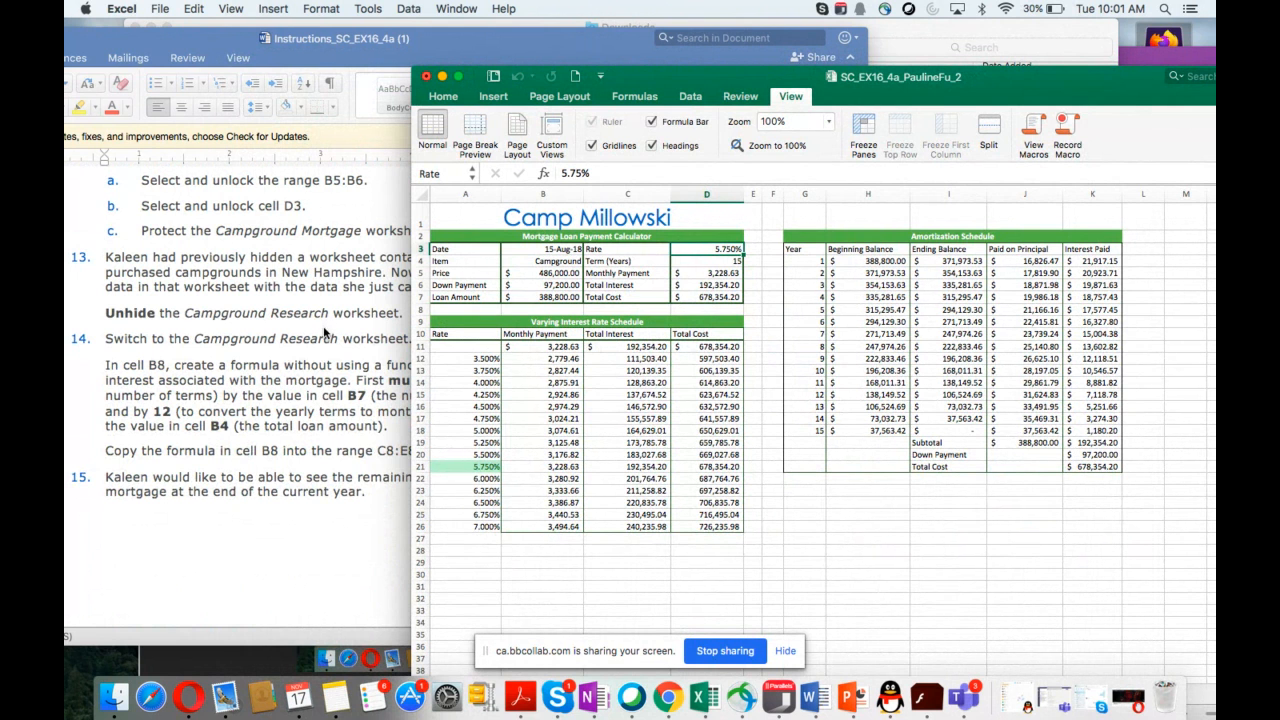
scroll(324, 333, "up", 10)
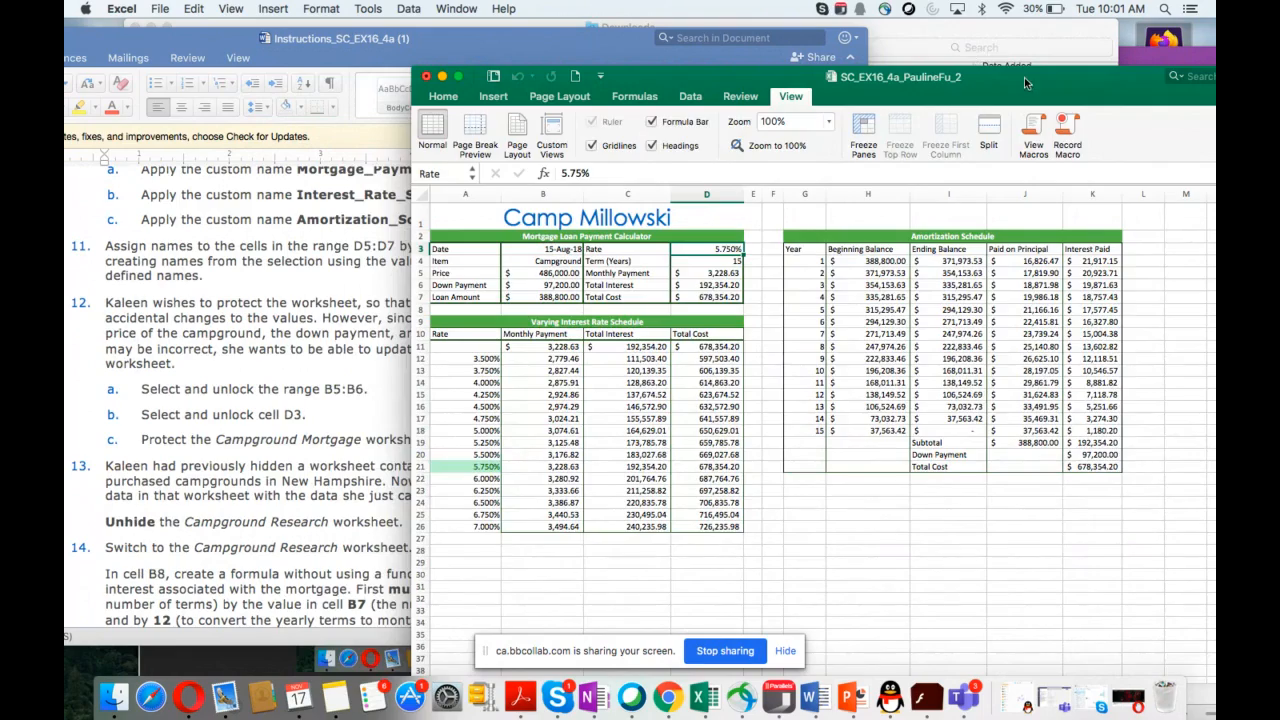
left_click_drag(1025, 83, 946, 223)
left_click(967, 97)
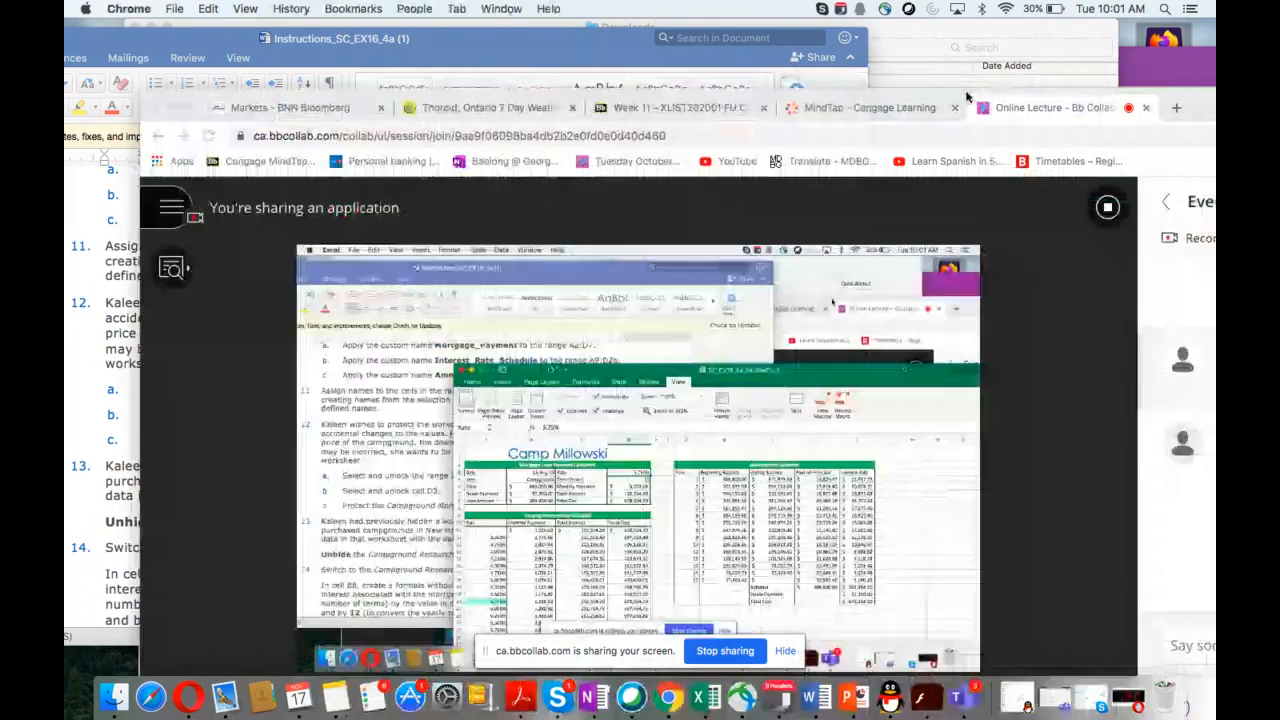
left_click_drag(967, 97, 945, 42)
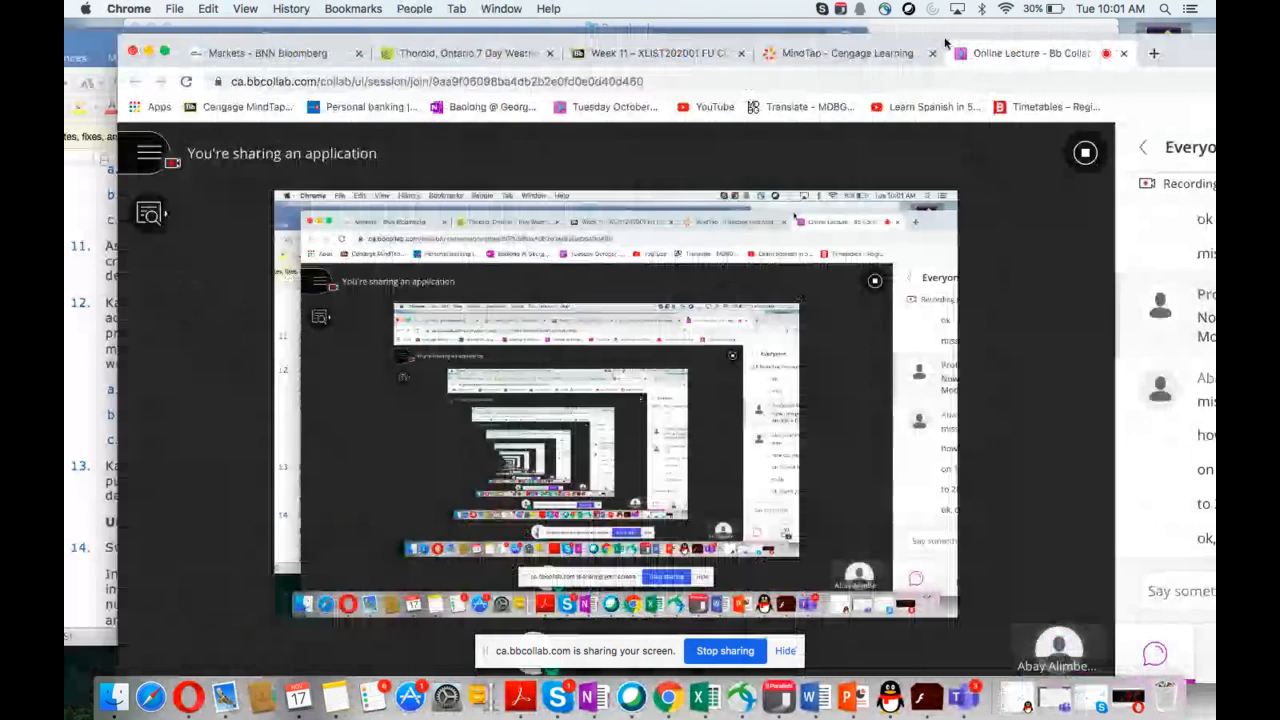
left_click(150, 165)
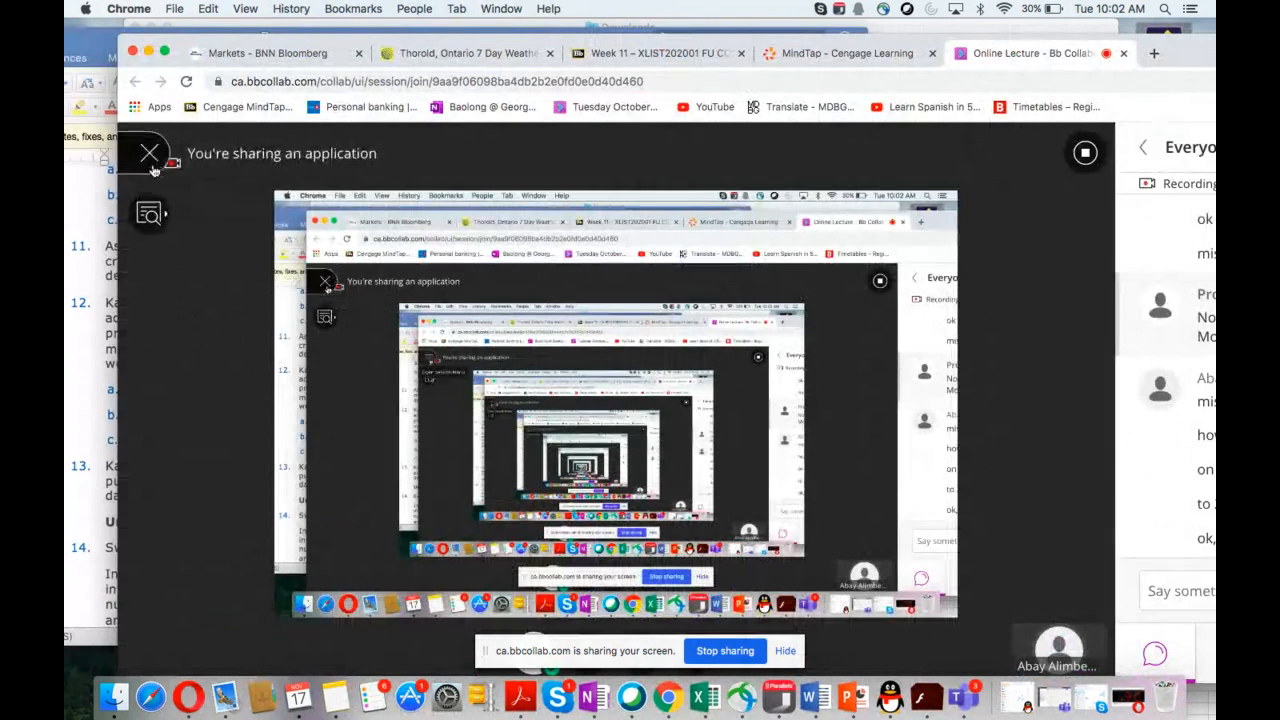